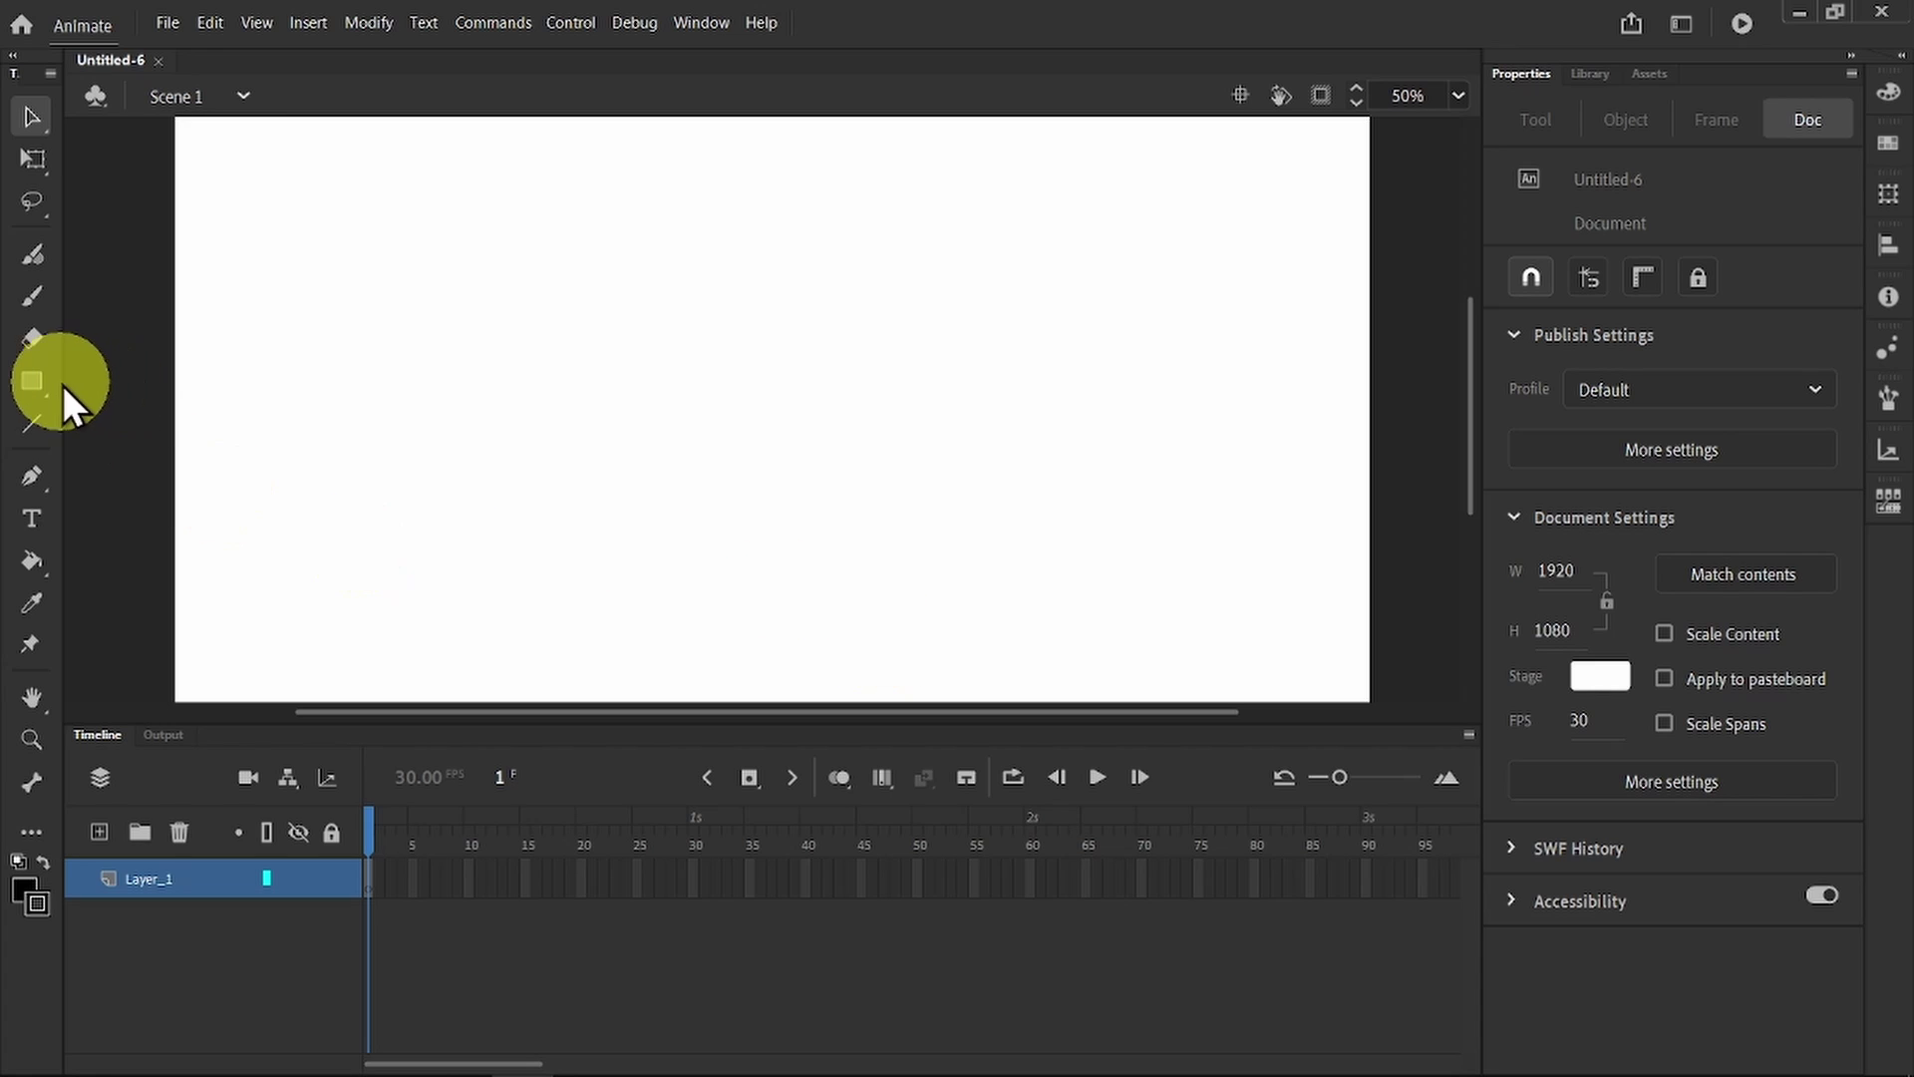
Step: Draw a yellow-filled circle about 124 px wide with the Oval tool in the stage's upper-left area
left_click_drag(50, 385, 147, 454)
left_click(1527, 353)
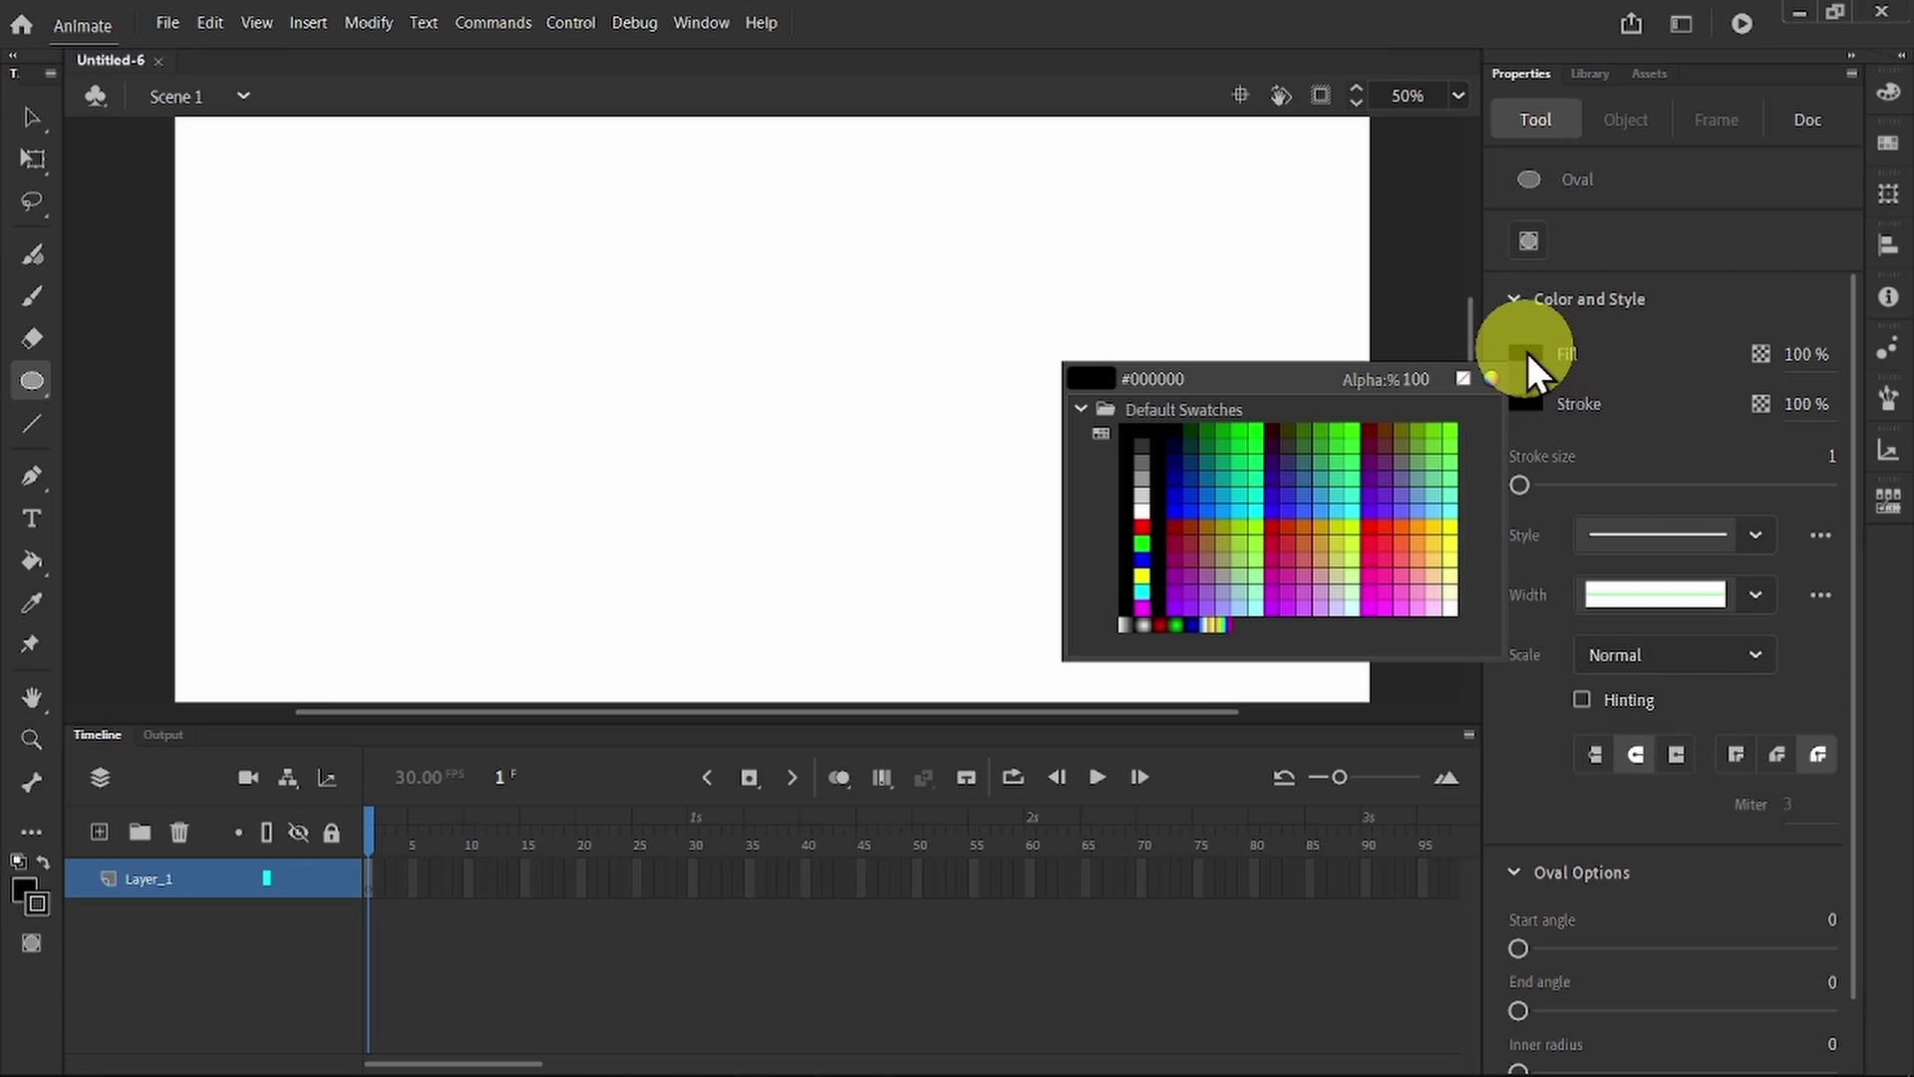
left_click(1142, 575)
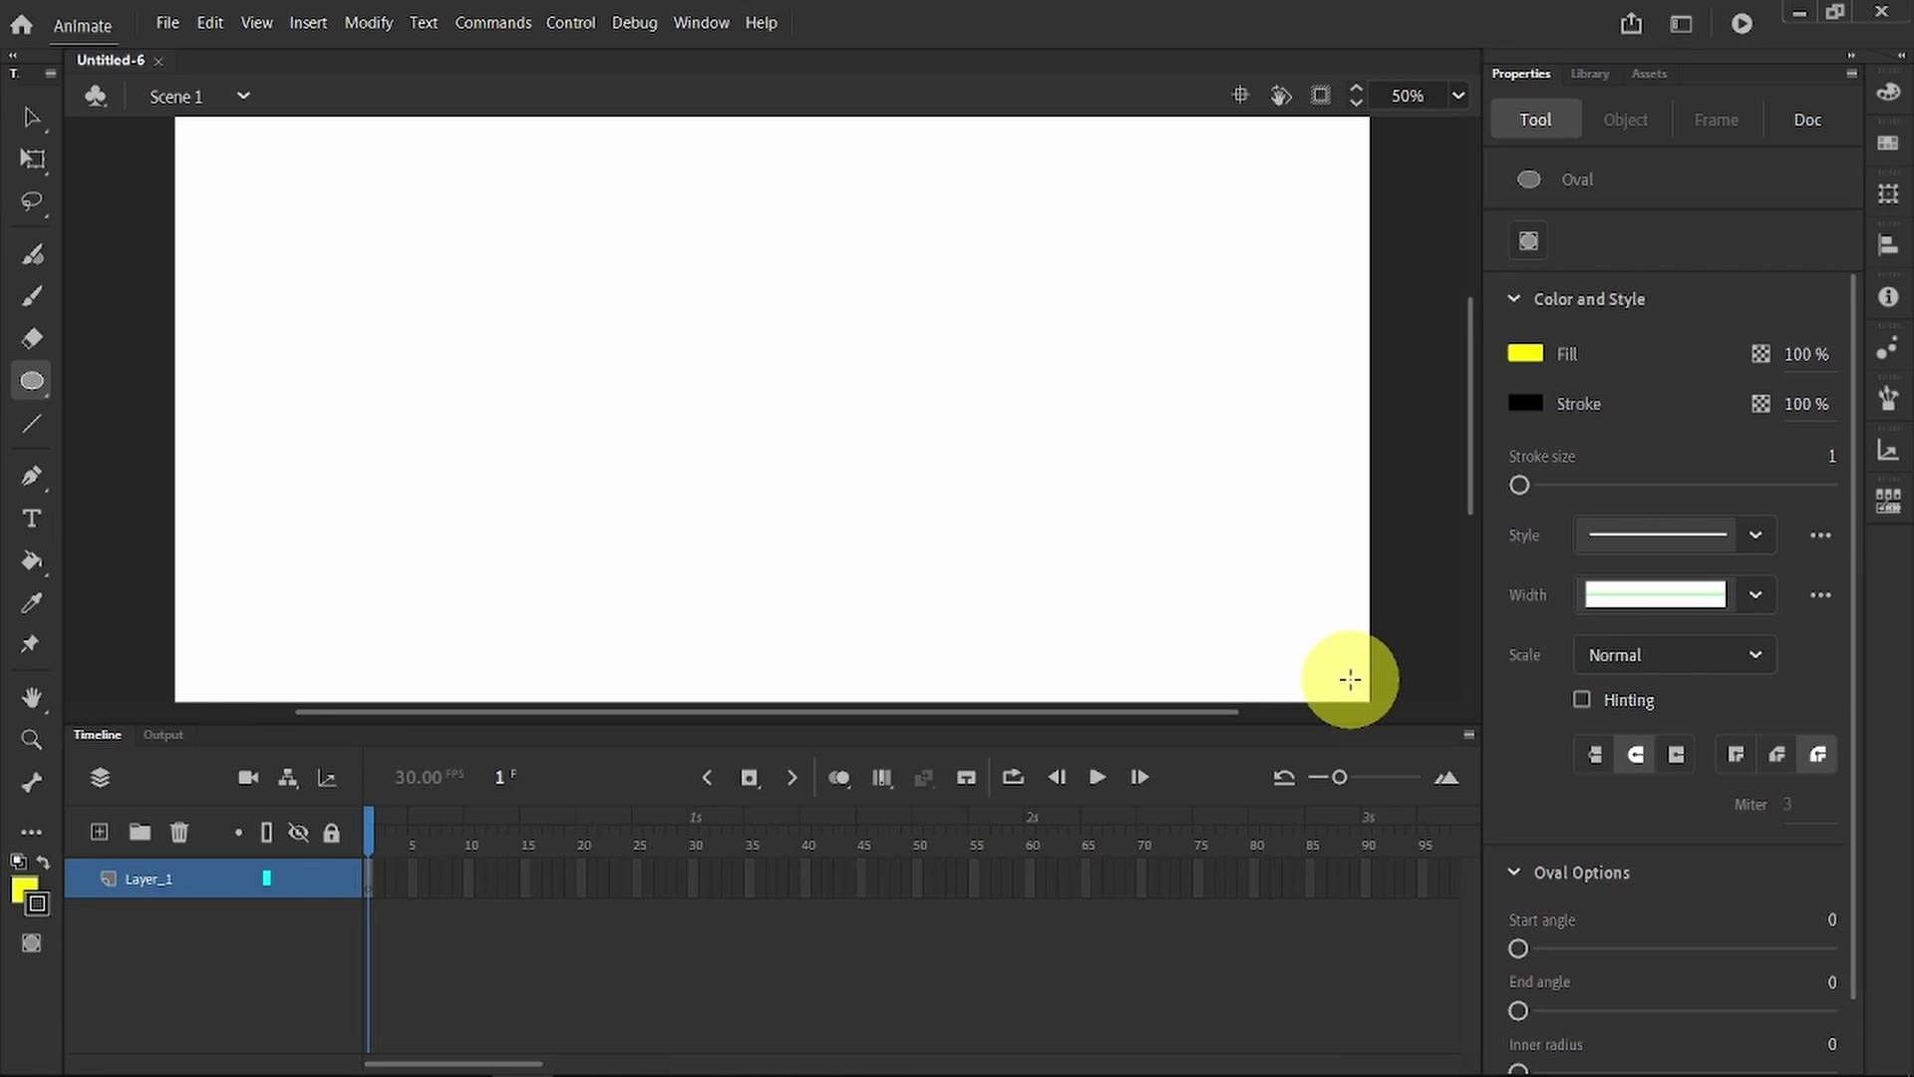
left_click_drag(254, 252, 331, 330)
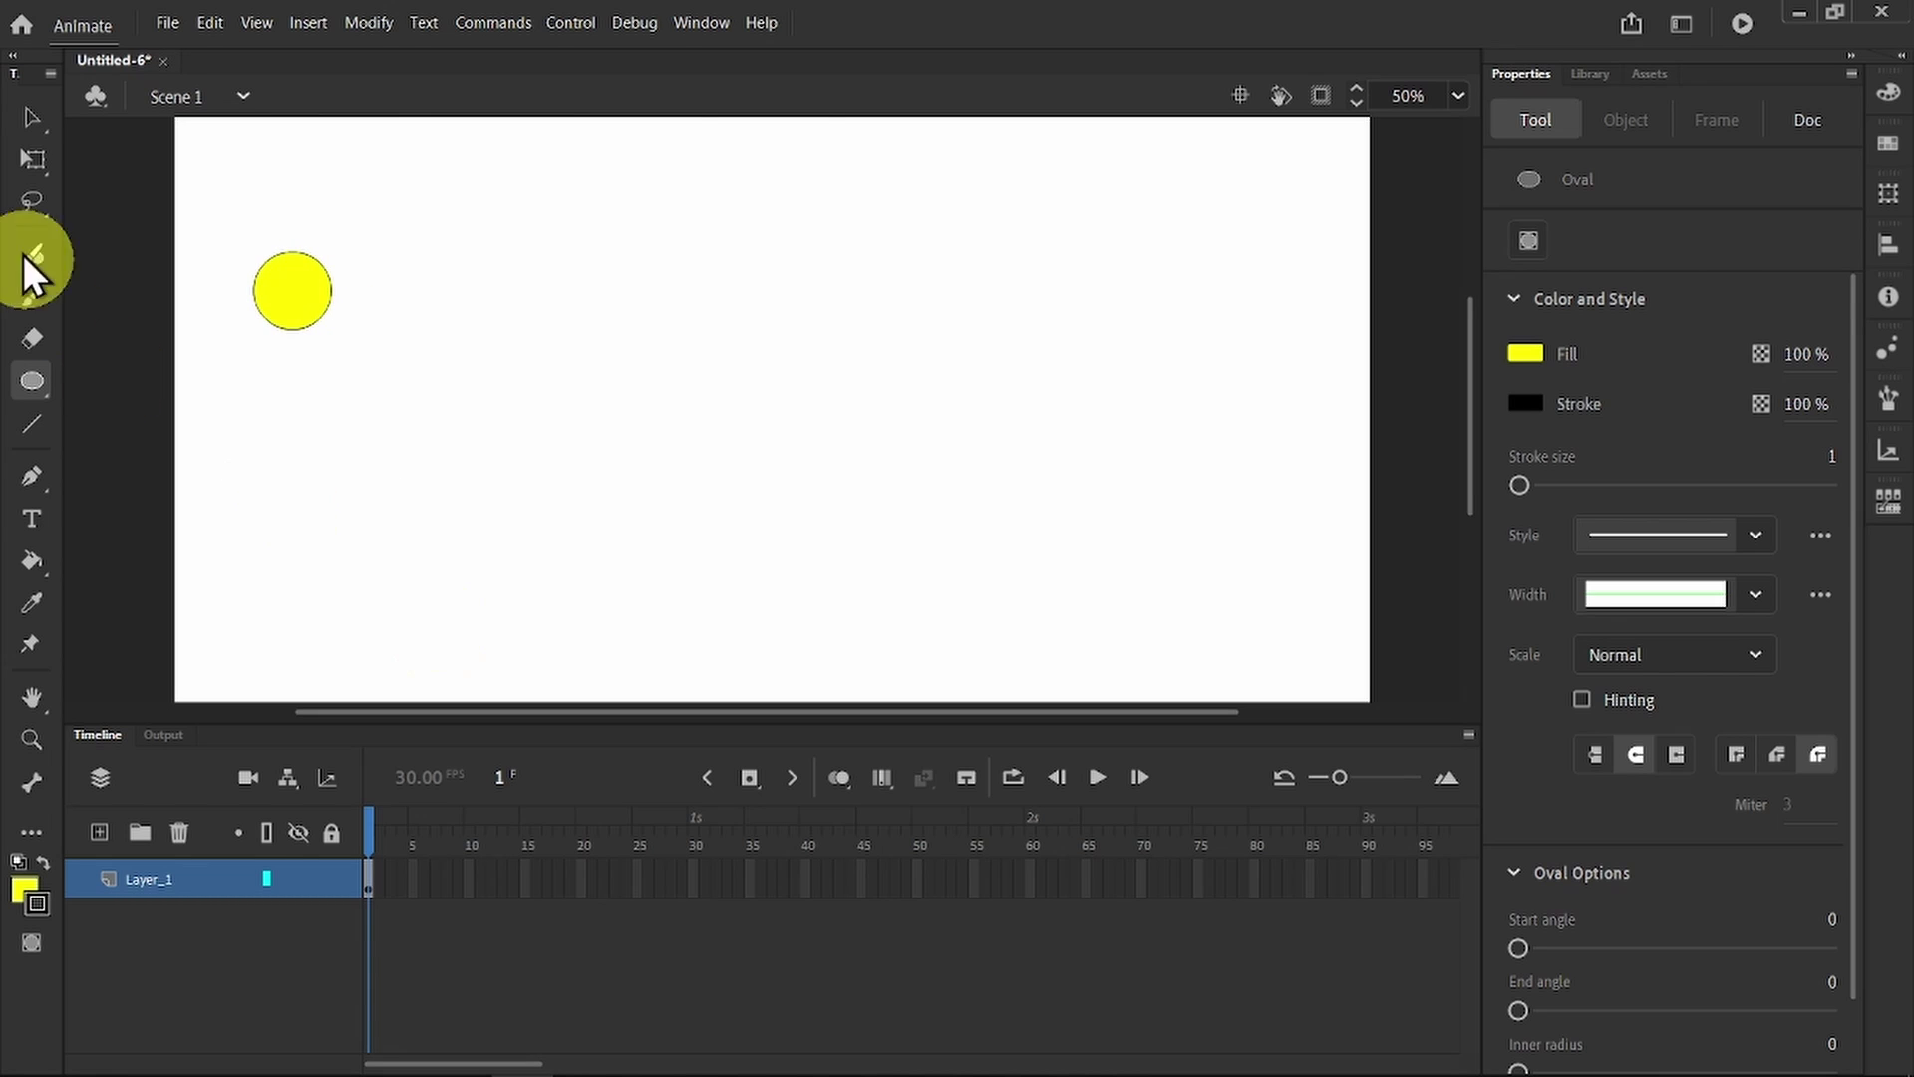
Step: Convert the whole yellow circle, fill and outline, to a graphic symbol named pacman
left_click(34, 124)
left_click_drag(198, 228, 410, 389)
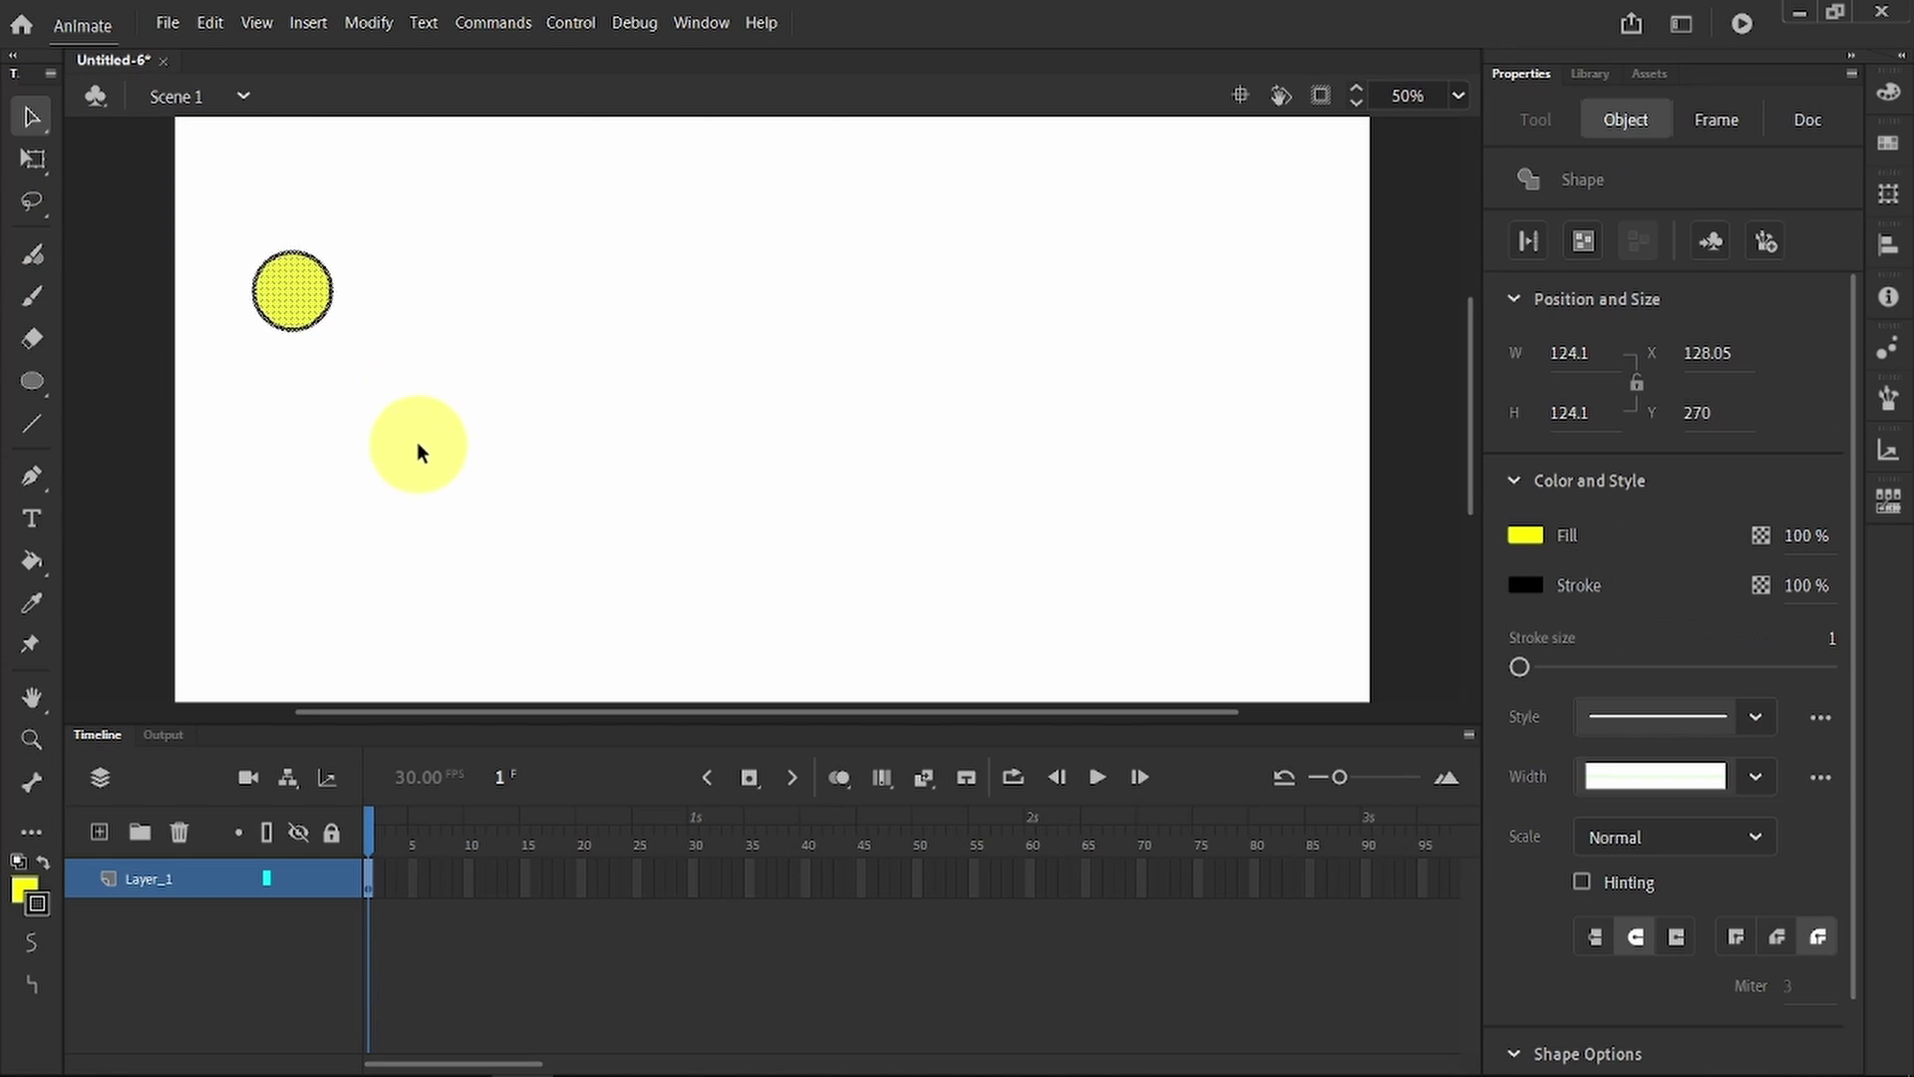
left_click(380, 24)
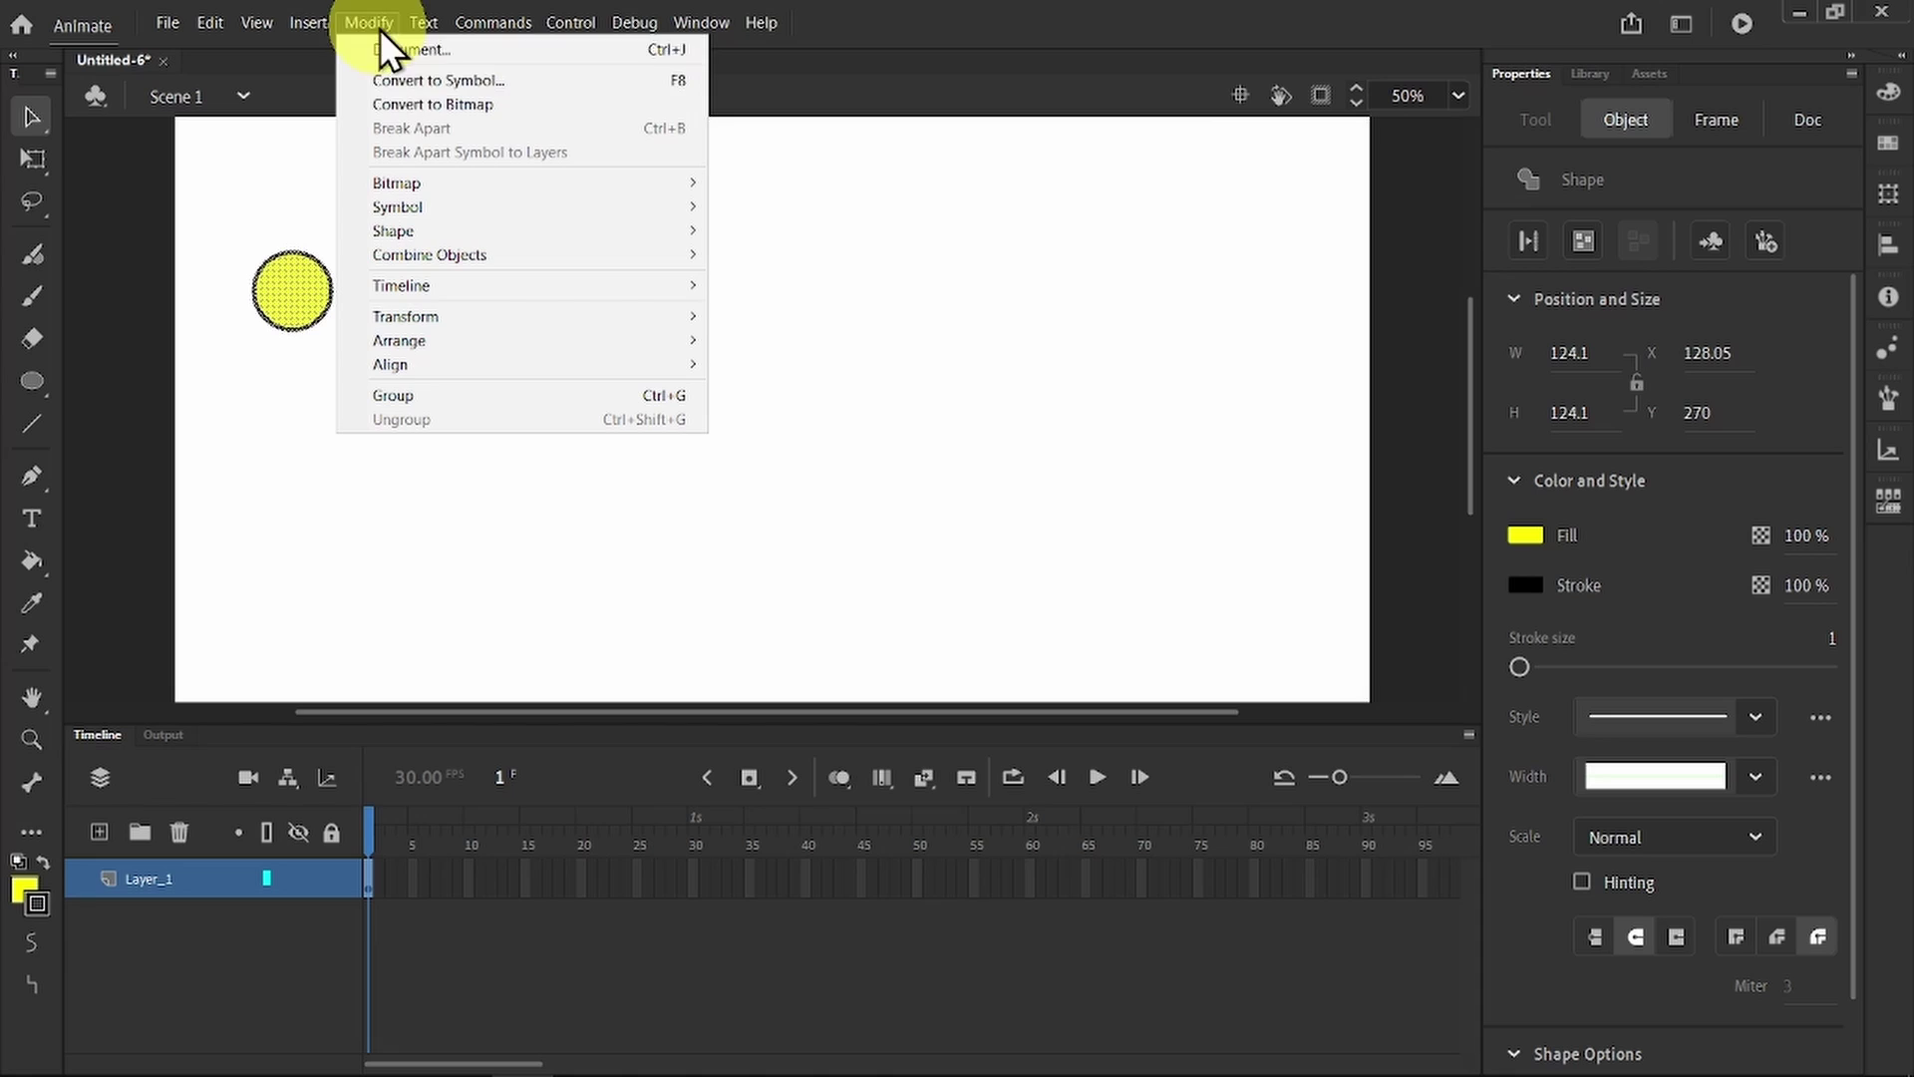
left_click(407, 78)
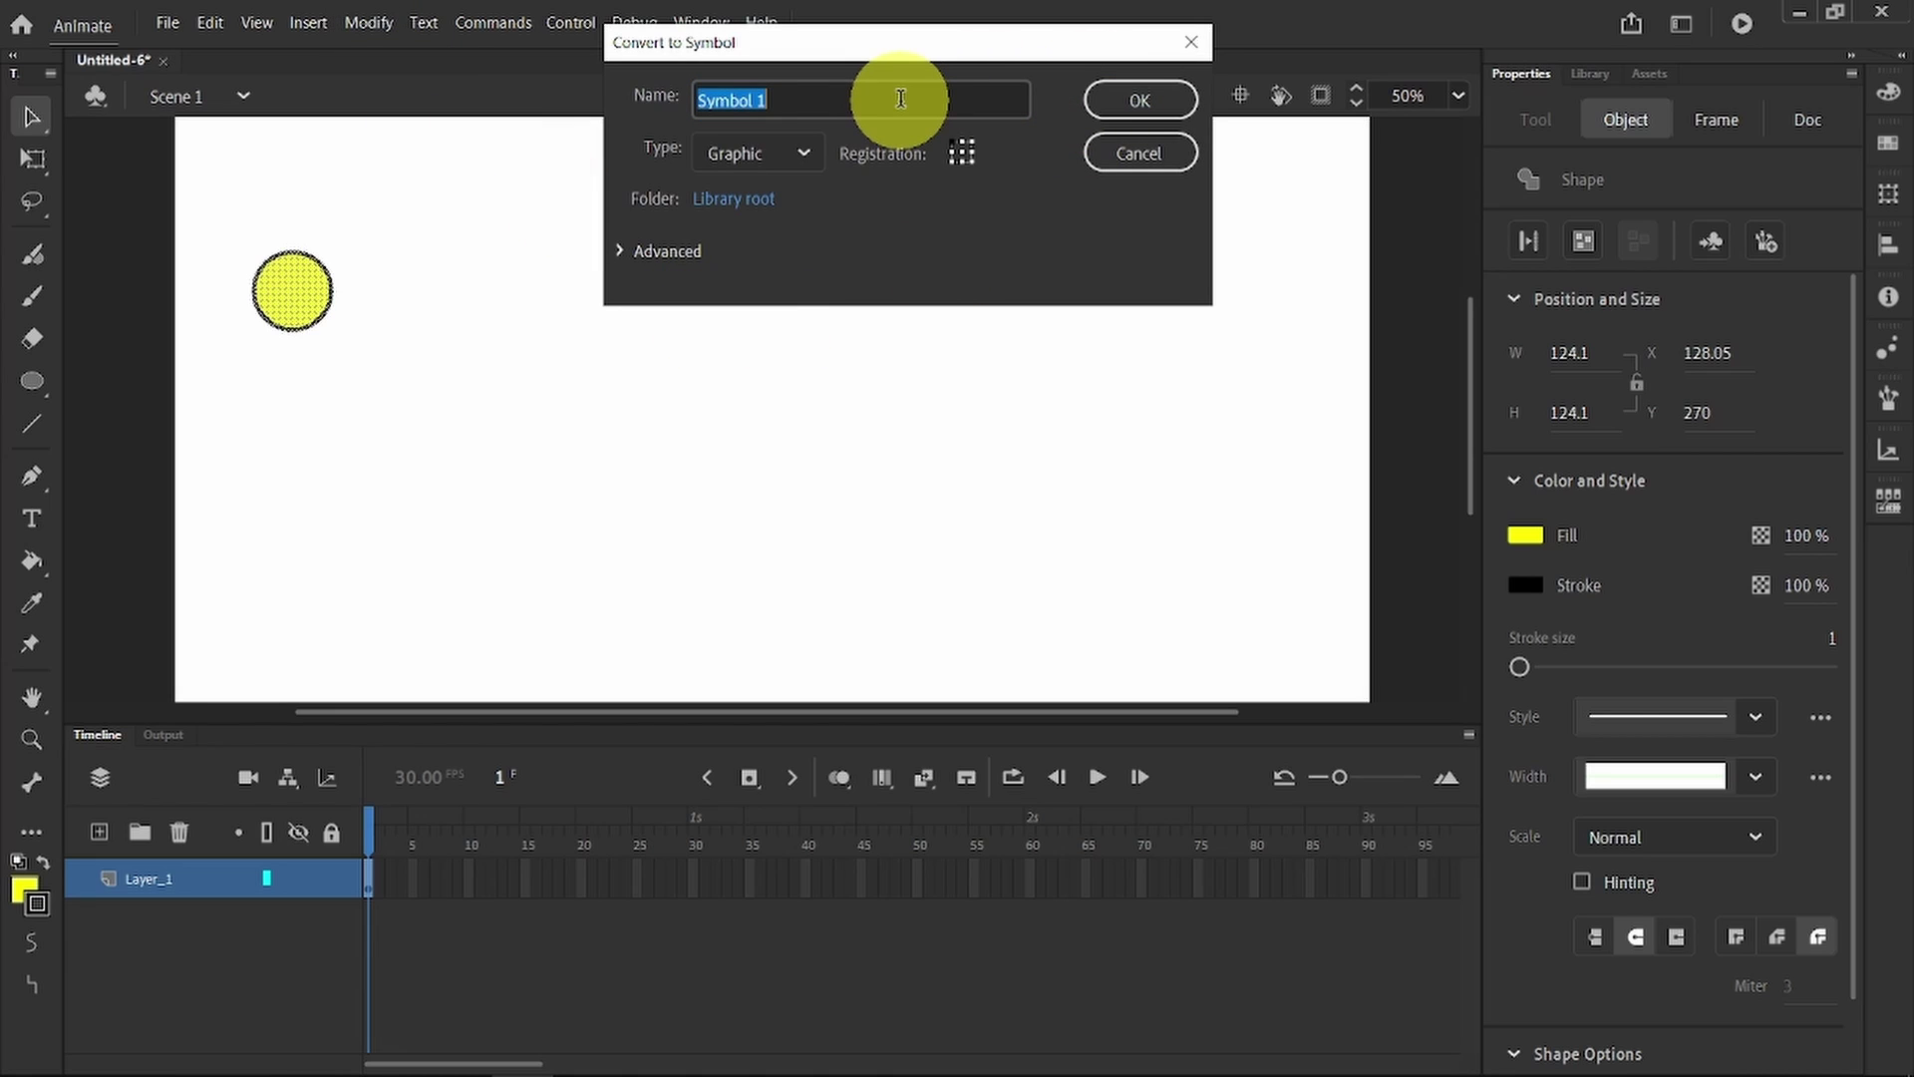
type("pacman")
key("Return")
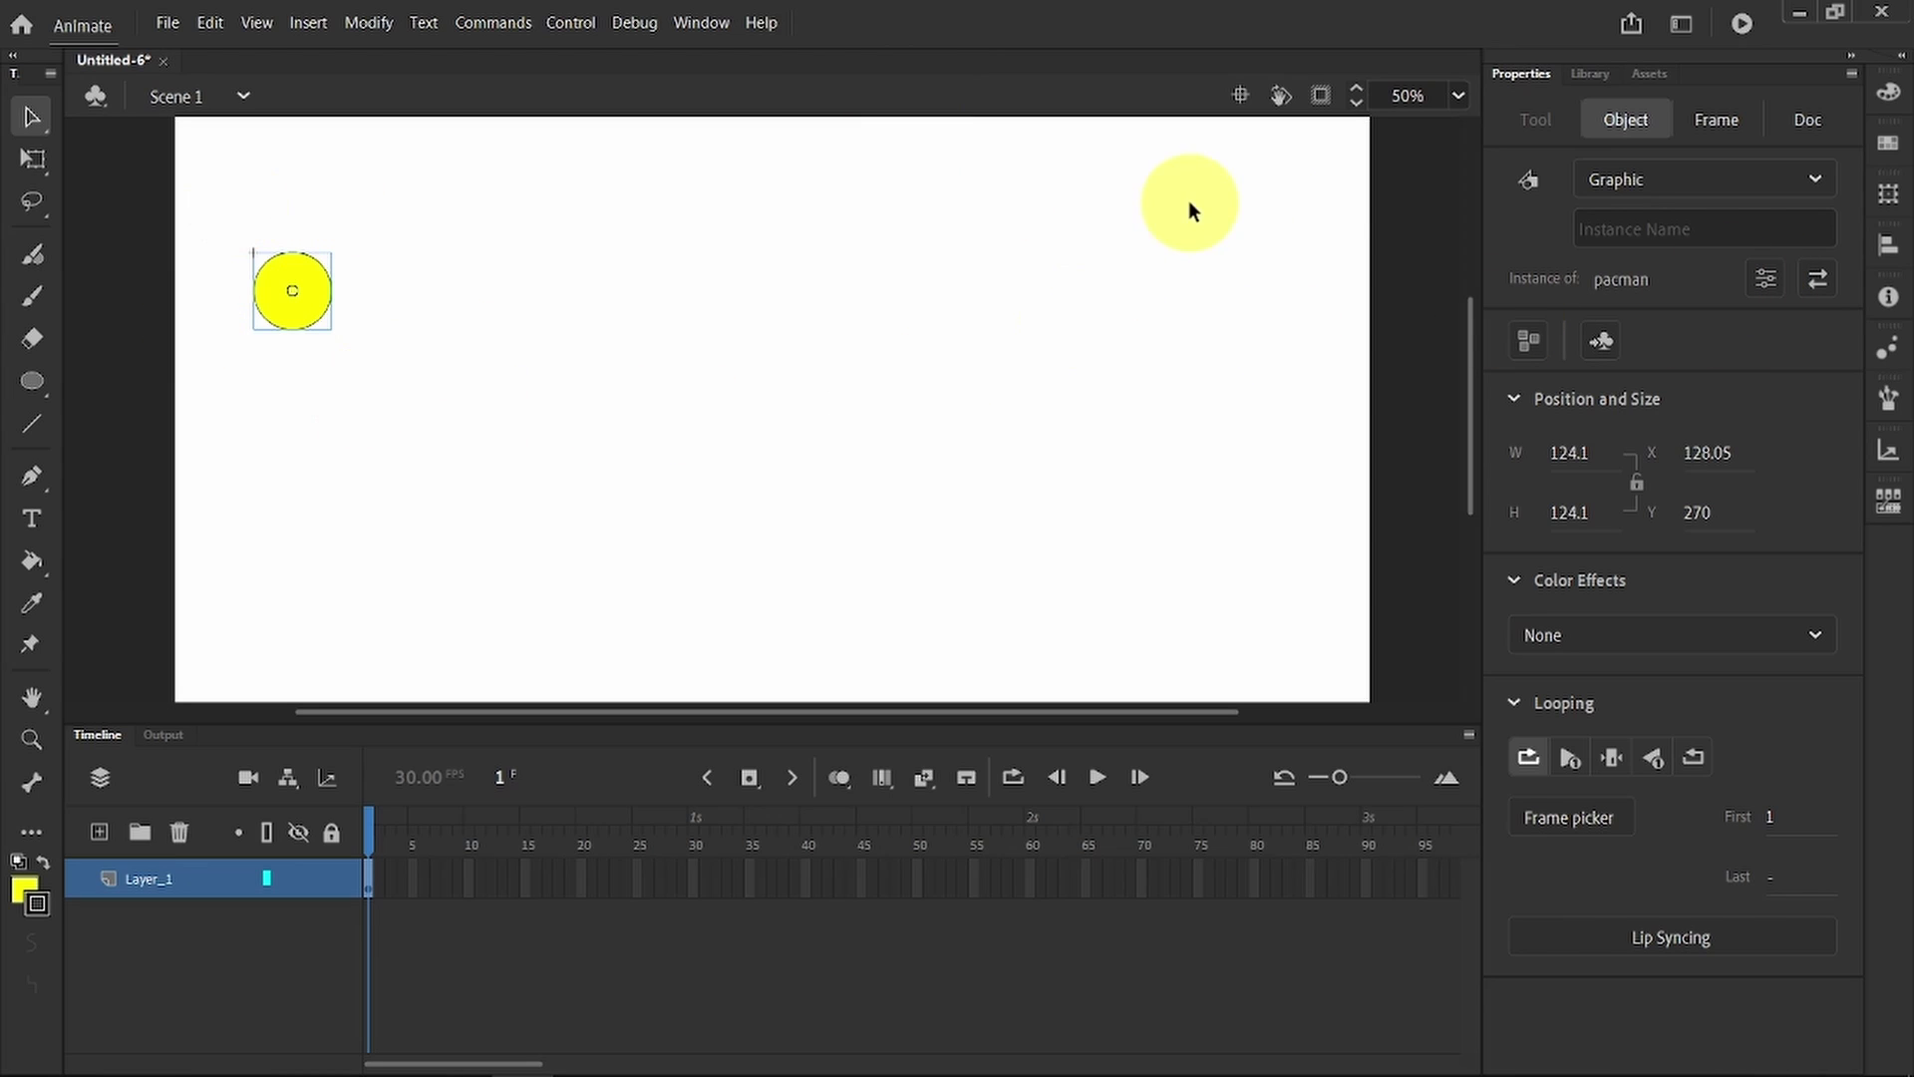
Step: View the pacman symbol in the library, enter its own timeline from the stage, and return to Scene 1
left_click(1600, 77)
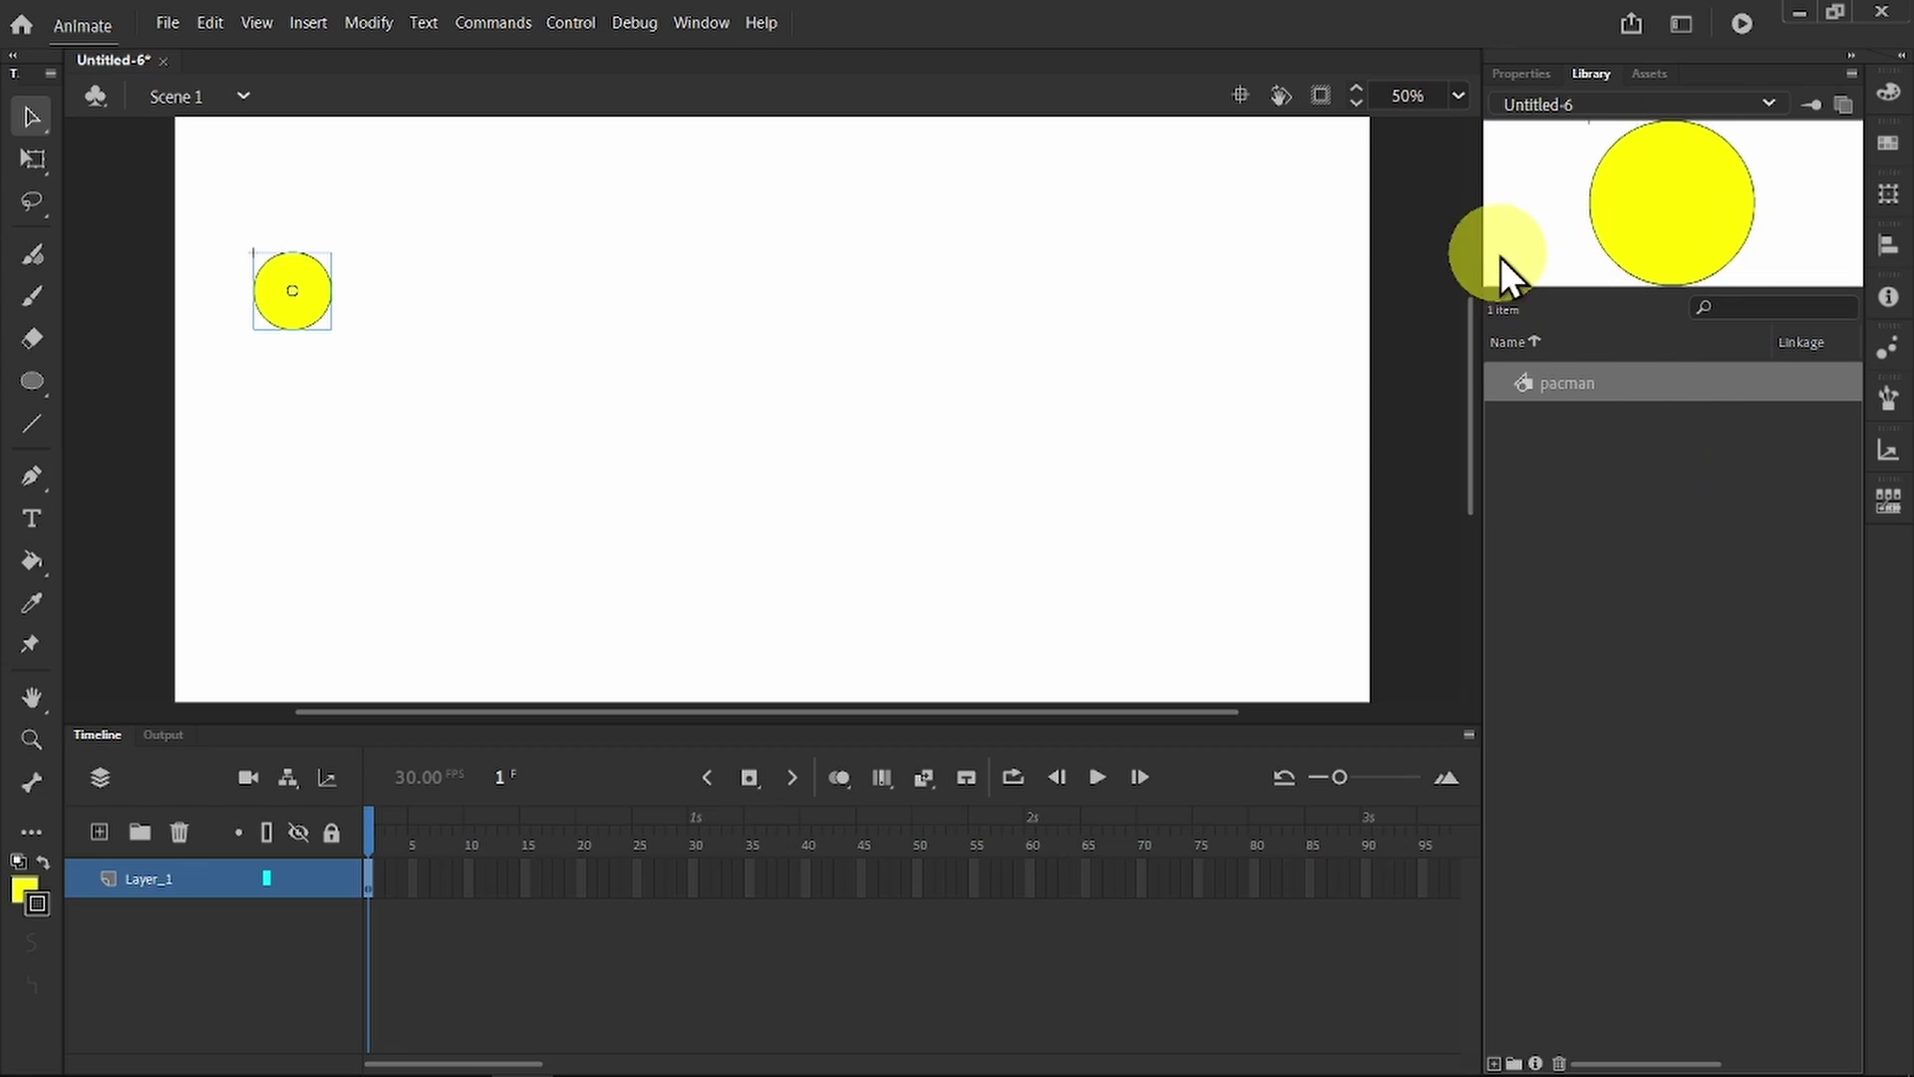
left_click_drag(1540, 383, 283, 291)
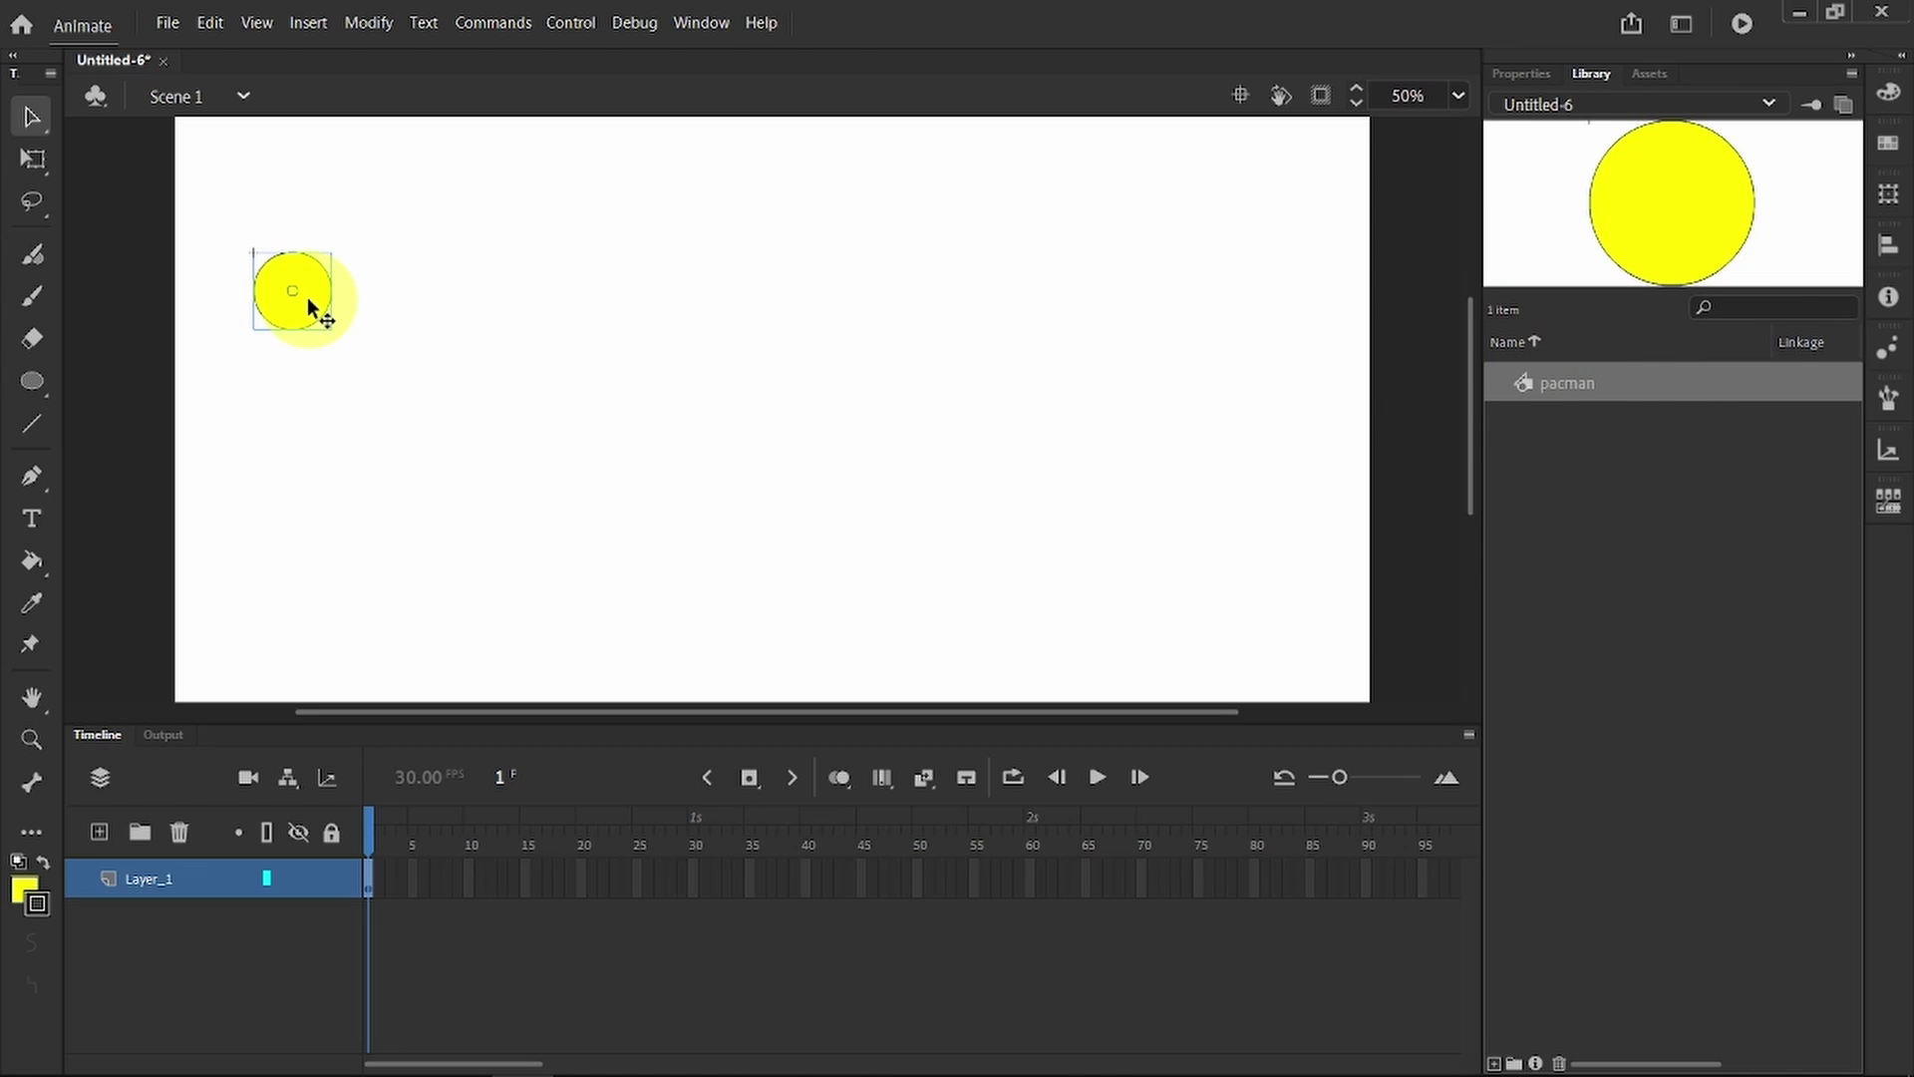
double_click(307, 297)
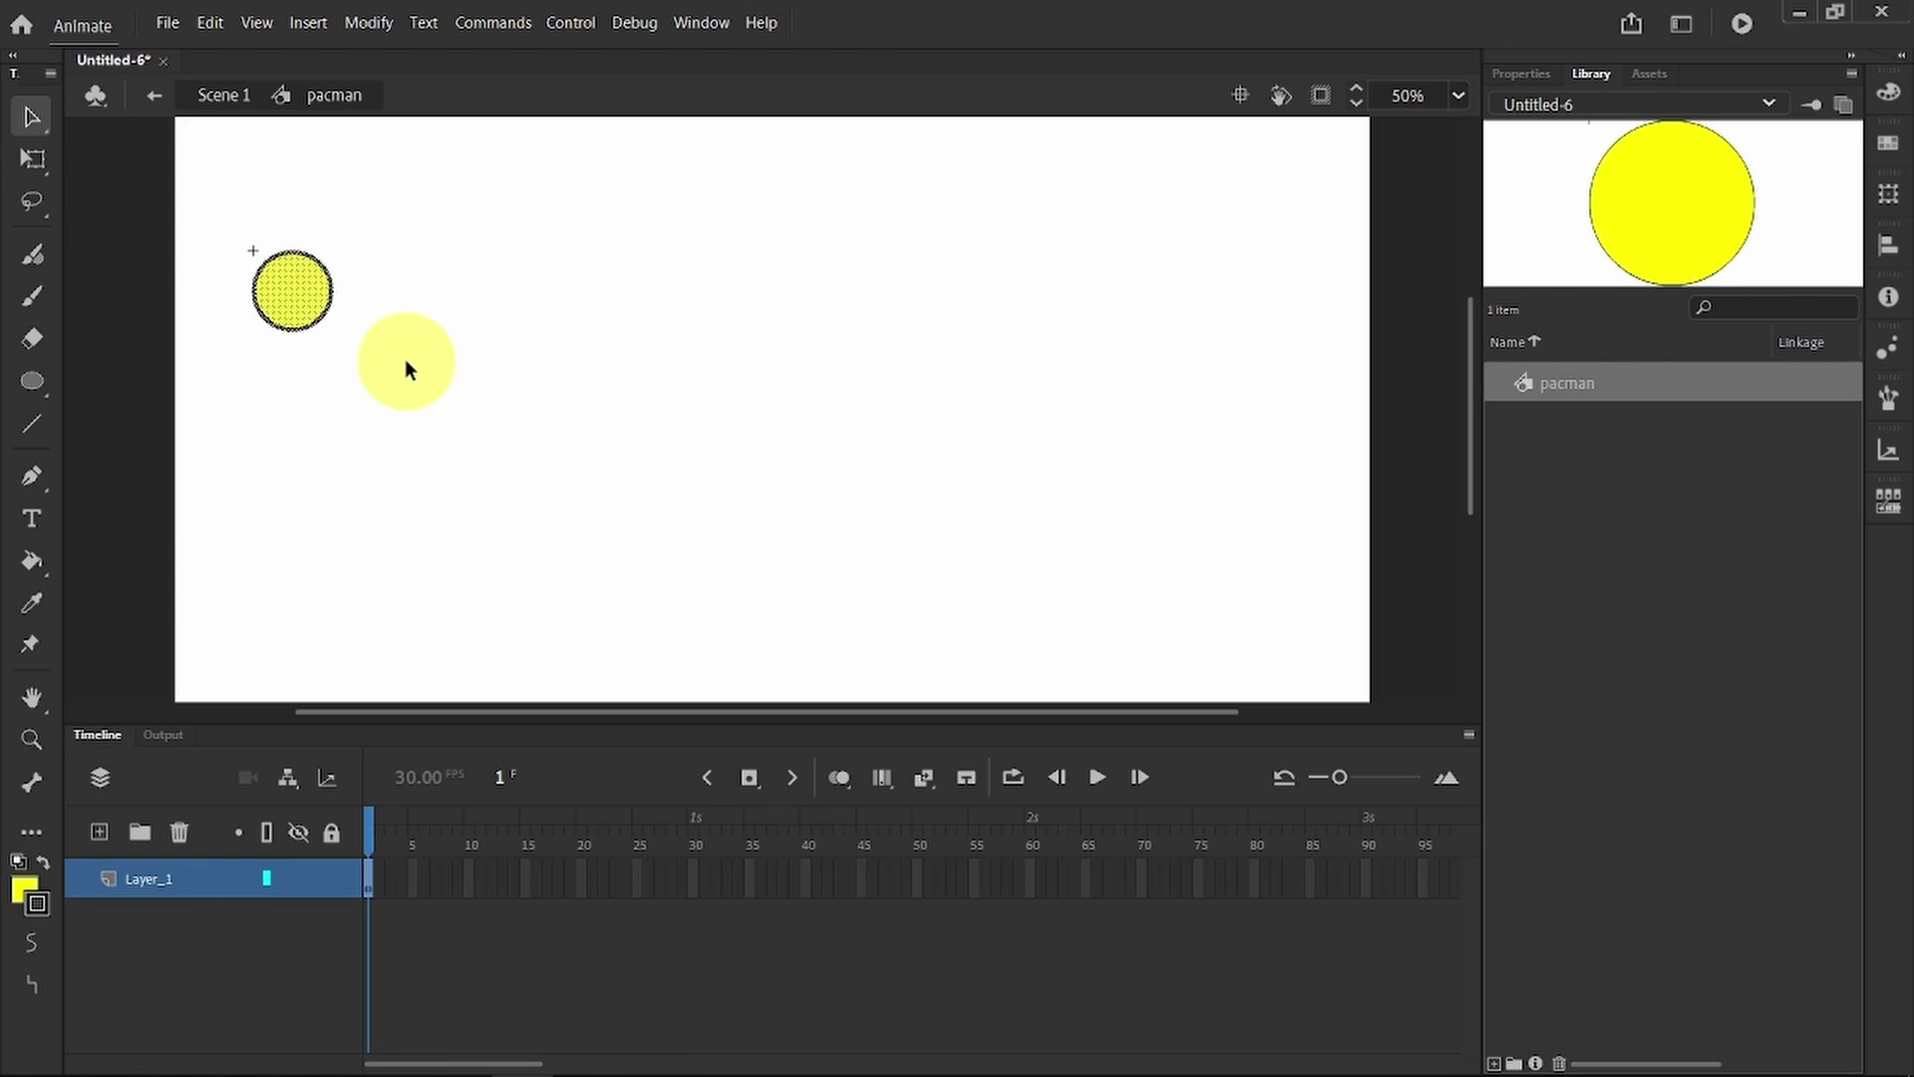
left_click(221, 95)
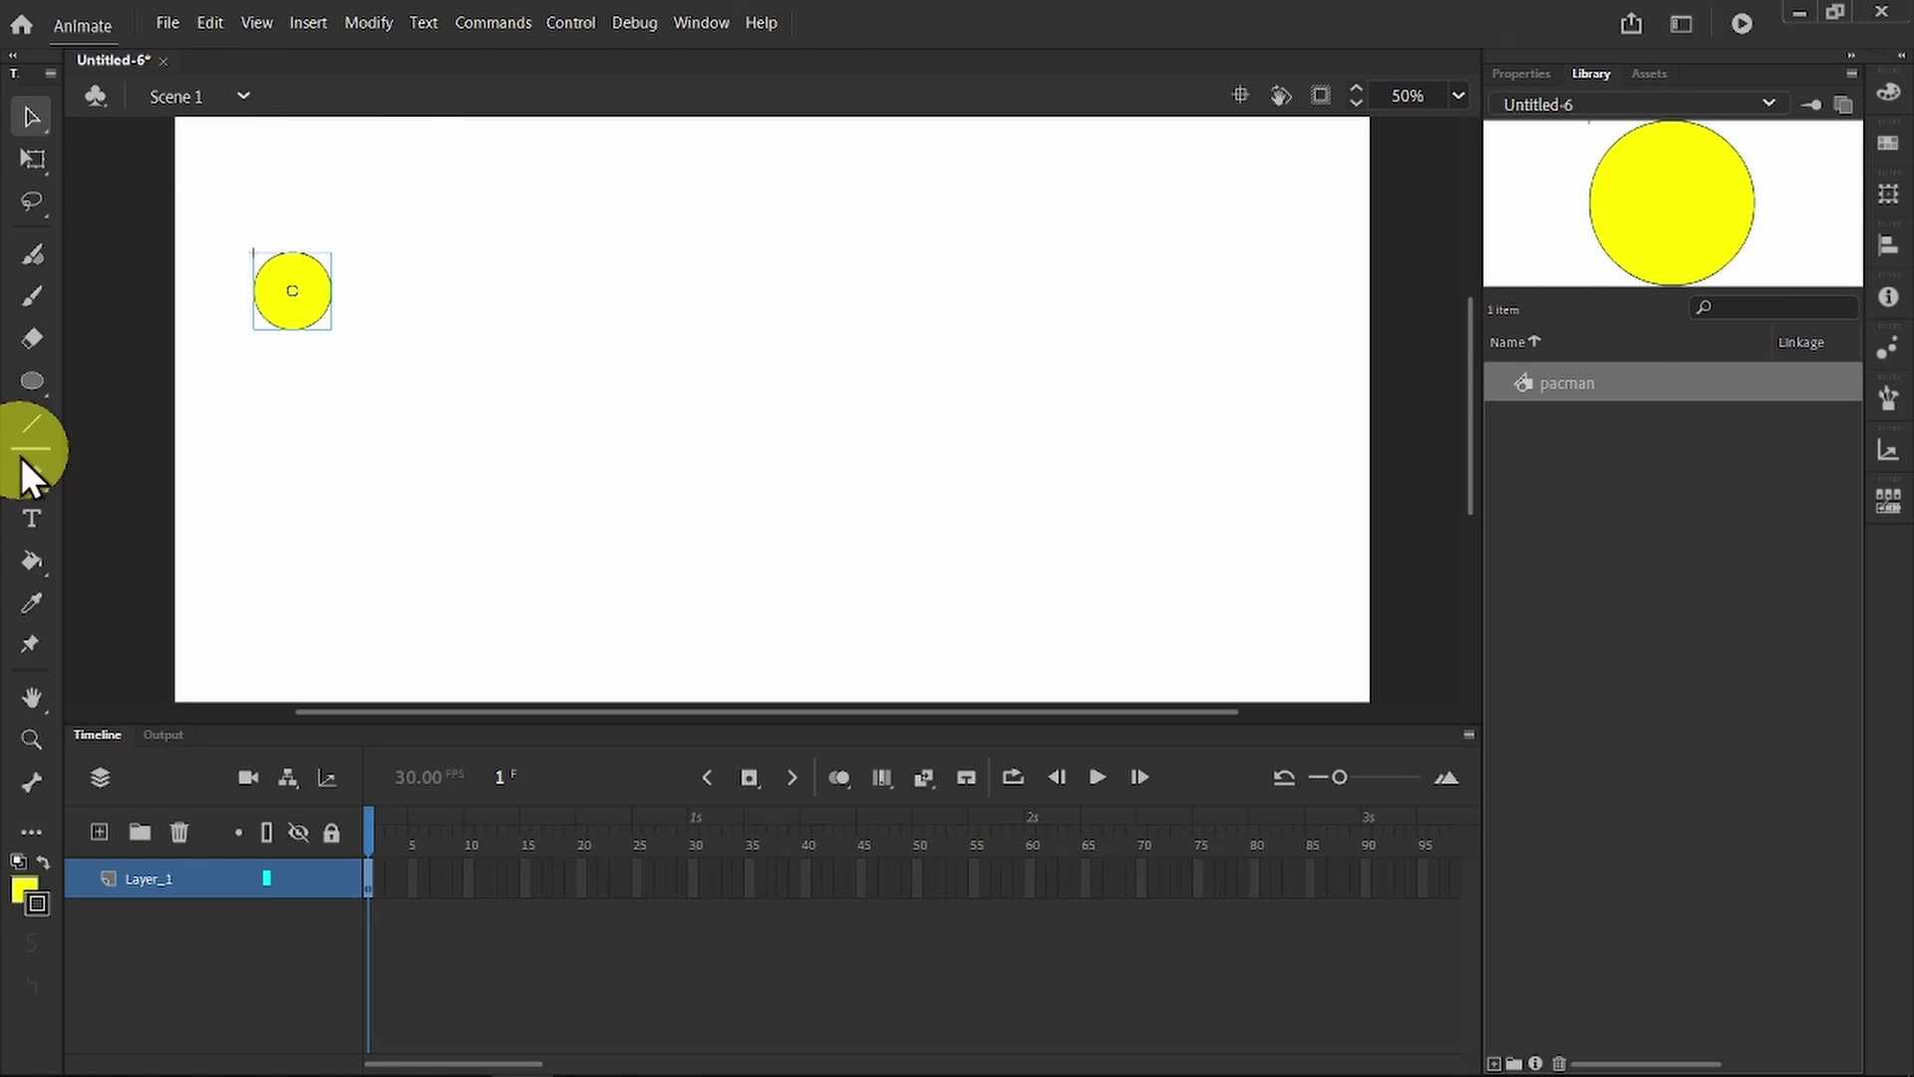
Step: Add a new layer and rename the circle's layer to pacman_anim
left_click(28, 384)
left_click(28, 296)
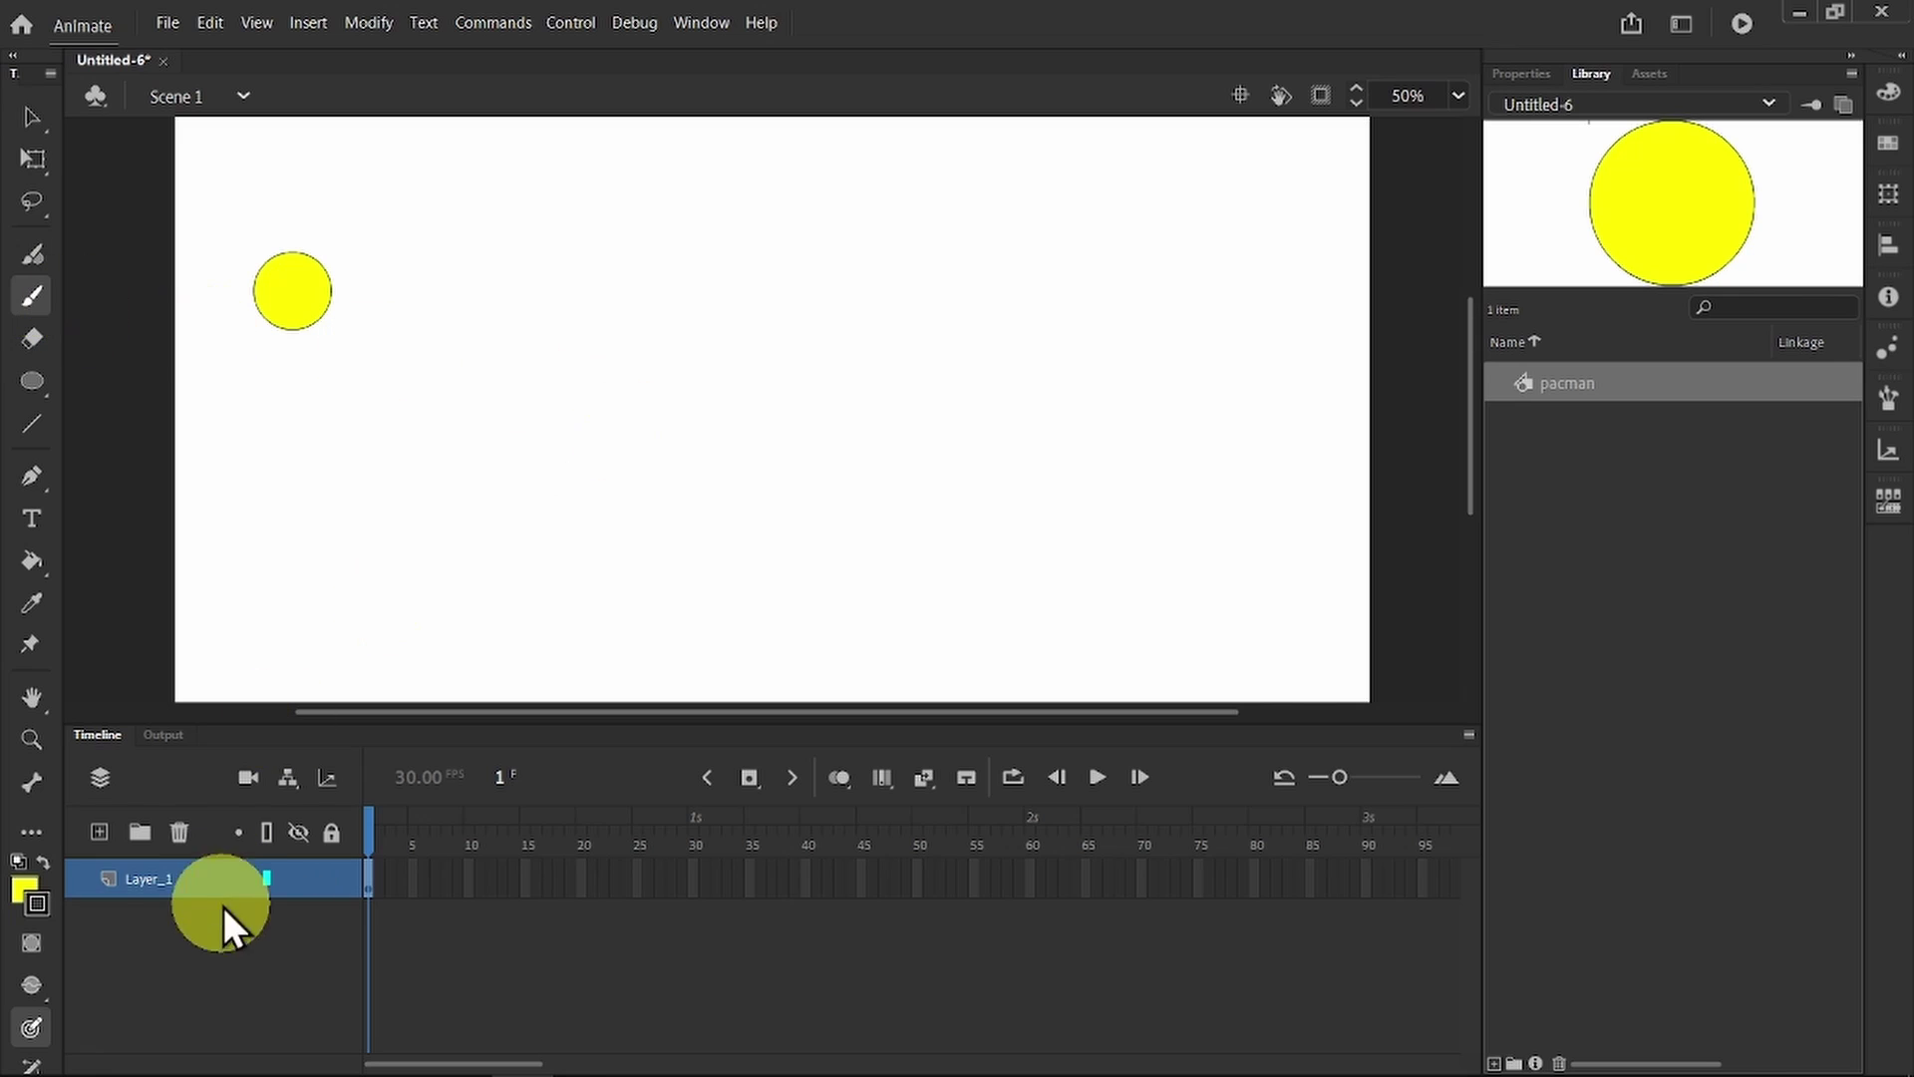
left_click(99, 832)
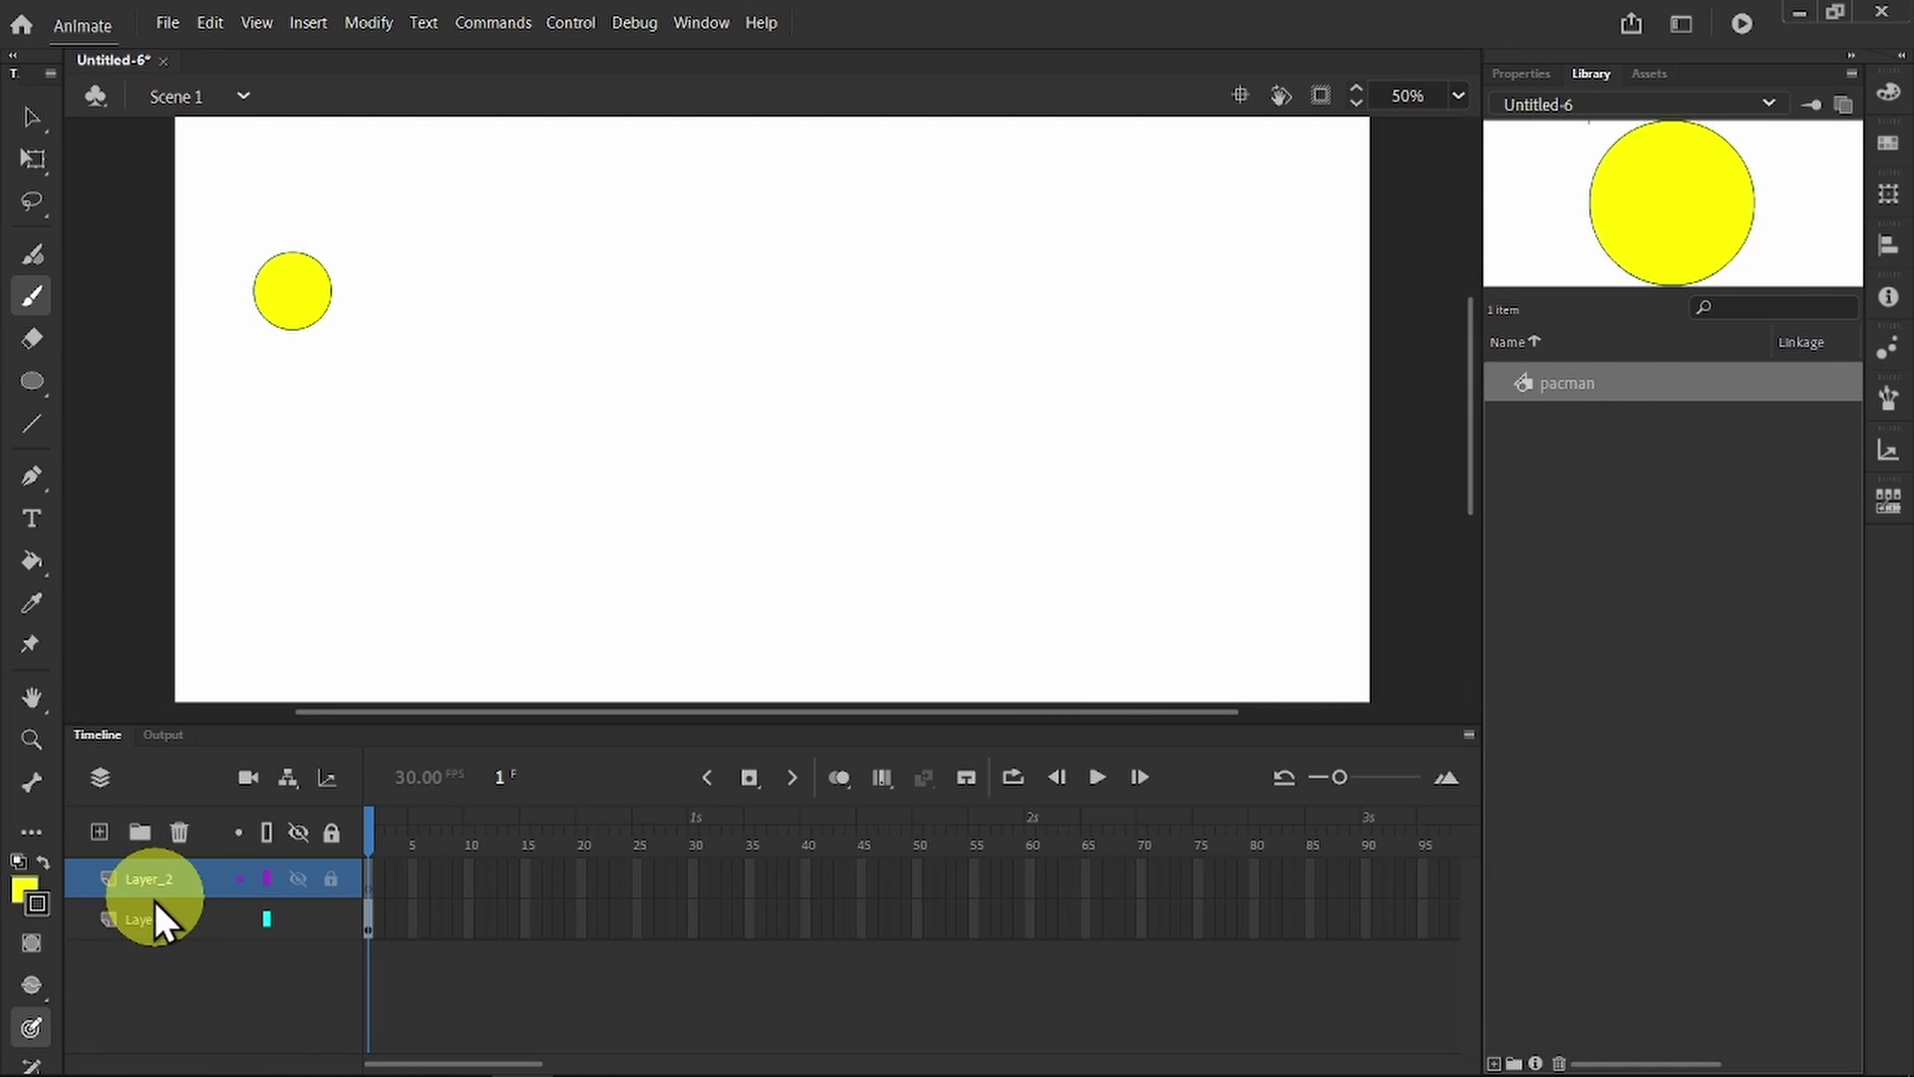
double_click(139, 912)
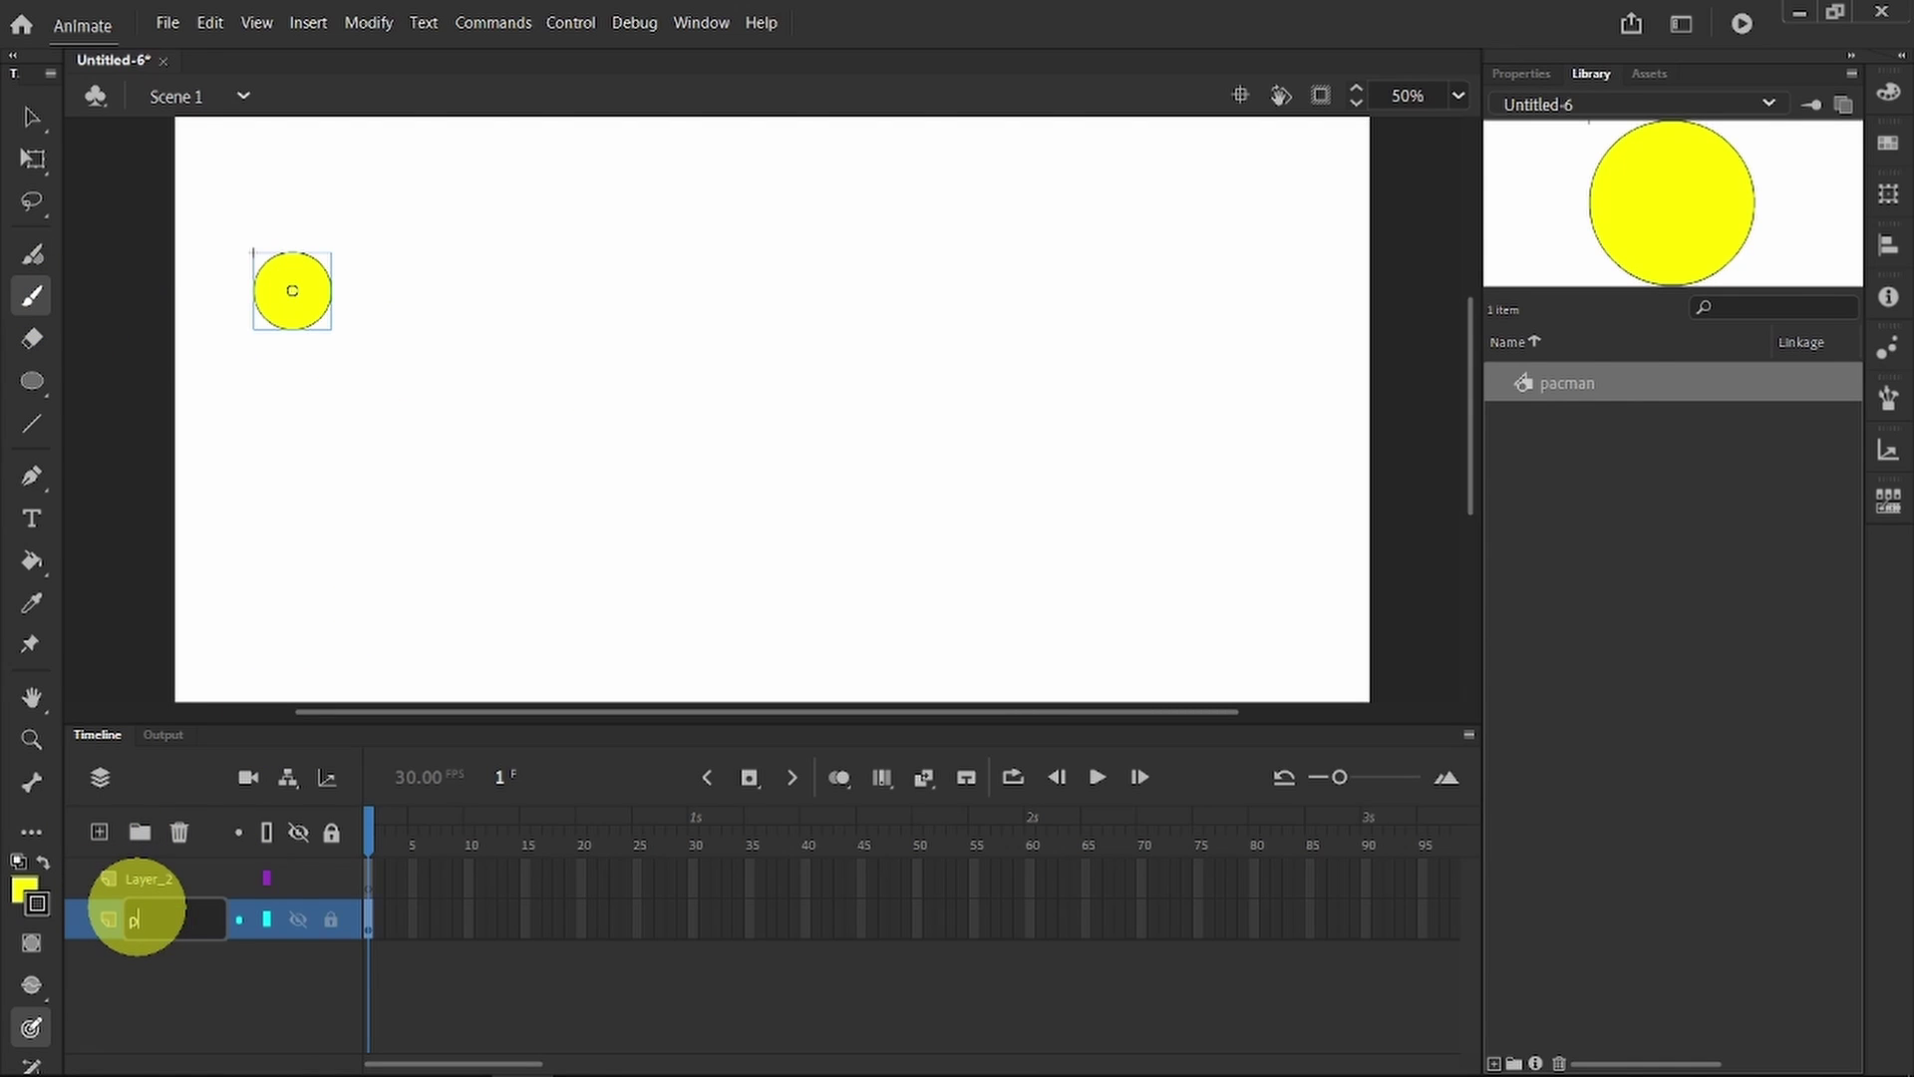
type("pacman_anim")
key("Return")
Step: Move the new empty layer below pacman_anim and rename it Bg_dots
left_click(132, 877)
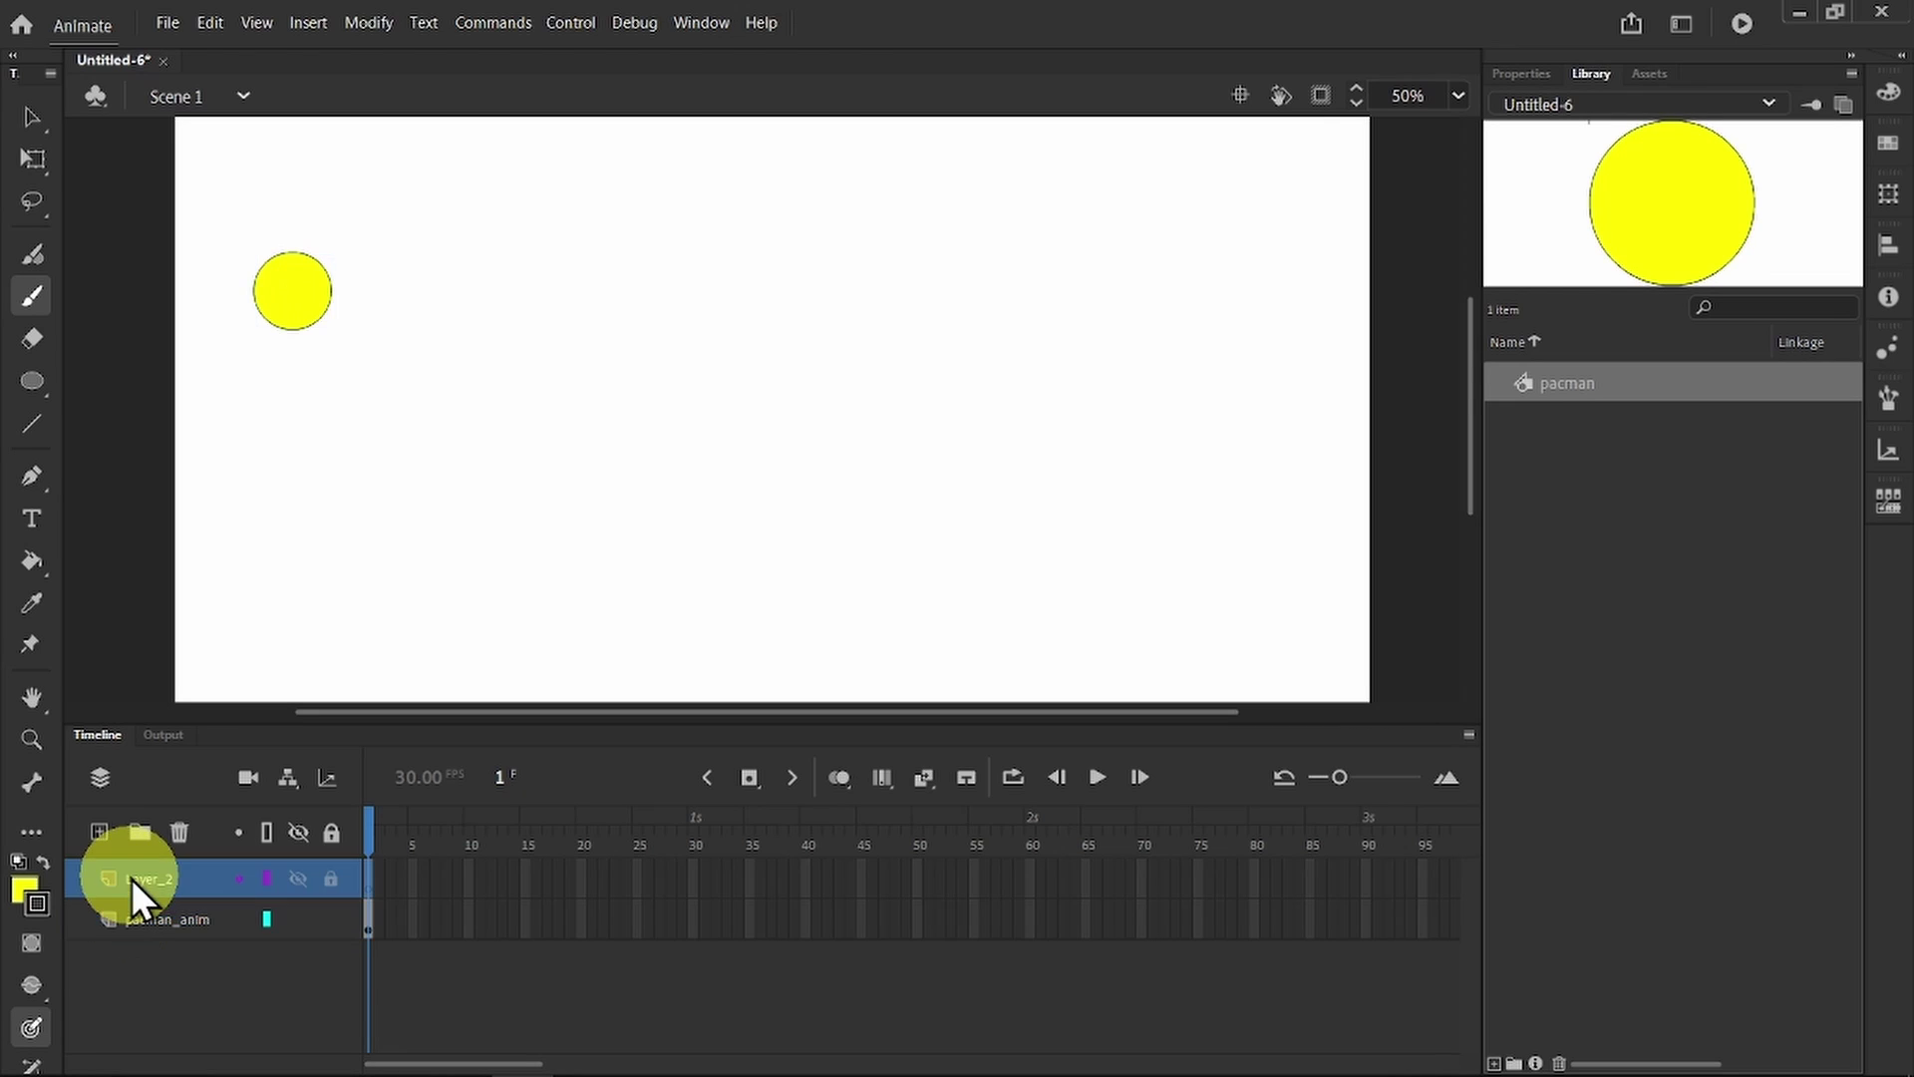
left_click_drag(131, 877, 150, 917)
double_click(150, 917)
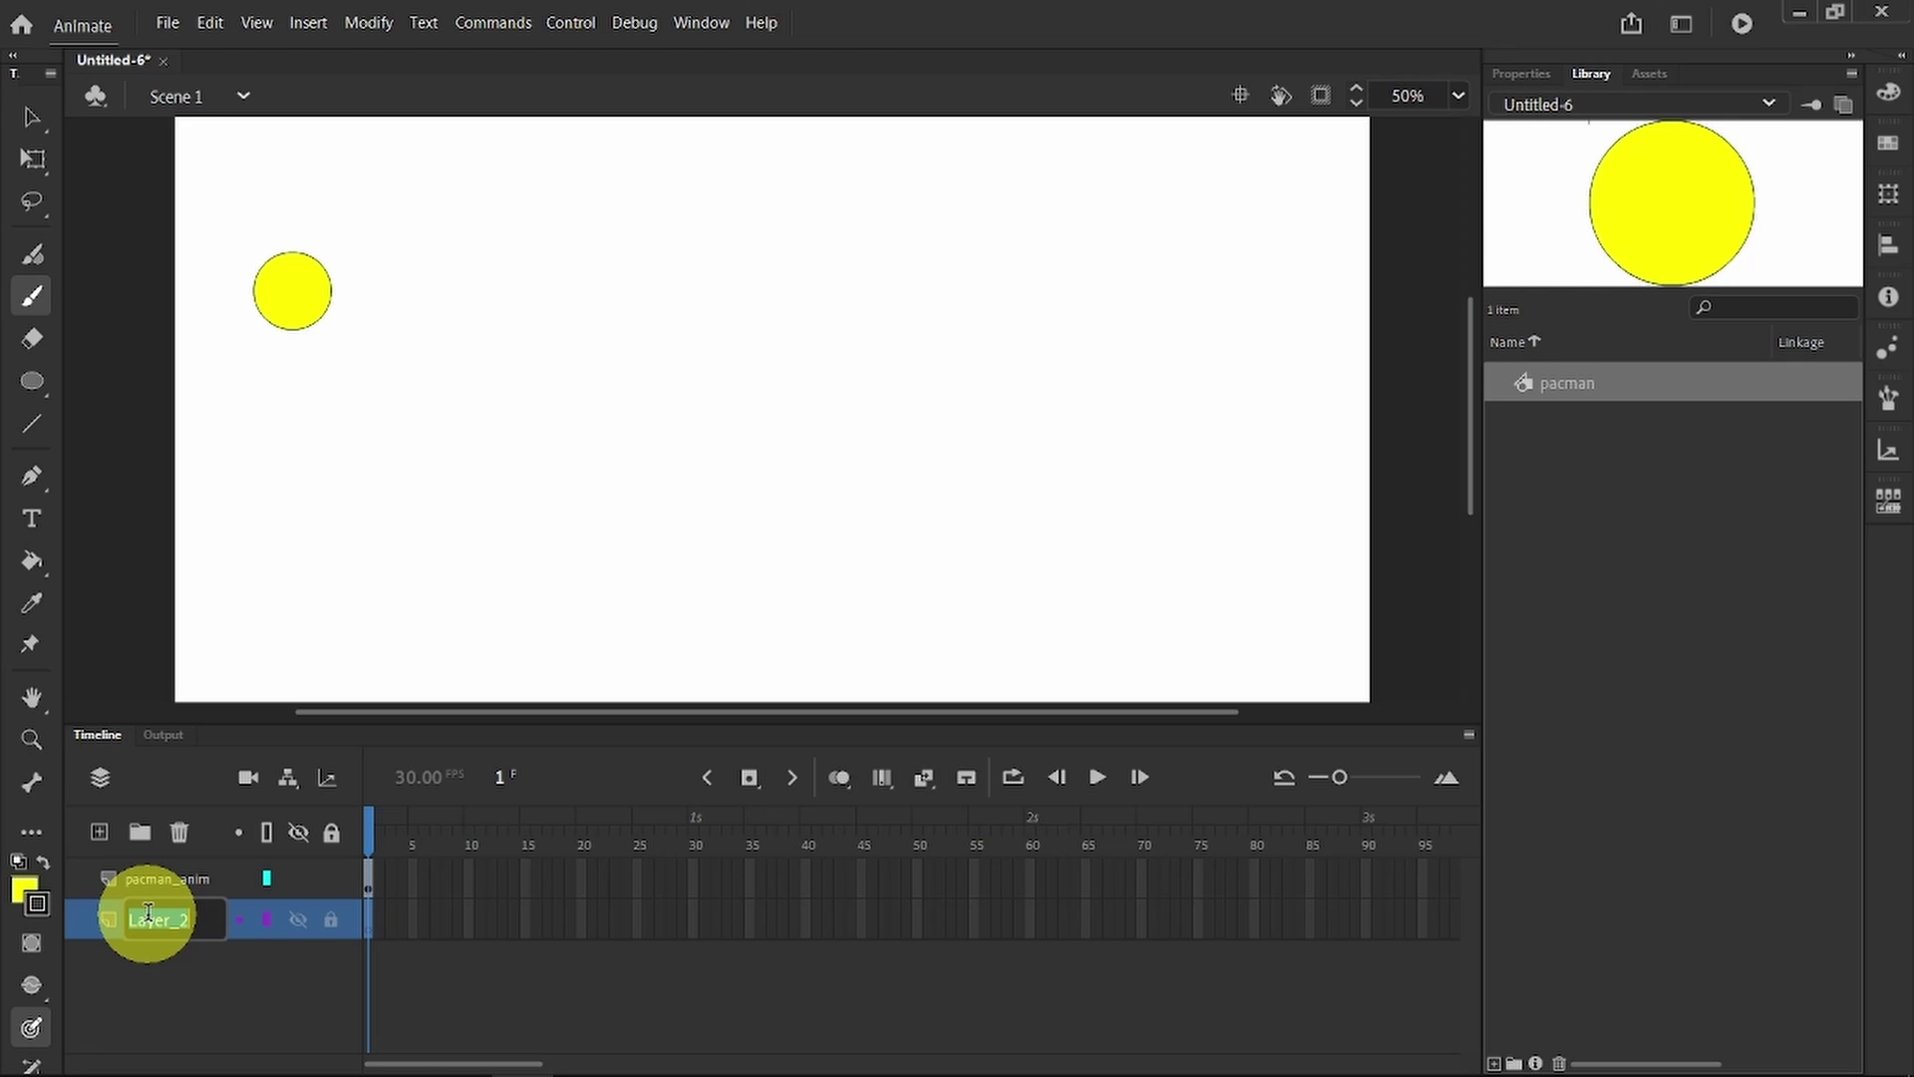
type("Bg_dots")
key("Return")
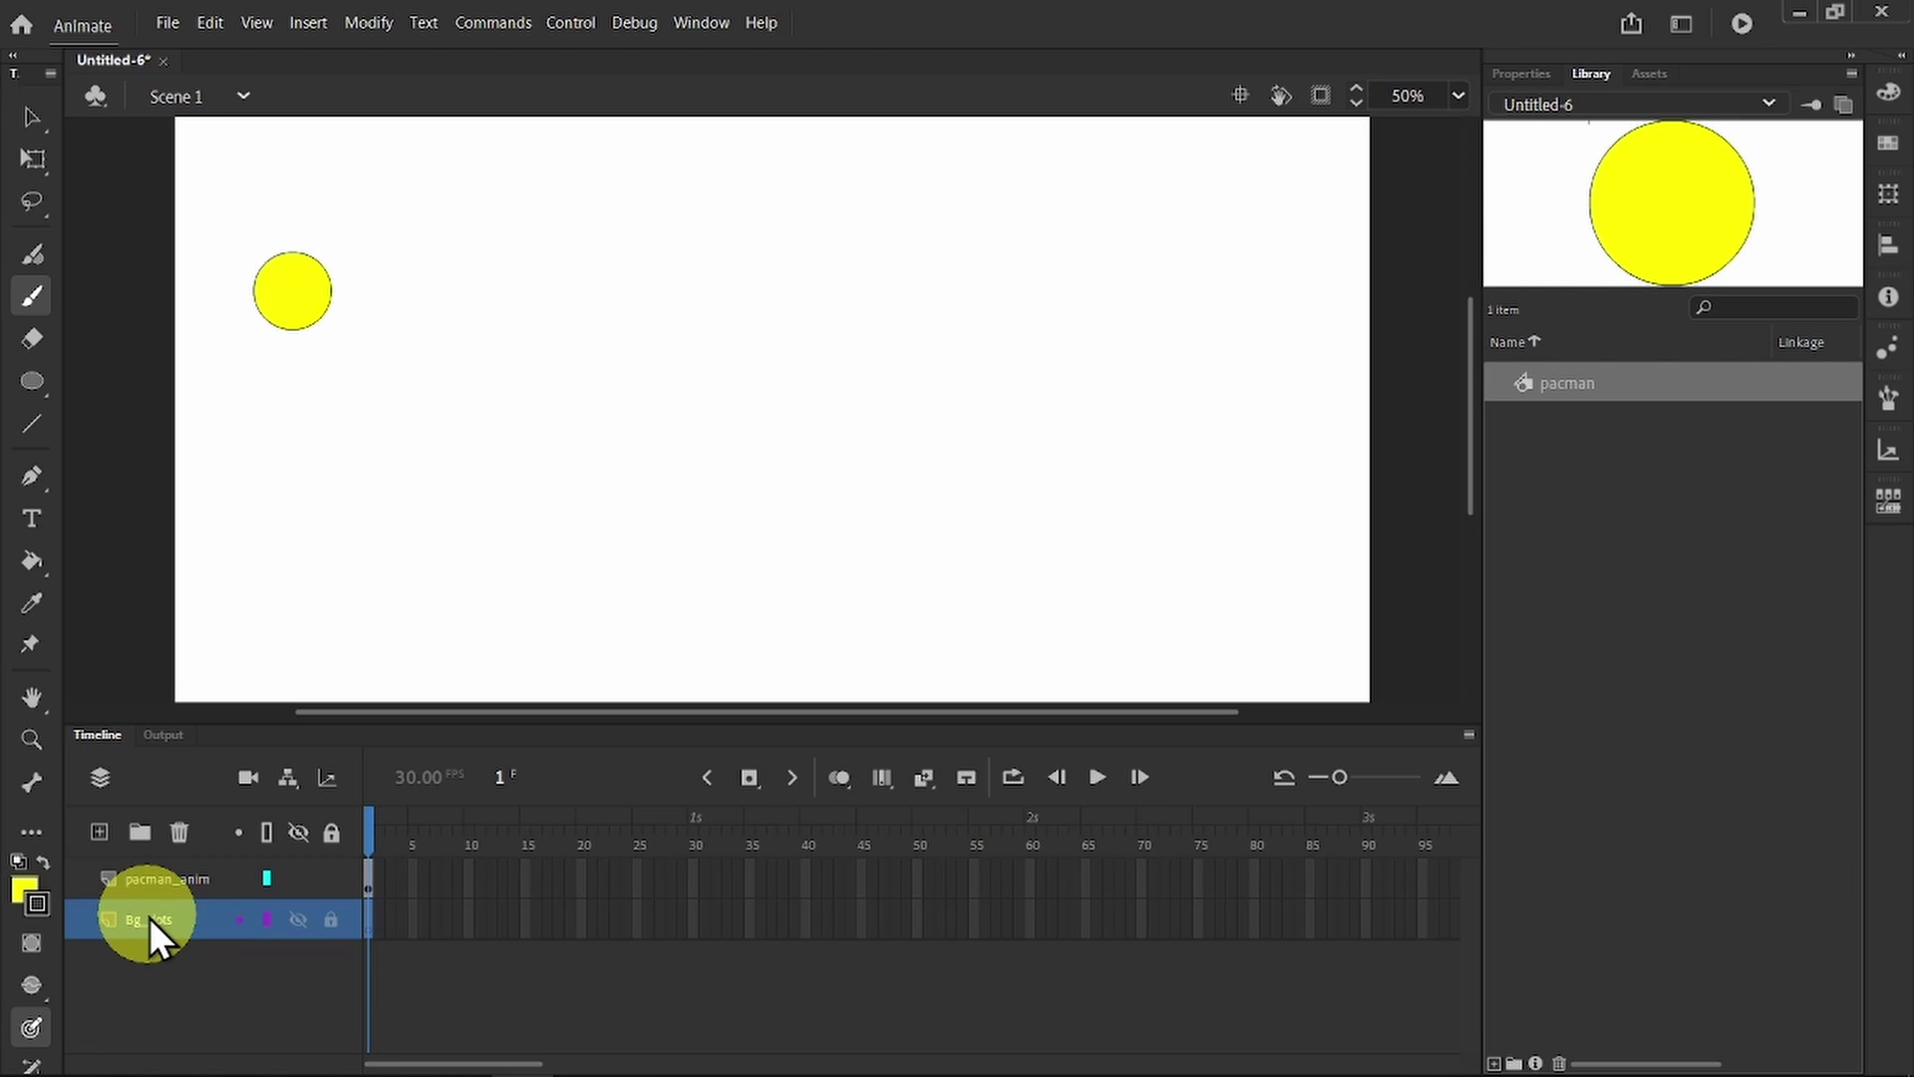
Step: Paint small yellow dots on Bg_dots running right from the circle, down the stage's right side, and back left near the bottom
left_click(30, 256)
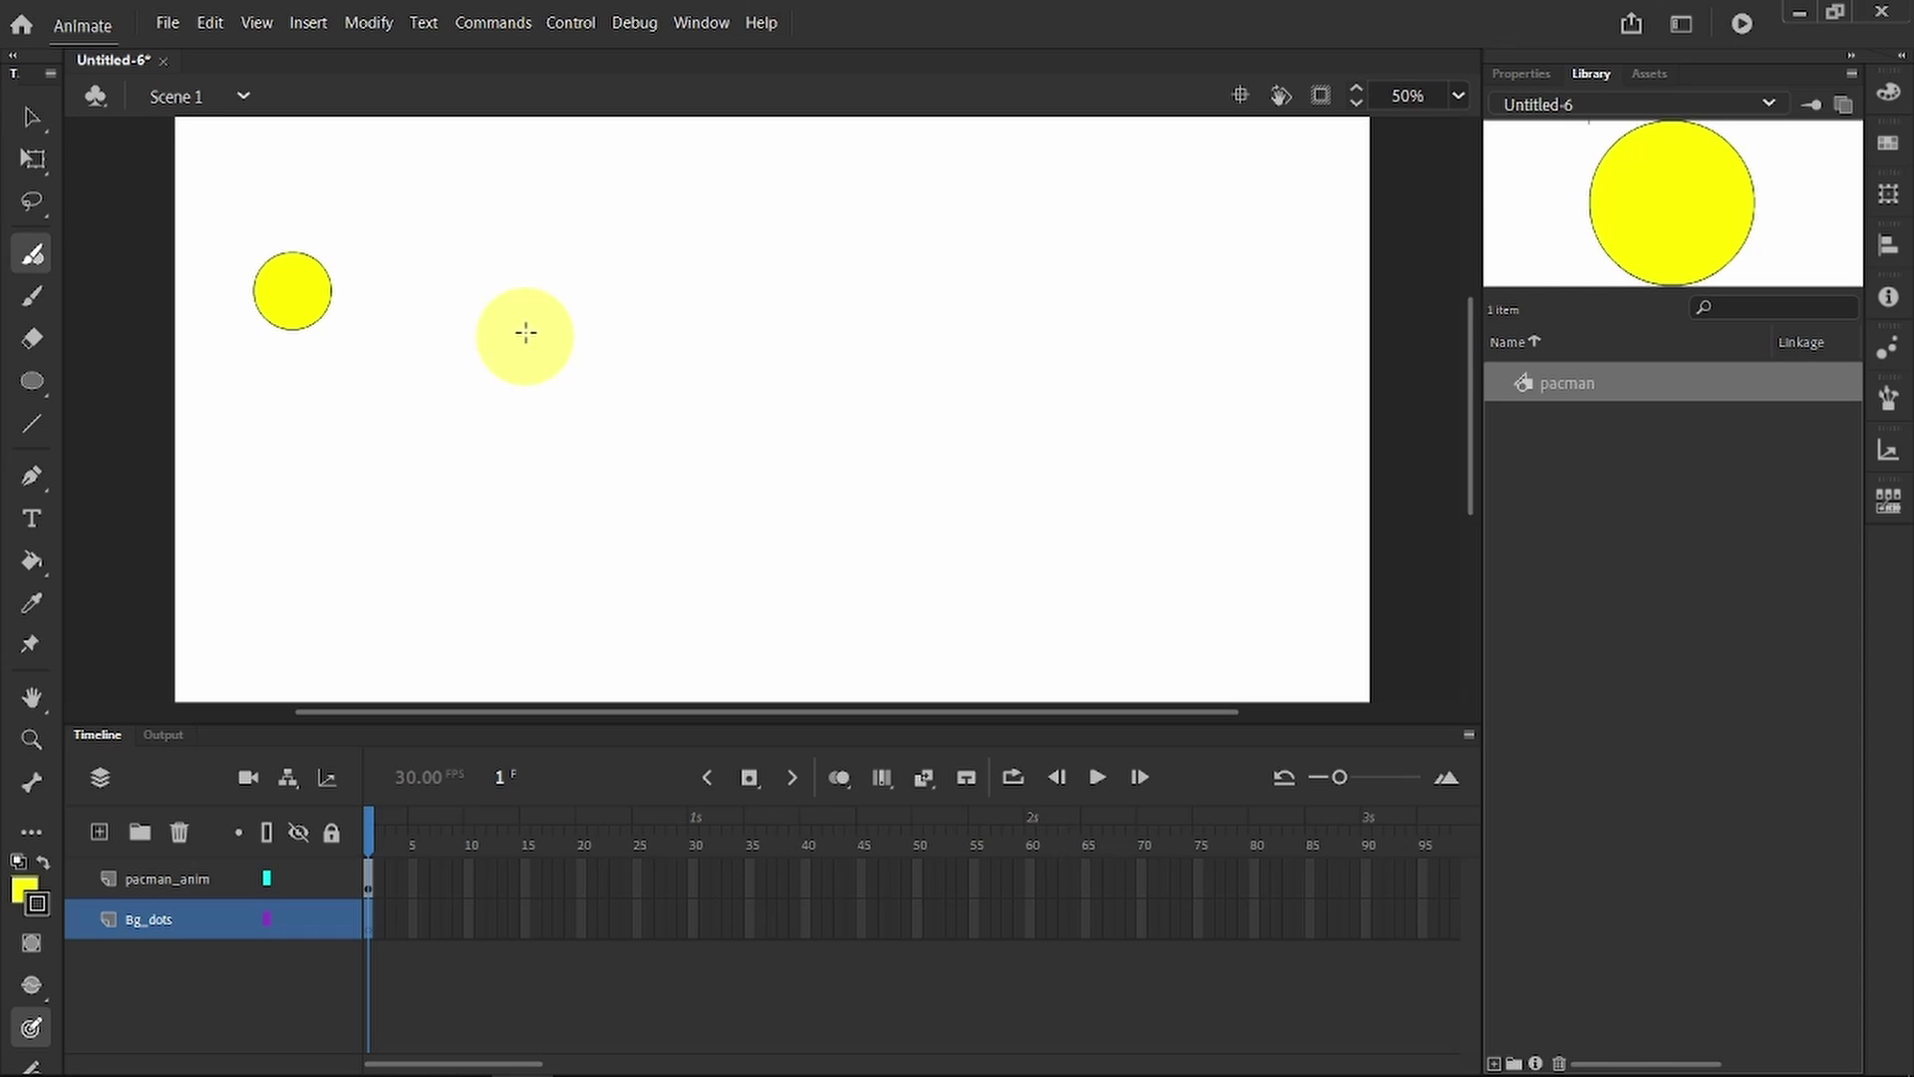
left_click(401, 295)
left_click(515, 299)
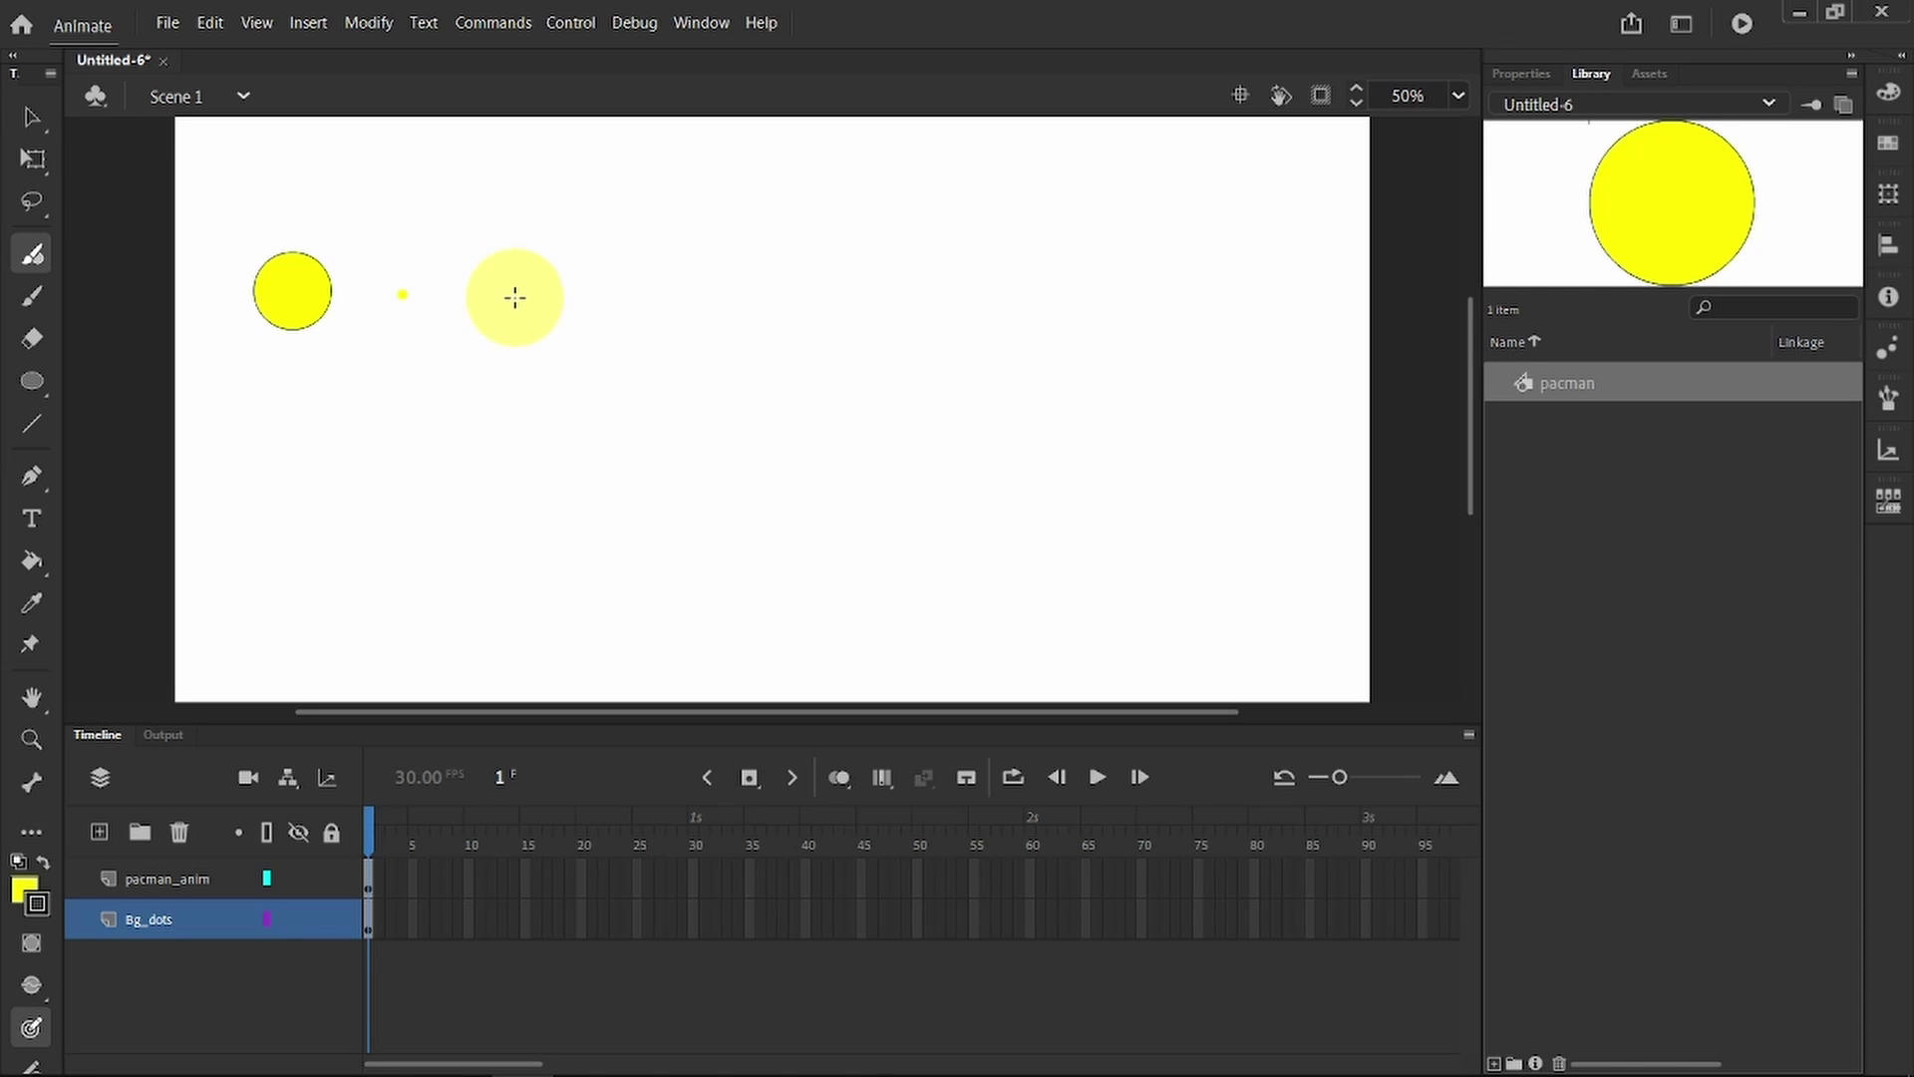
left_click(633, 297)
left_click(773, 296)
left_click(898, 295)
left_click(1051, 294)
left_click(1172, 299)
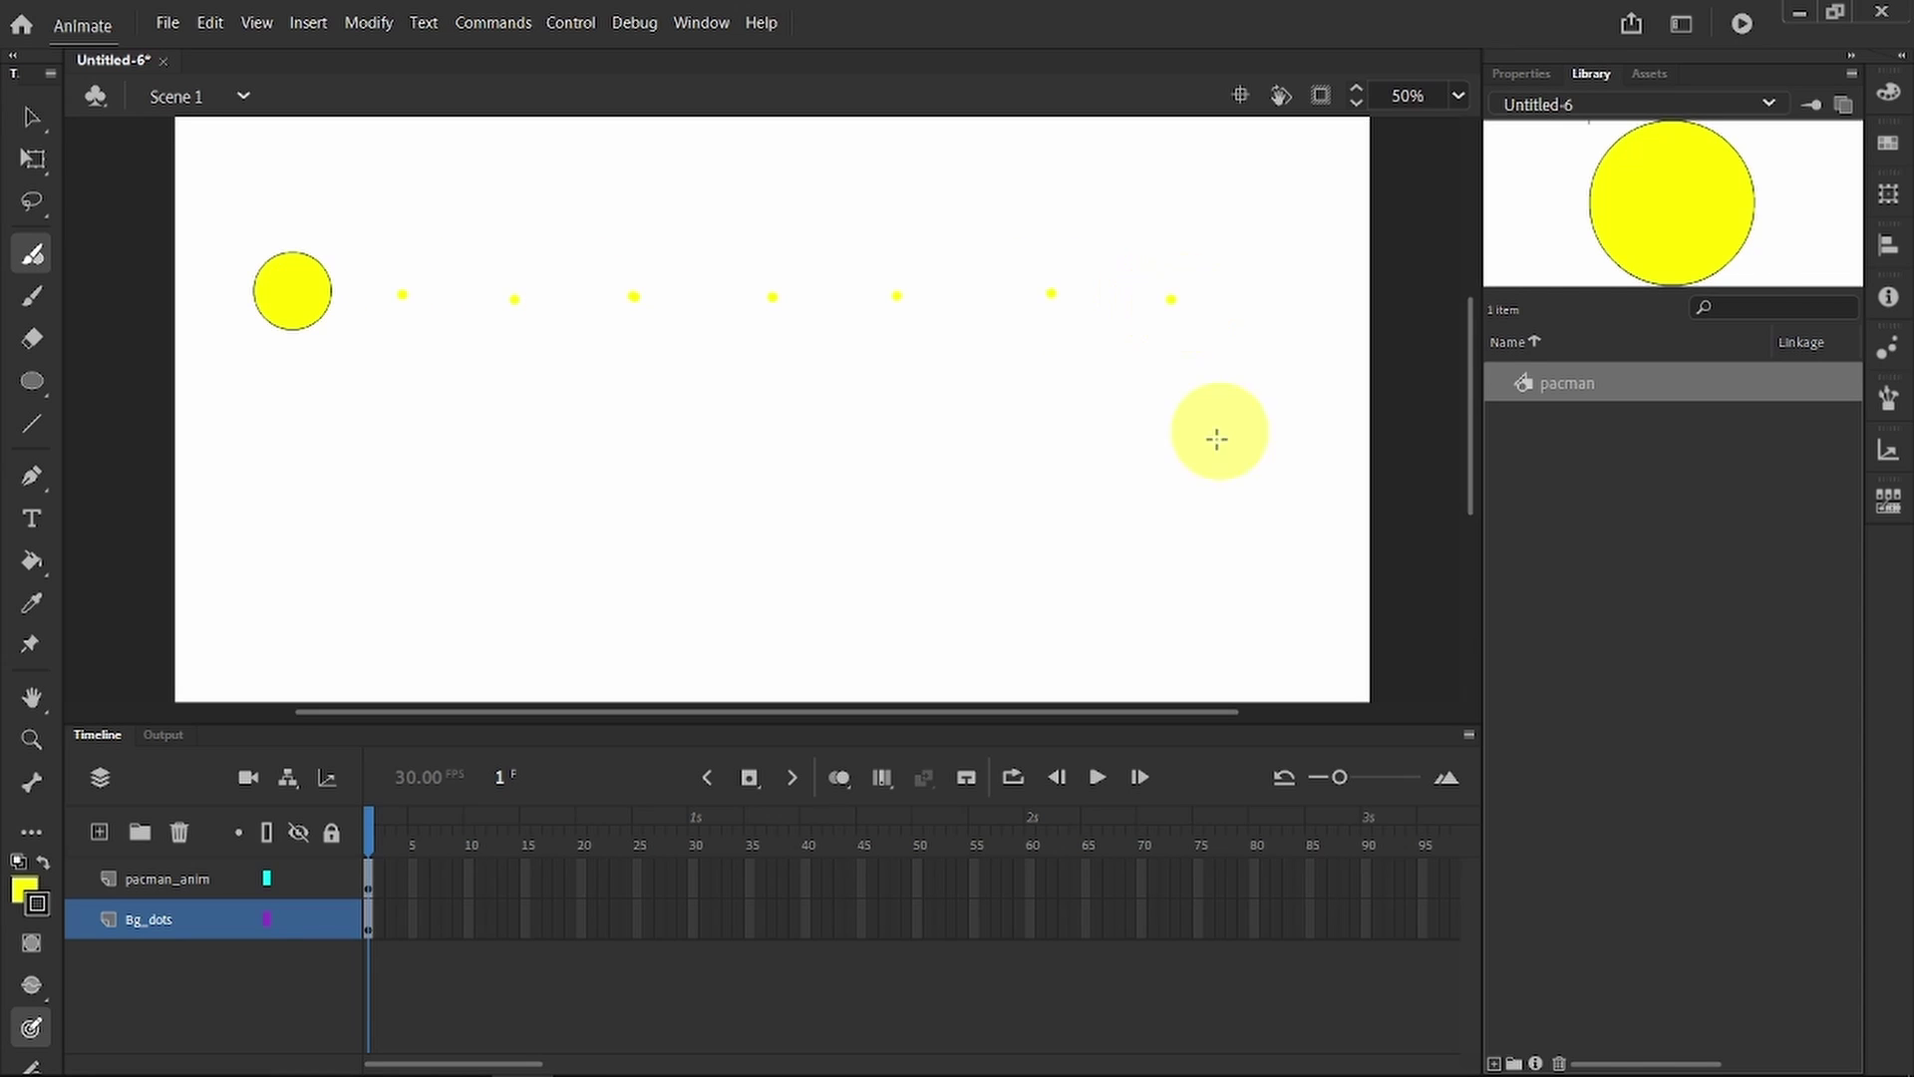
left_click(1175, 427)
left_click(1167, 515)
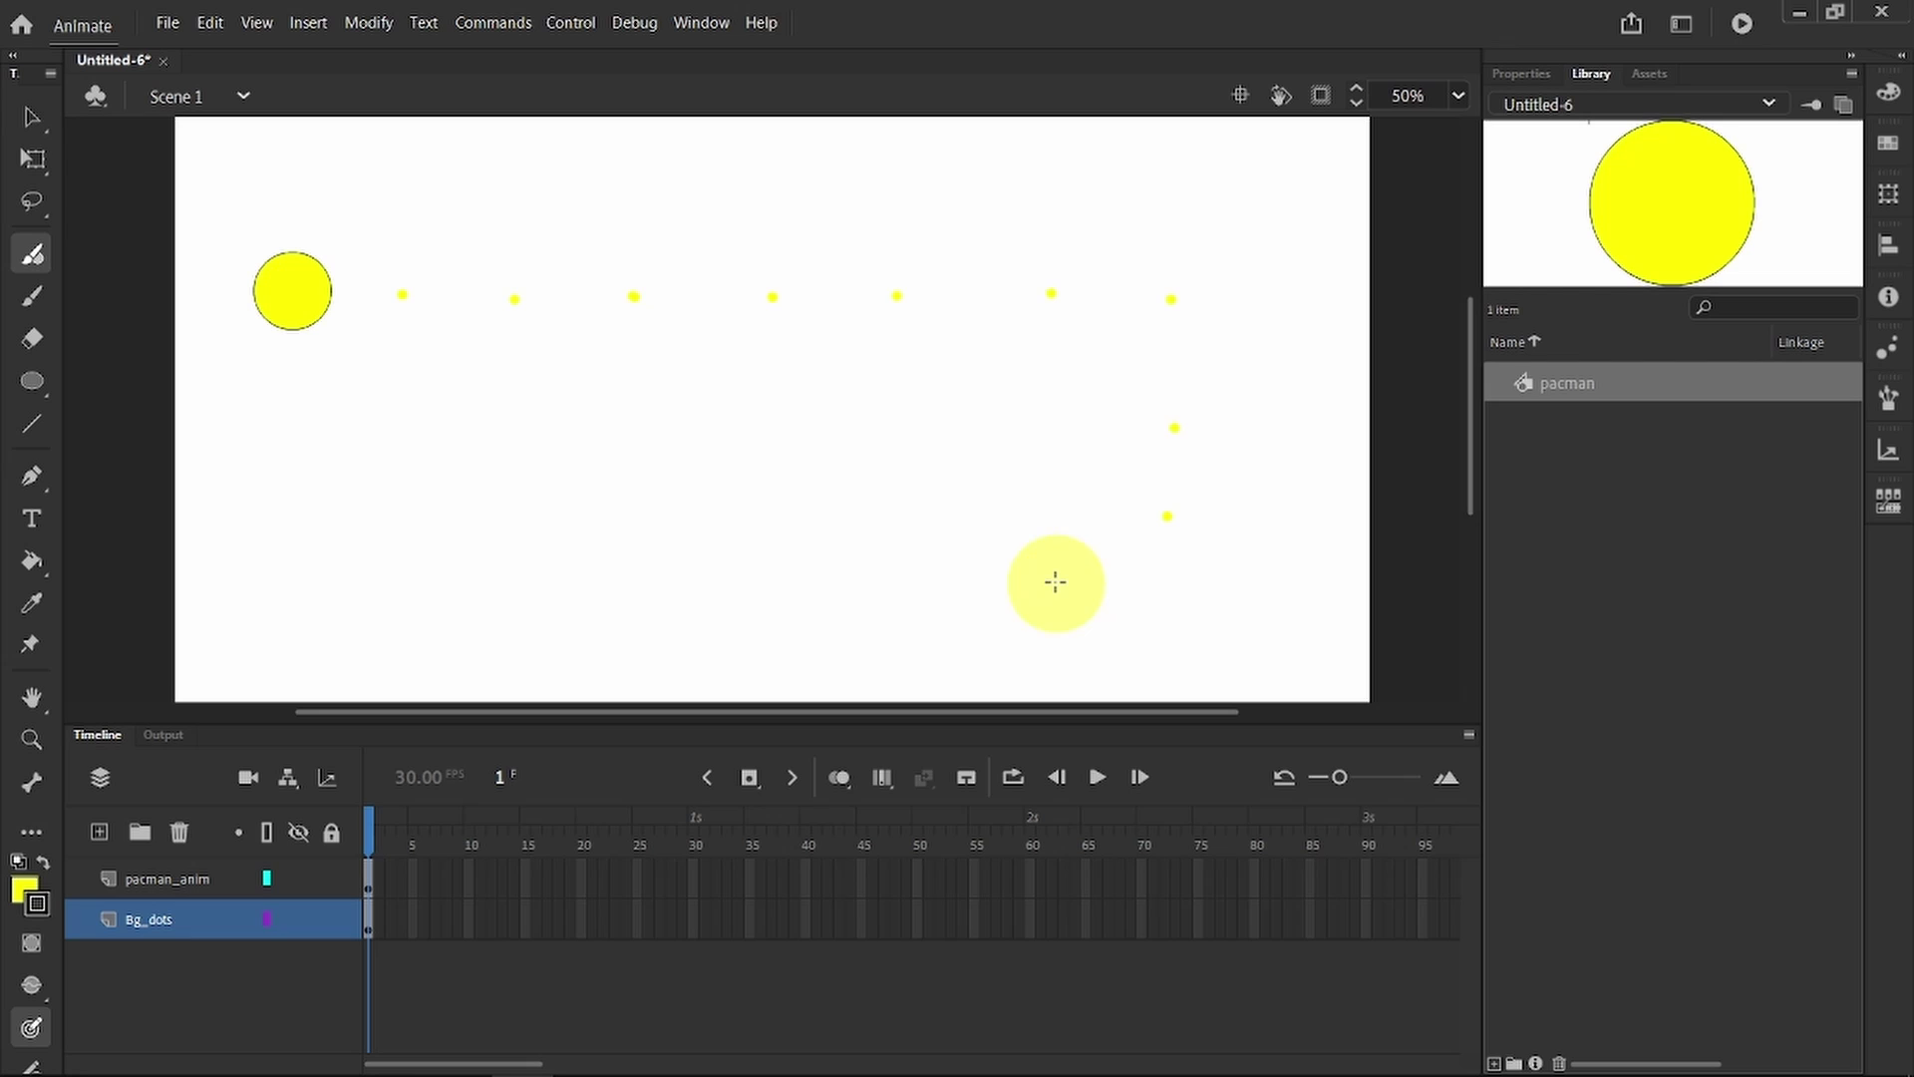
left_click(1164, 609)
left_click(1007, 602)
left_click(803, 604)
left_click(650, 605)
left_click(495, 602)
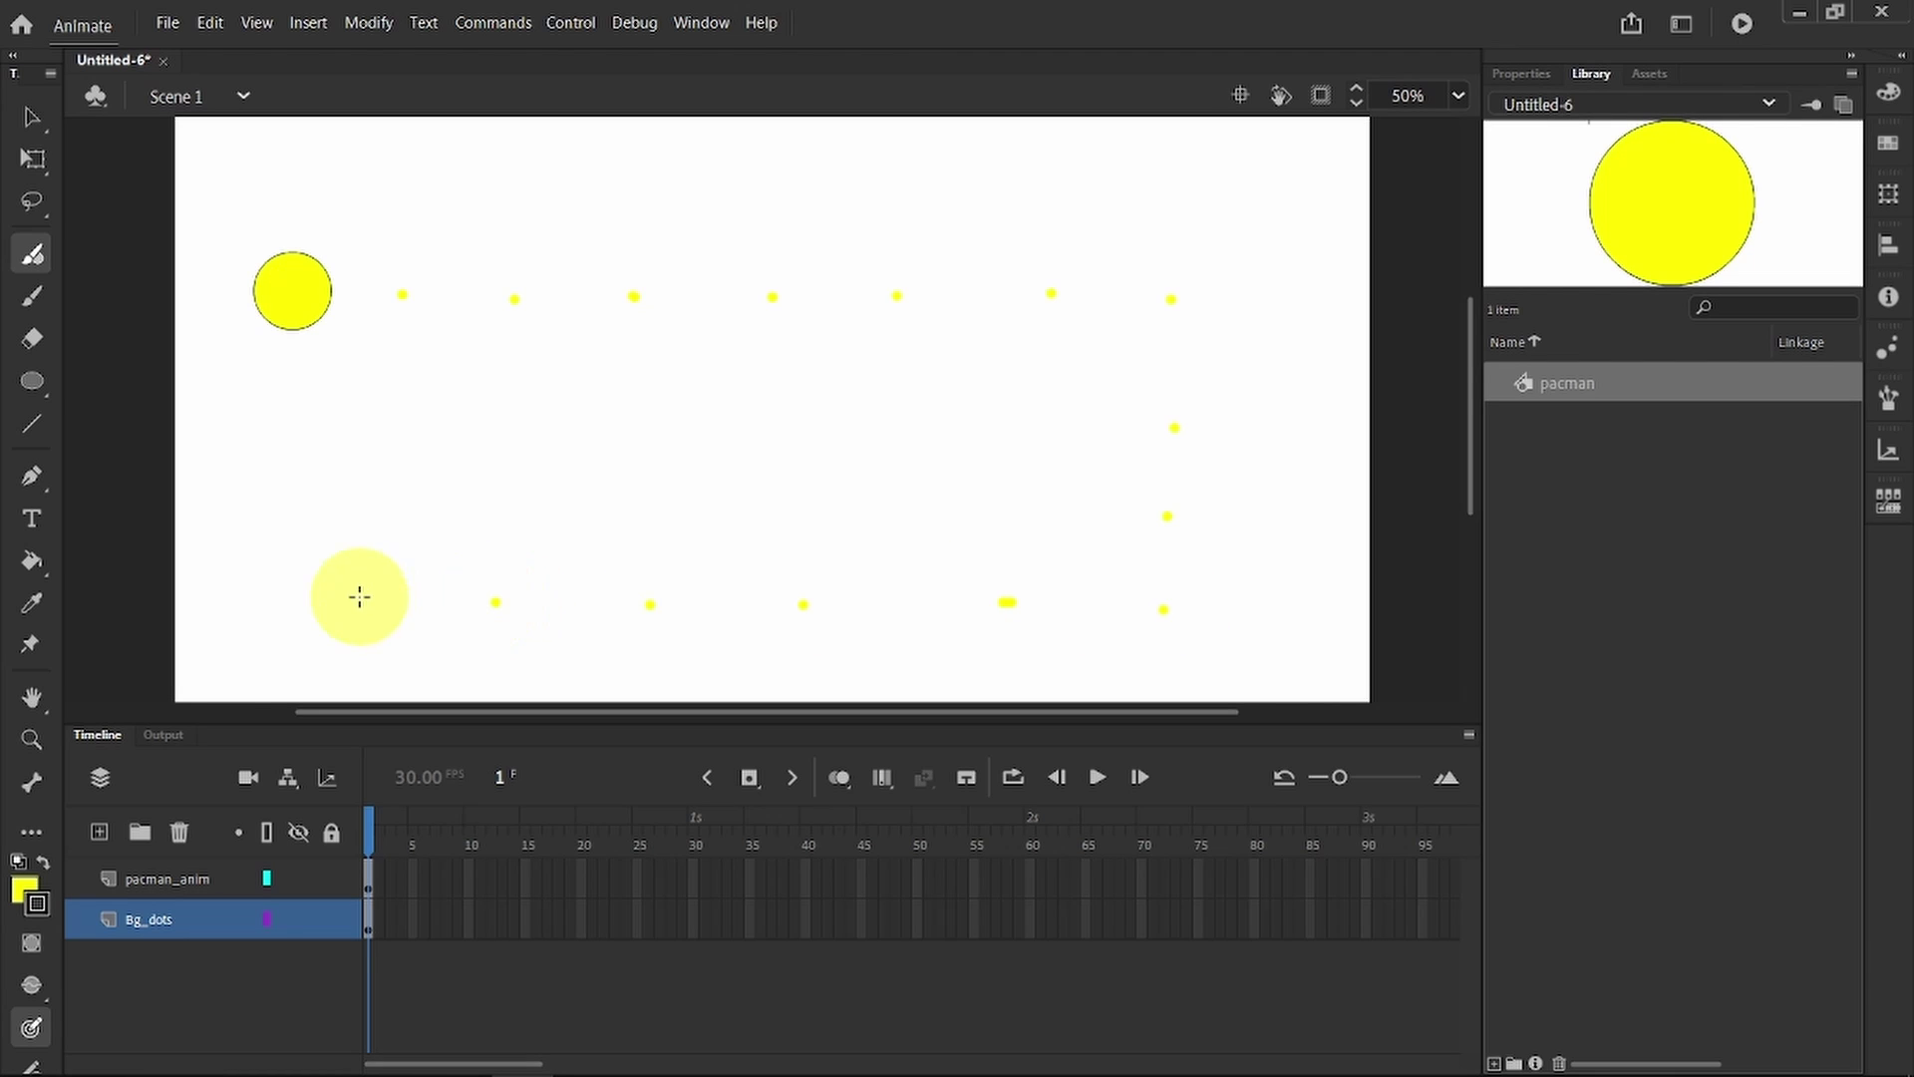
left_click(360, 596)
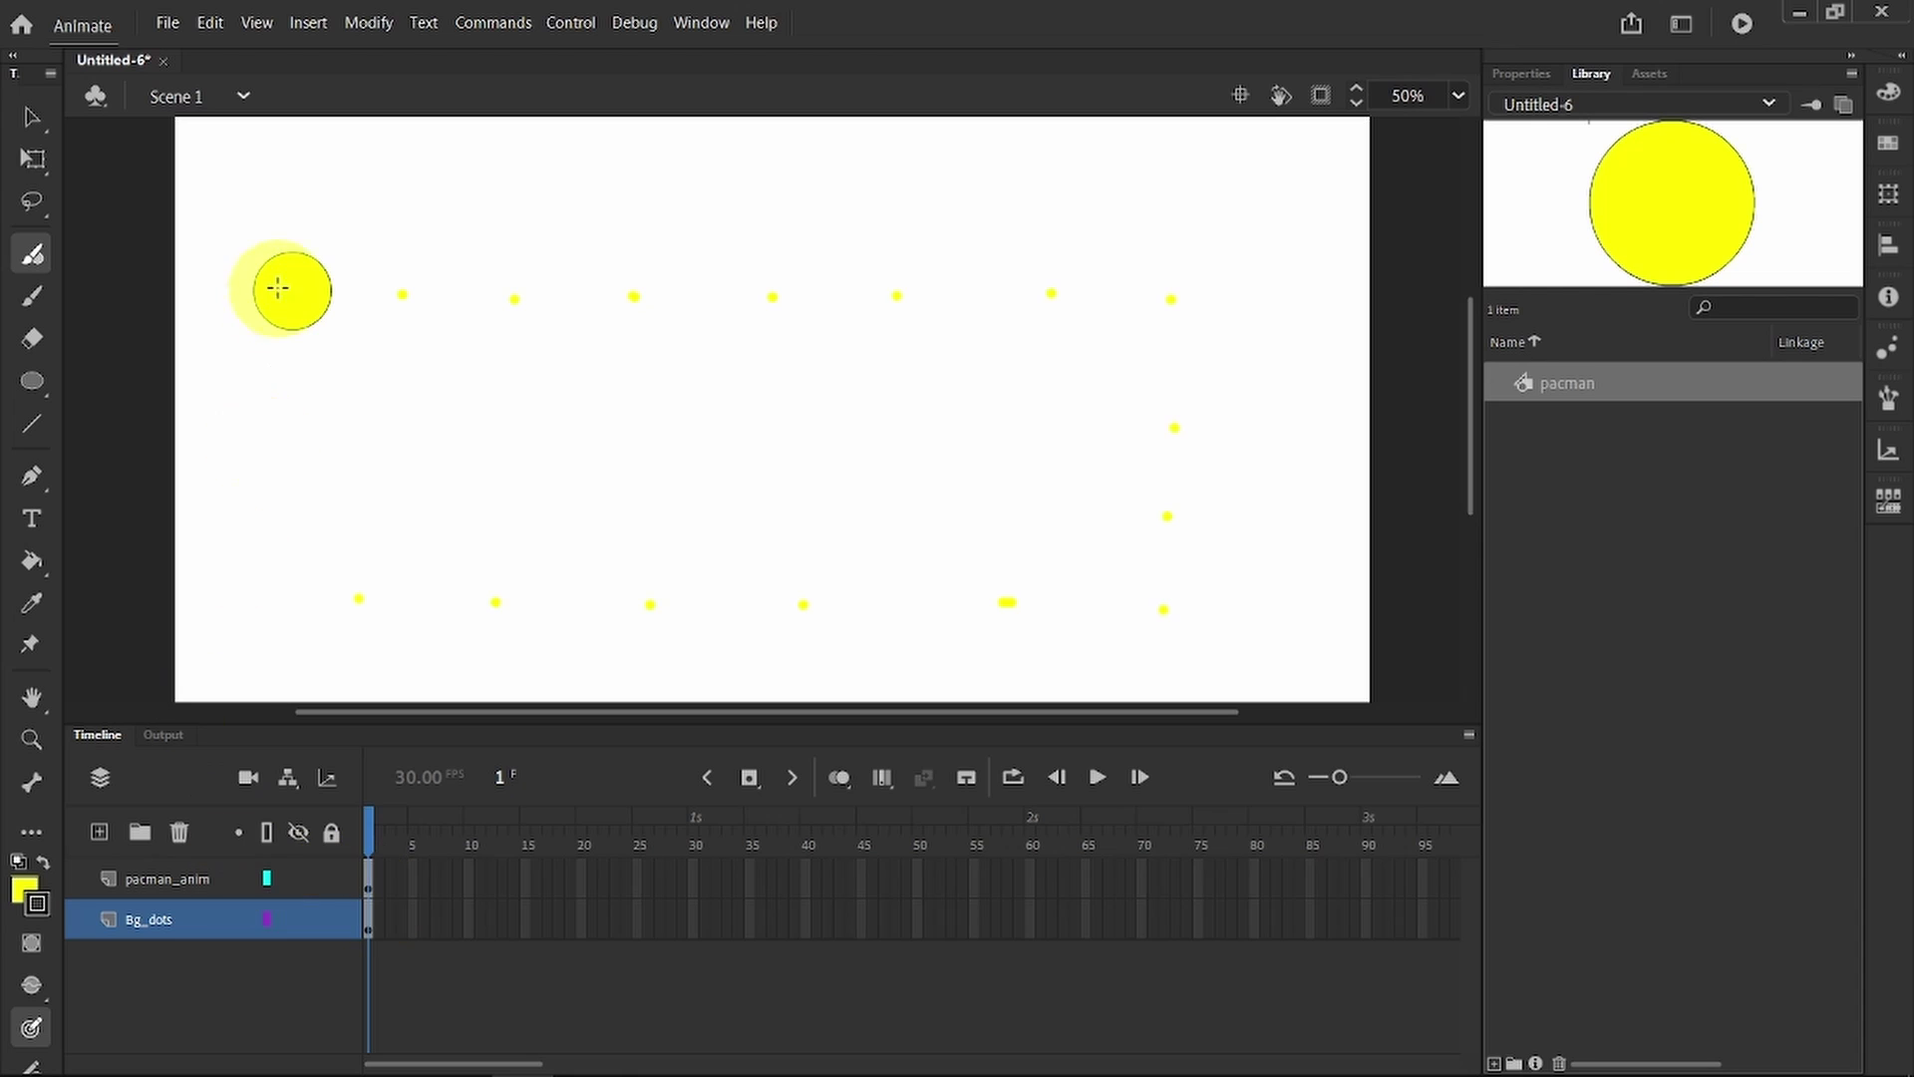
Step: Open the pacman symbol on the stage for editing in place
left_click(32, 116)
left_click(308, 297)
double_click(299, 294)
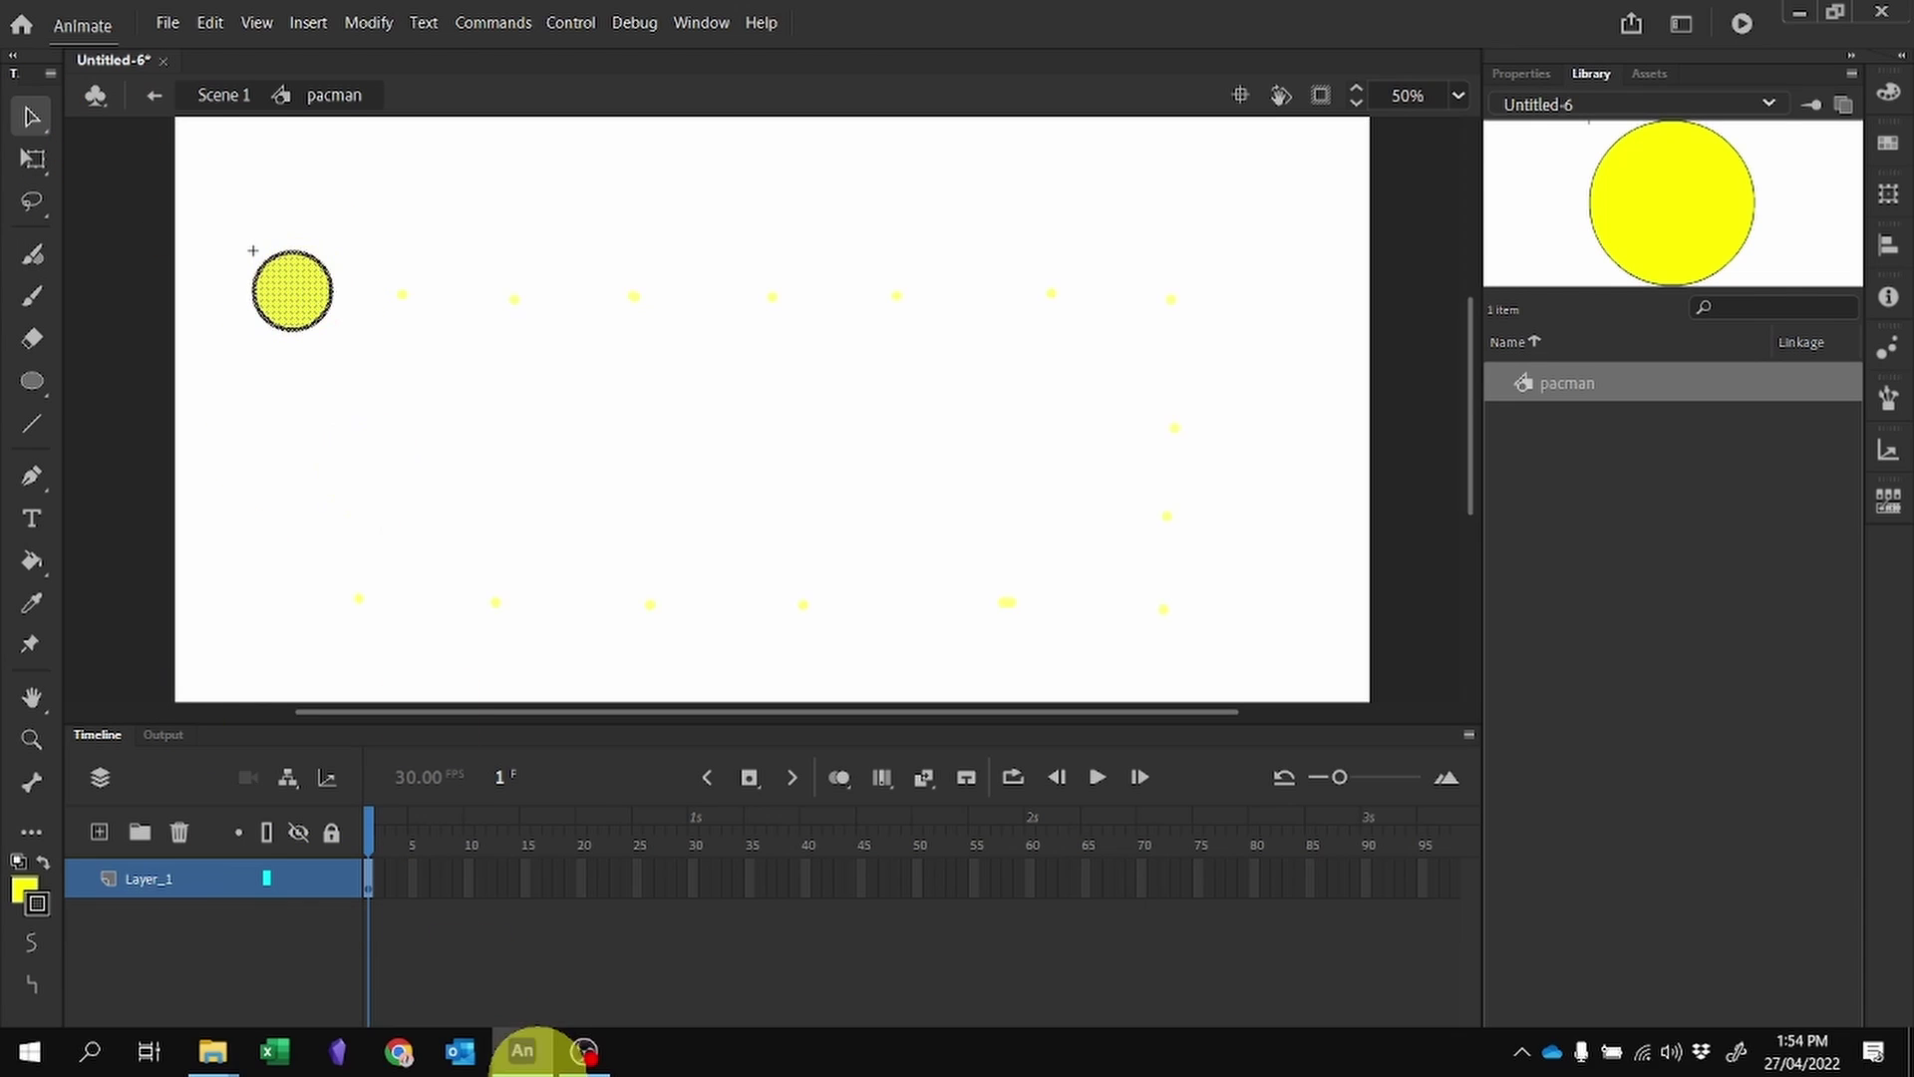
Step: Try the Eraser at size 79 and reset its size to 1
left_click(32, 338)
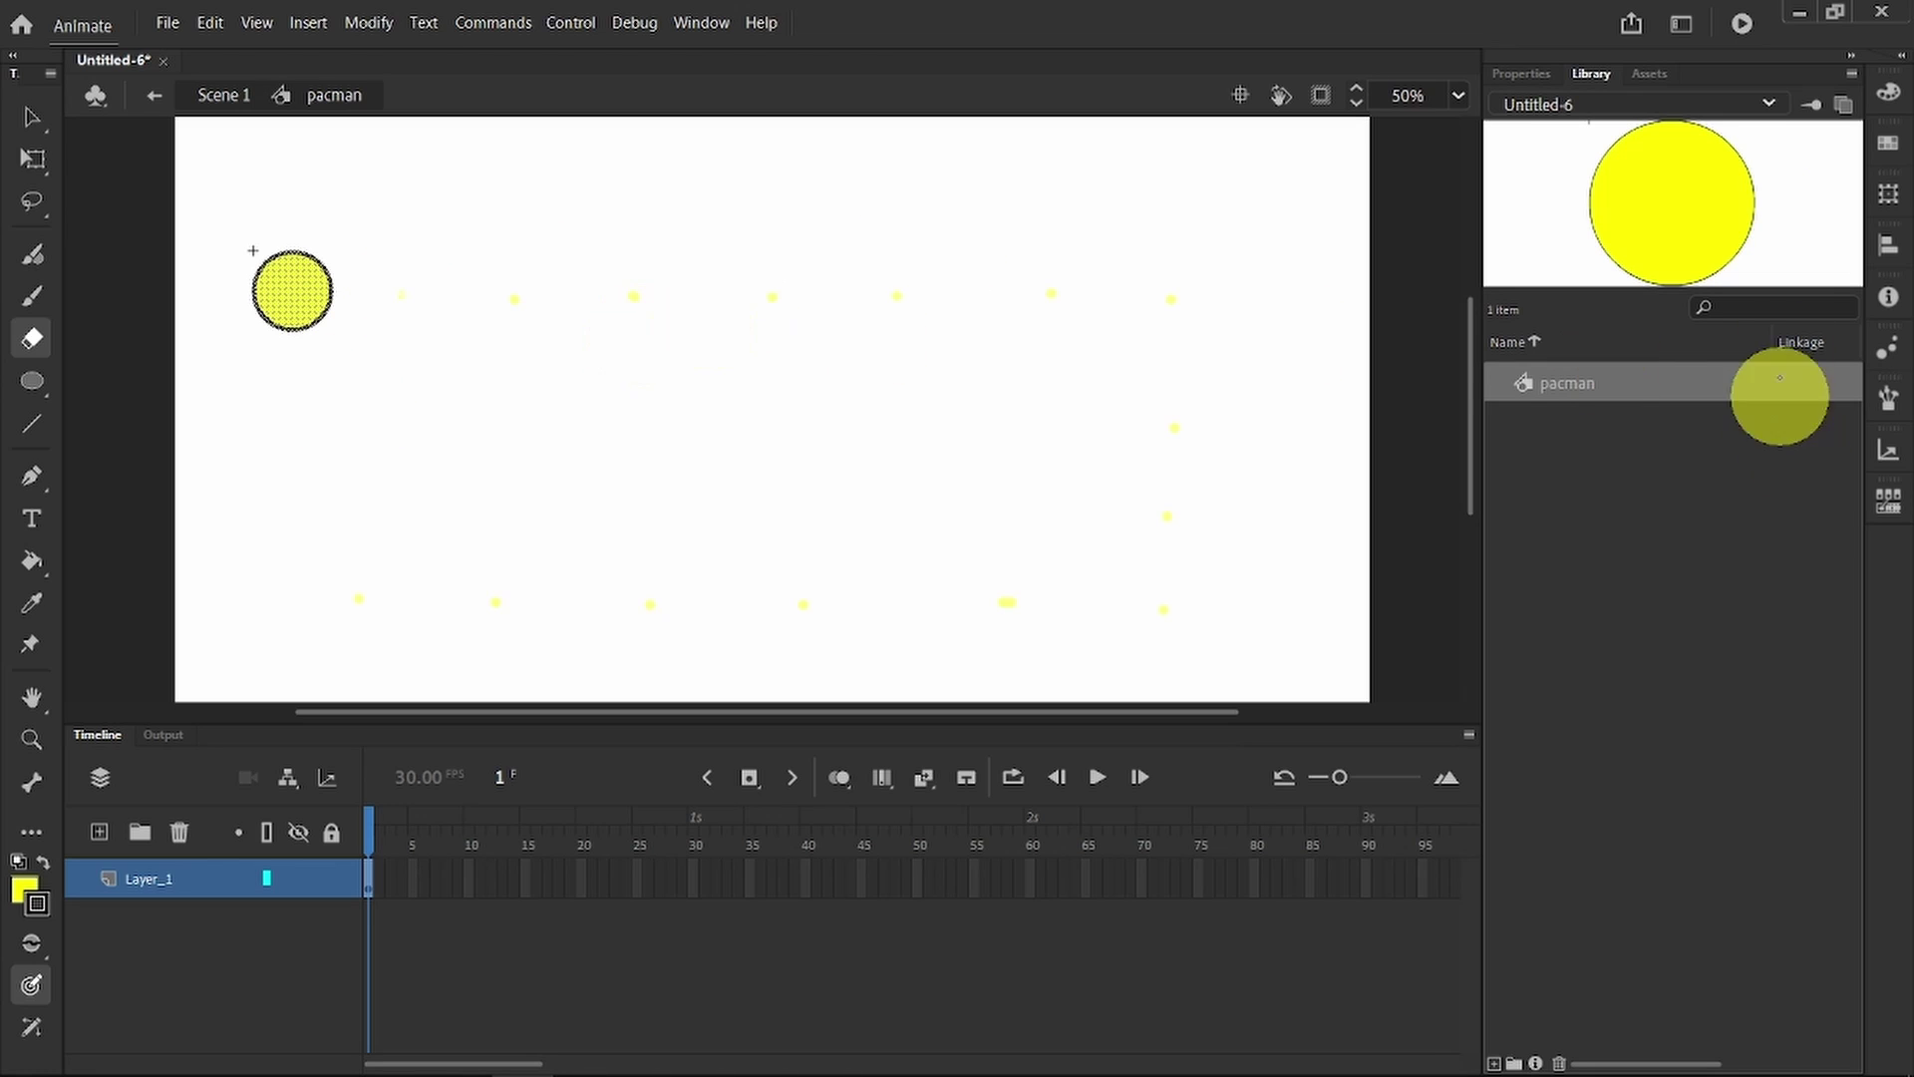
left_click(1521, 74)
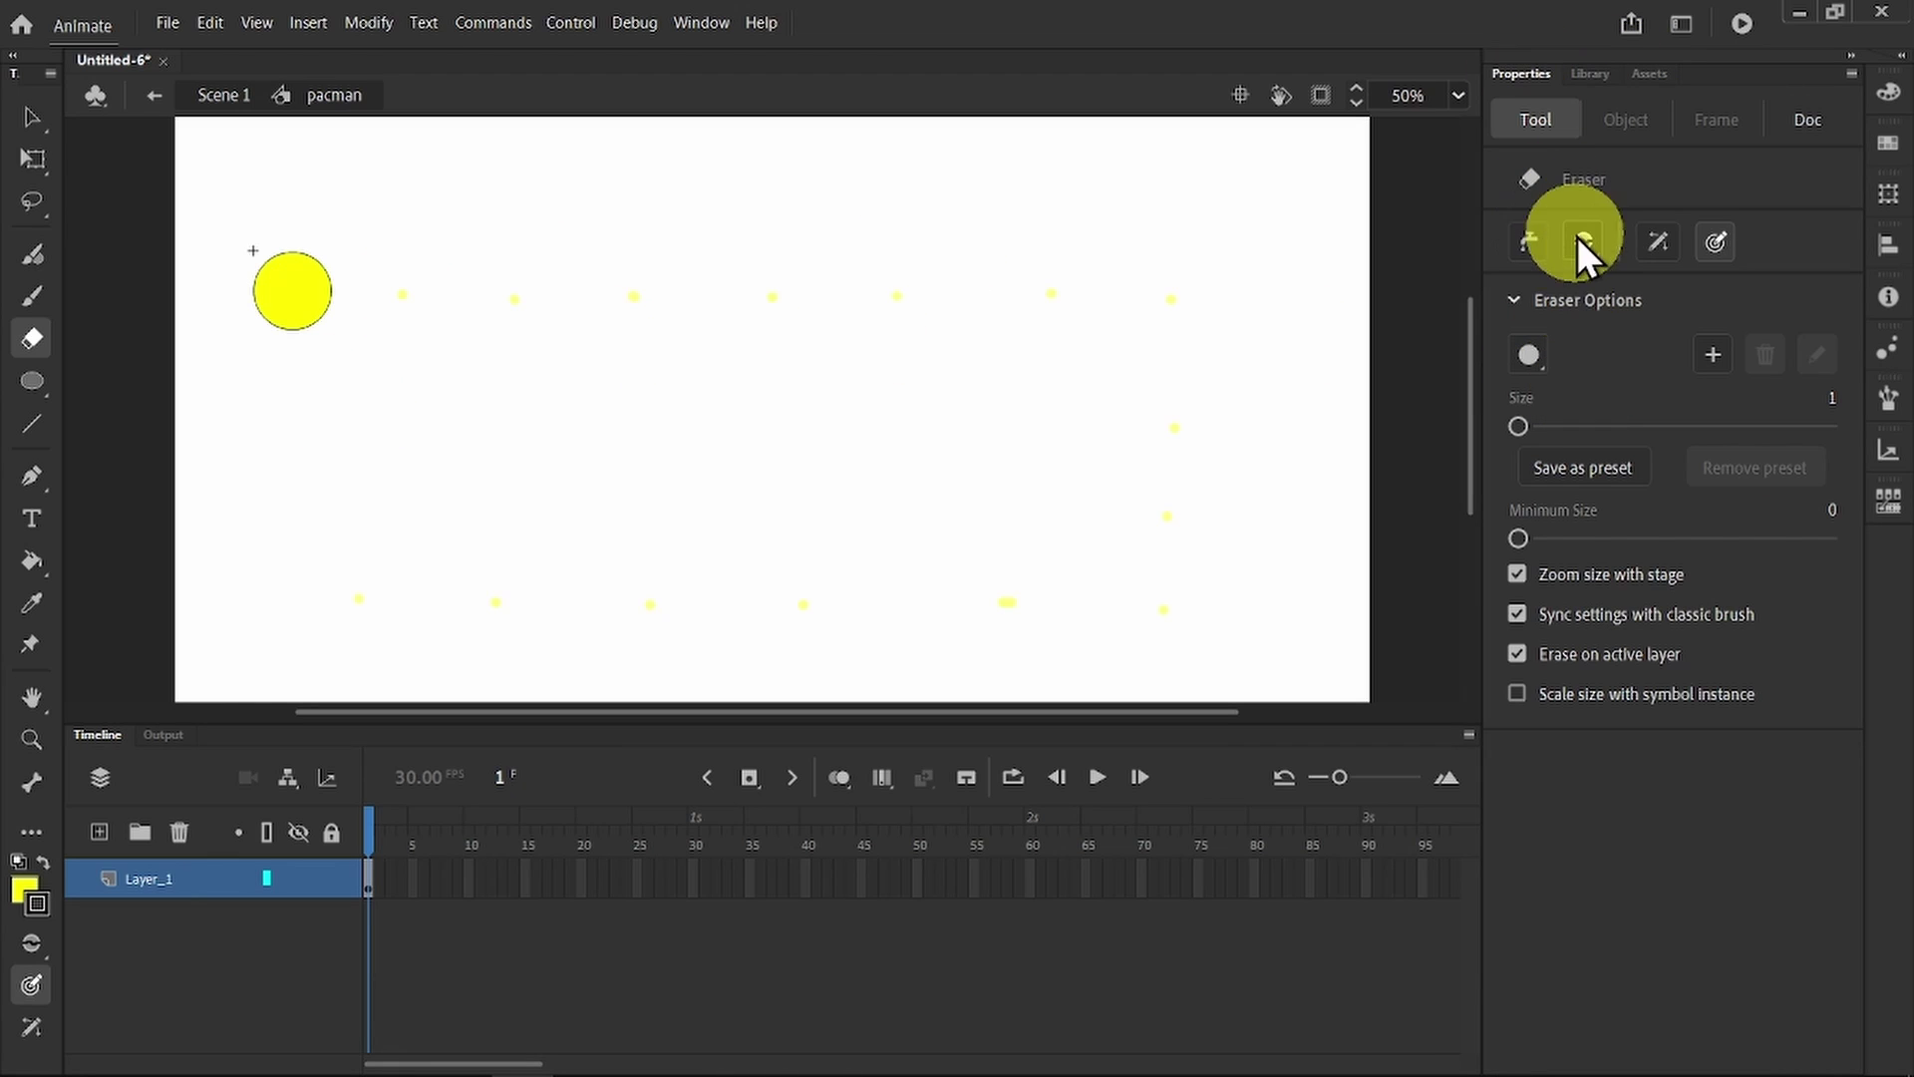
left_click(1640, 427)
mouse_move(1005, 263)
left_mouse_down()
mouse_move(988, 566)
mouse_move(1394, 643)
mouse_move(1081, 621)
mouse_move(1304, 601)
mouse_move(1362, 423)
mouse_move(861, 467)
mouse_move(809, 551)
left_mouse_up()
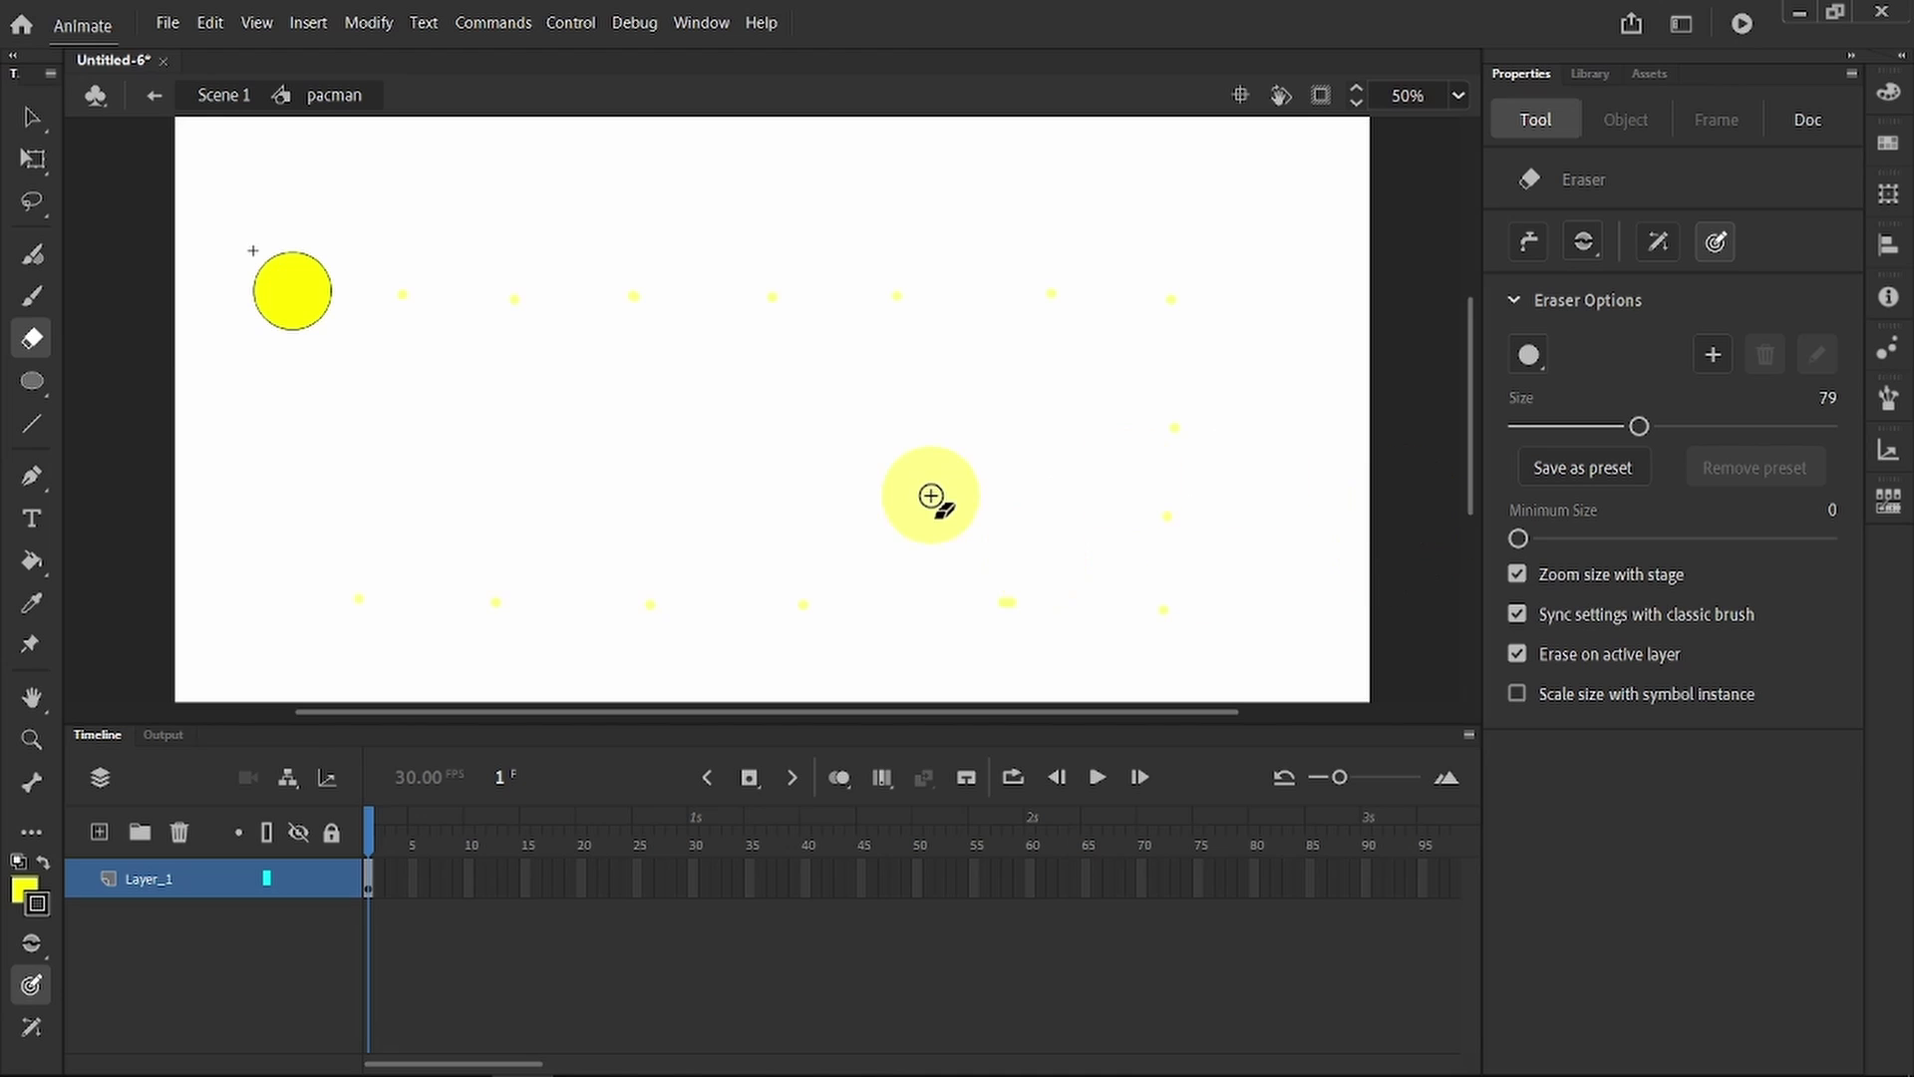
left_click(1519, 425)
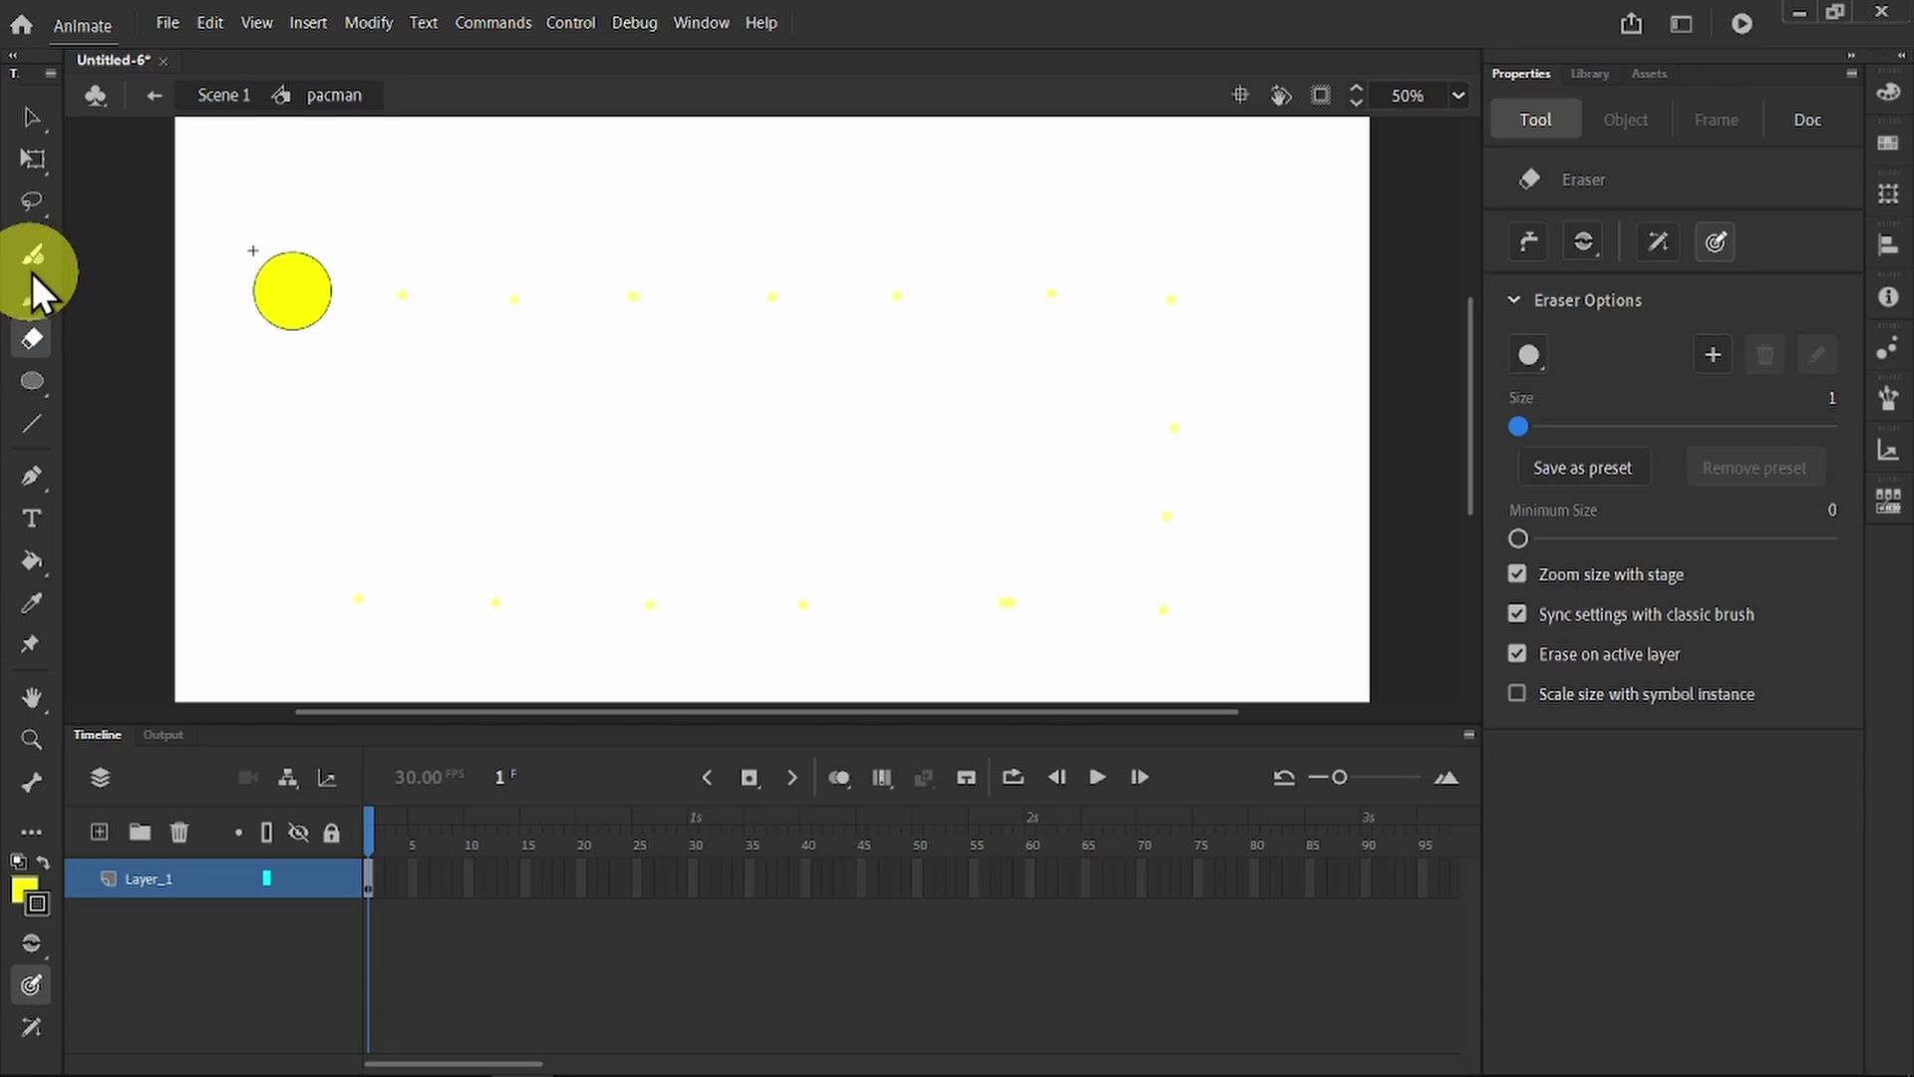
Step: Try drawing a straight mouth line from the circle's right edge to its centre, and undo the test lines
left_click(28, 421)
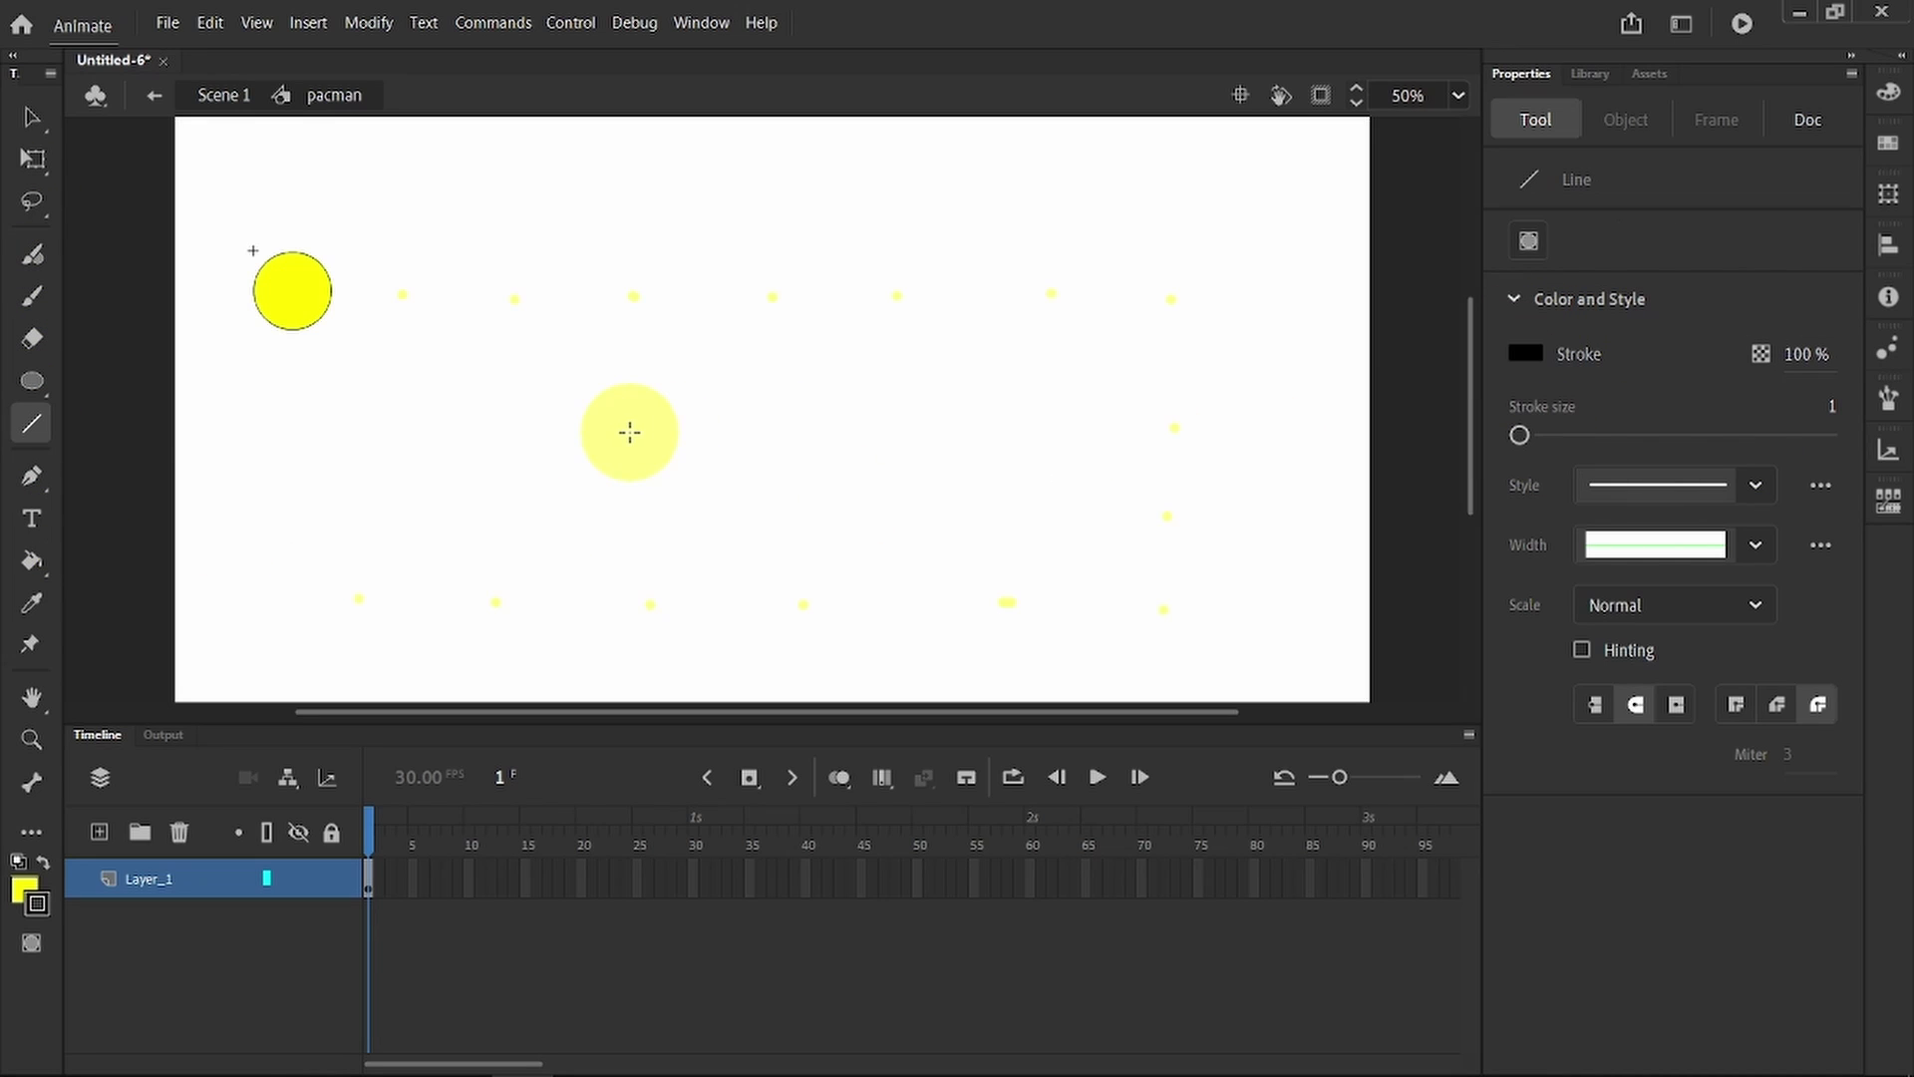
scroll(629, 432, "up", 1)
scroll(436, 418, "up", 2)
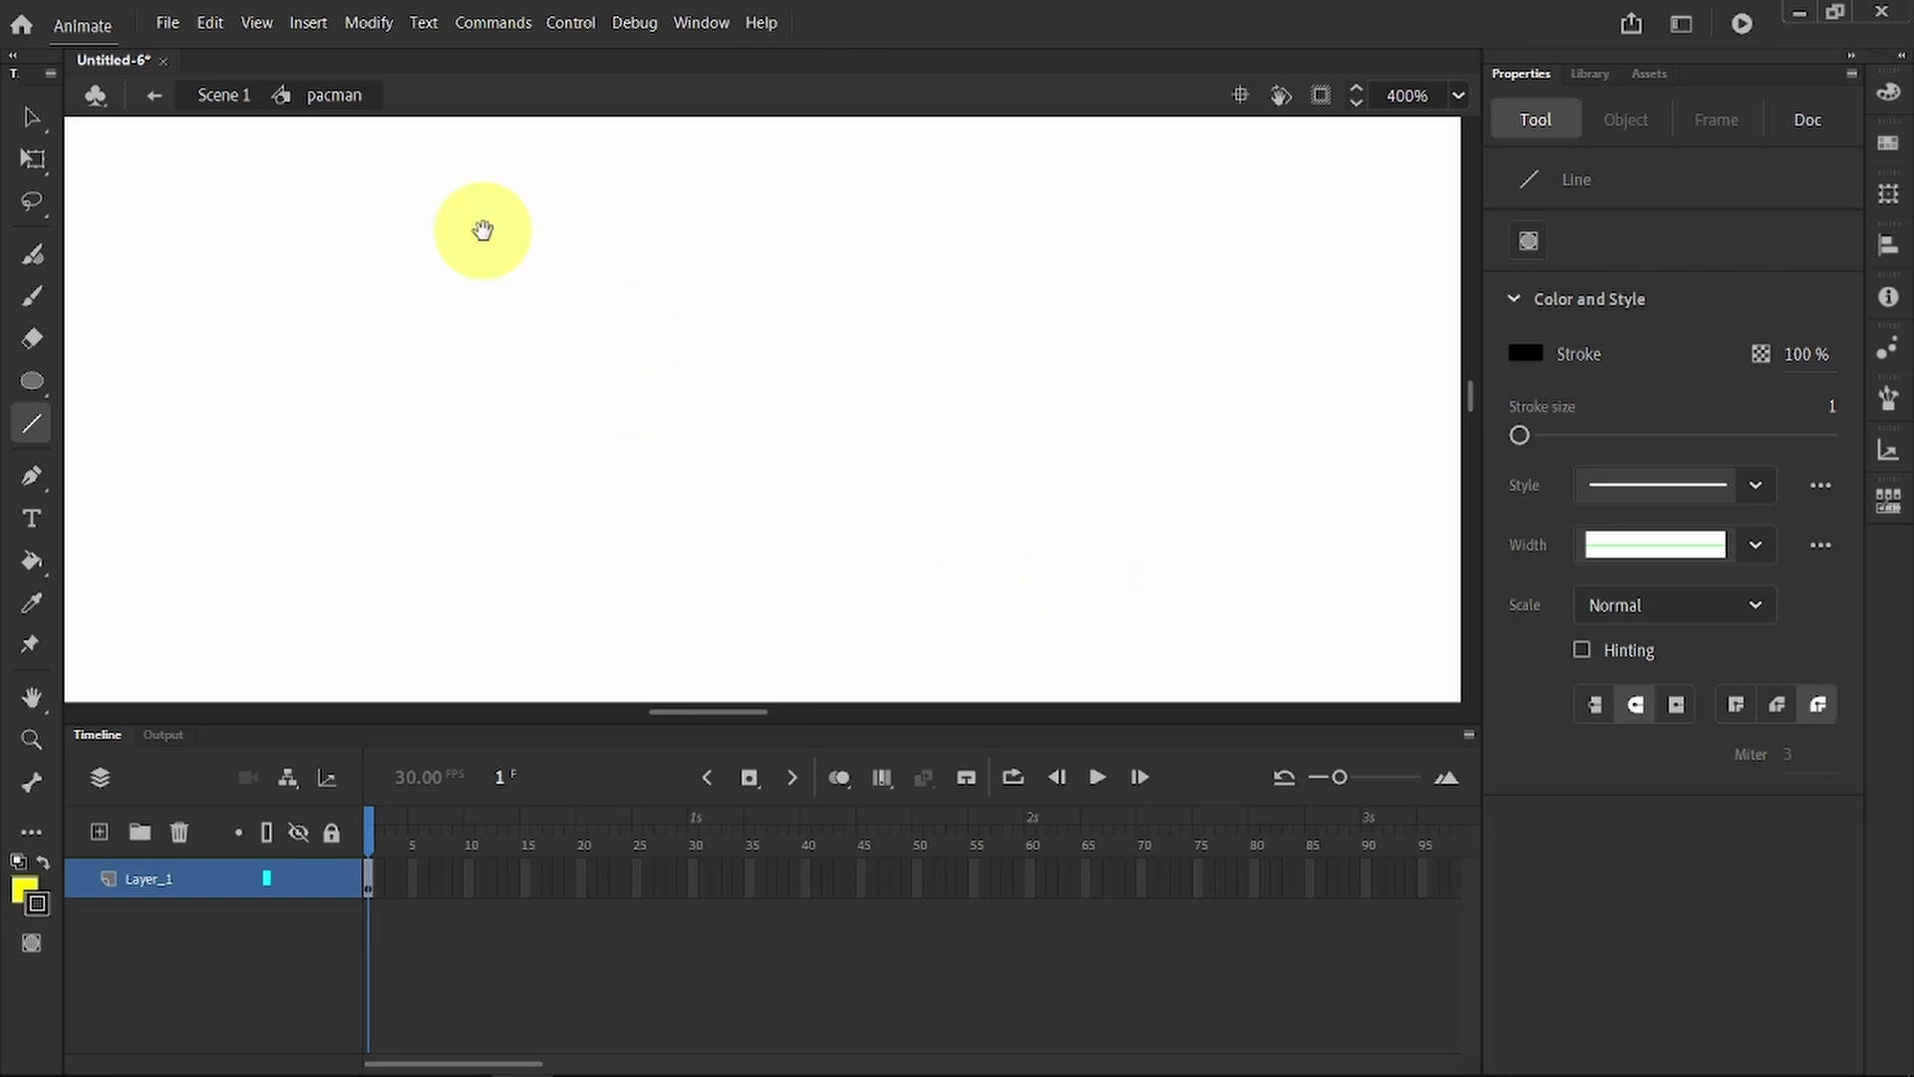
left_click_drag(488, 452, 744, 616)
scroll(740, 612, "down", 1)
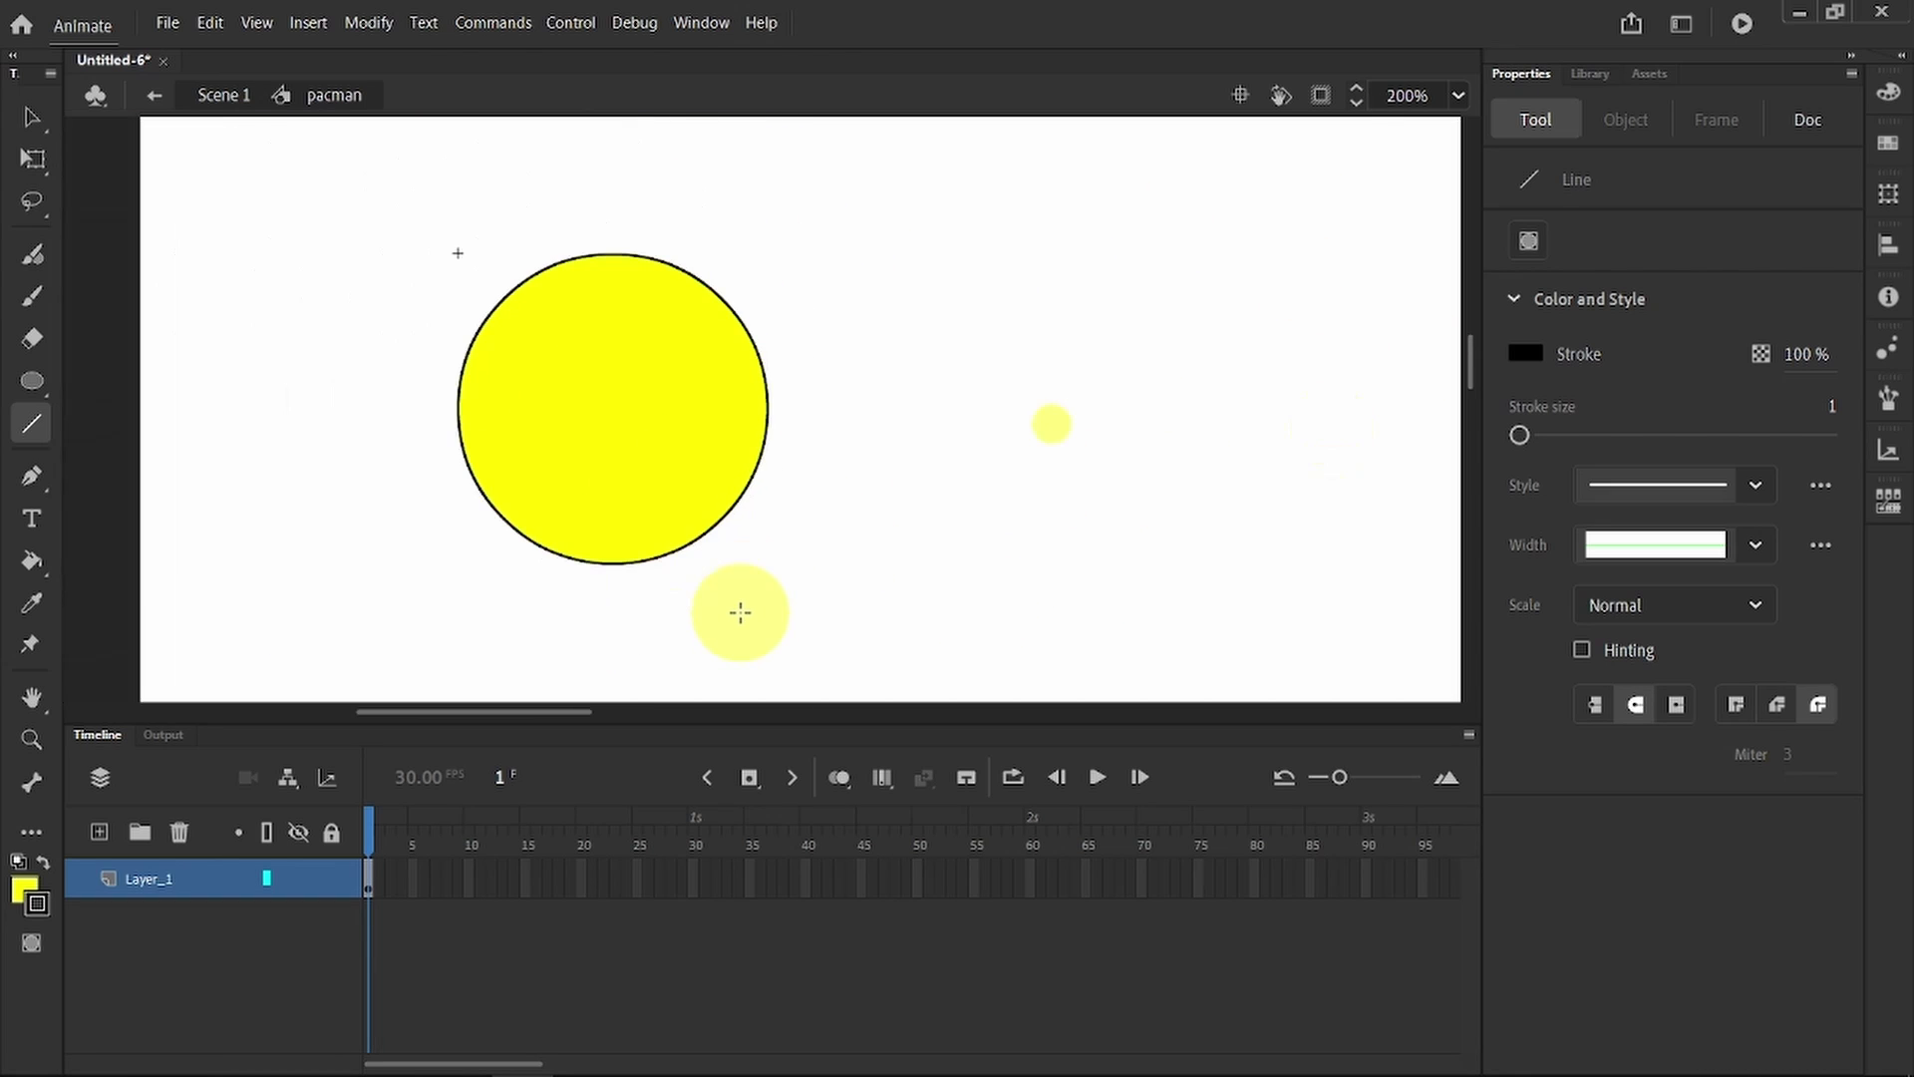
left_click_drag(769, 409, 609, 412)
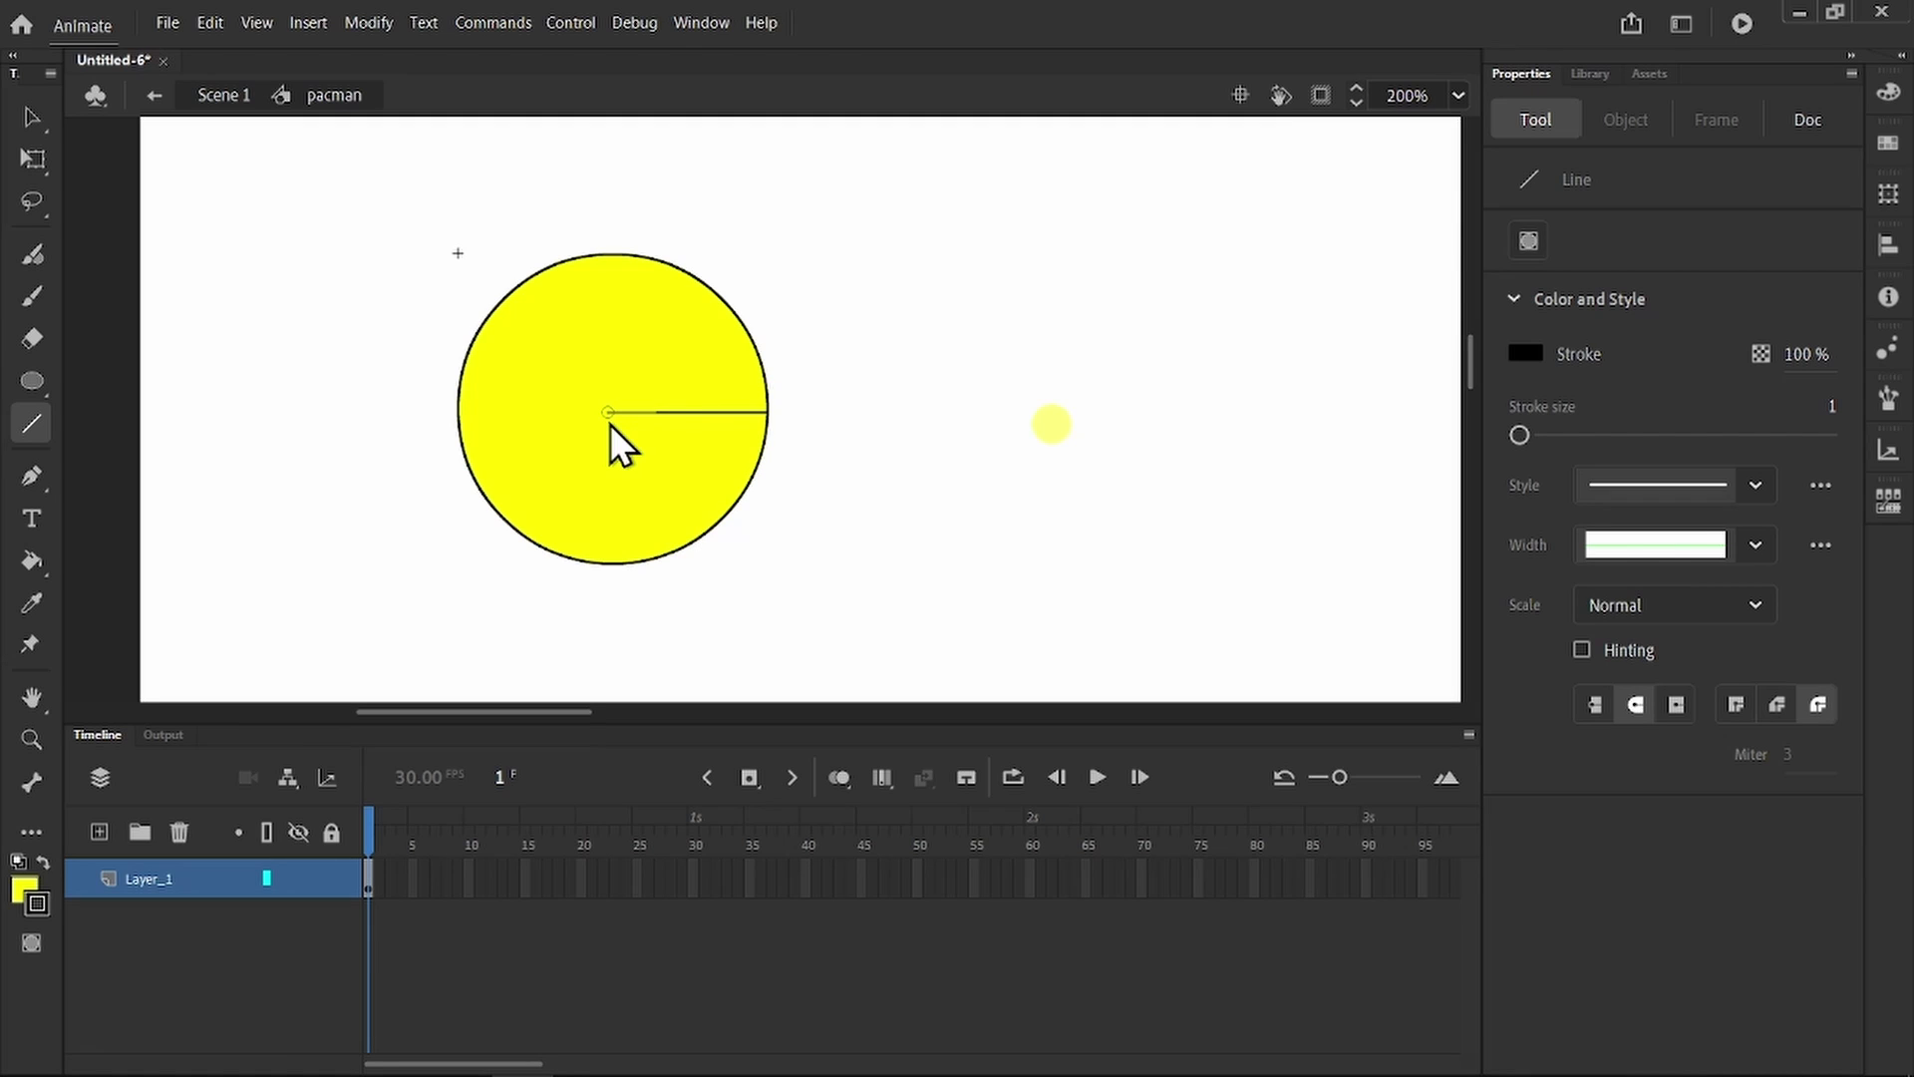
key("ctrl+z")
left_click_drag(769, 413, 853, 399)
key("ctrl+z")
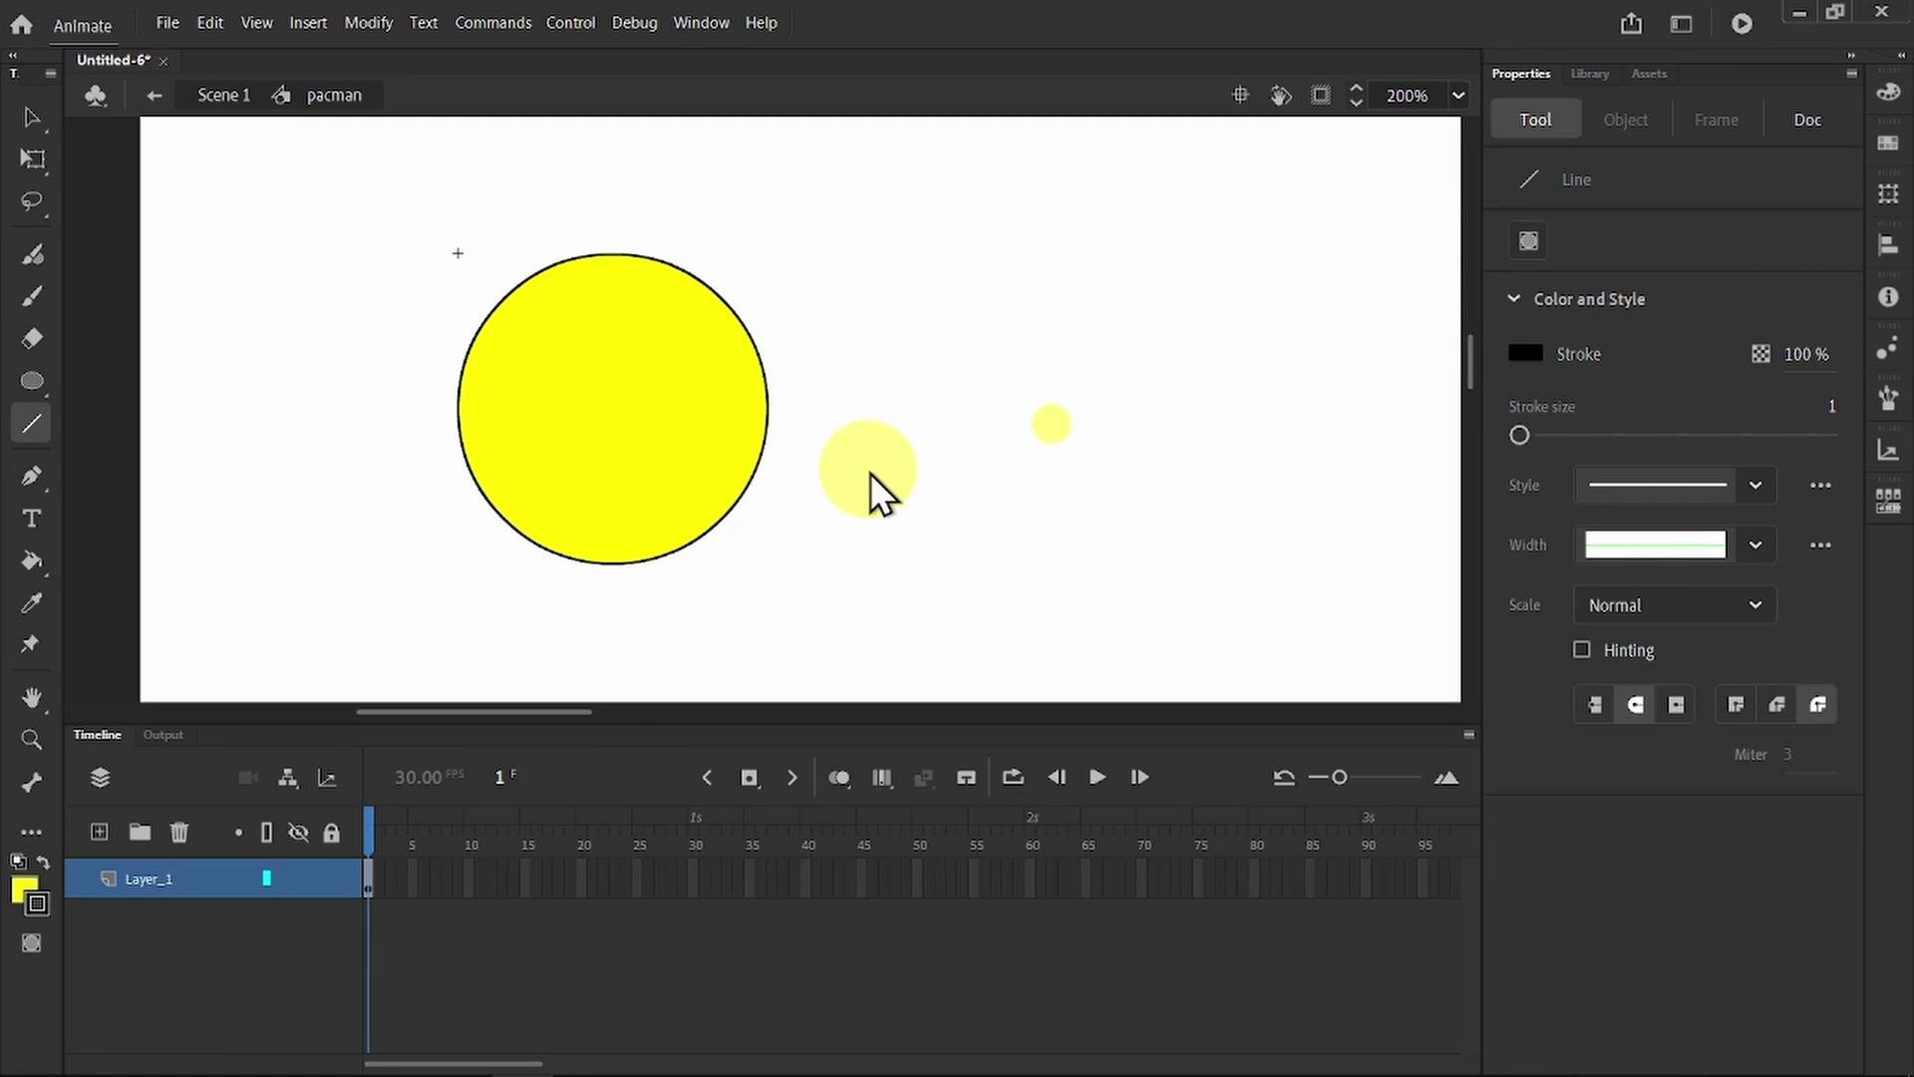
Step: Insert a keyframe at frame 2 of Layer_1 in the pacman symbol
right_click(381, 882)
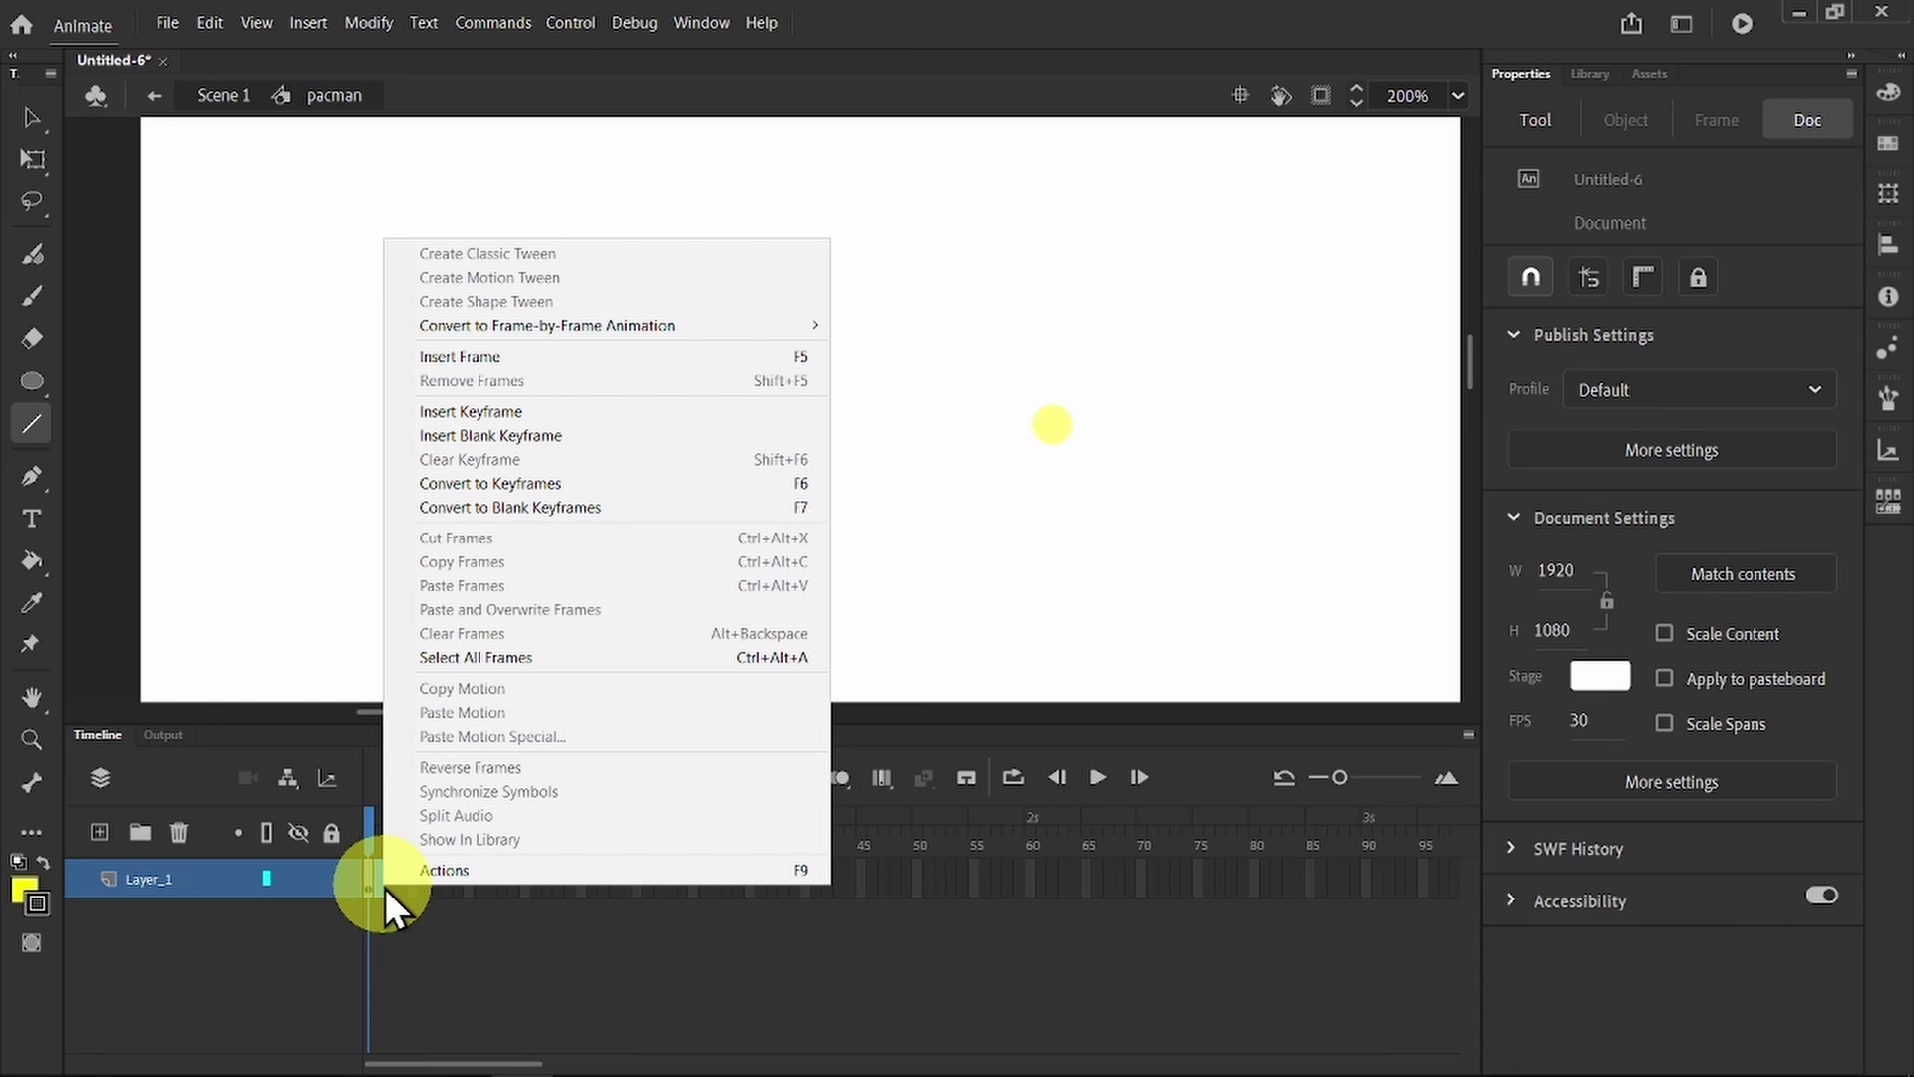
left_click(421, 907)
right_click(377, 880)
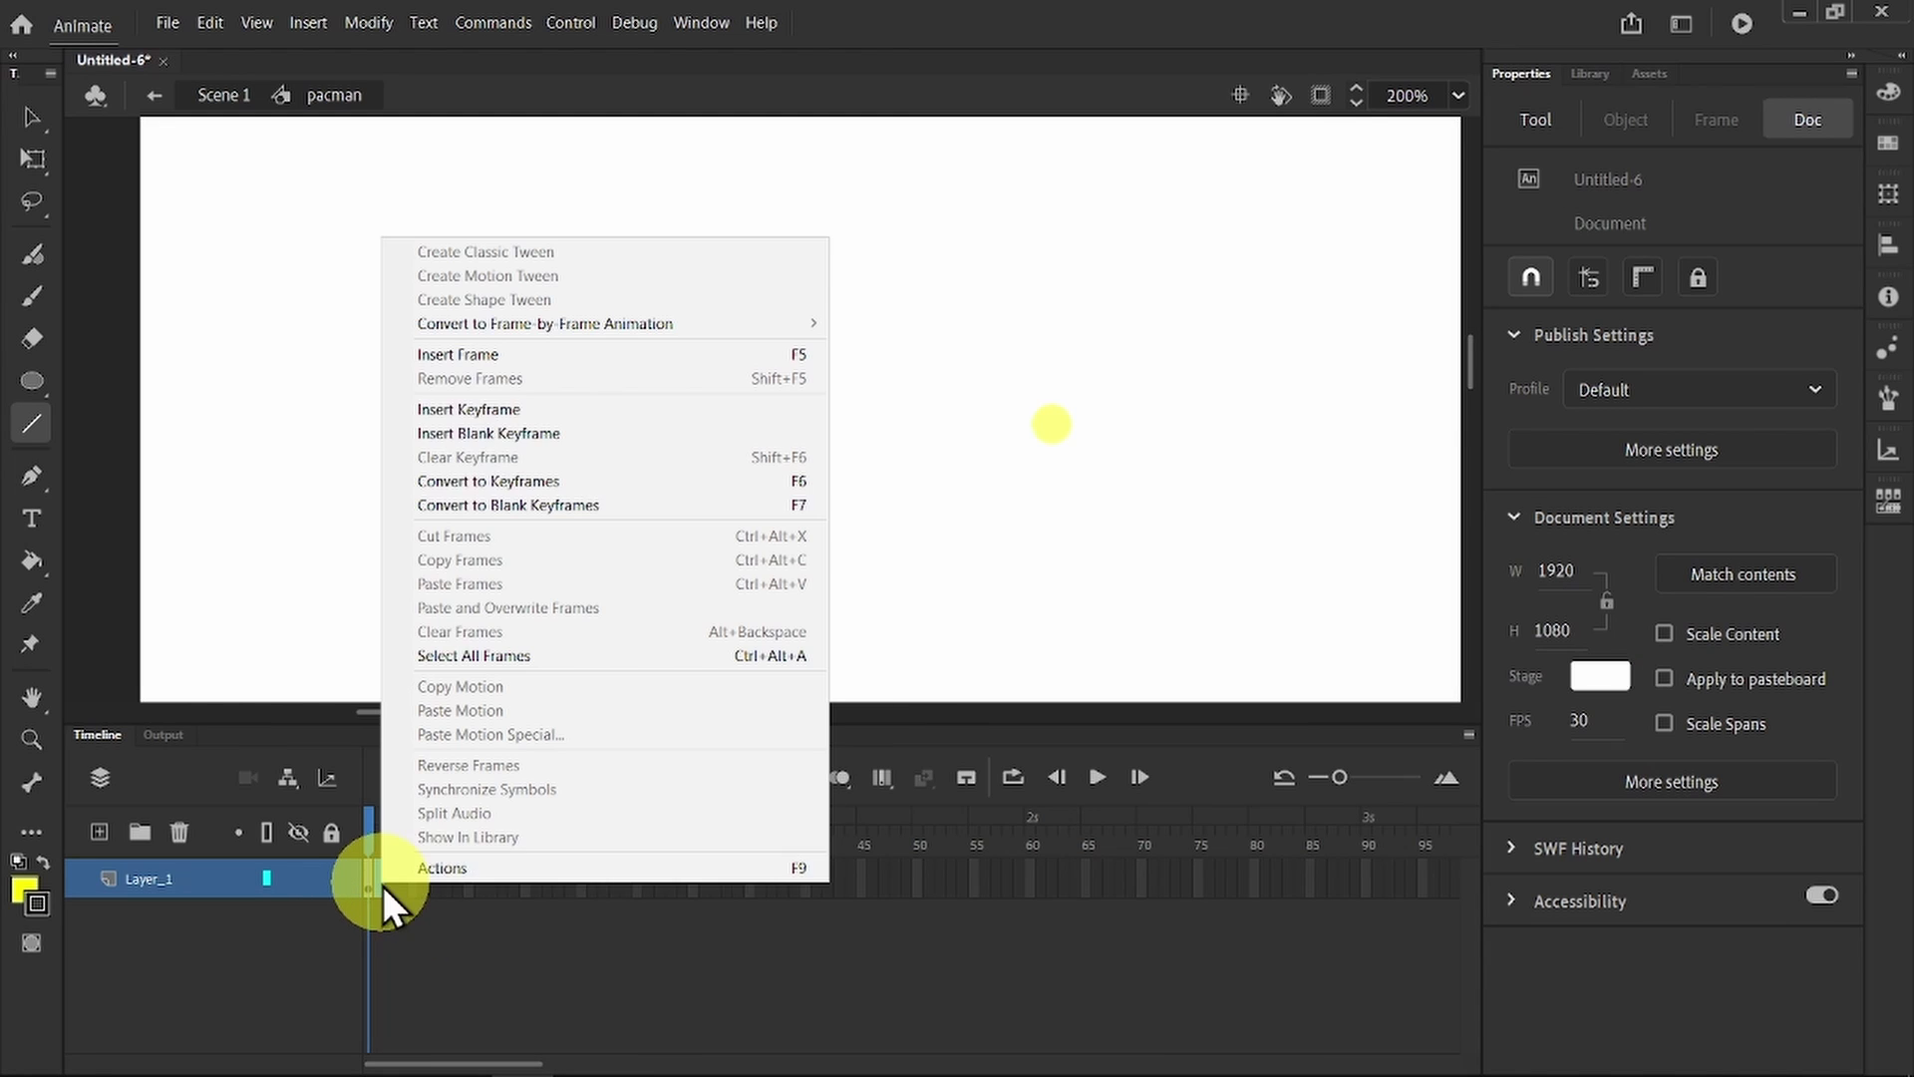
left_click(506, 405)
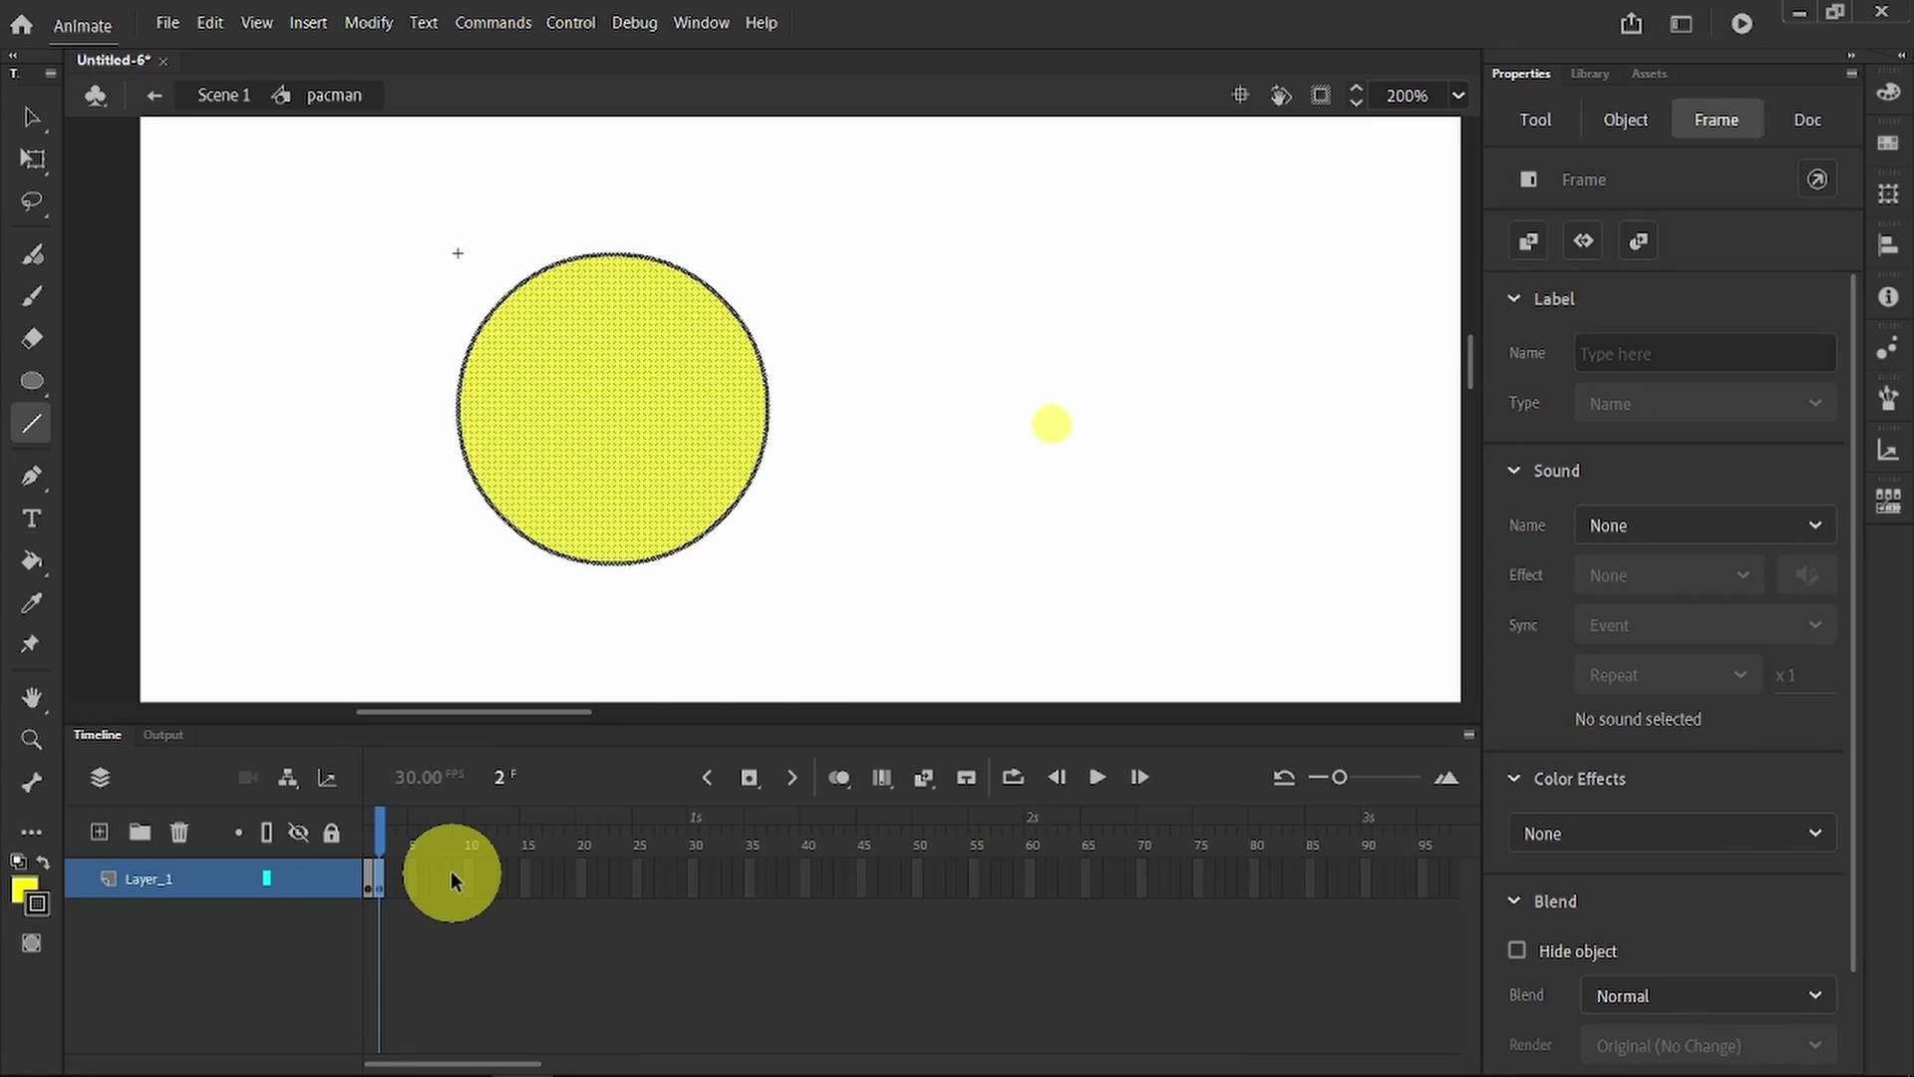
Step: Draw two straight lines on frame 1 from the circle's right edge to its centre, outlining a wide-open mouth
left_click(368, 859)
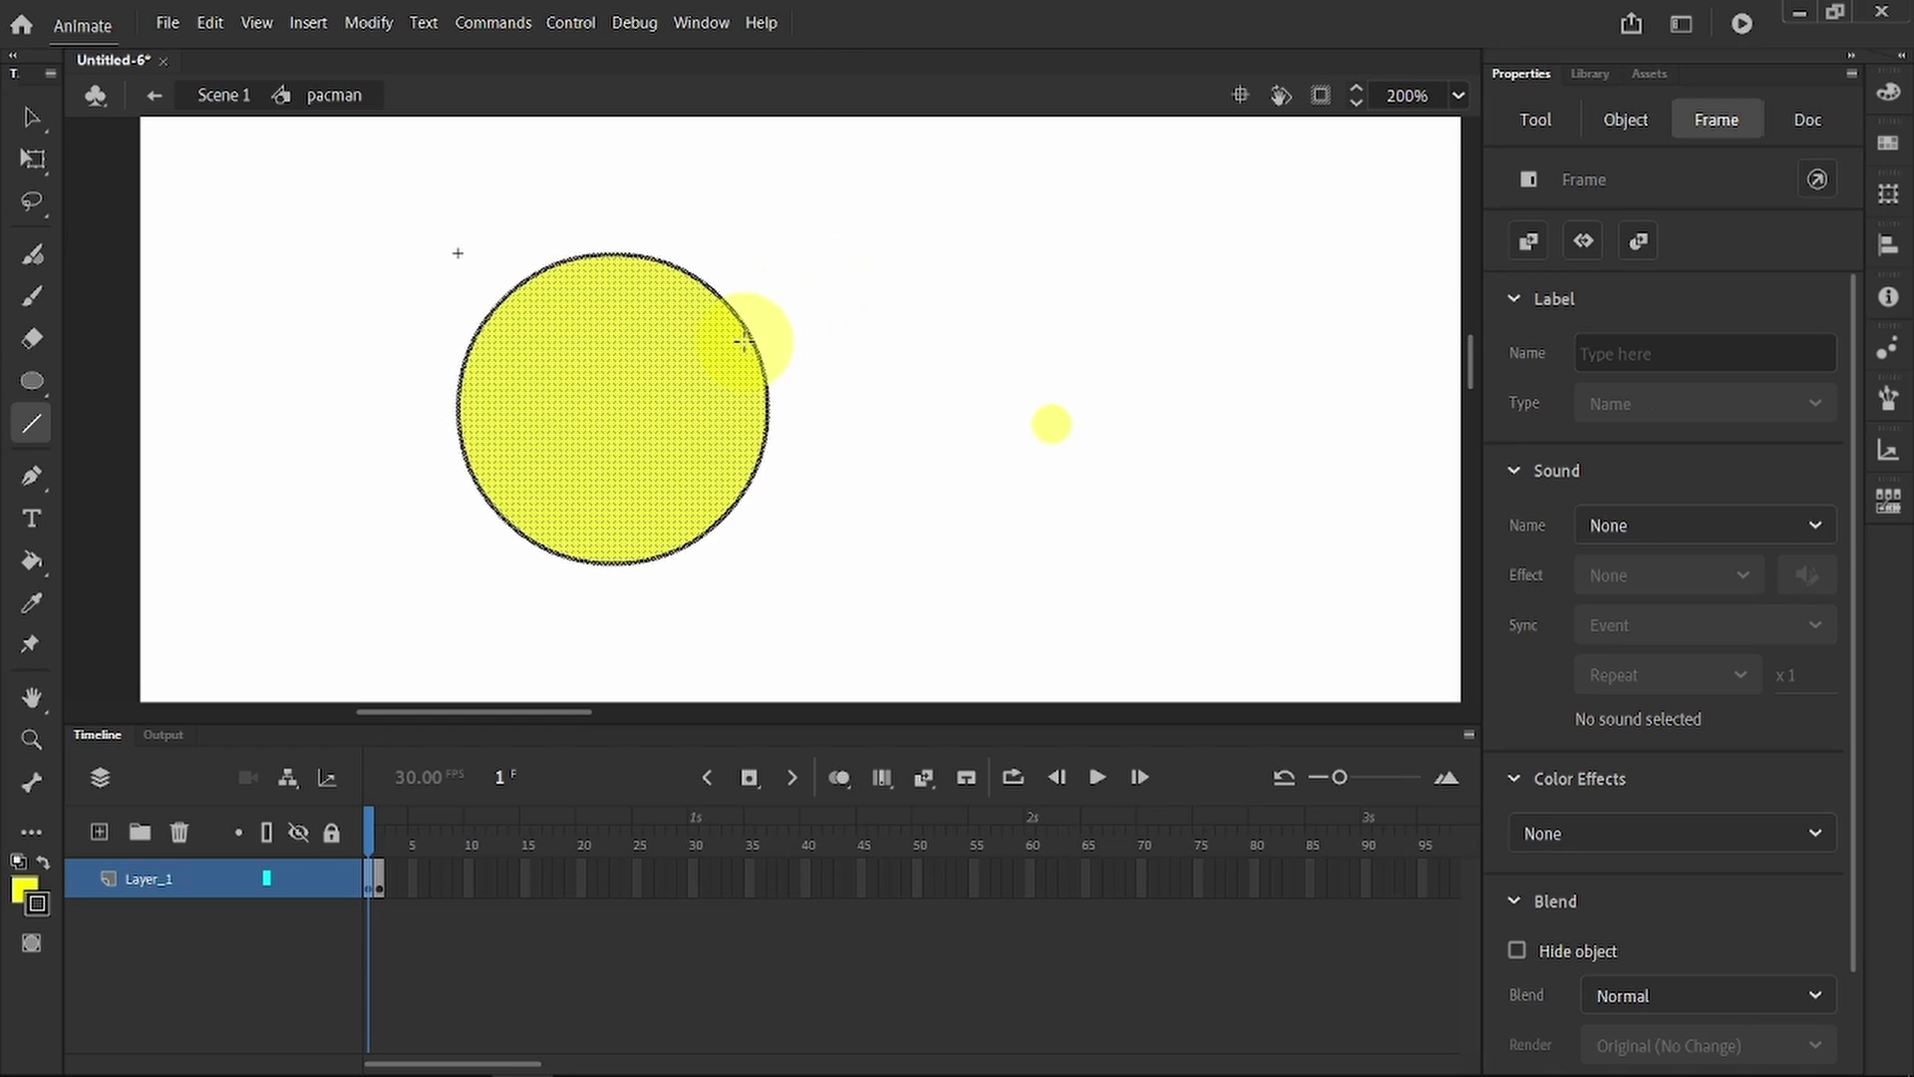
mouse_move(738, 319)
left_mouse_down()
mouse_move(617, 404)
mouse_move(780, 427)
mouse_move(749, 484)
left_mouse_up()
left_click(612, 412)
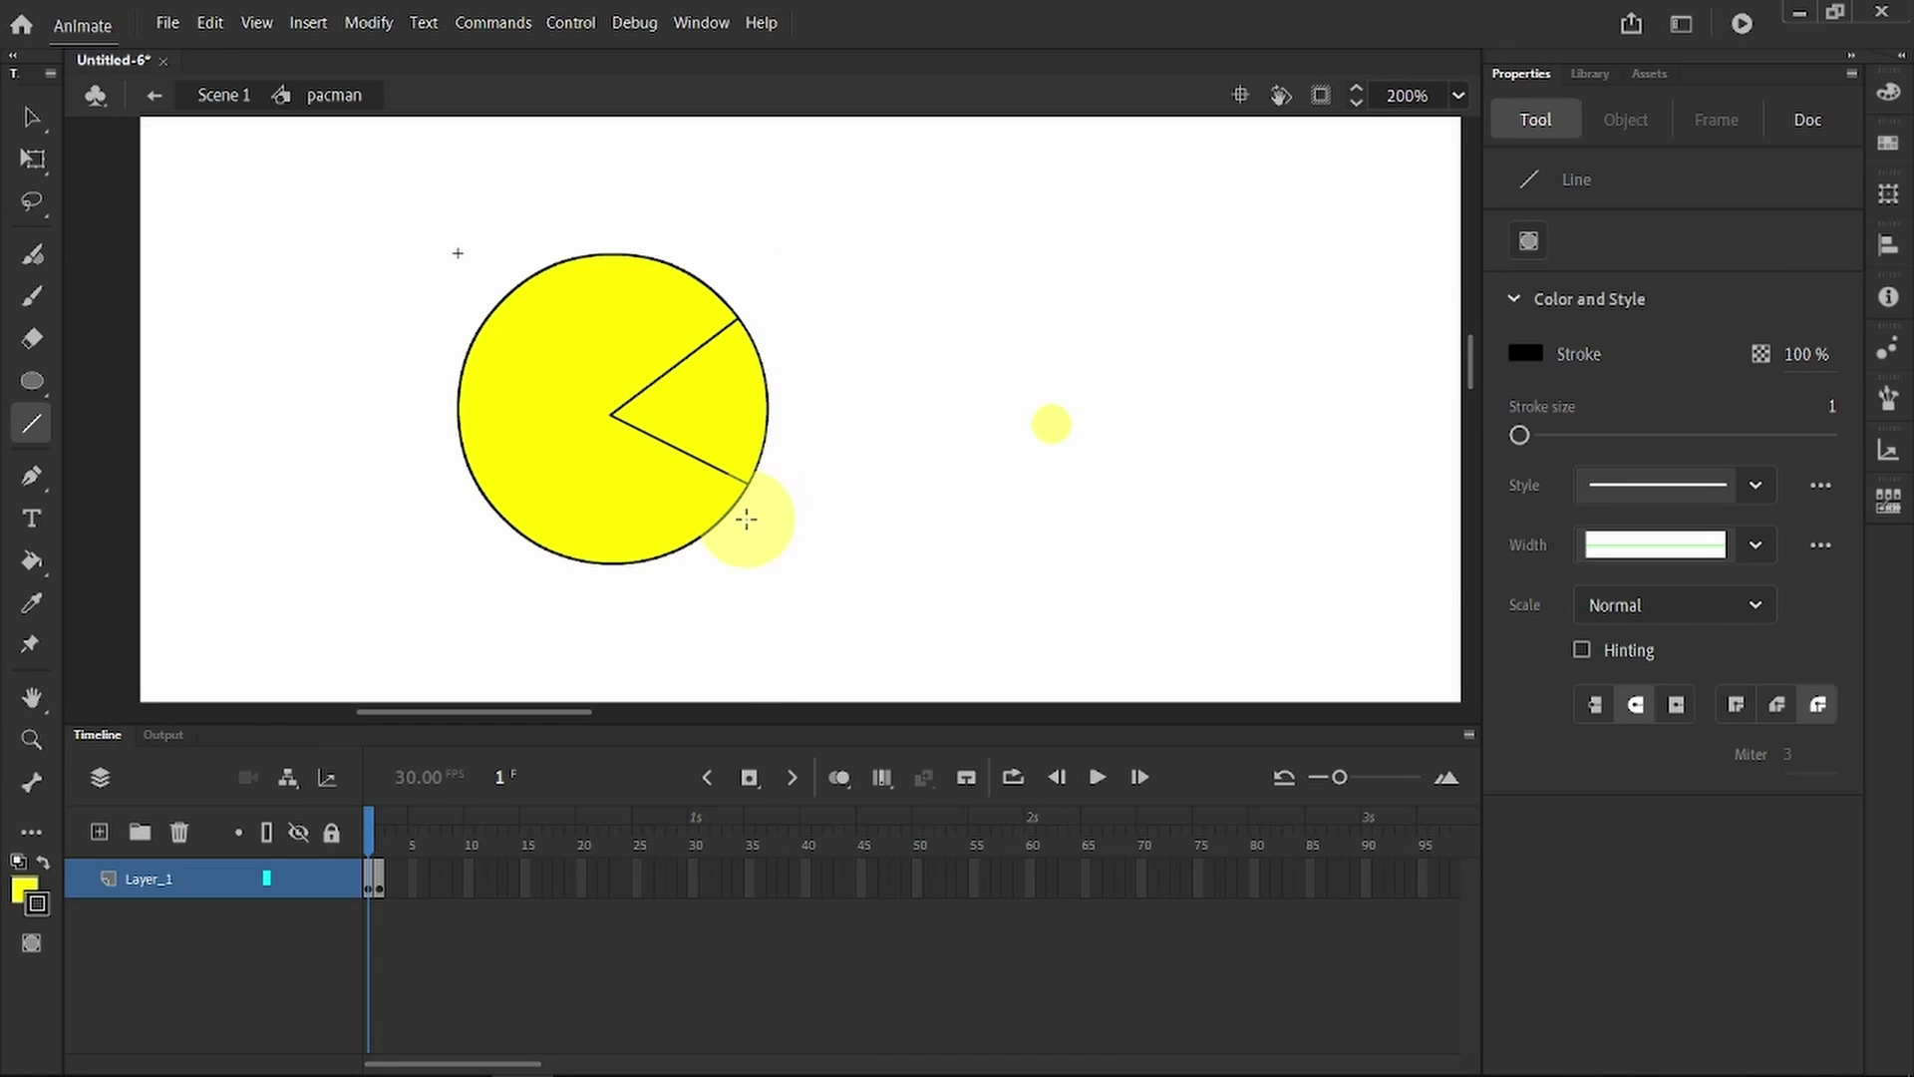
Step: Draw two lines on frame 2 from the circle's centre to its right edge, outlining a slightly narrower mouth
left_click(379, 880)
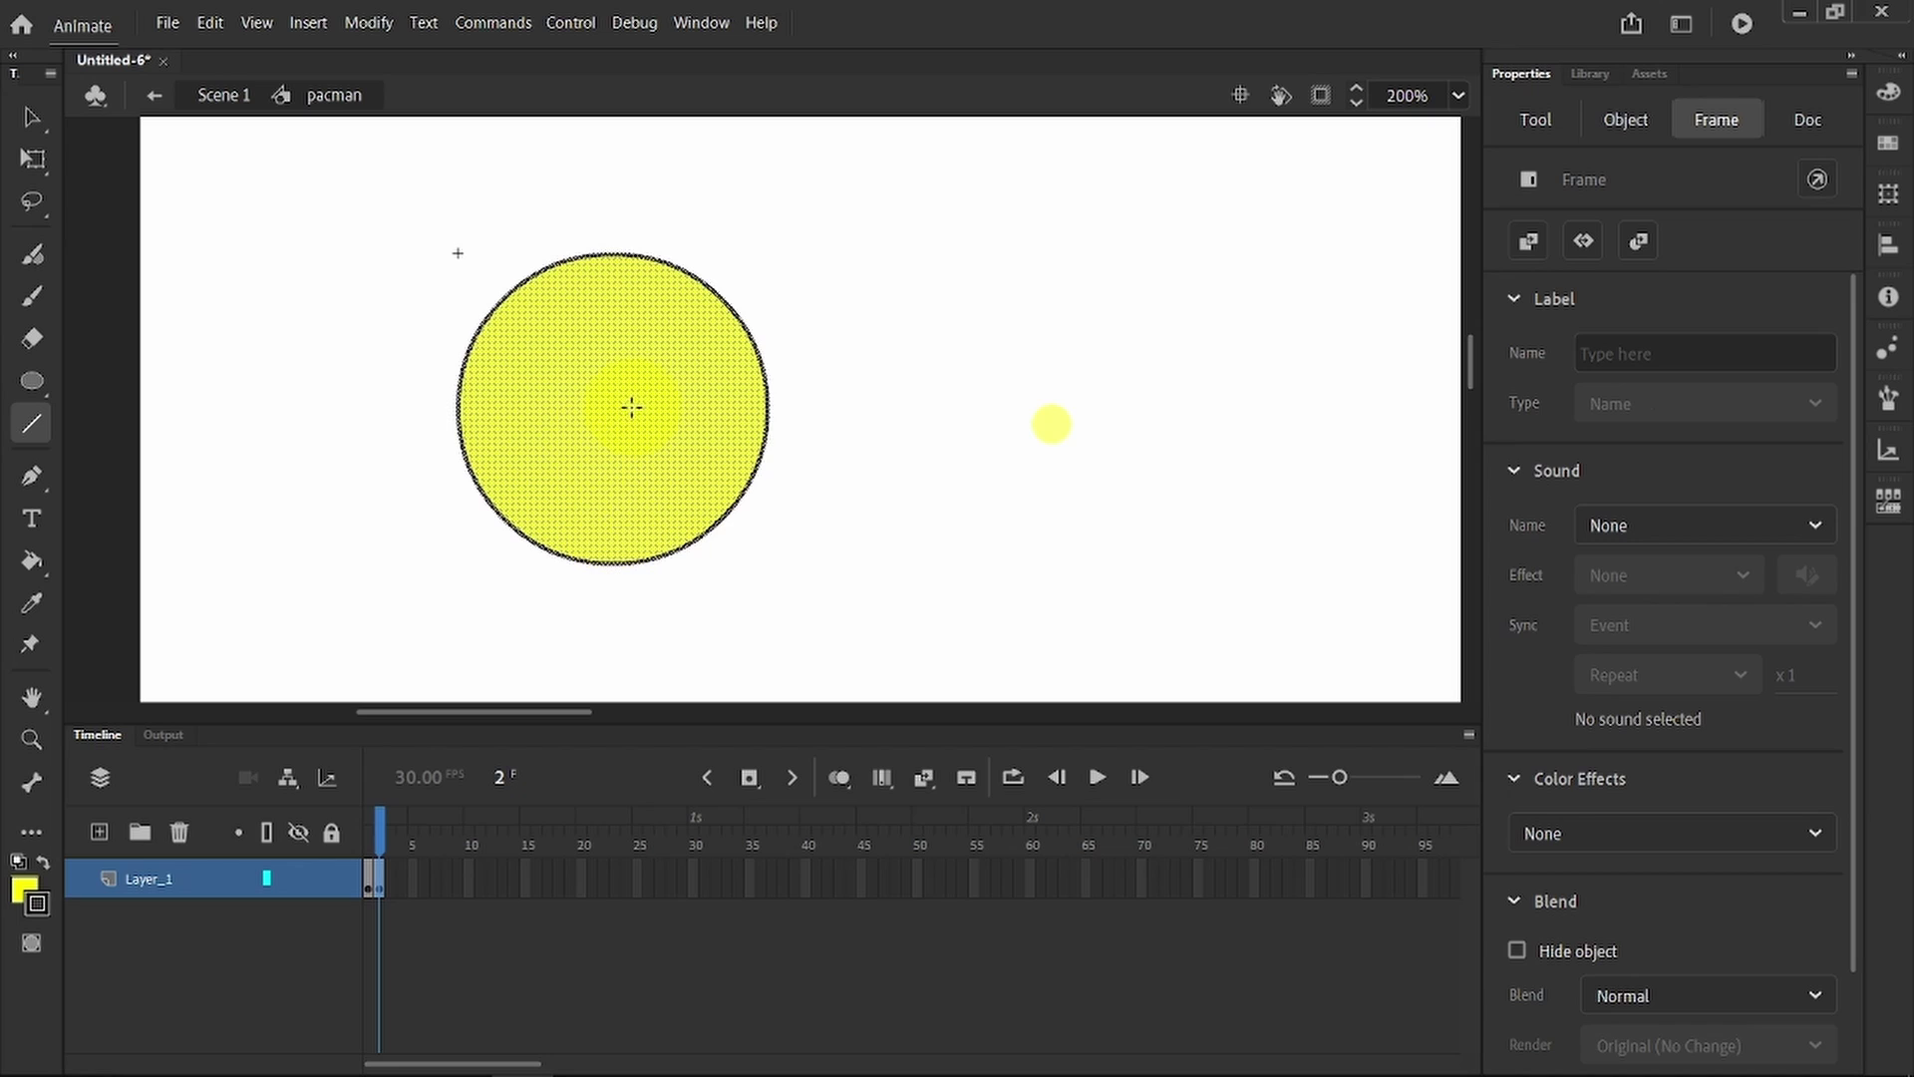
left_click_drag(609, 415, 753, 345)
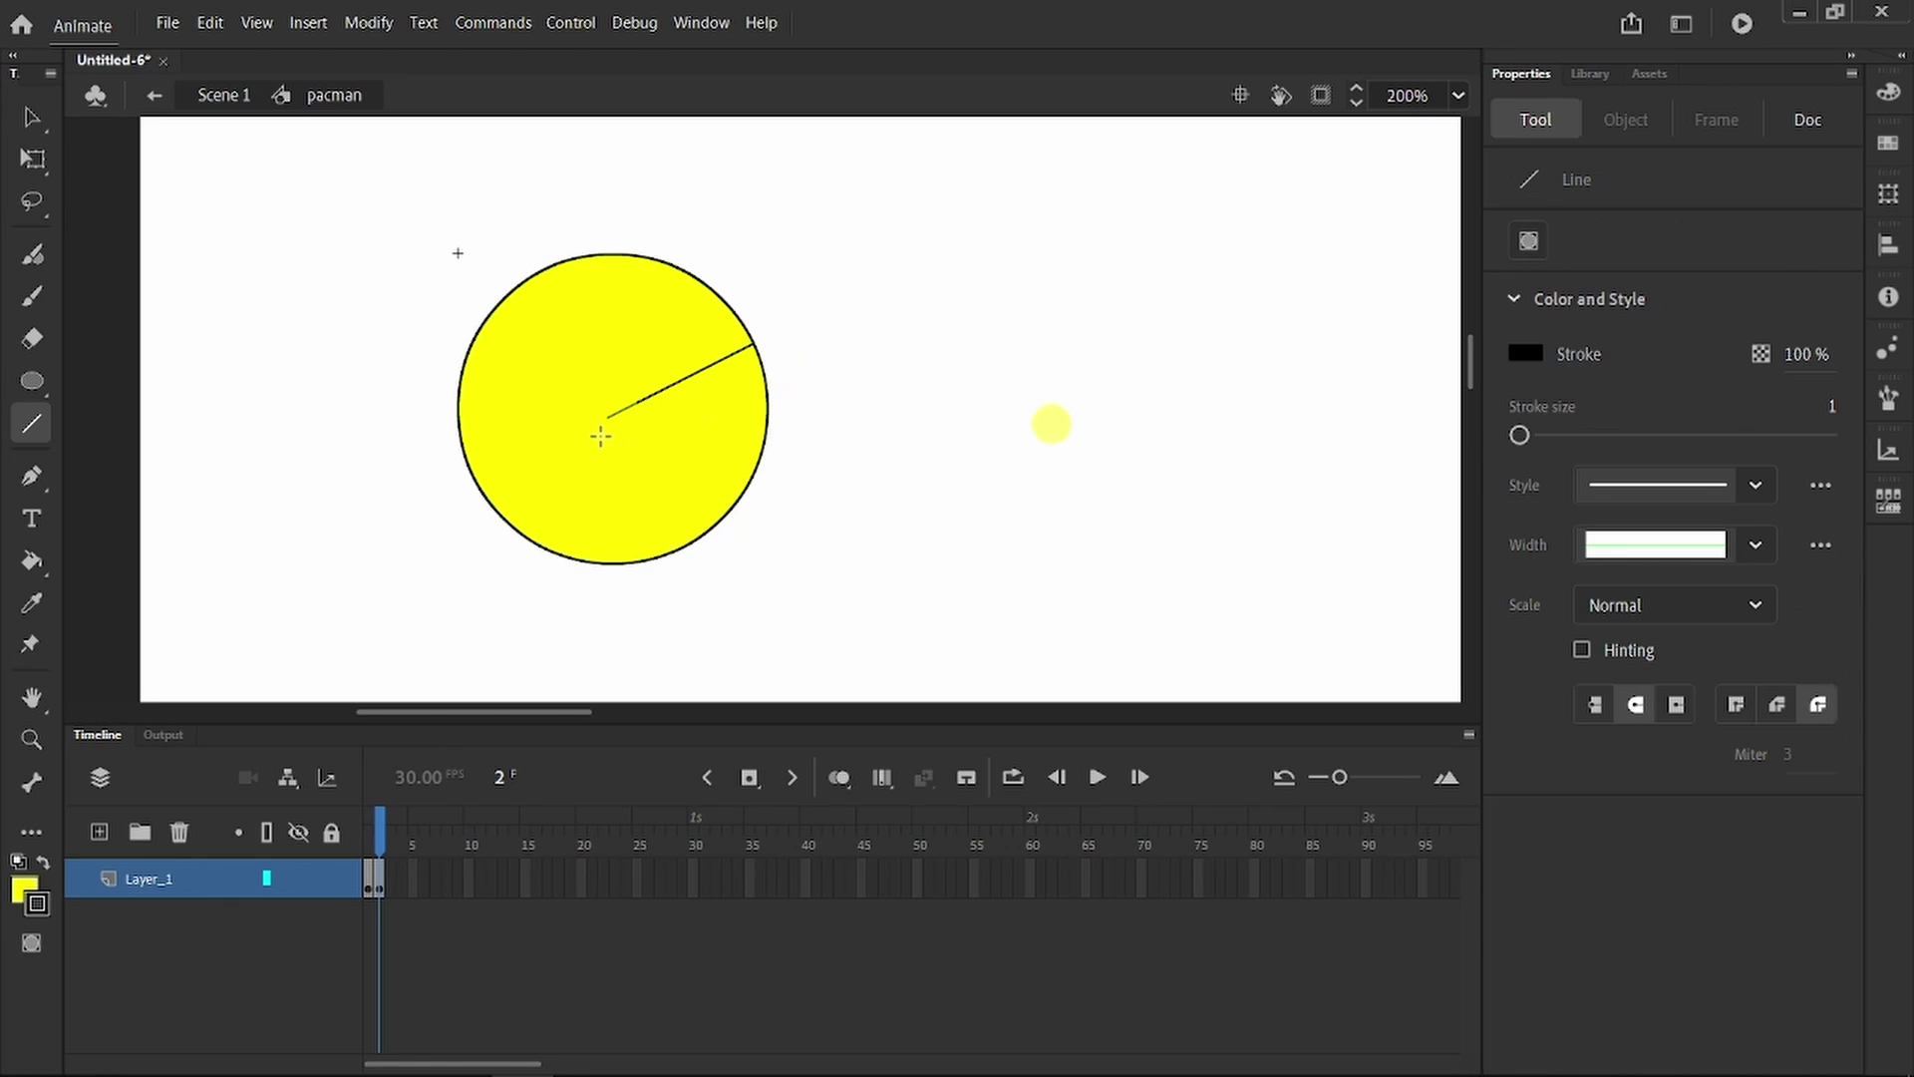
left_click_drag(623, 419, 756, 468)
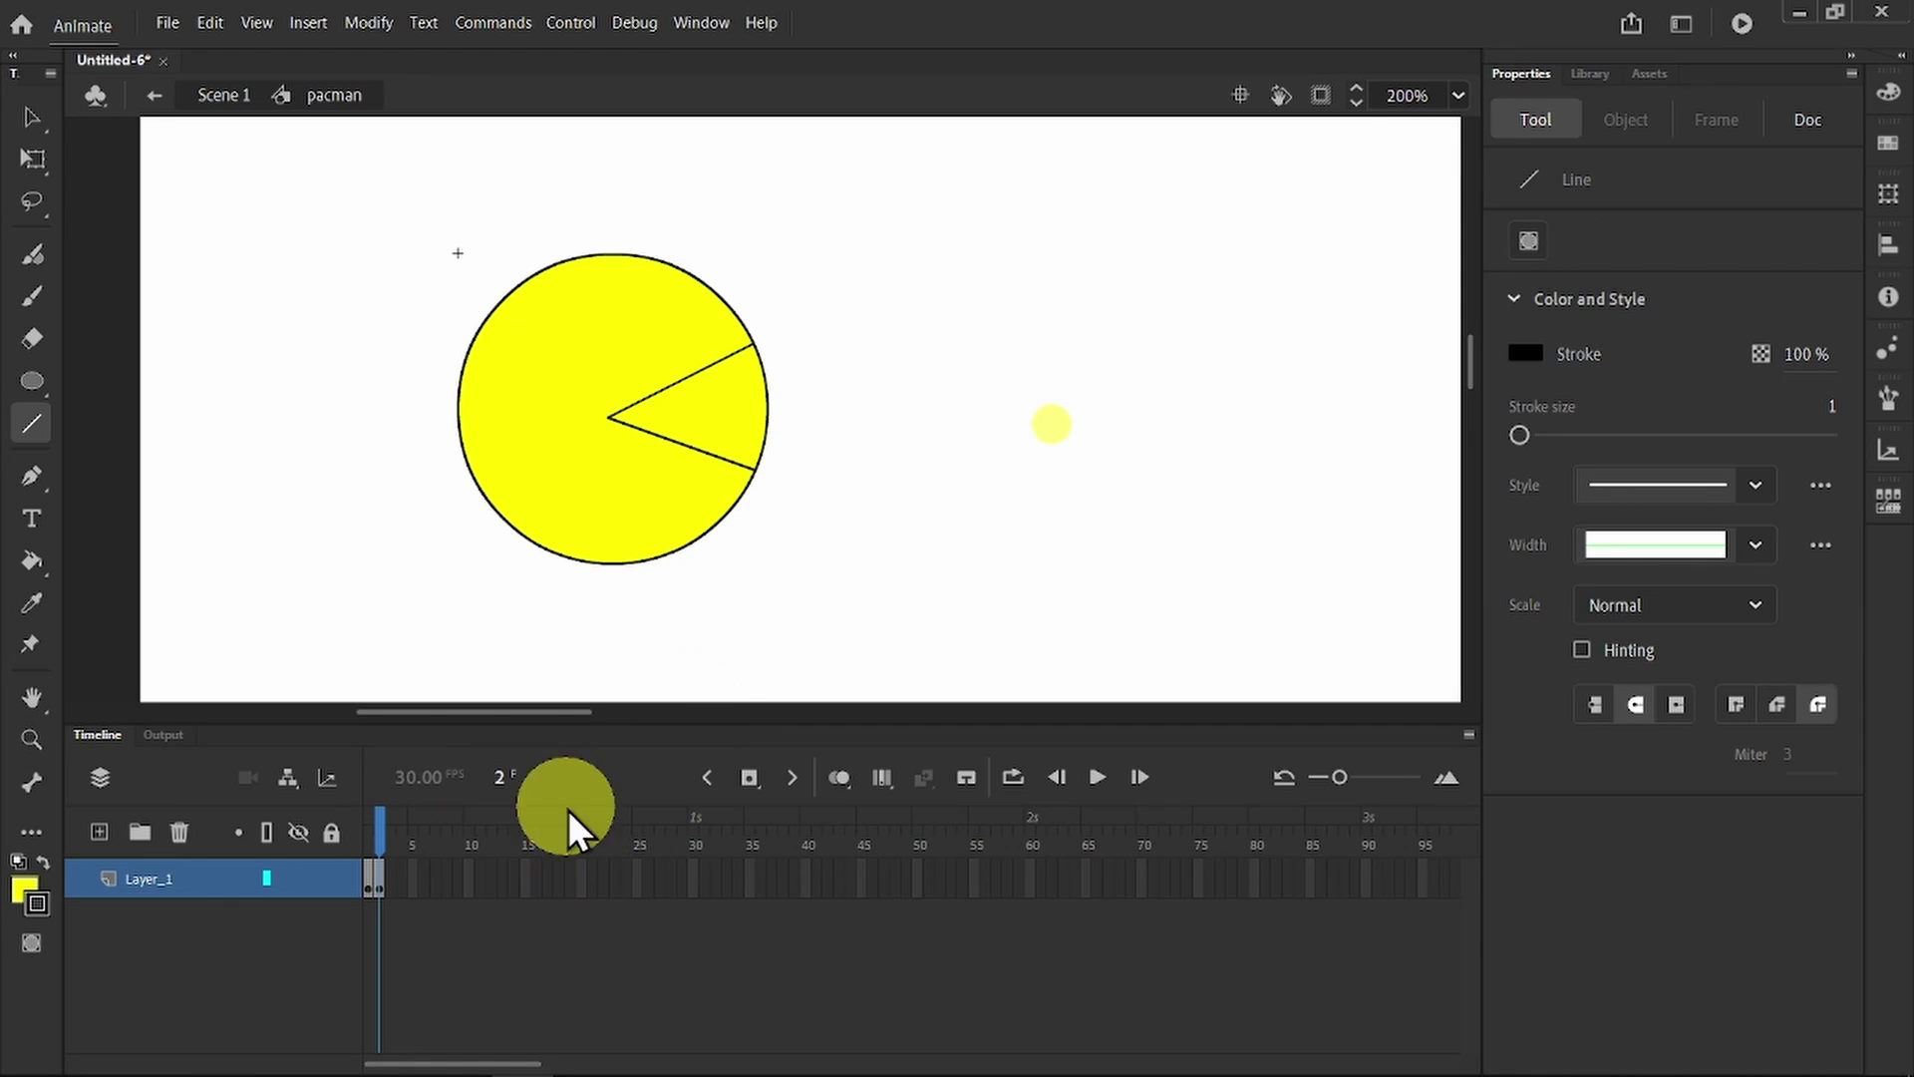
Step: Compare the mouth lines of frames 1 and 2 with onion skinning, and undo the frame 2 lines
left_click(820, 780)
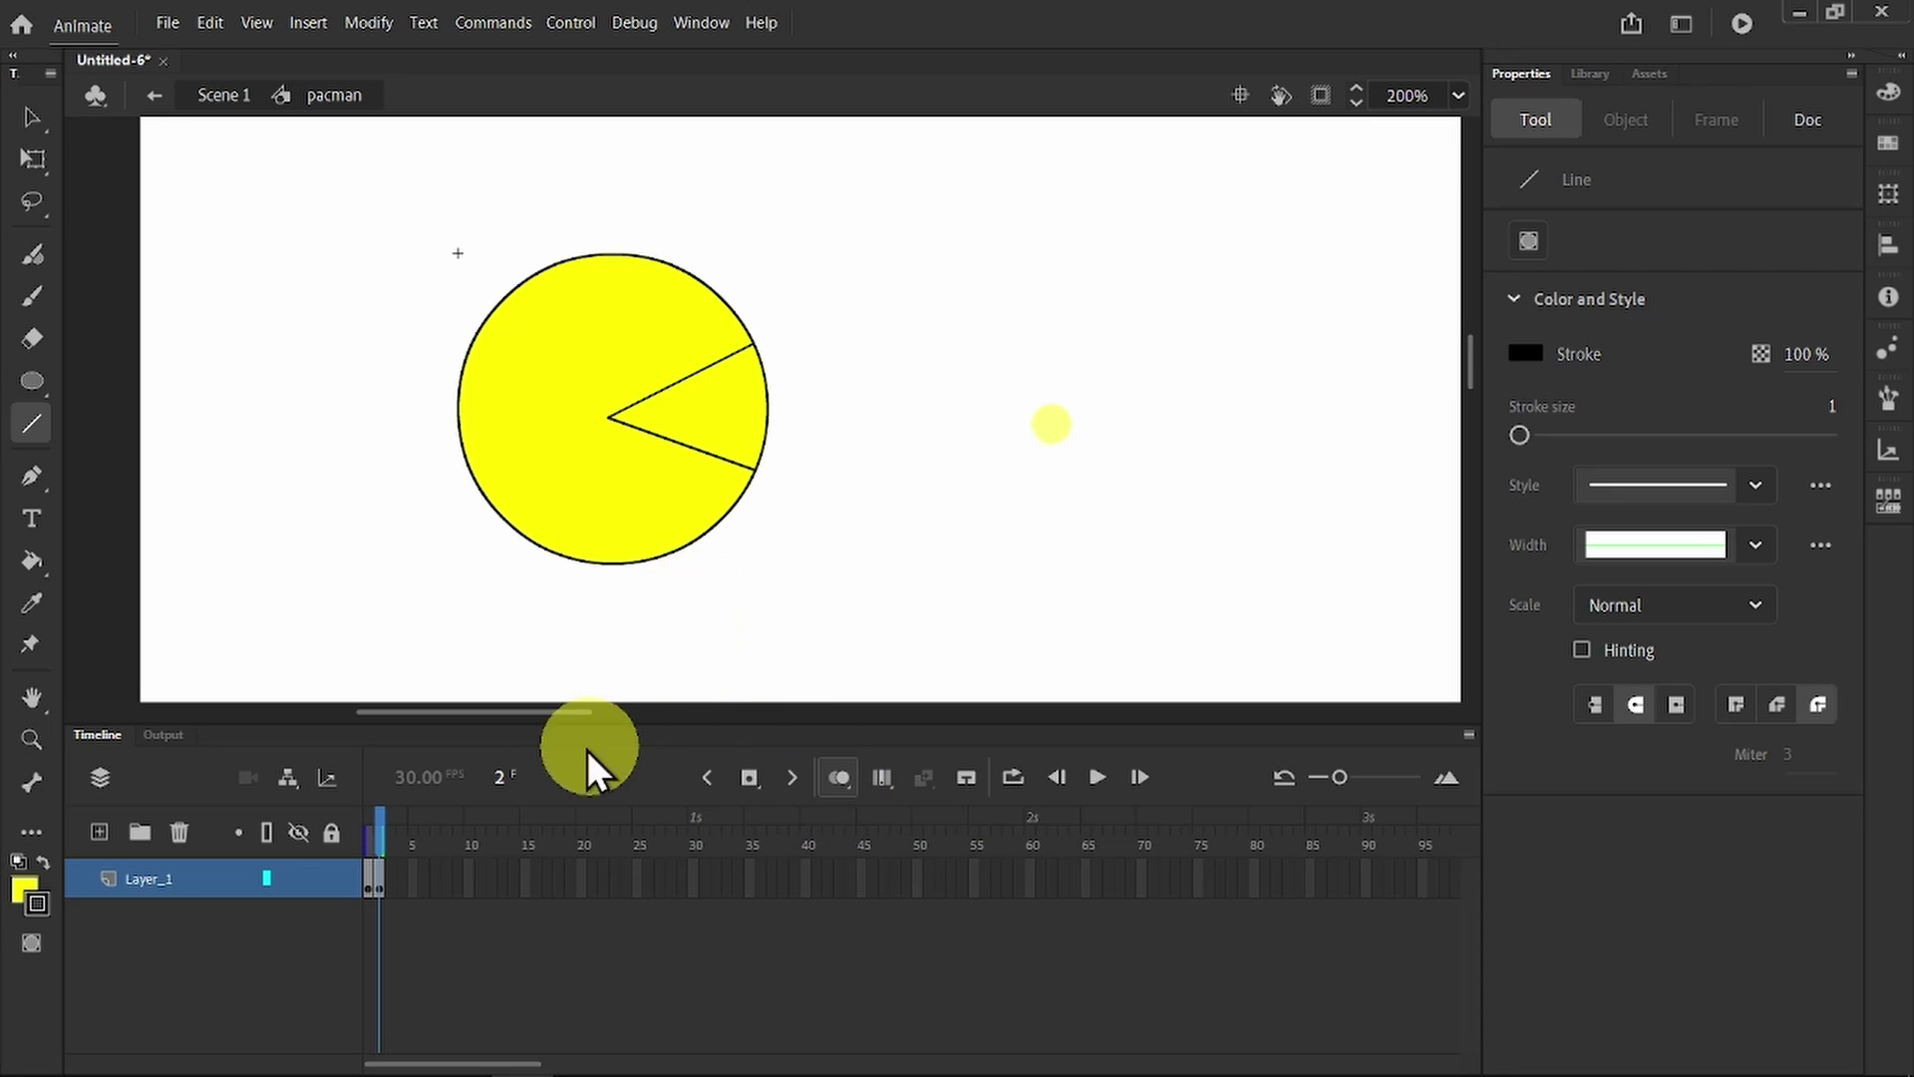
left_click(369, 826)
left_click_drag(366, 820, 367, 819)
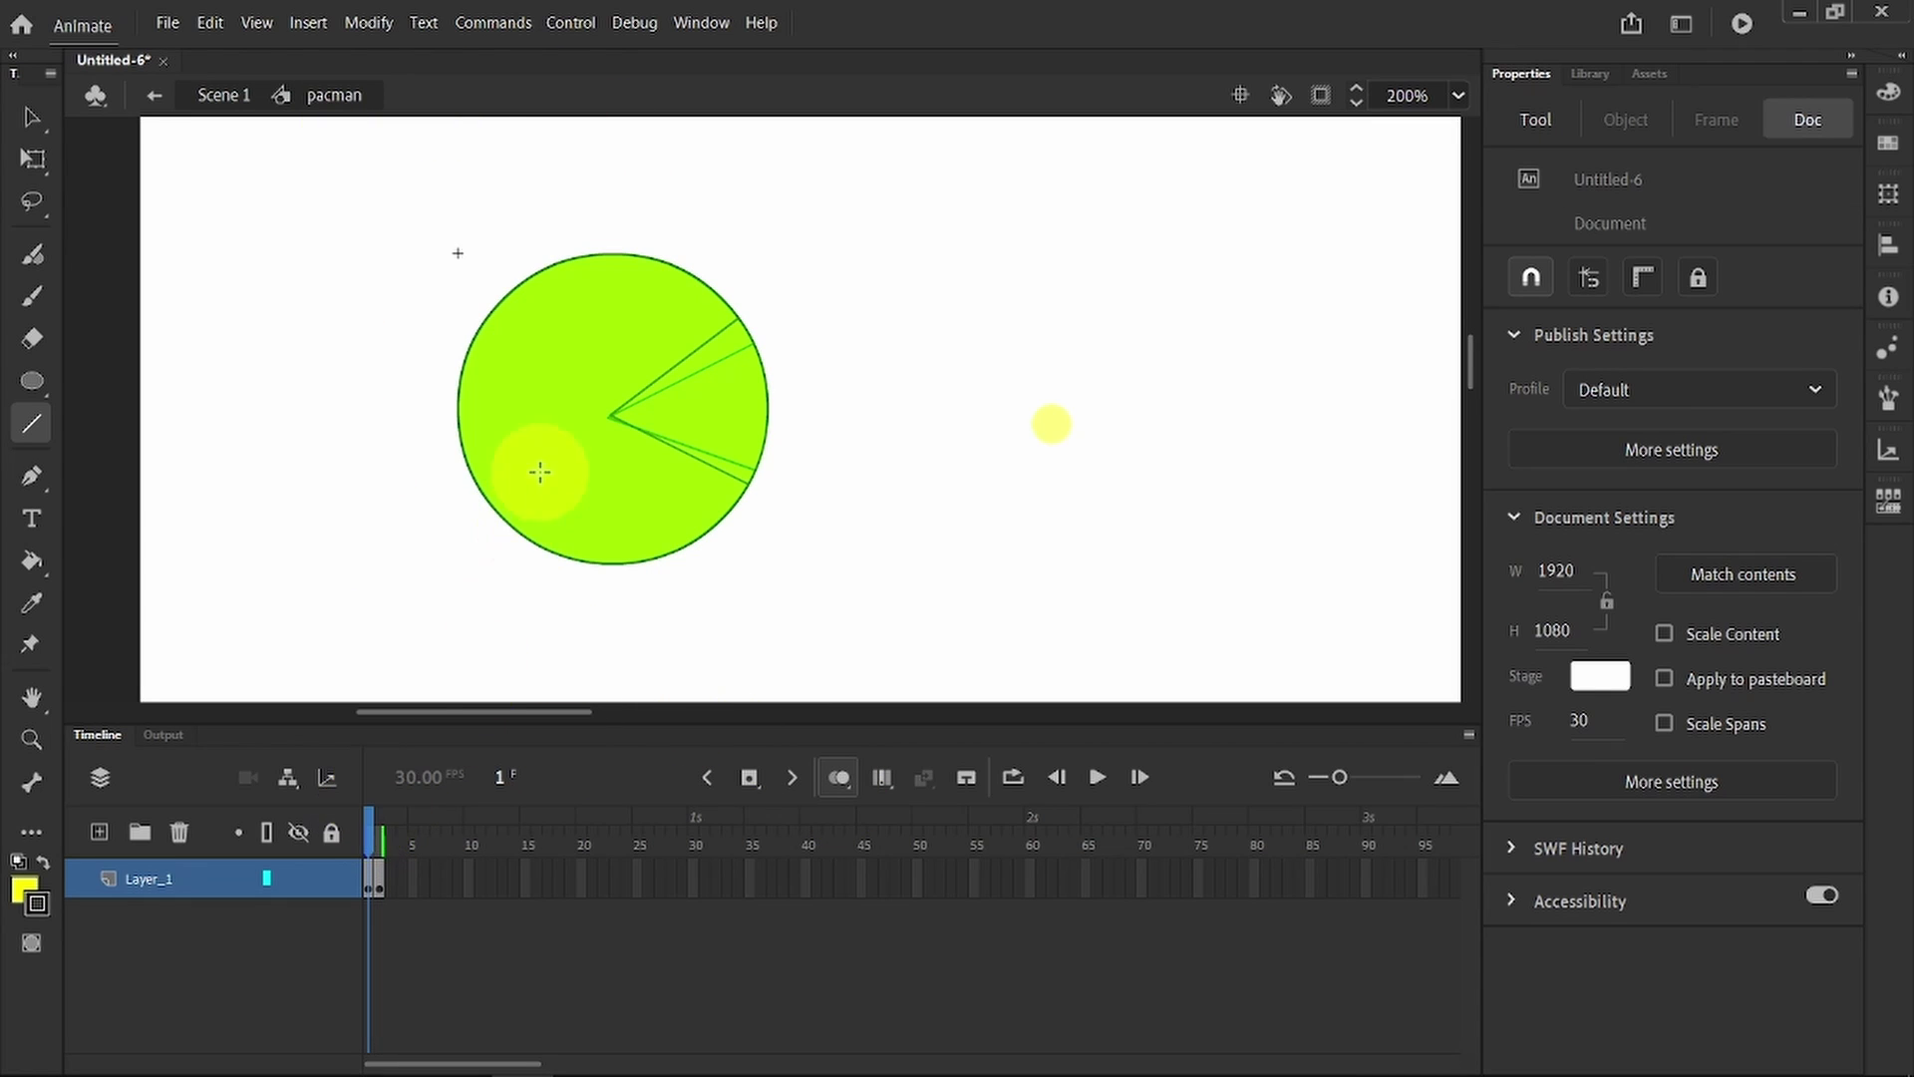
left_click(375, 870)
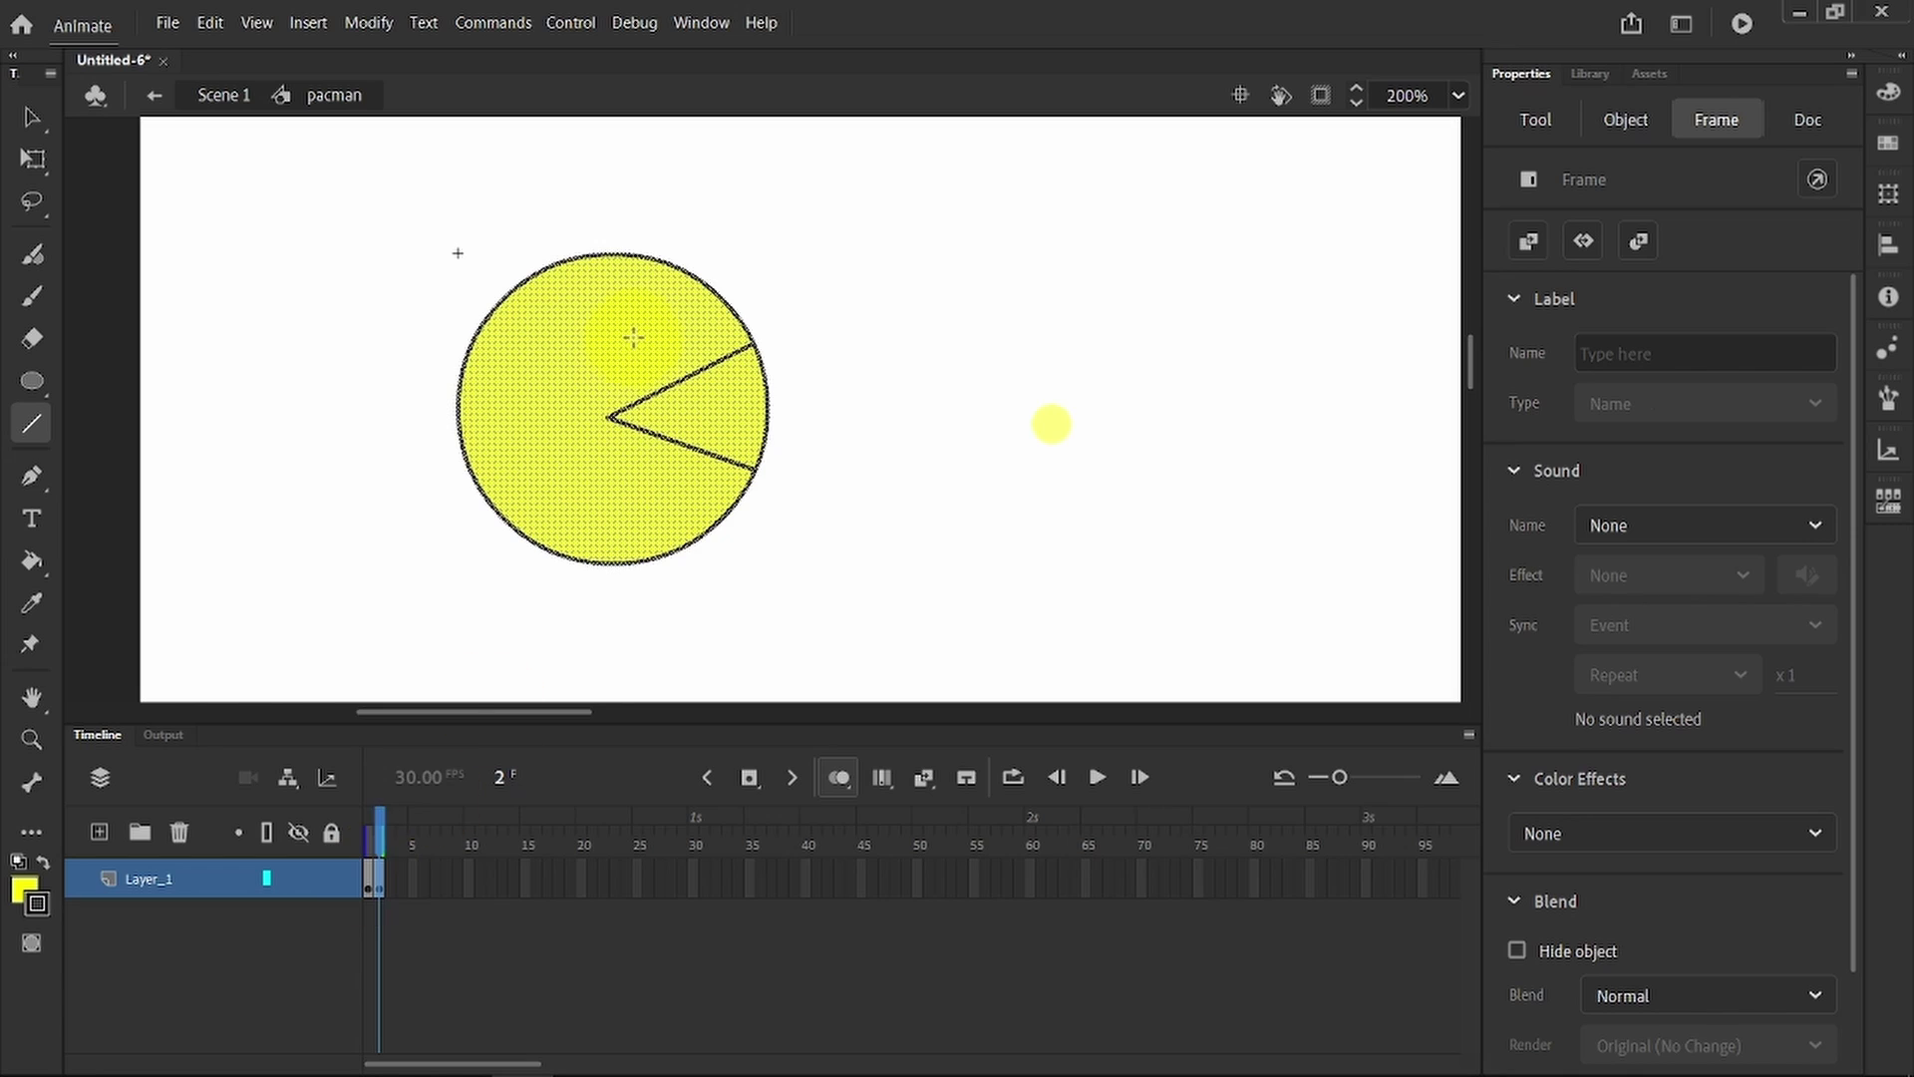
left_click(389, 817)
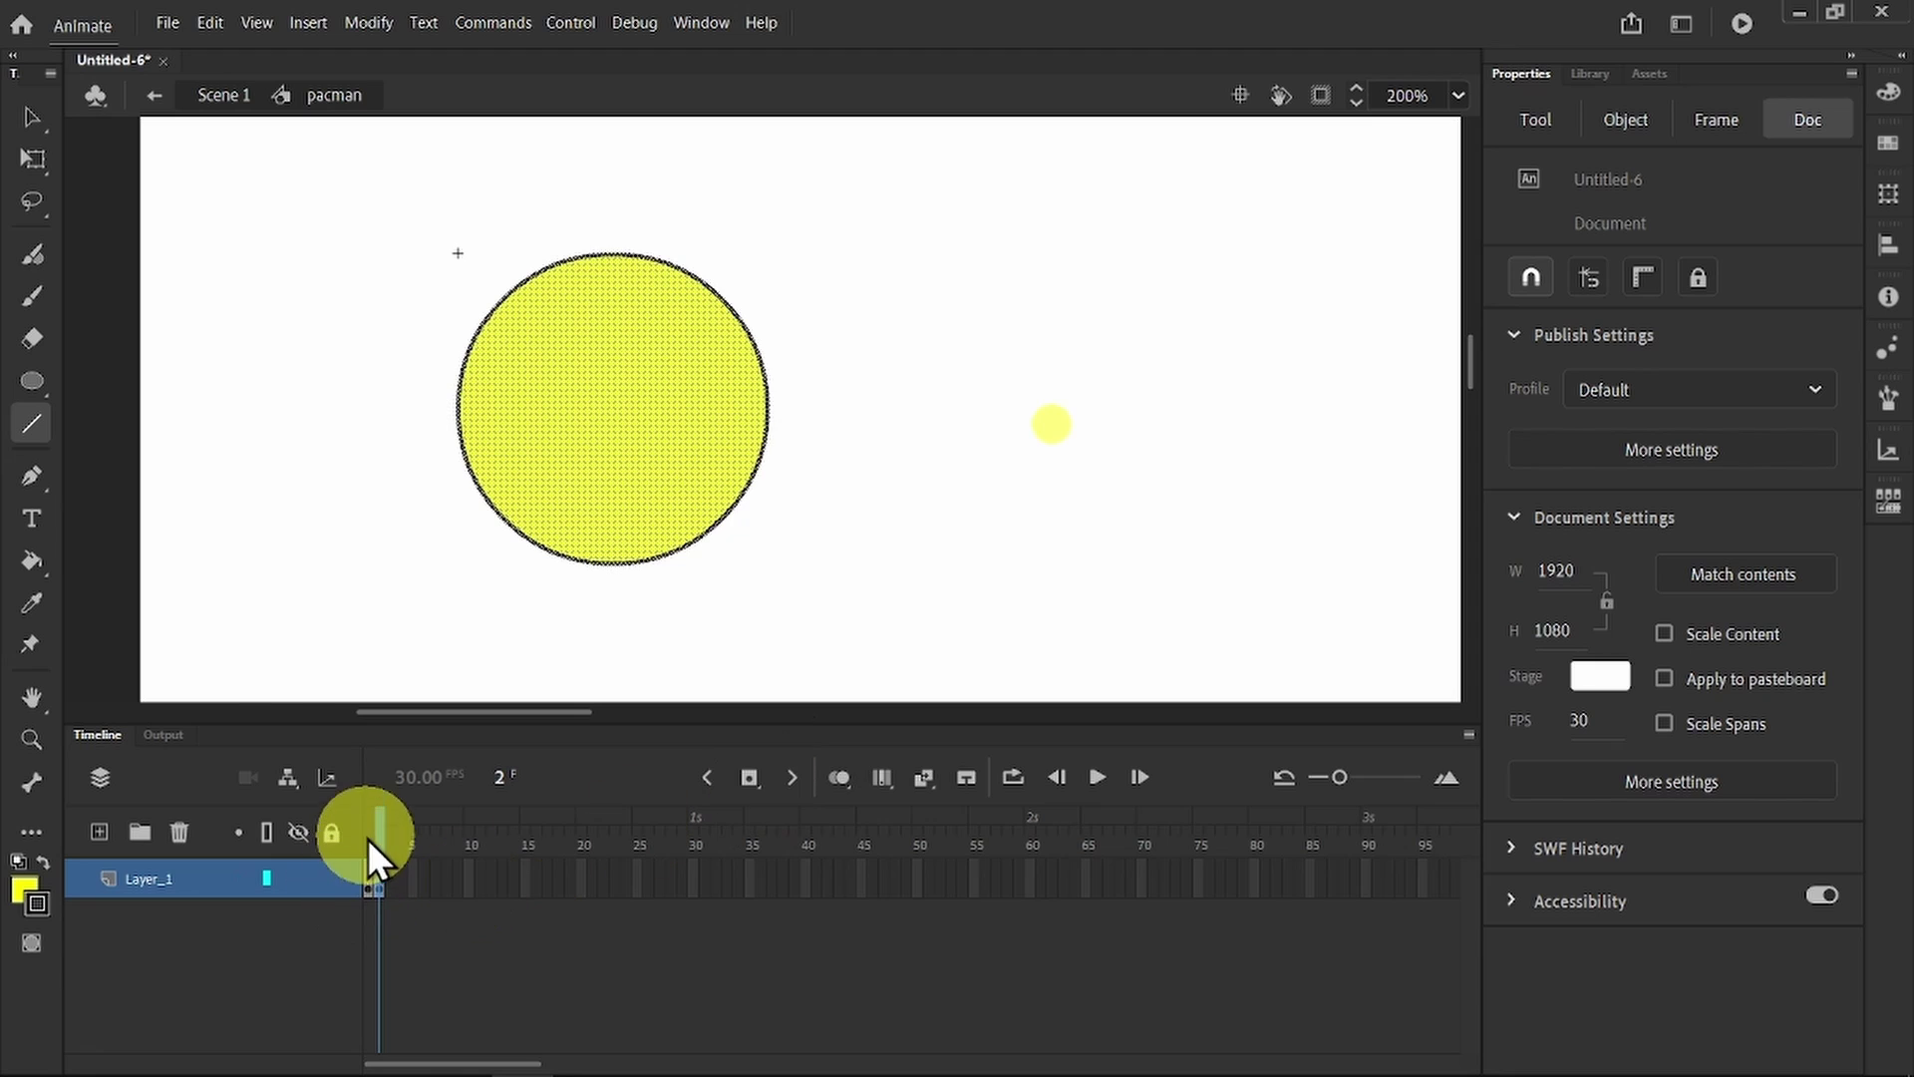
Step: Turn on onion skinning and draw two mouth lines on frame 2, inside the frame 1 mouth and meeting at the circle's centre
left_click(837, 776)
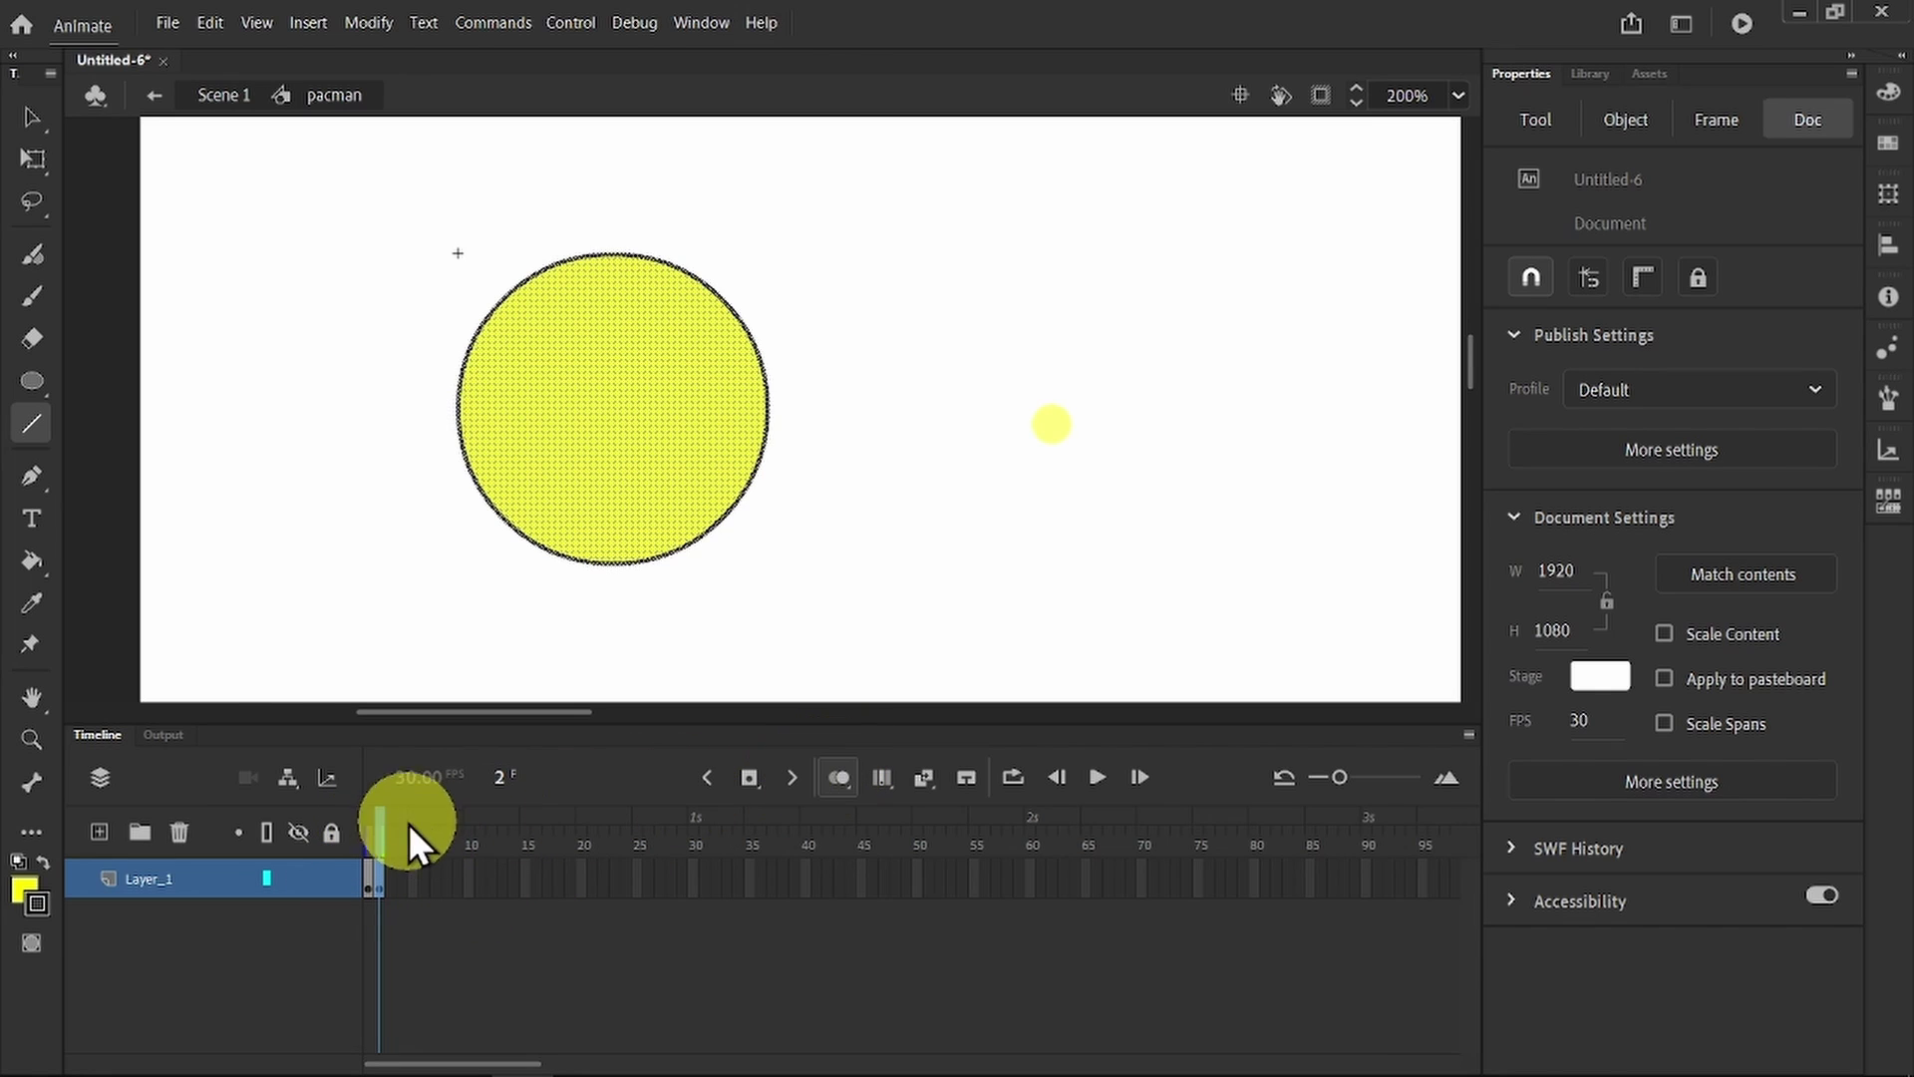
mouse_move(377, 824)
left_mouse_down()
mouse_move(358, 832)
mouse_move(381, 833)
left_mouse_up()
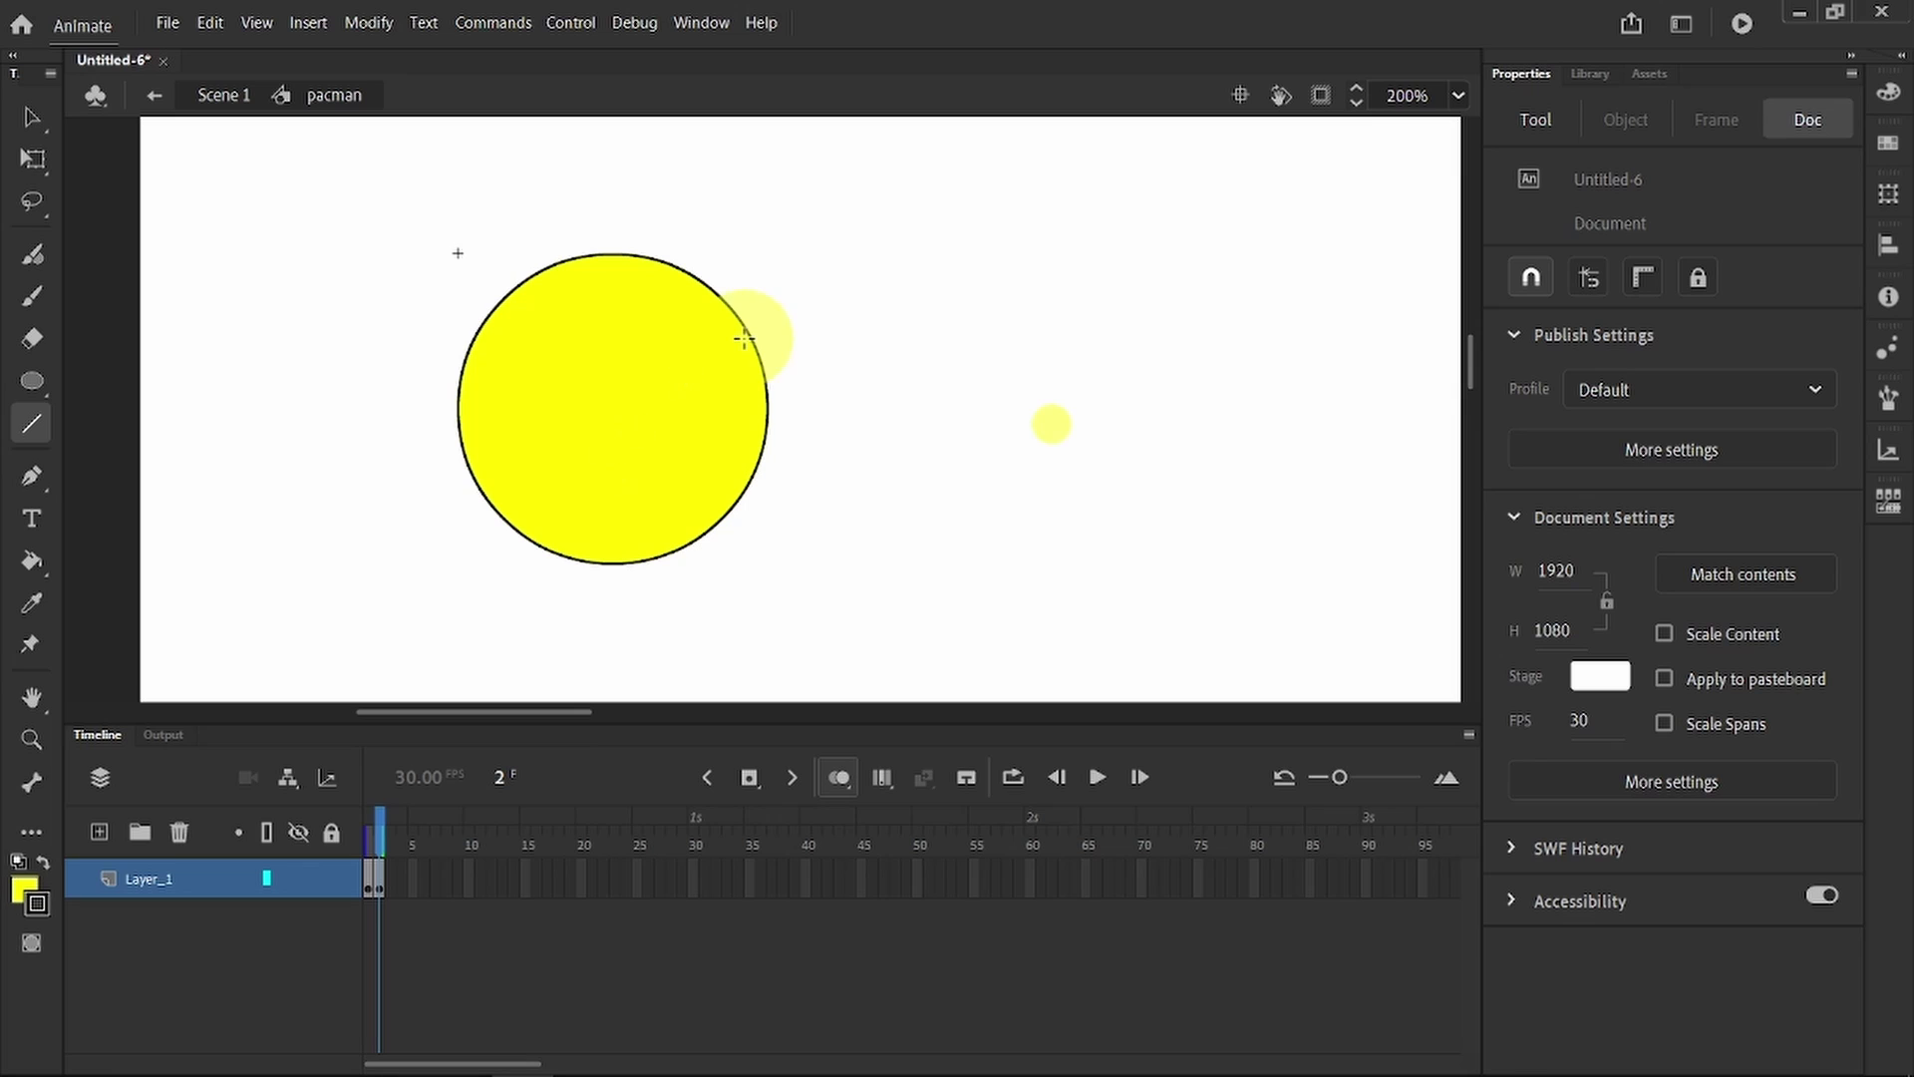
mouse_move(758, 354)
left_mouse_down()
mouse_move(560, 427)
mouse_move(614, 411)
mouse_move(755, 469)
left_mouse_up()
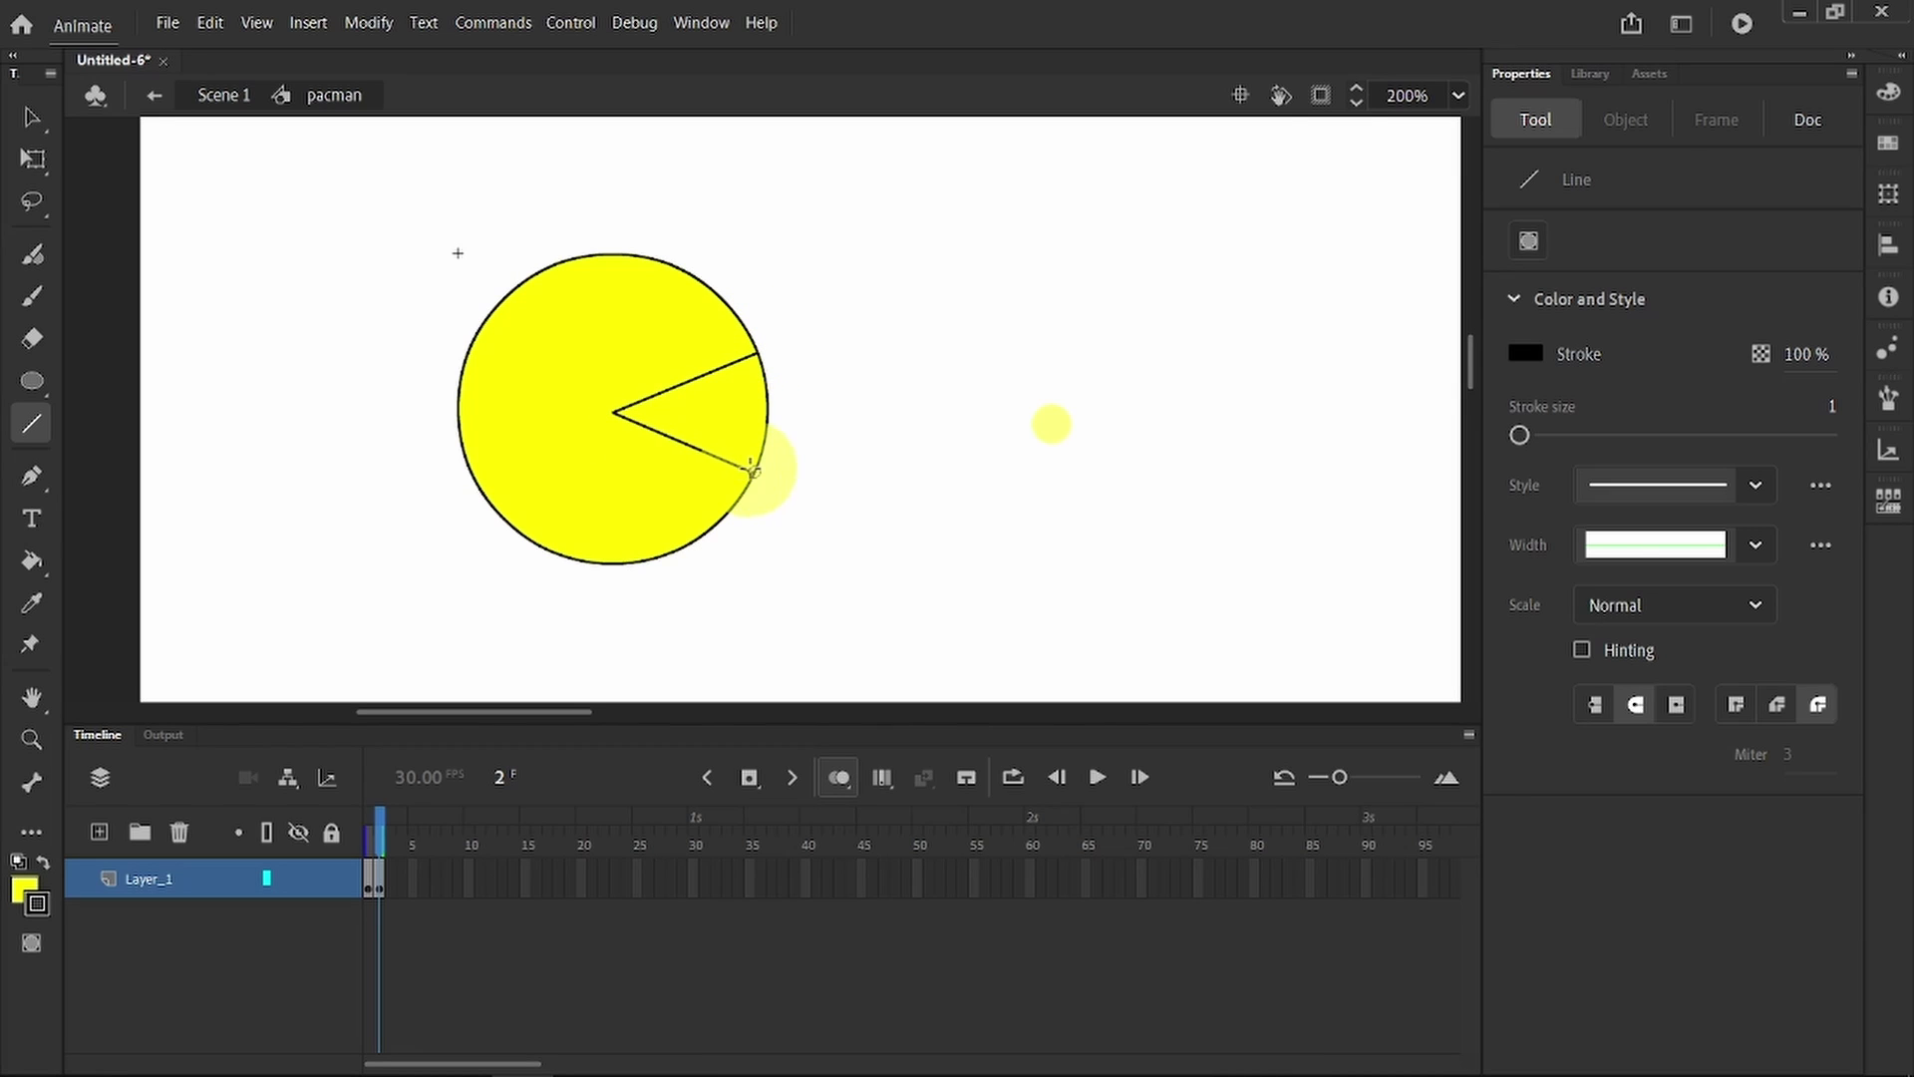
Step: Insert a keyframe at frame 4 and delete both mouth lines from it
right_click(402, 873)
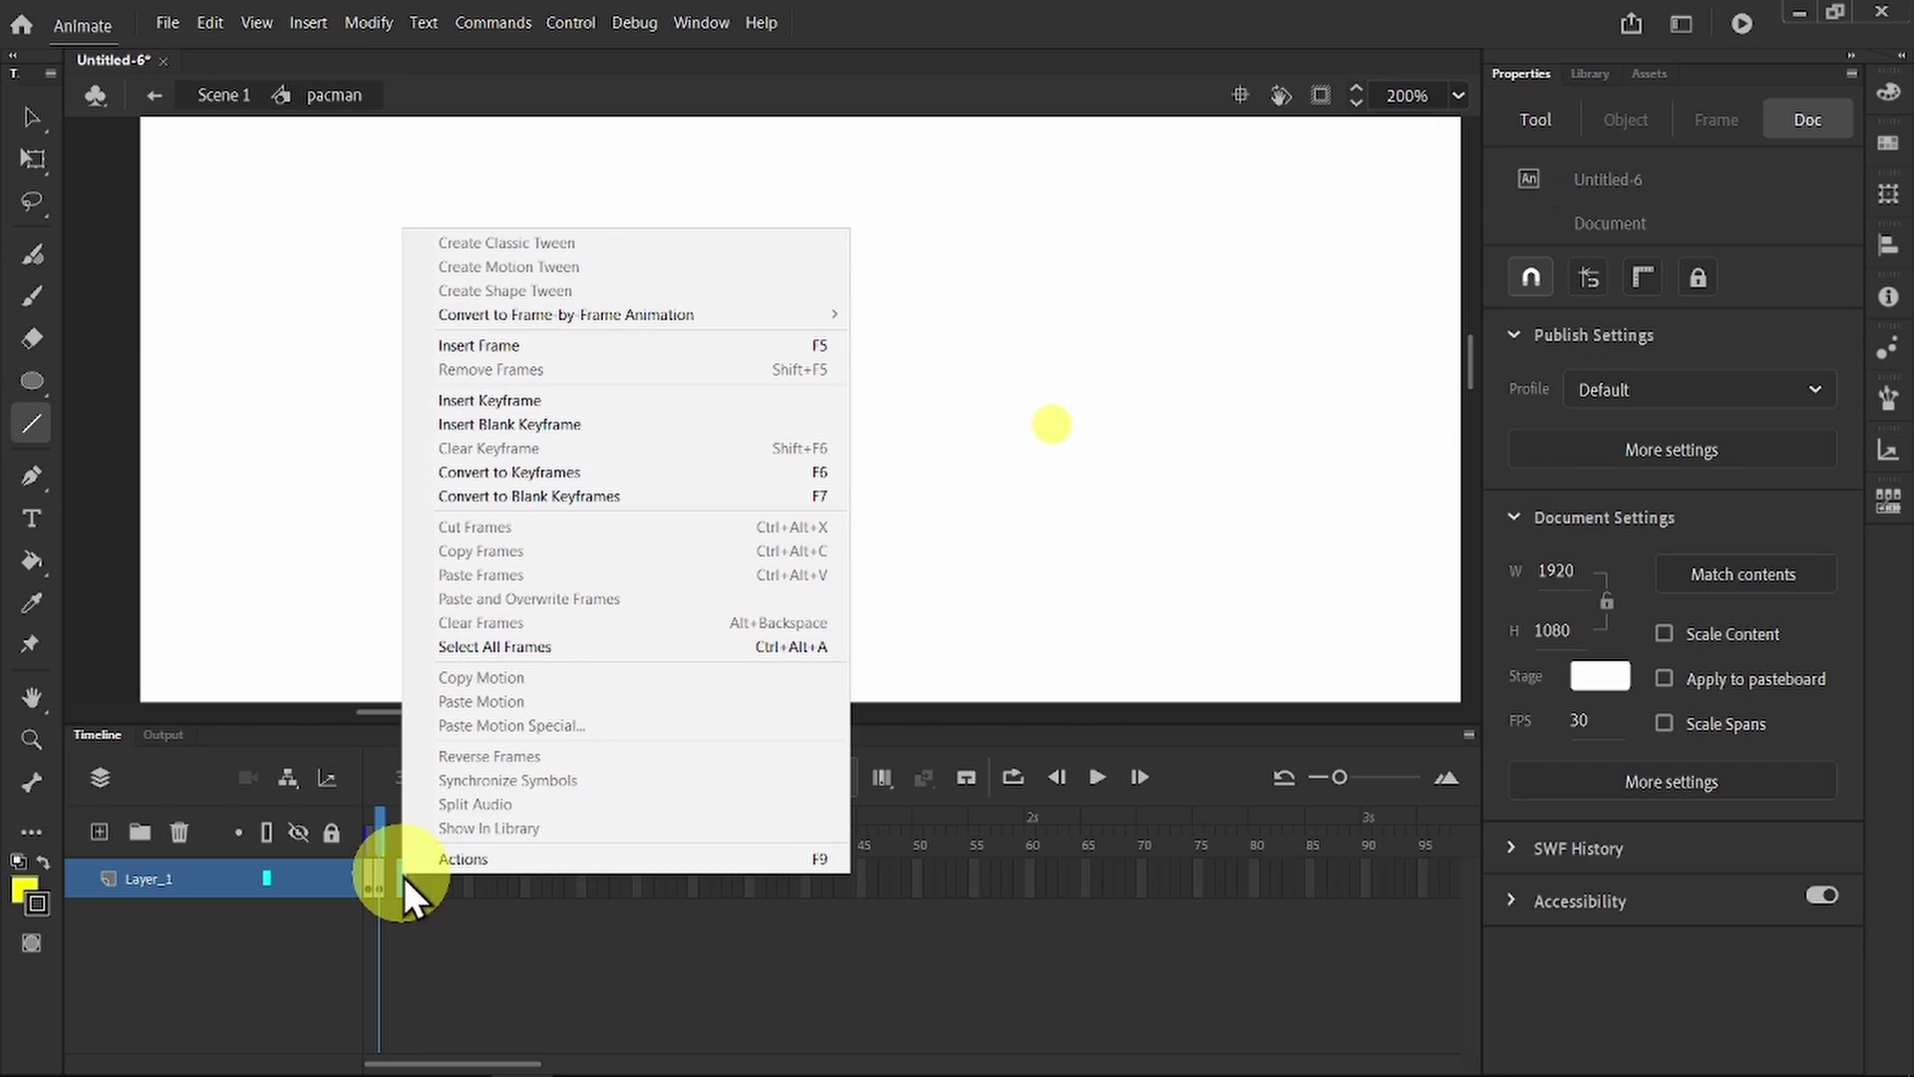
left_click(574, 403)
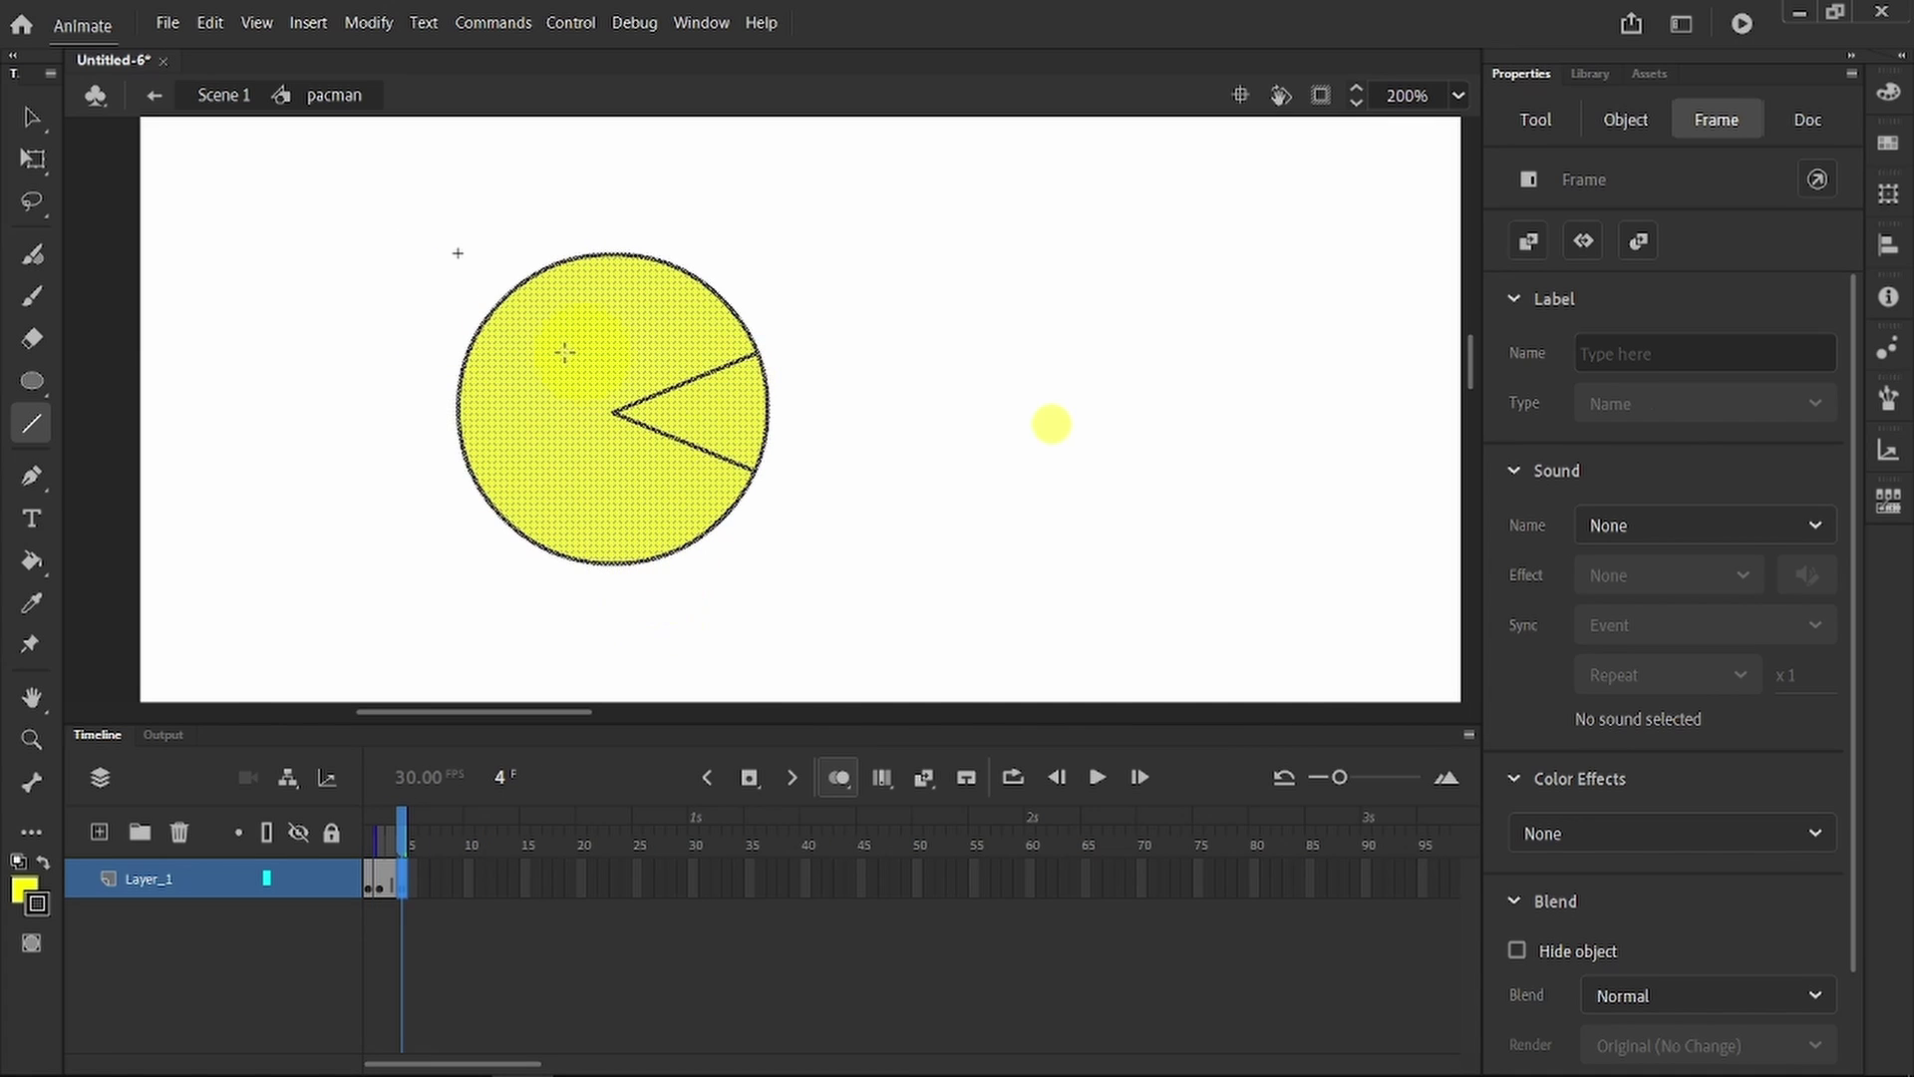
left_click(33, 117)
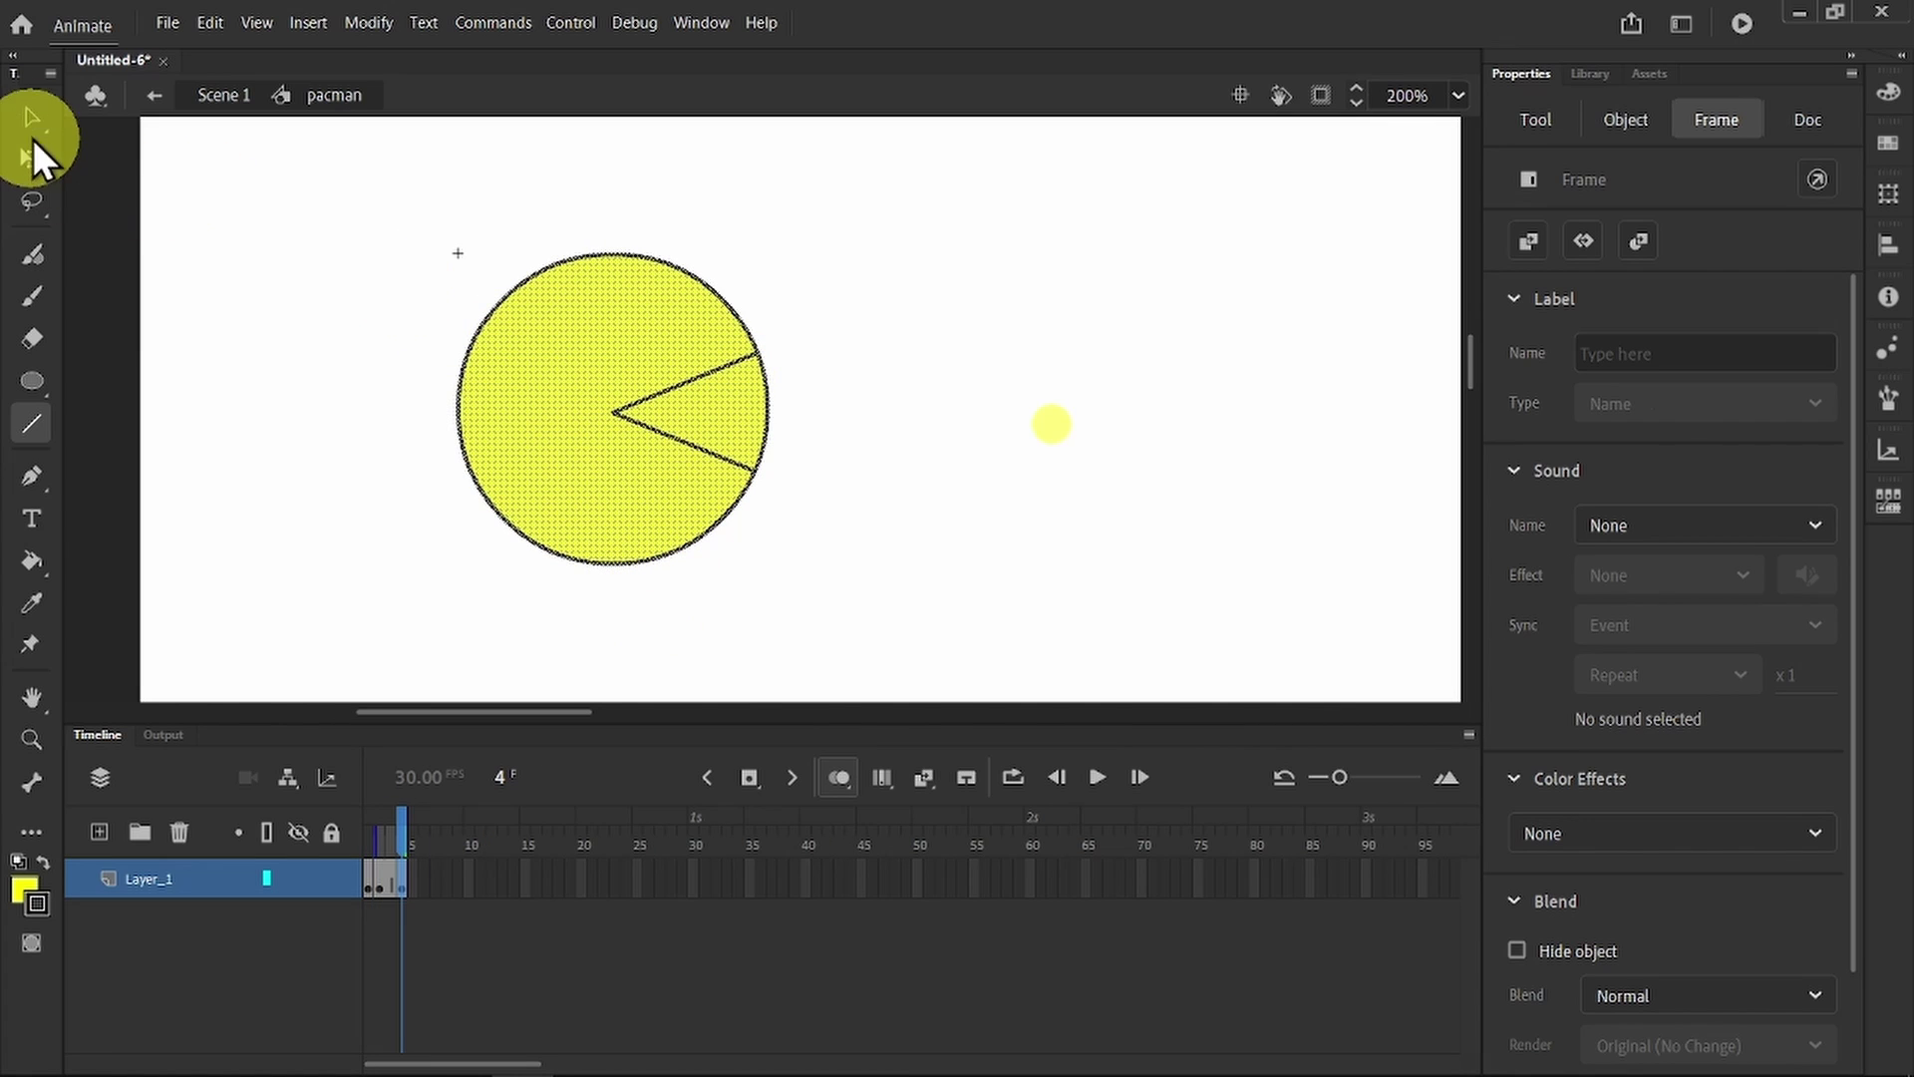
left_click(806, 284)
left_click(688, 384)
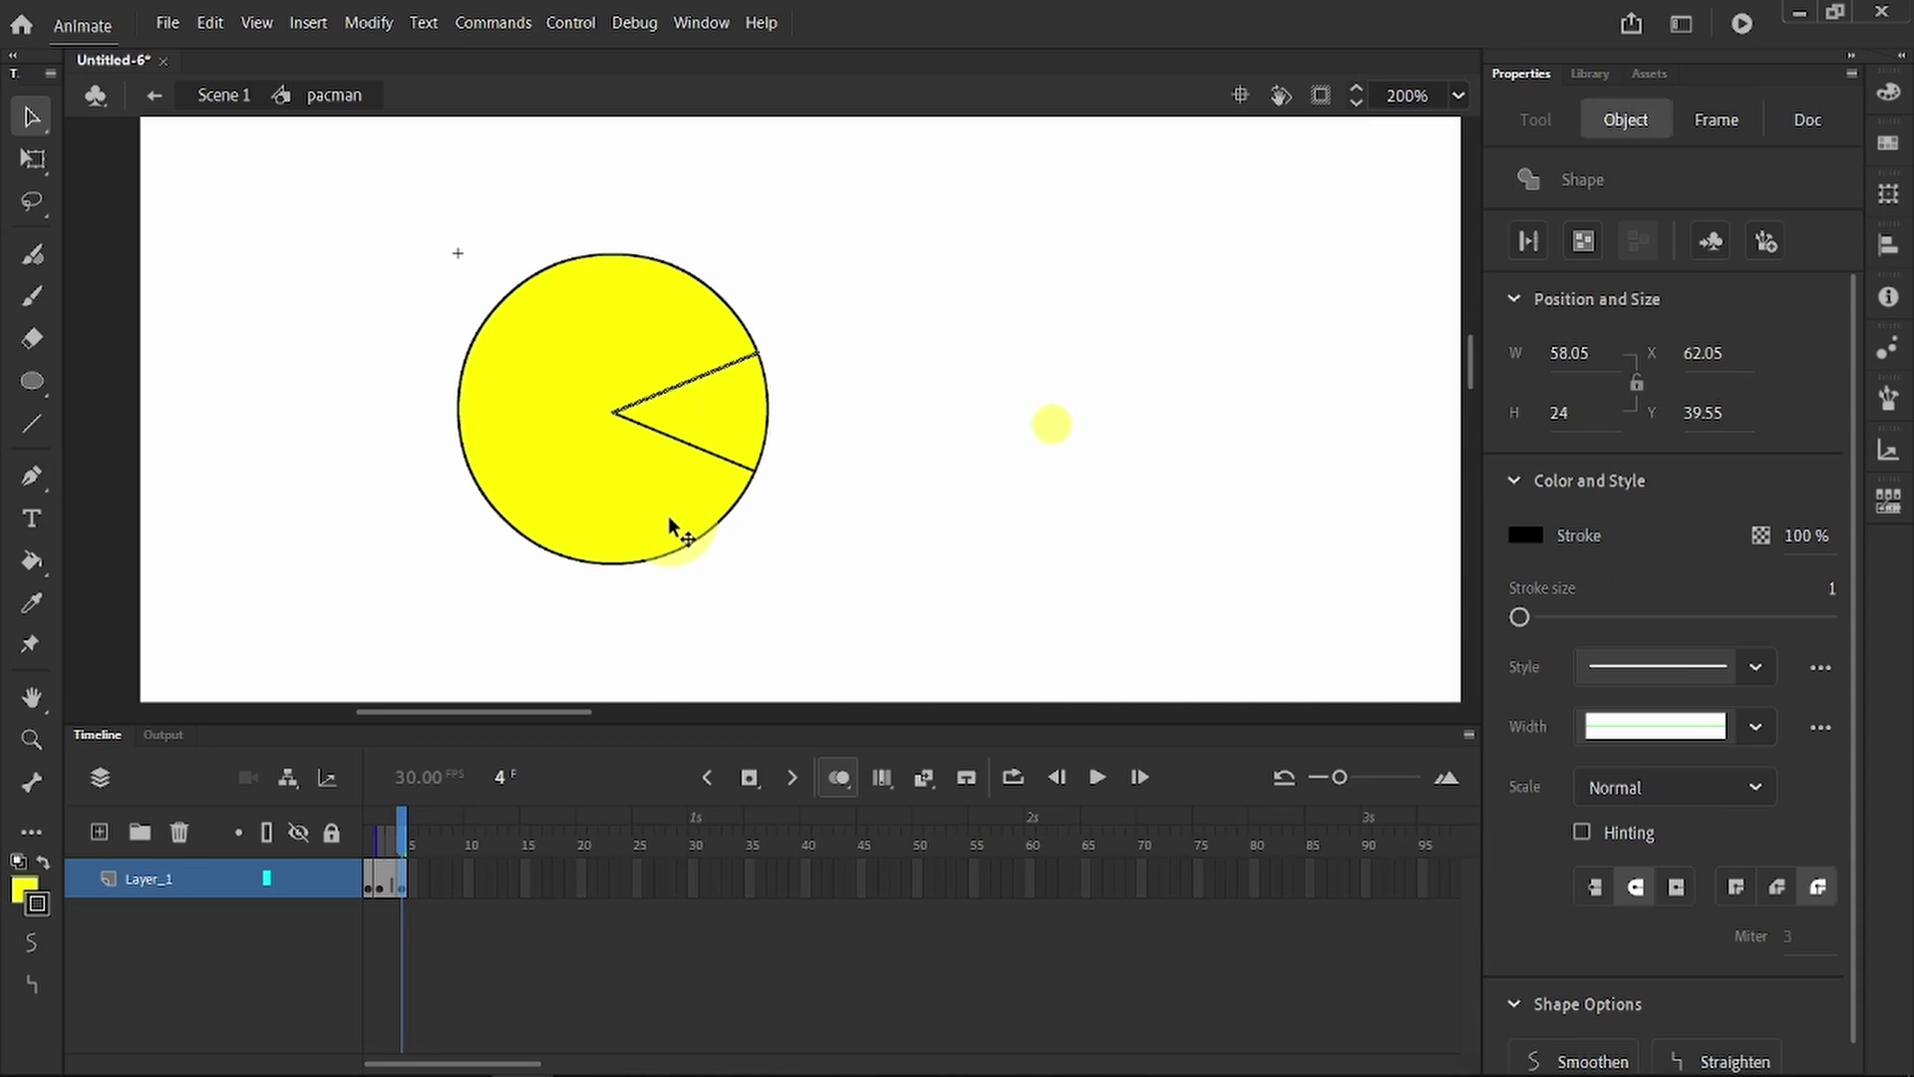
key("Delete")
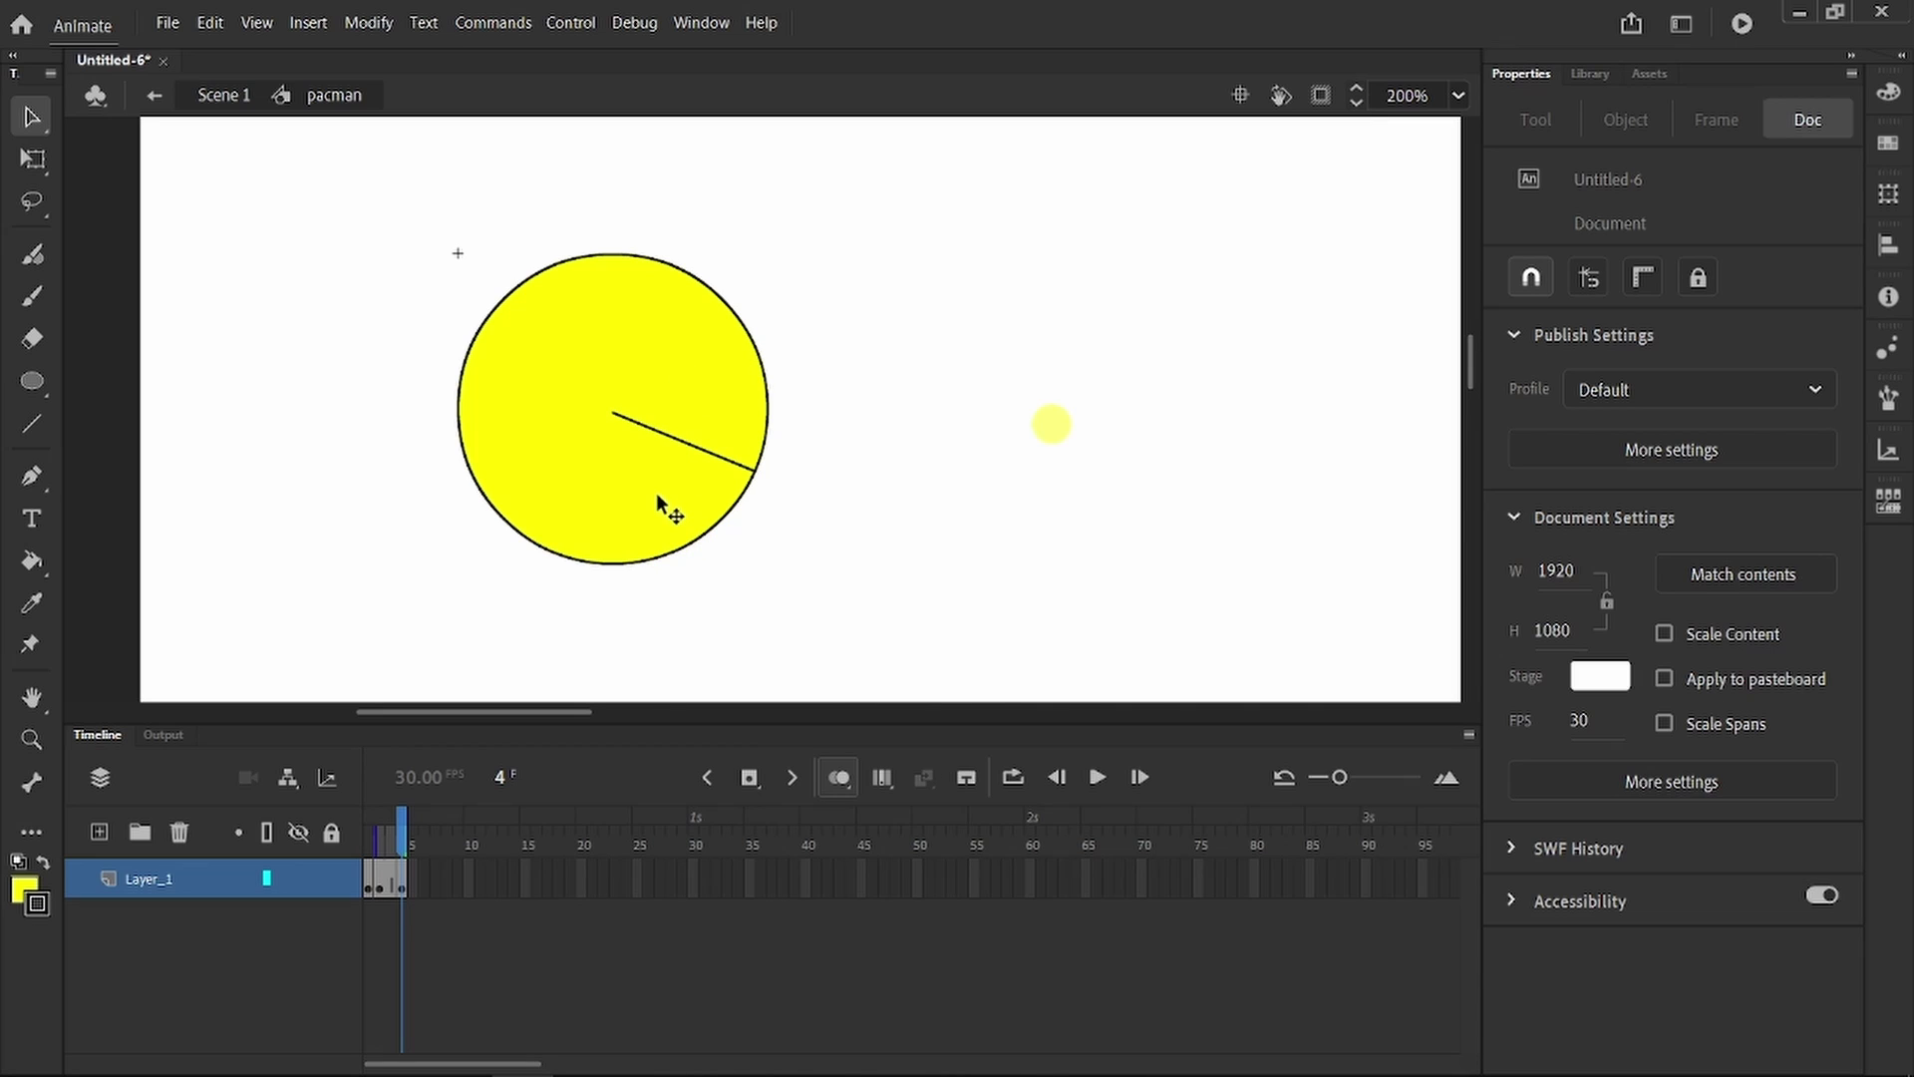
left_click(686, 440)
key("Delete")
Step: Draw a horizontal closed-mouth line on frame 4 from the circle's centre to its right edge, undoing the slightly lower first attempt
left_click(36, 423)
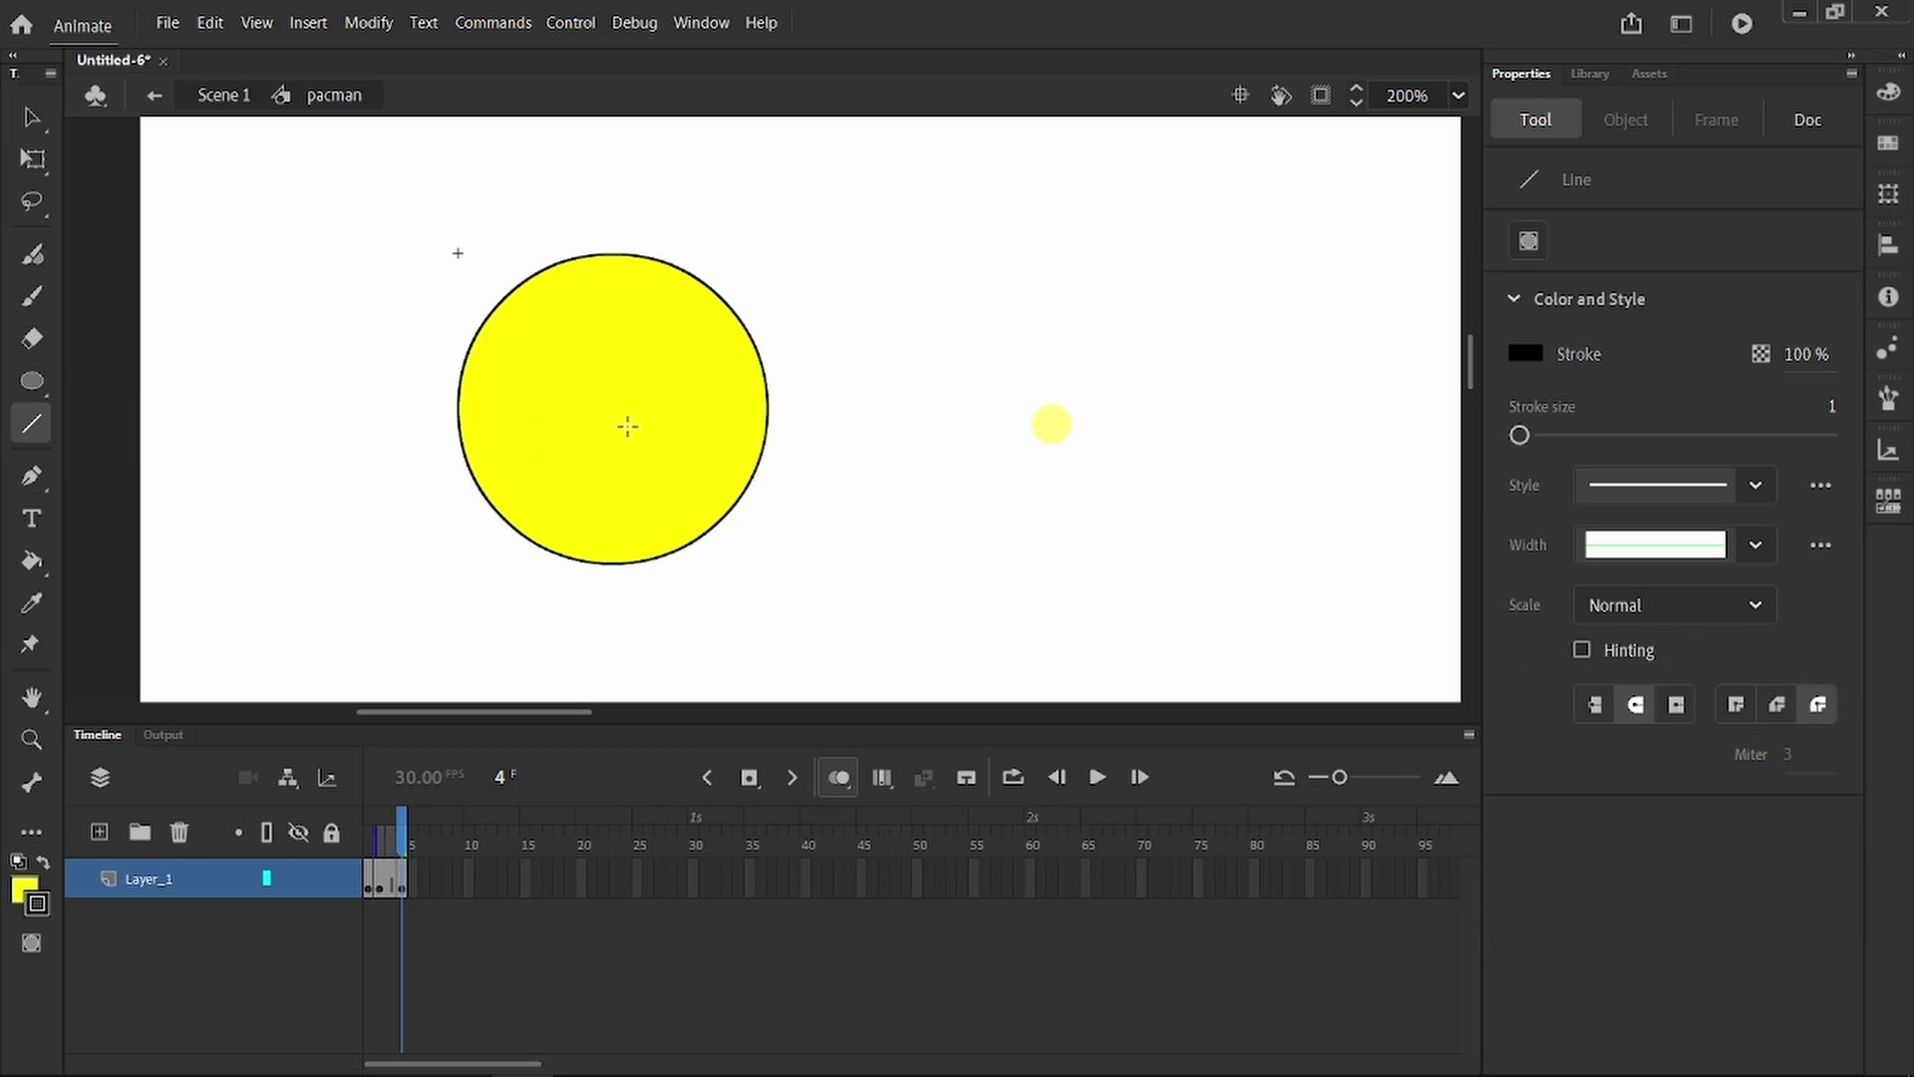
left_click_drag(646, 418, 612, 419)
mouse_move(398, 826)
left_mouse_down()
mouse_move(342, 814)
mouse_move(407, 819)
left_mouse_up()
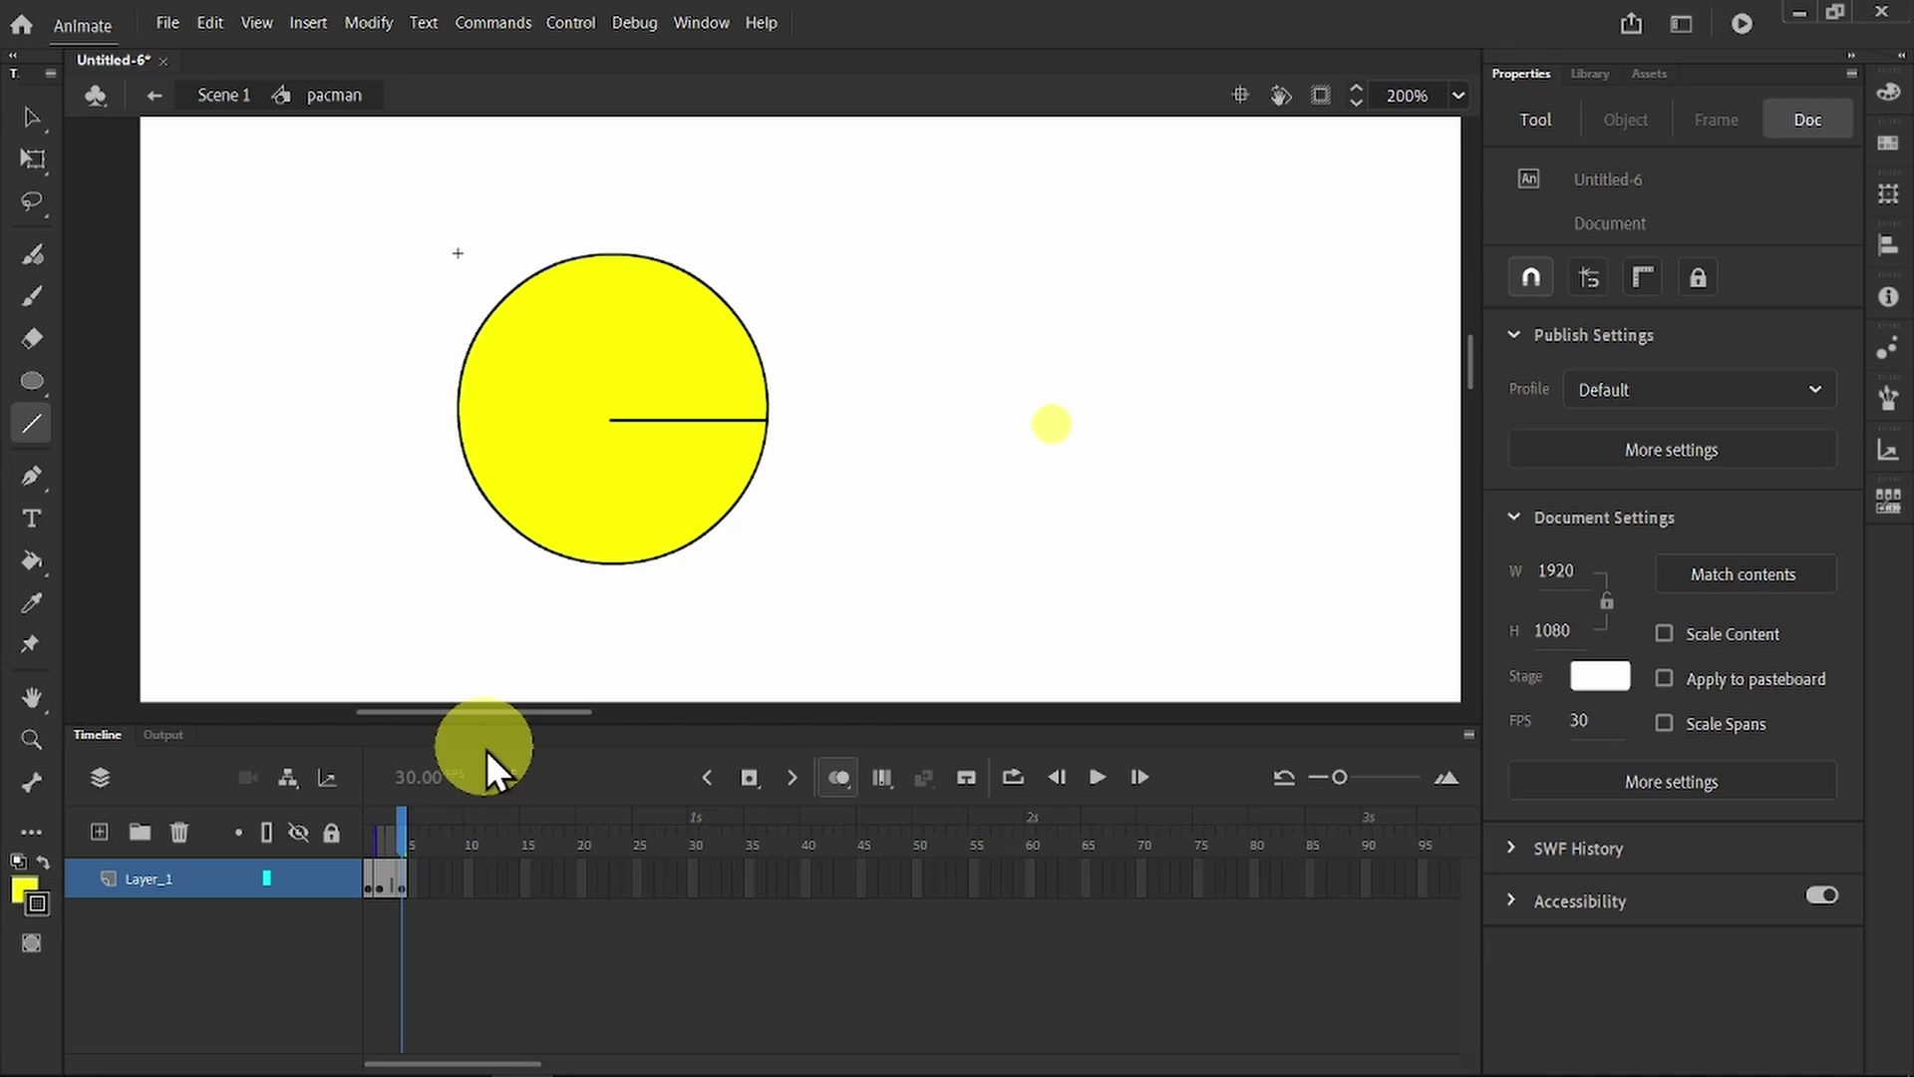
key("ctrl+z")
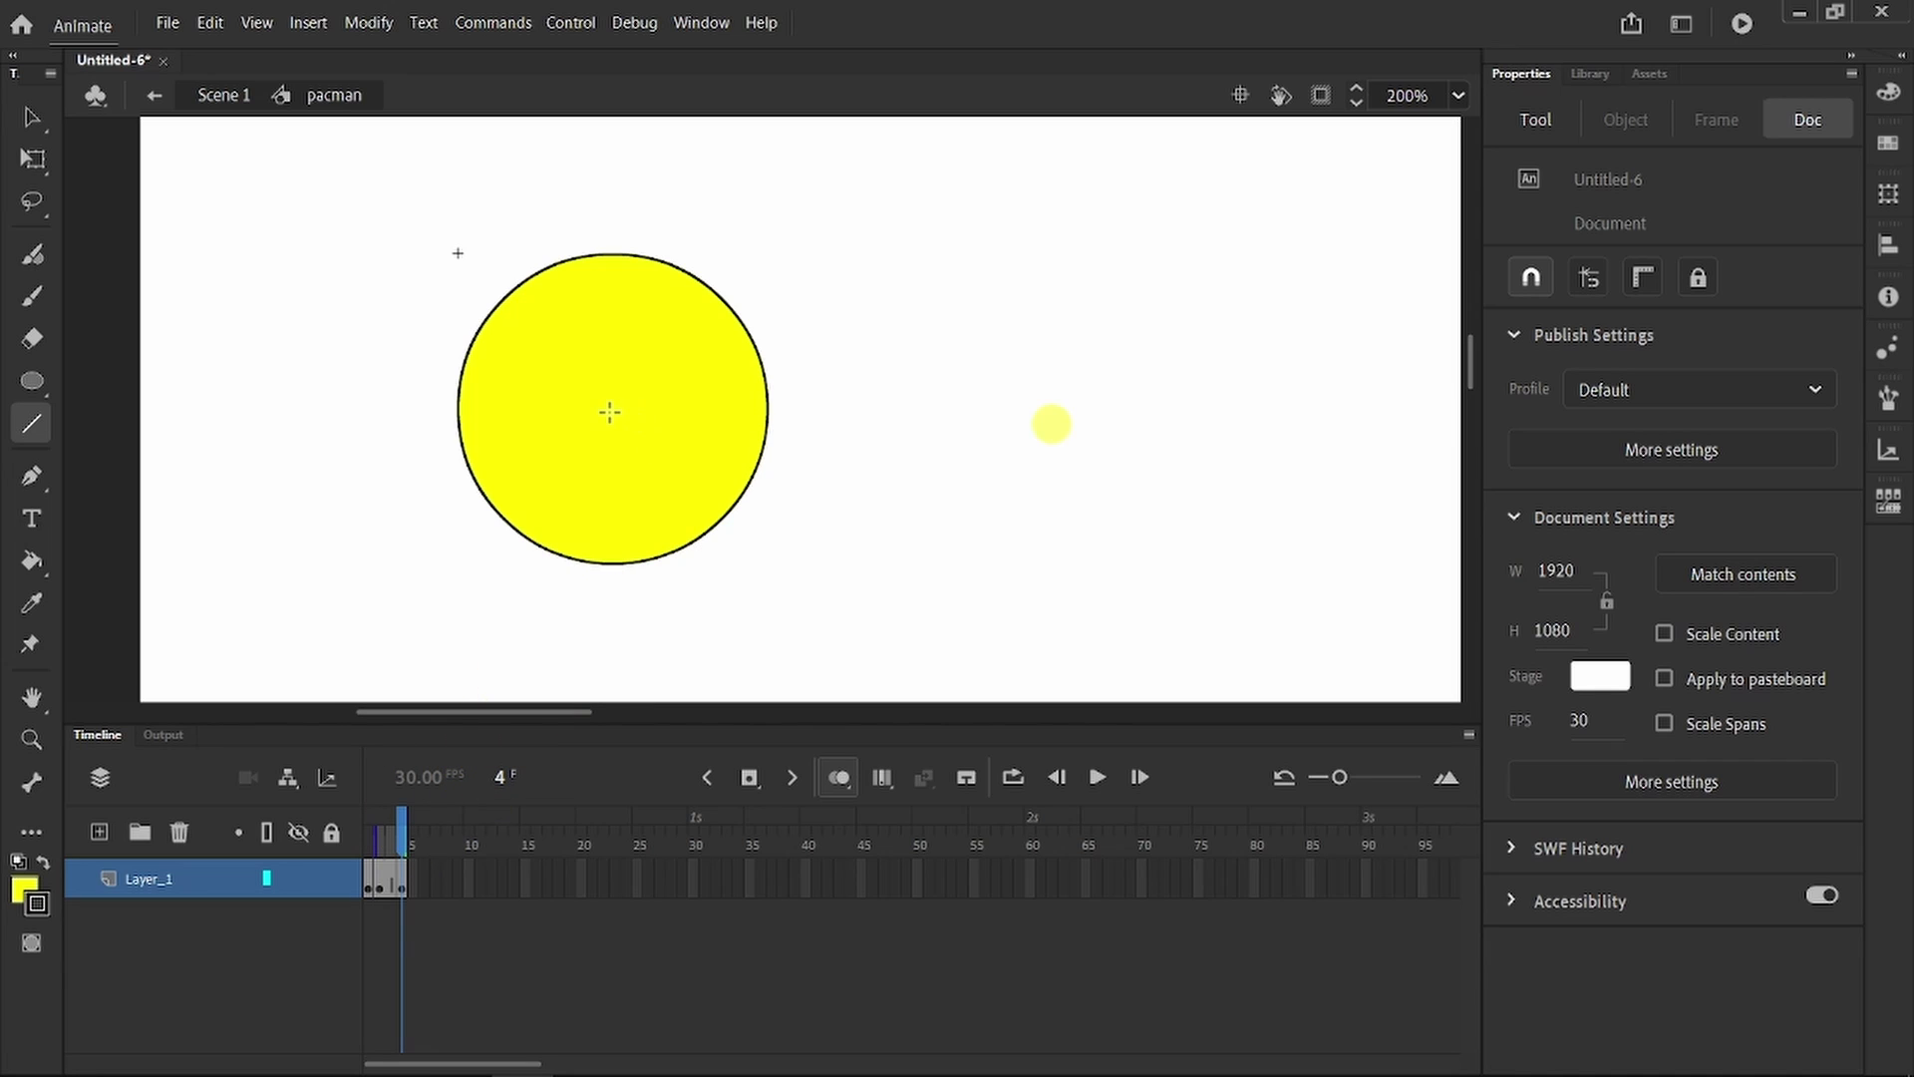
mouse_move(608, 414)
left_mouse_down()
mouse_move(773, 411)
mouse_move(775, 427)
mouse_move(768, 413)
left_mouse_up()
left_click(788, 925)
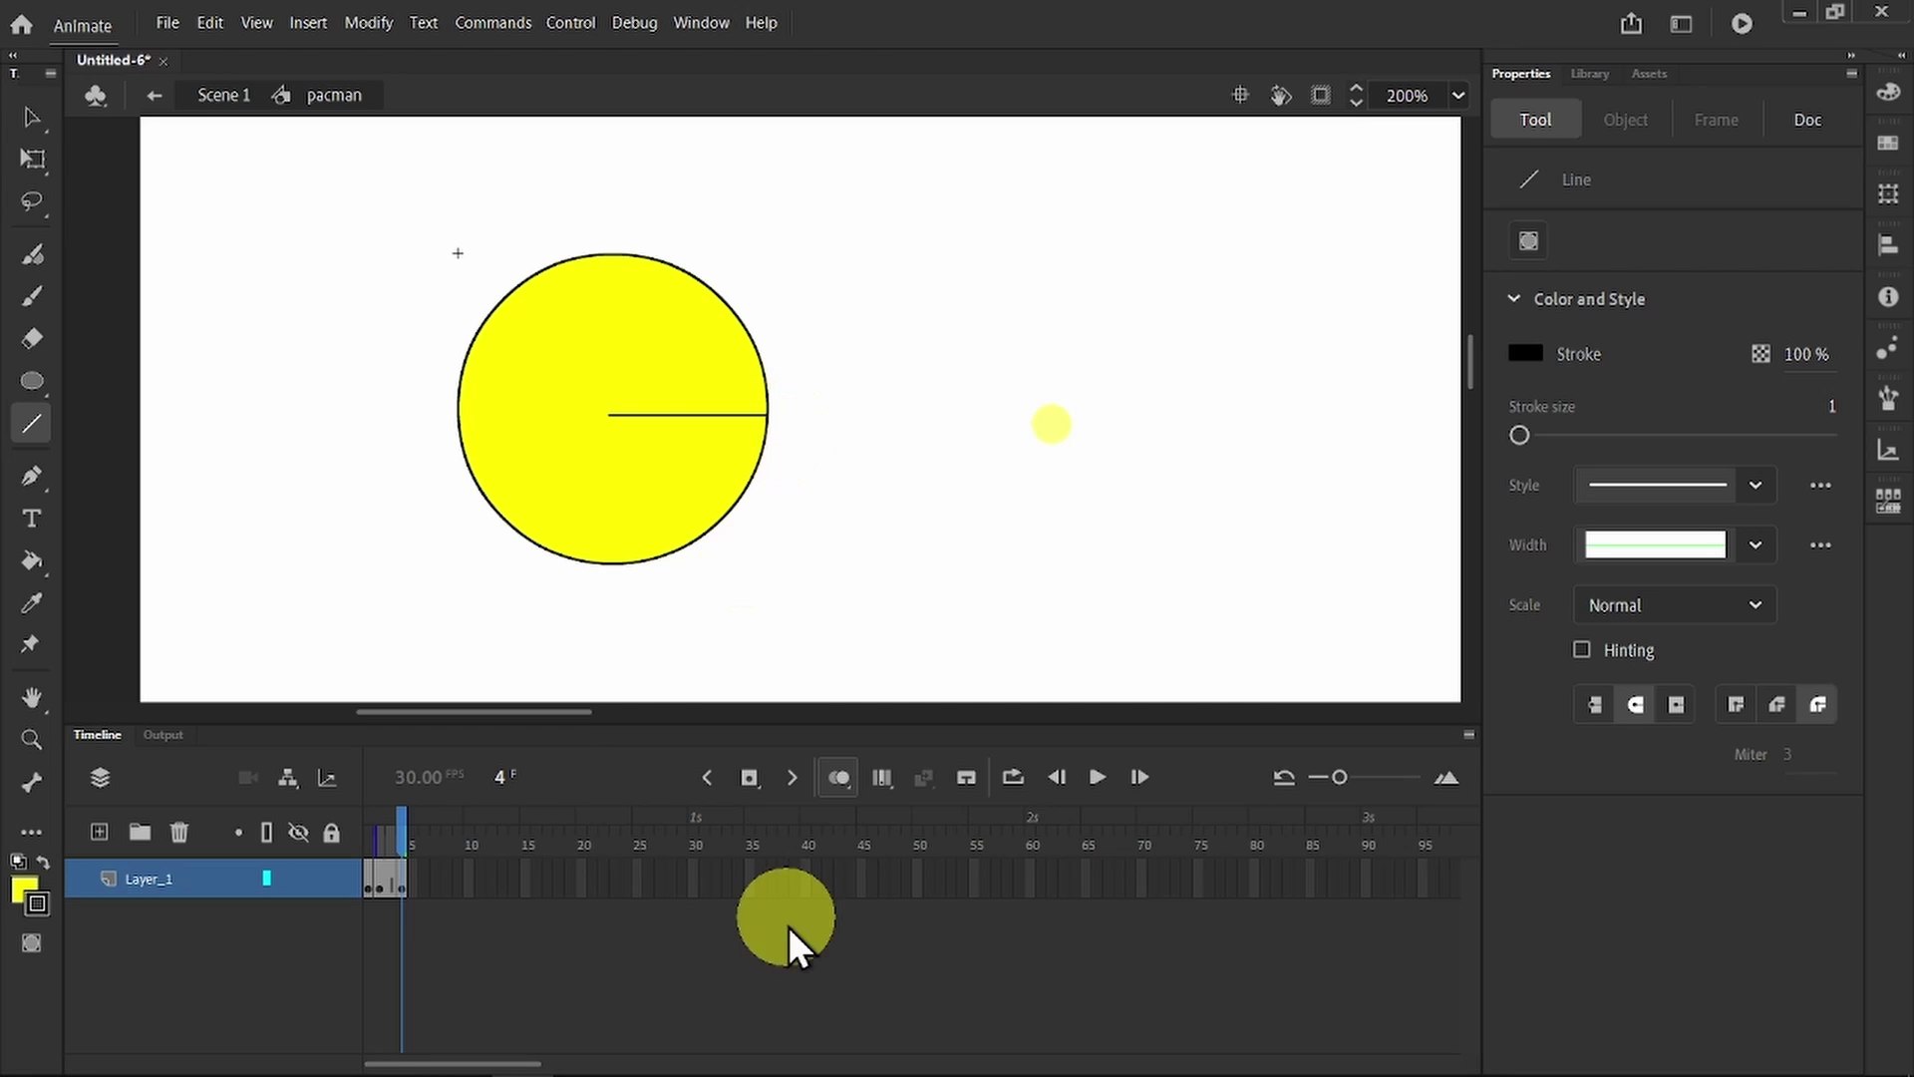
Step: Check the mouth positions around frame 3 with onion skinning and turn onion skinning off
mouse_move(452, 846)
left_mouse_down()
mouse_move(368, 811)
mouse_move(427, 822)
left_mouse_up()
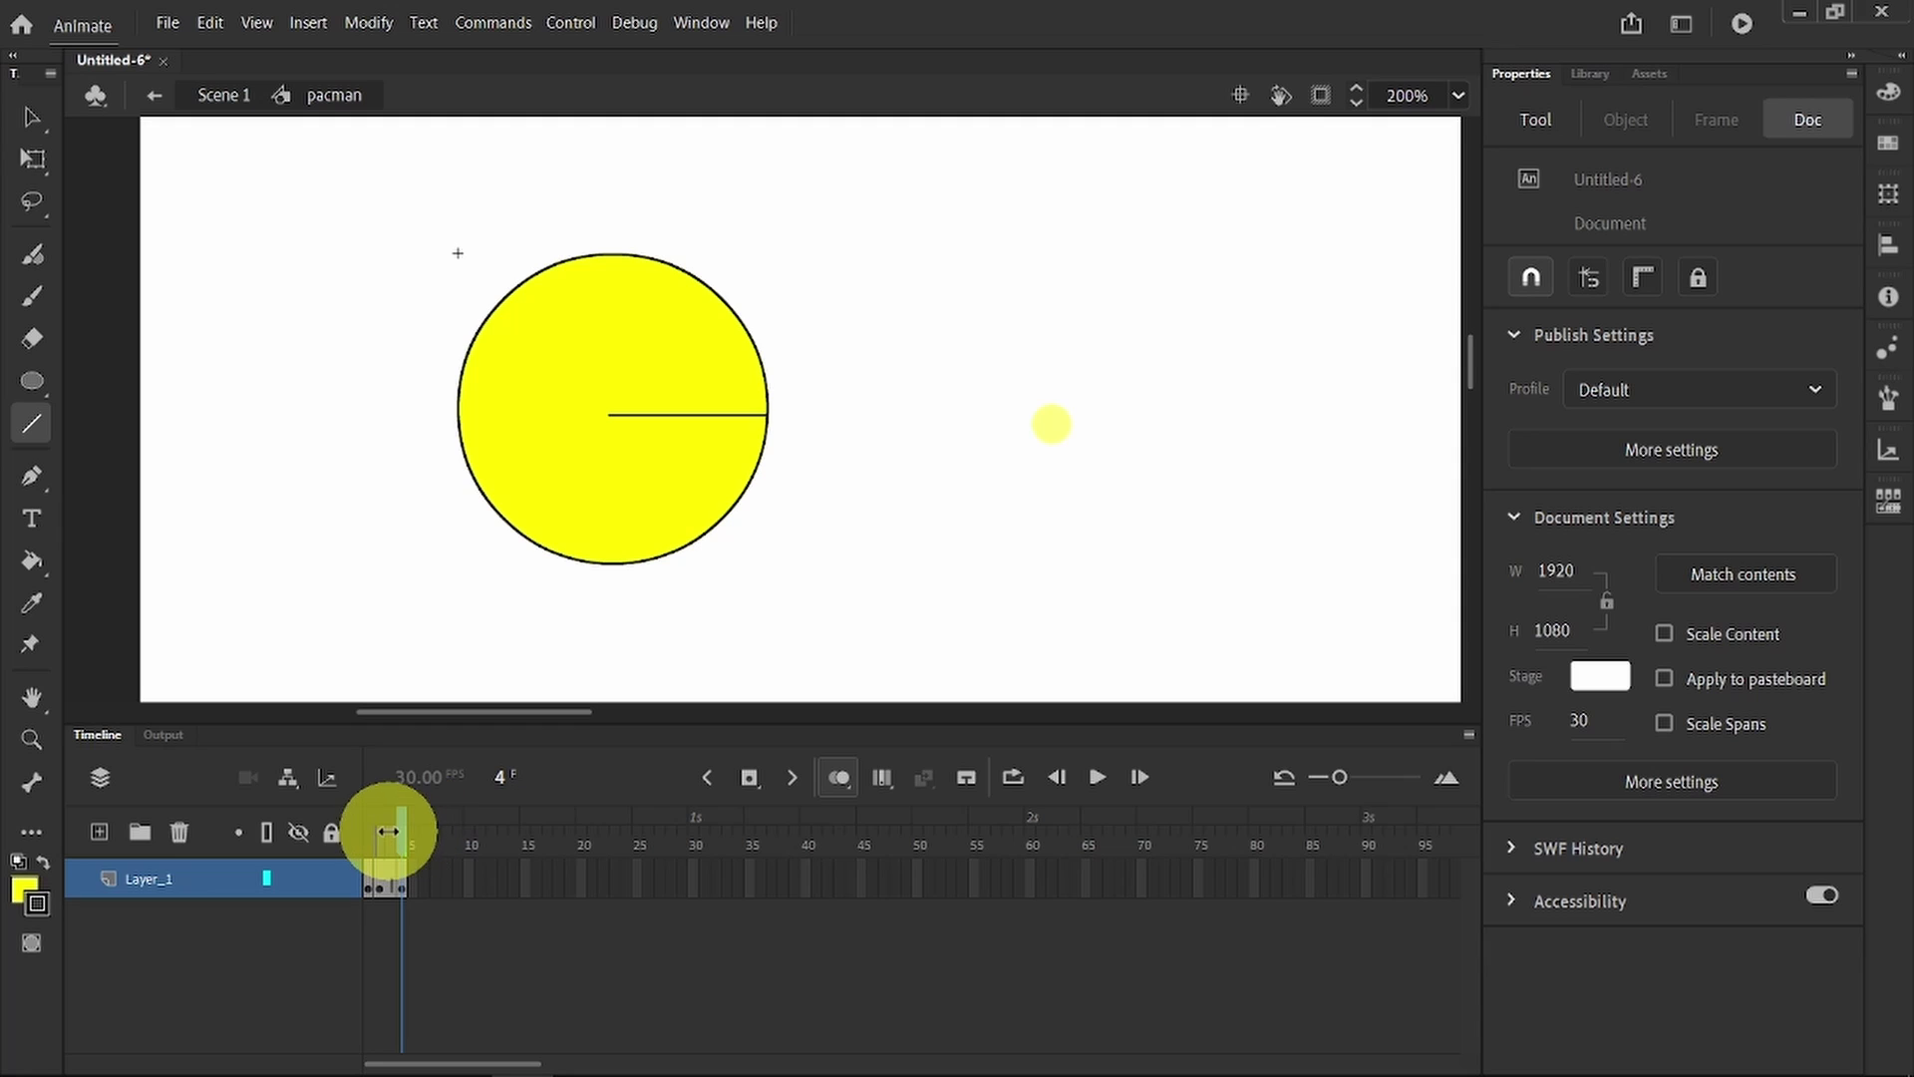
left_click(392, 828)
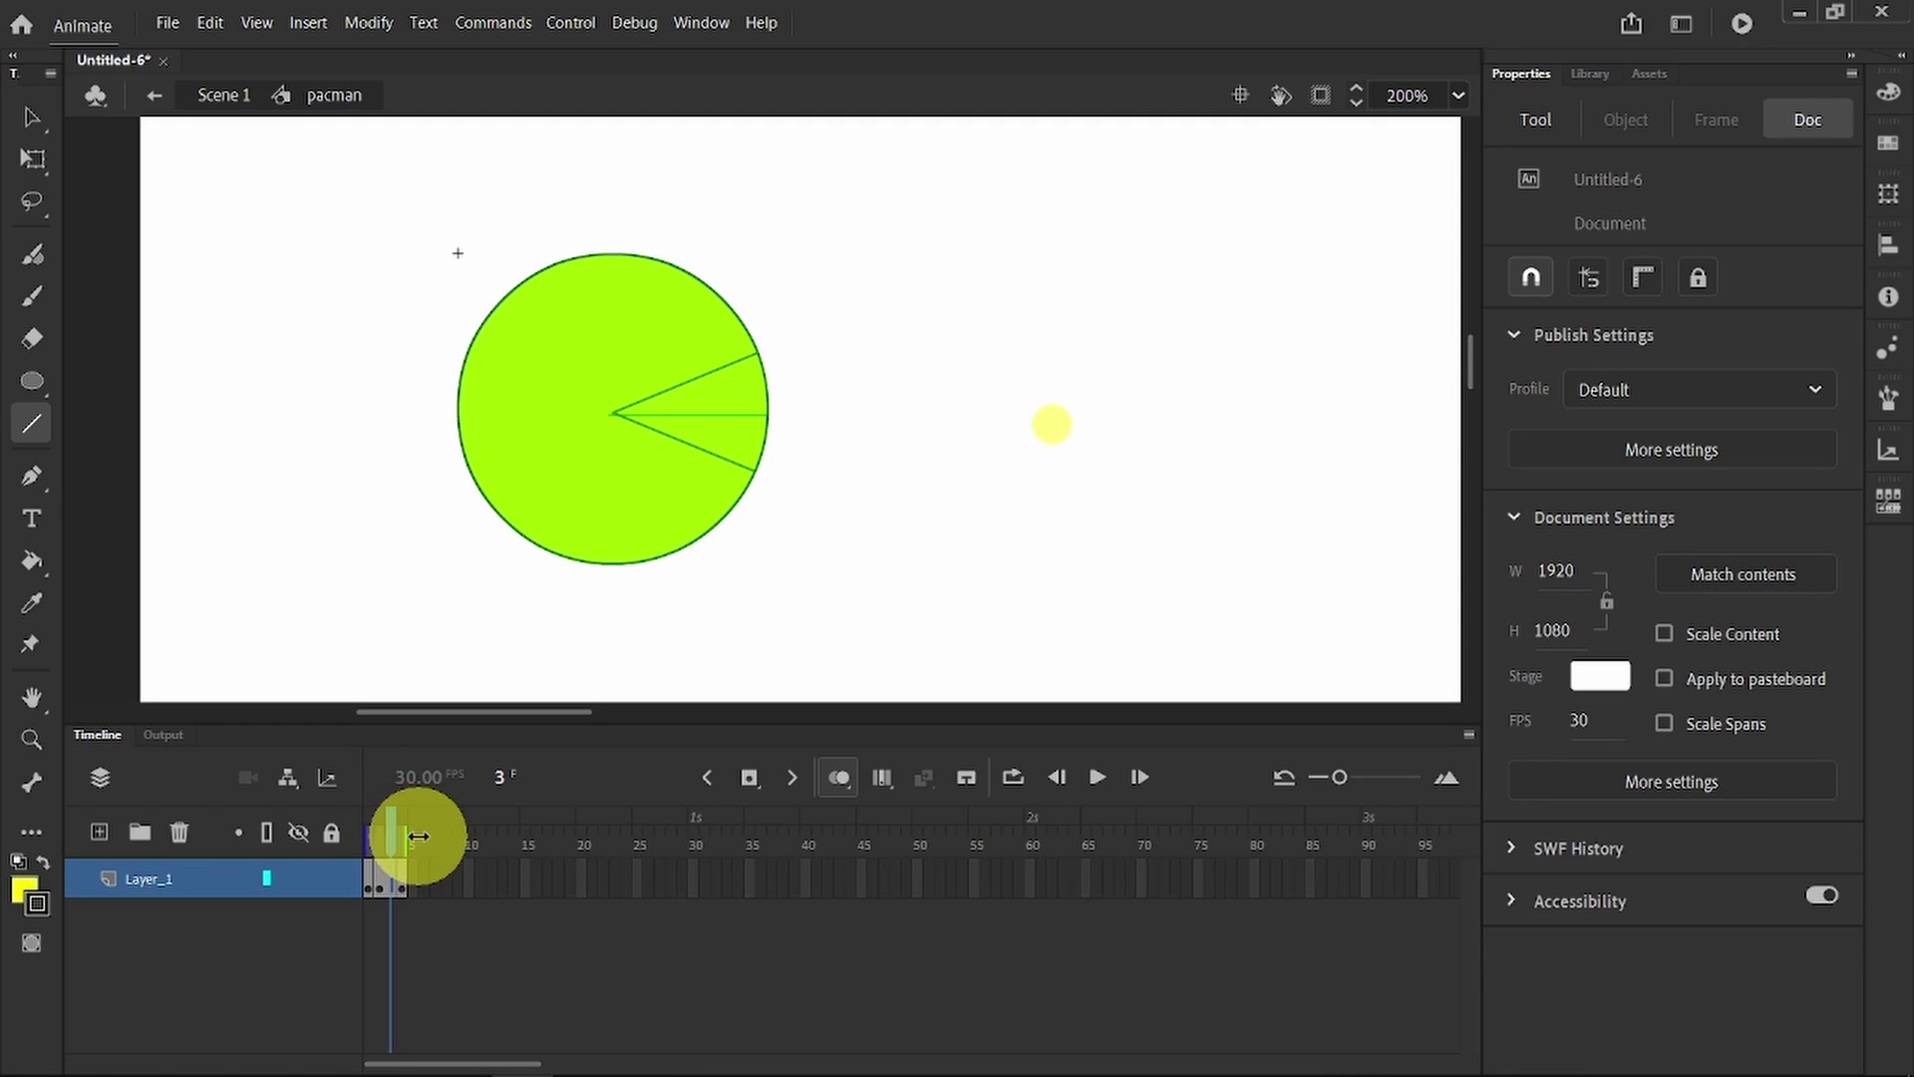
left_click(854, 775)
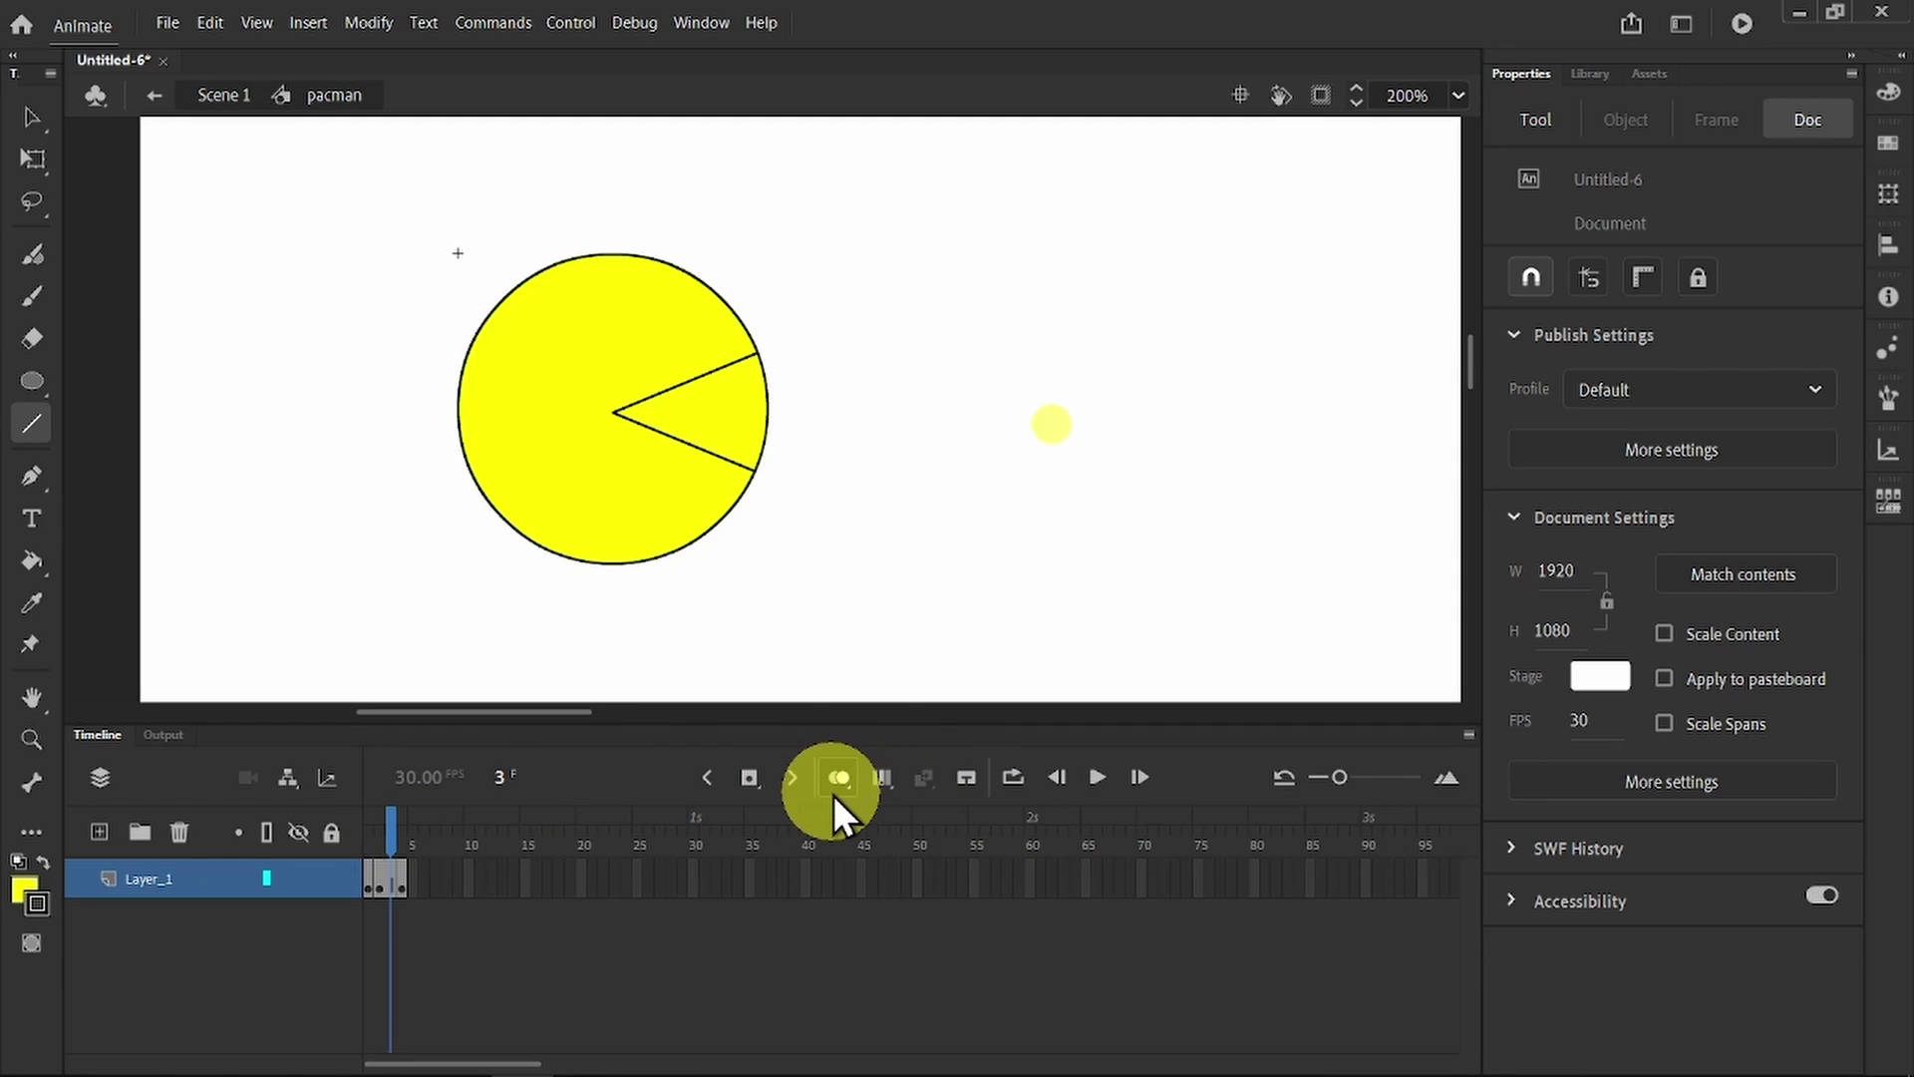
Step: Delete the yellow mouth wedge and its outer arc from the drawing shown at frame 3
left_click(34, 113)
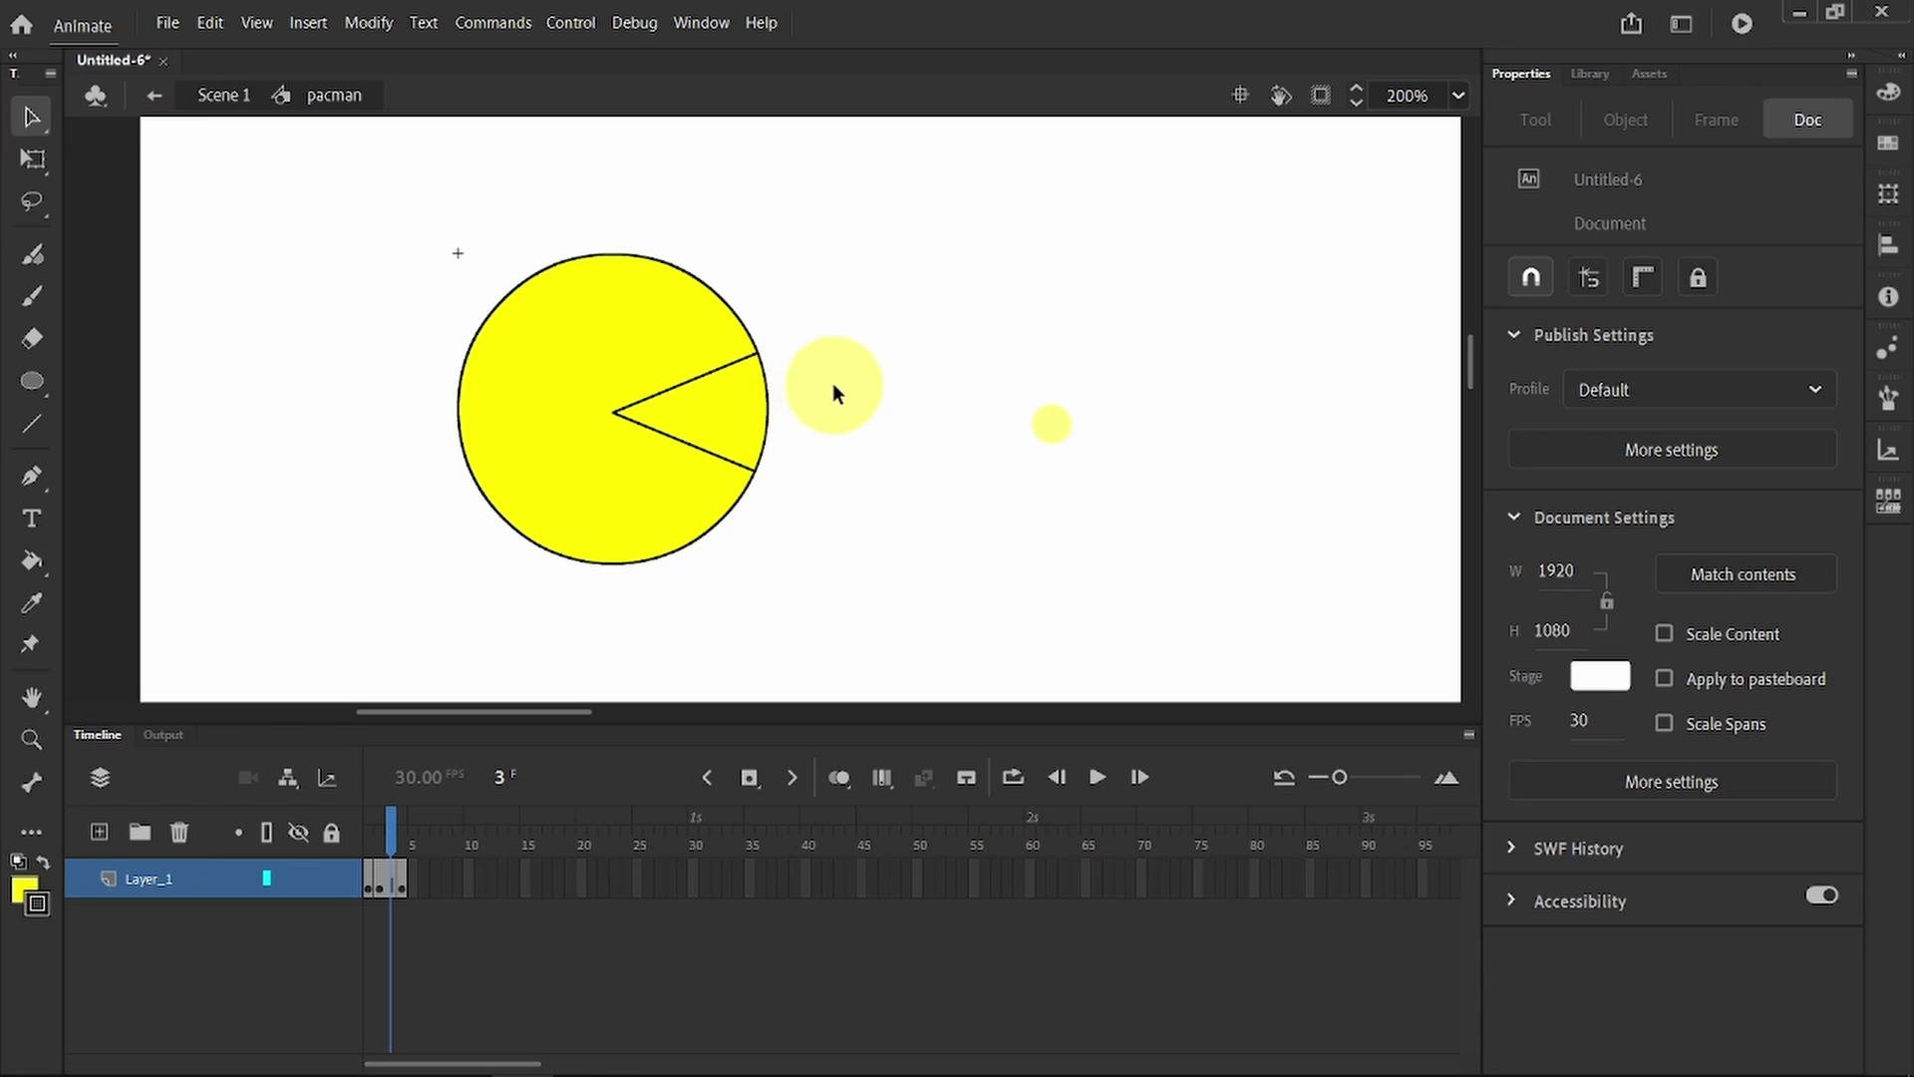
left_click(740, 415)
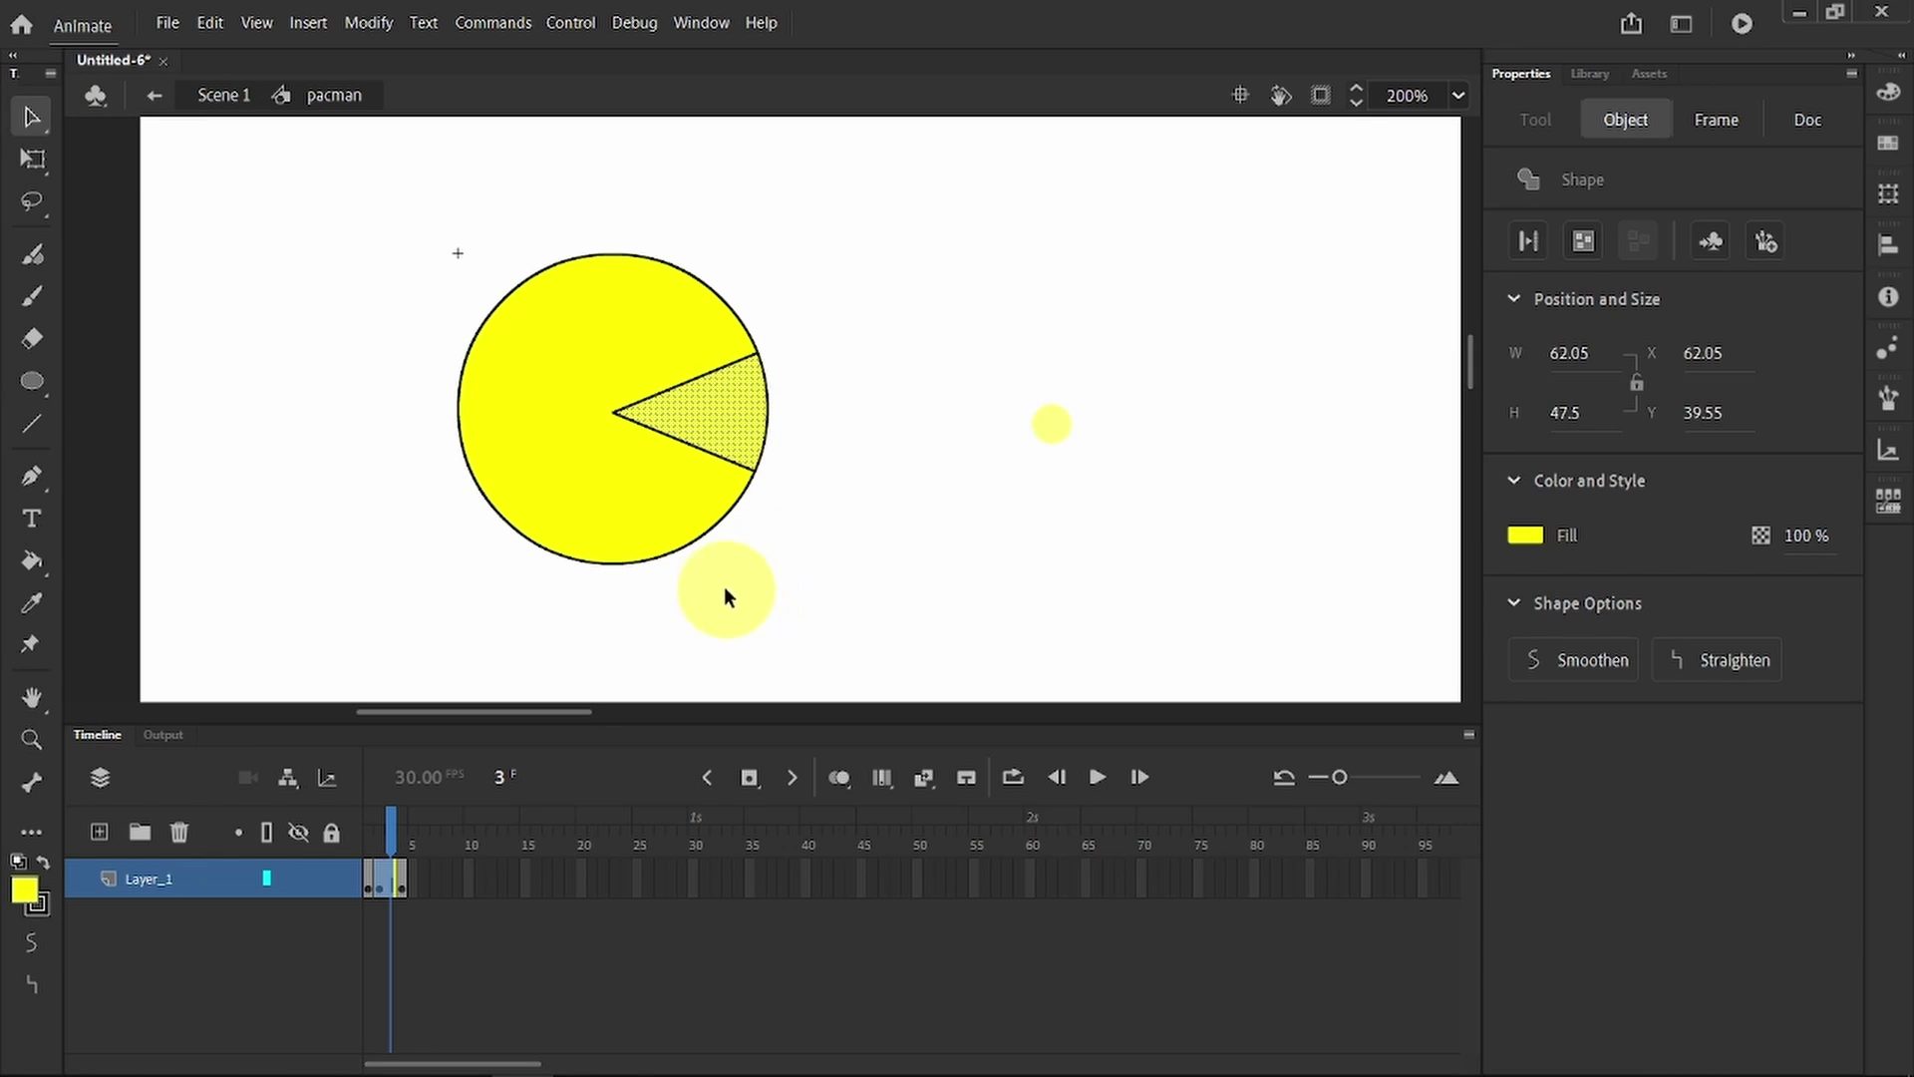
key("Delete")
left_click(769, 415)
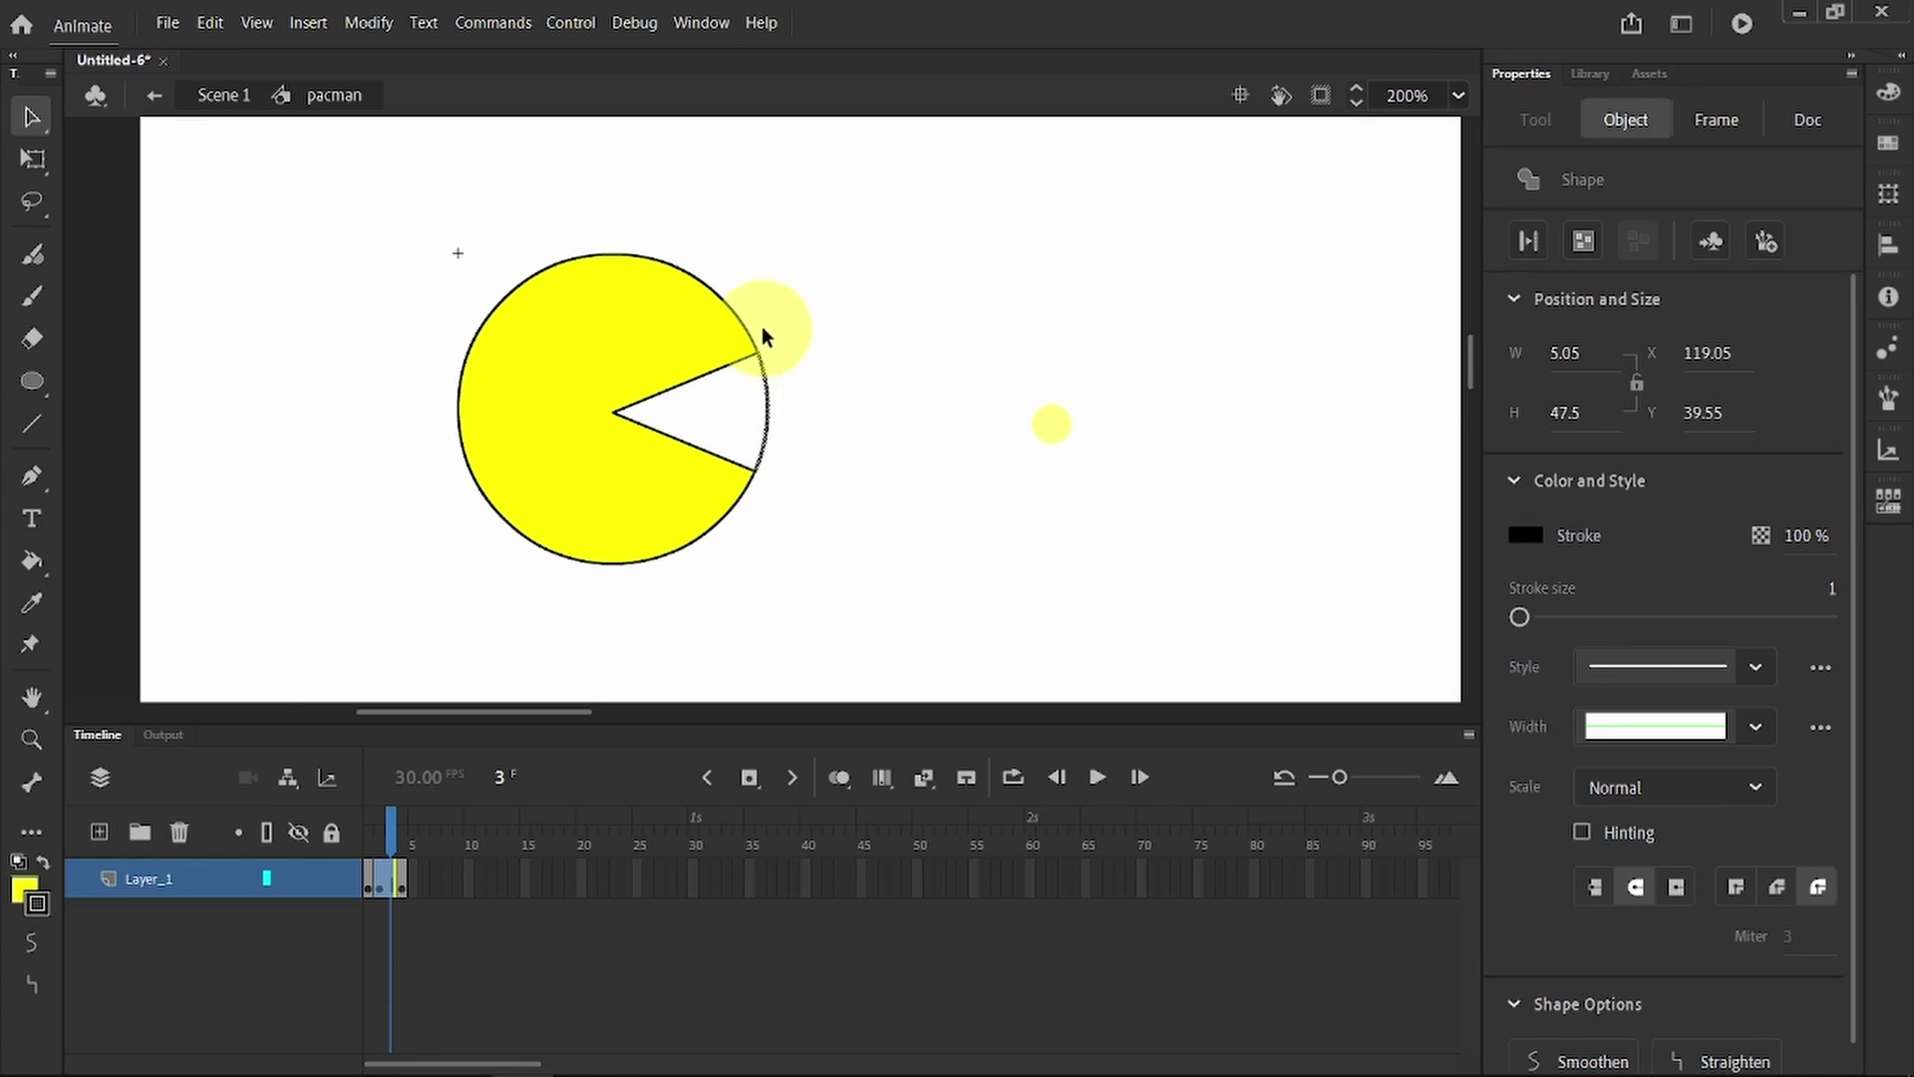
key("Delete")
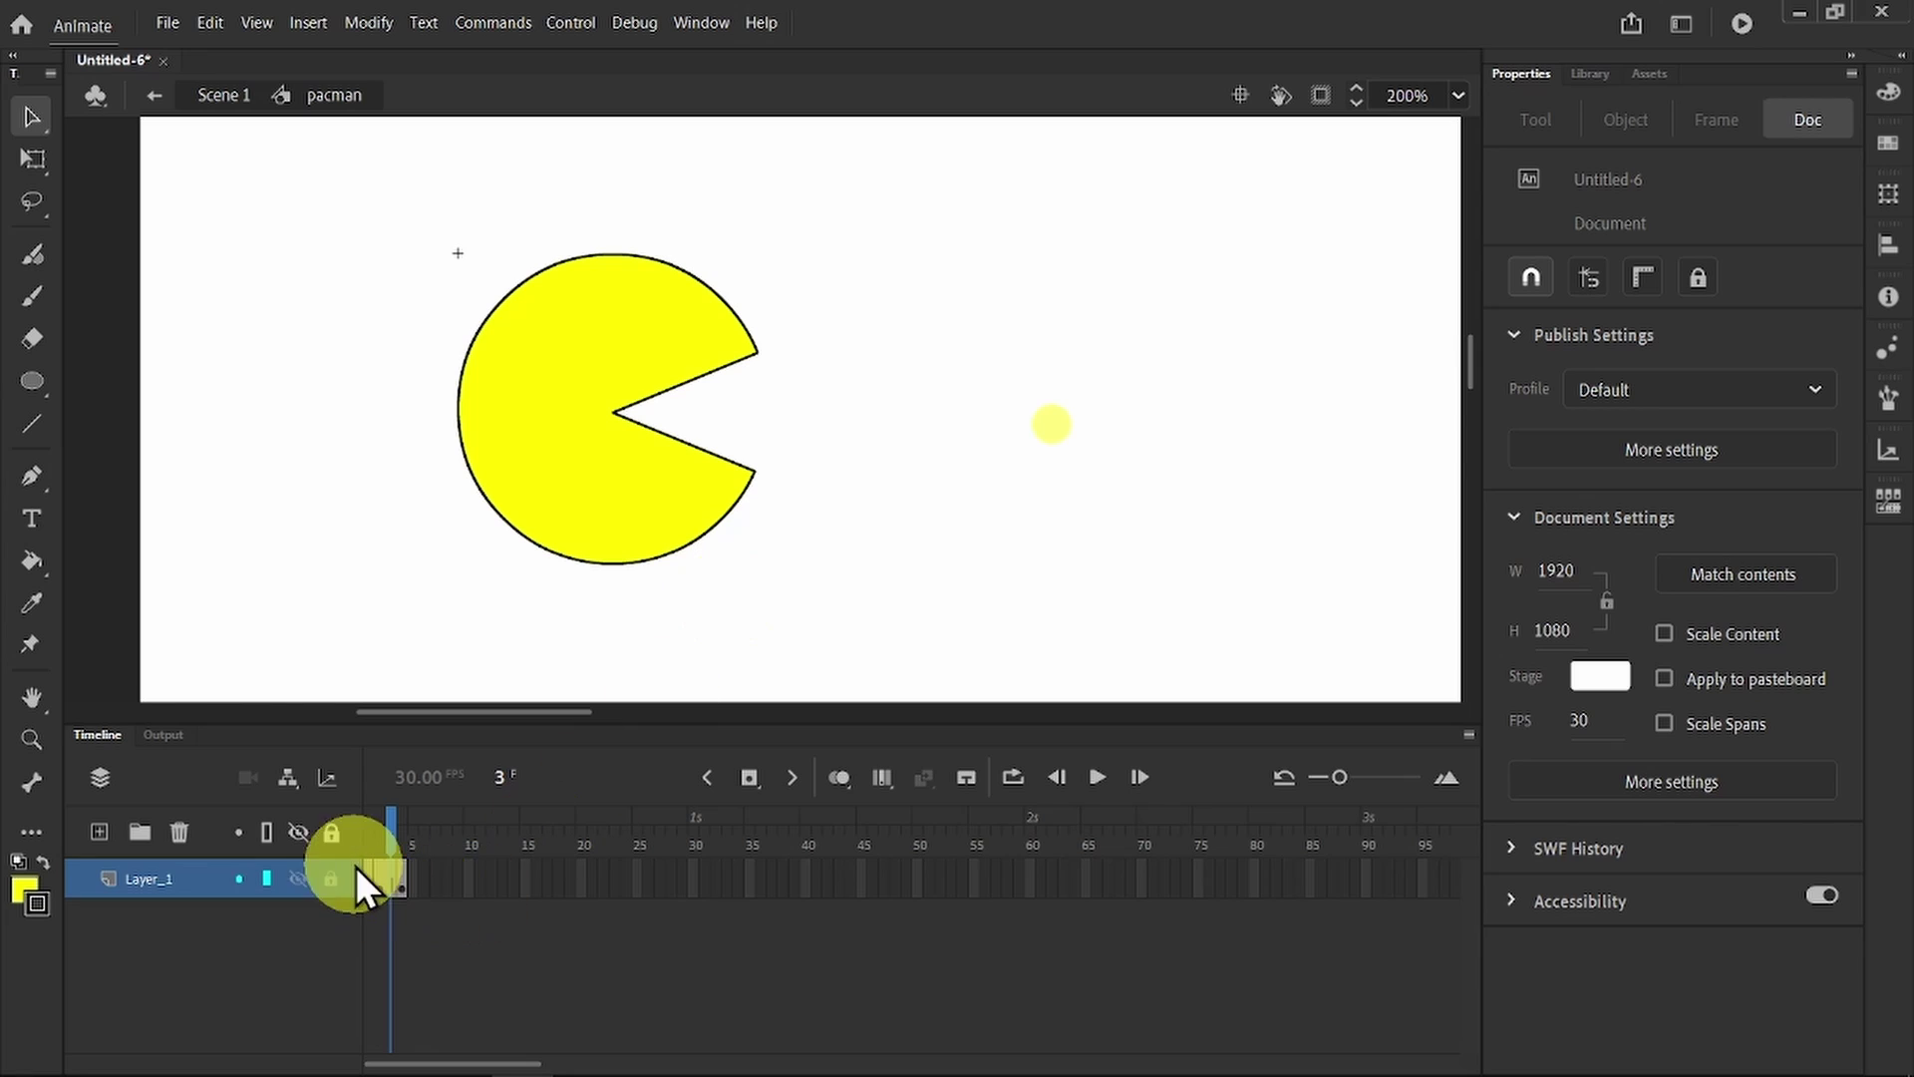
Step: Delete the yellow mouth wedge and its outer arc from the wide-open mouth on frame 1
left_click_drag(375, 828, 371, 829)
left_click(729, 409)
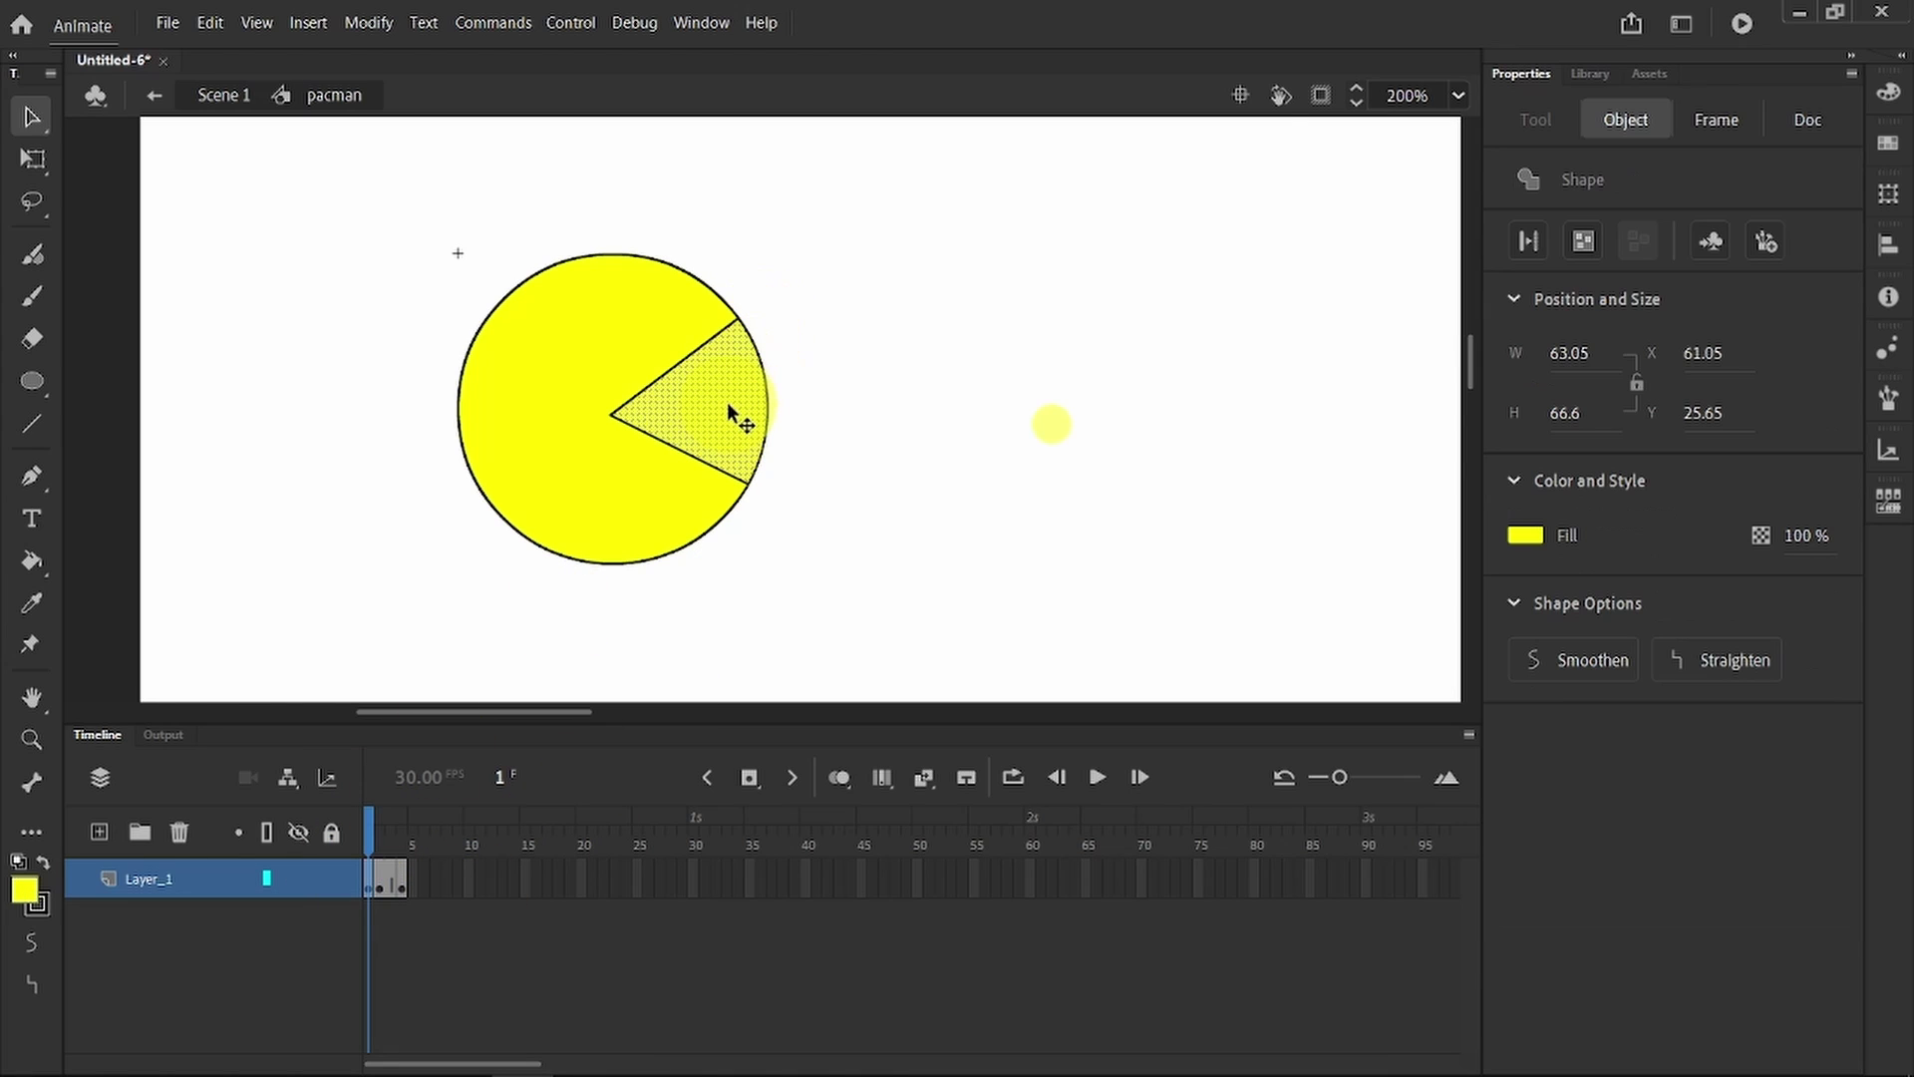
key("Delete")
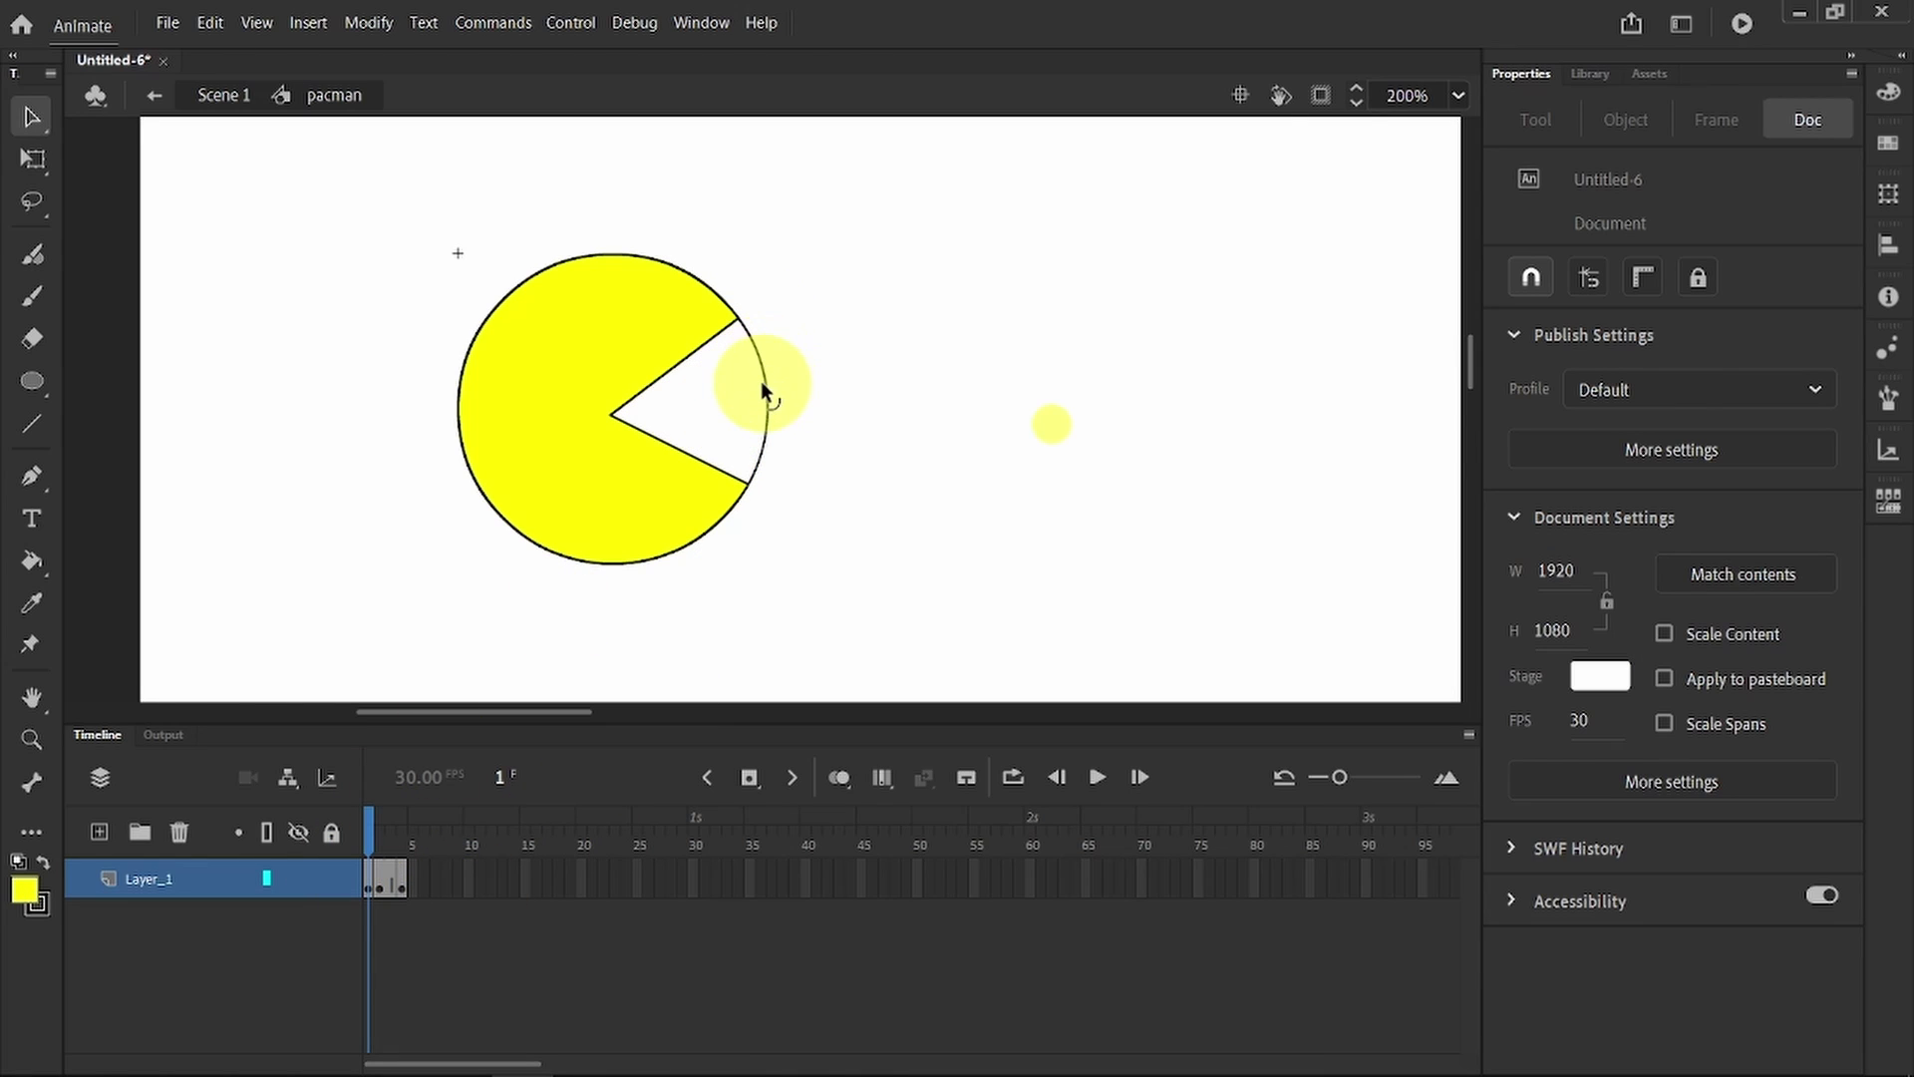
left_click(764, 387)
key("Delete")
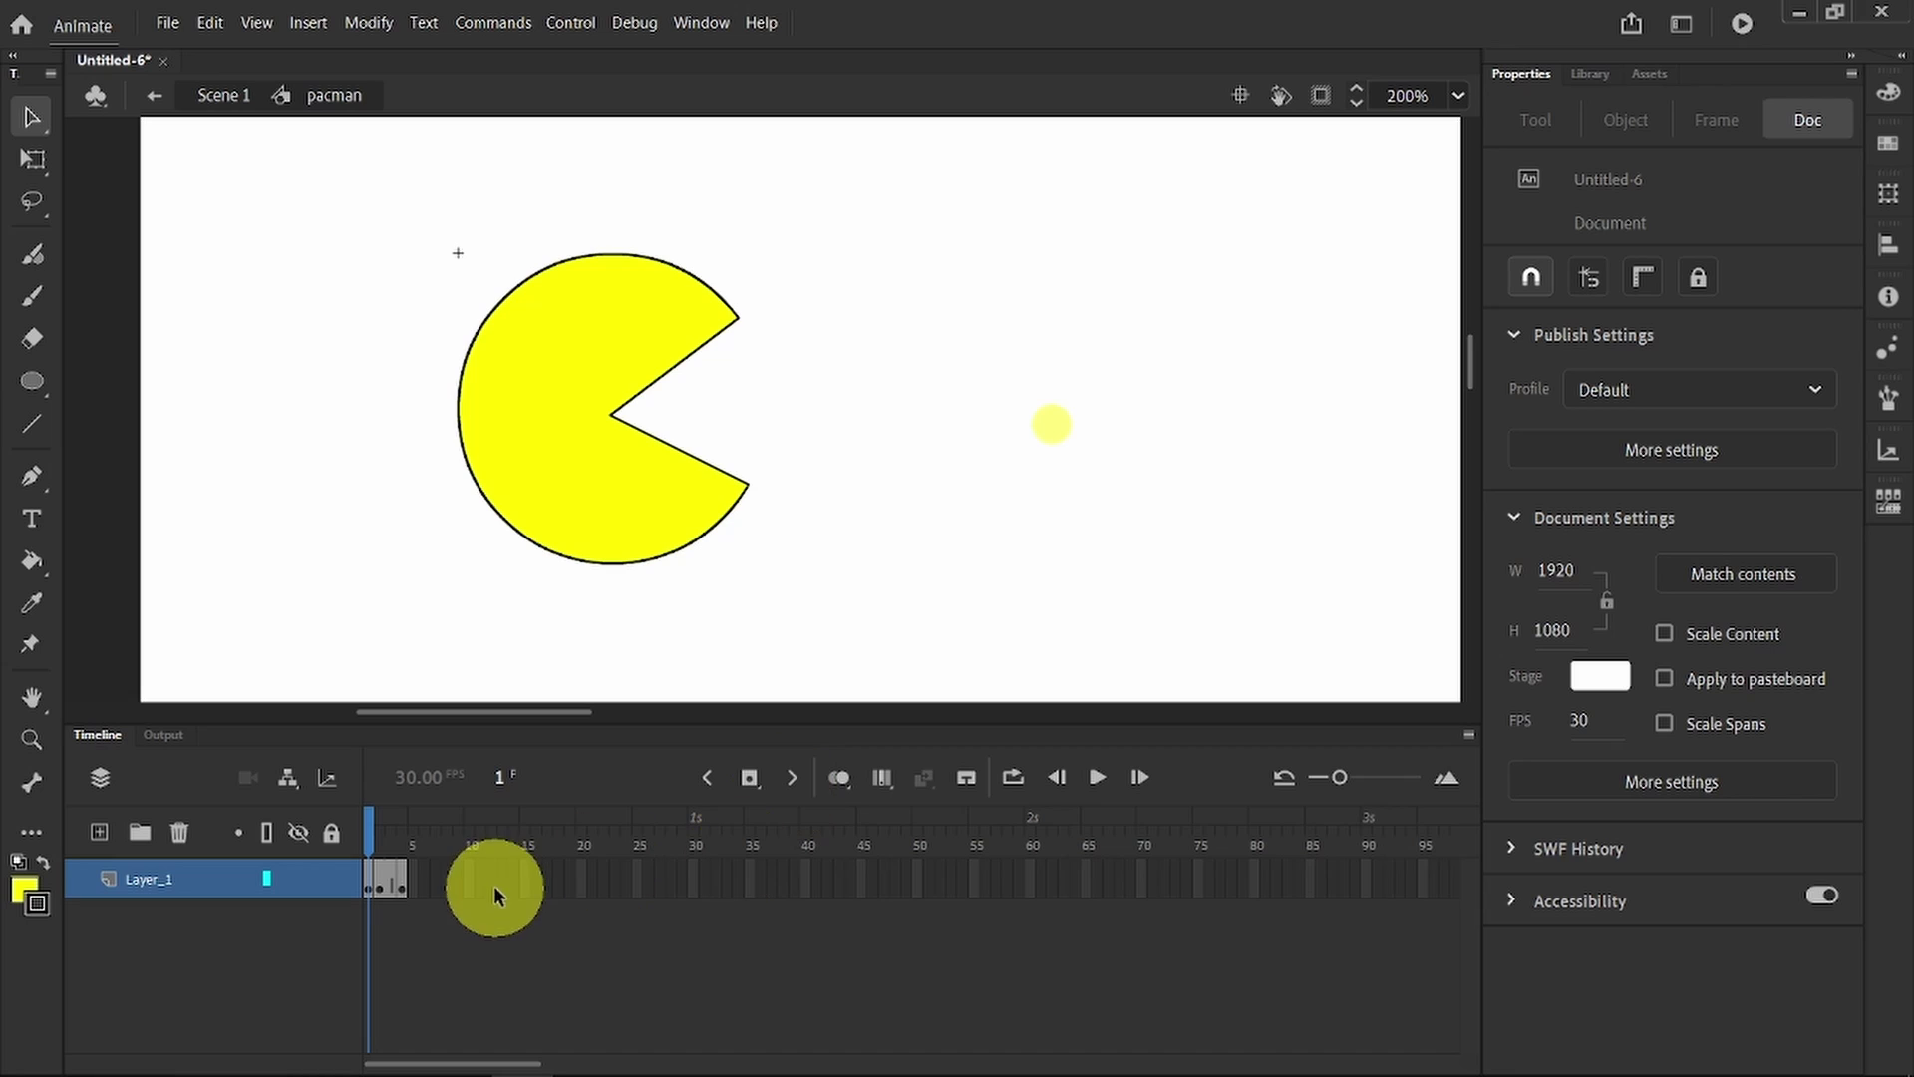
left_click_drag(370, 822, 162, 855)
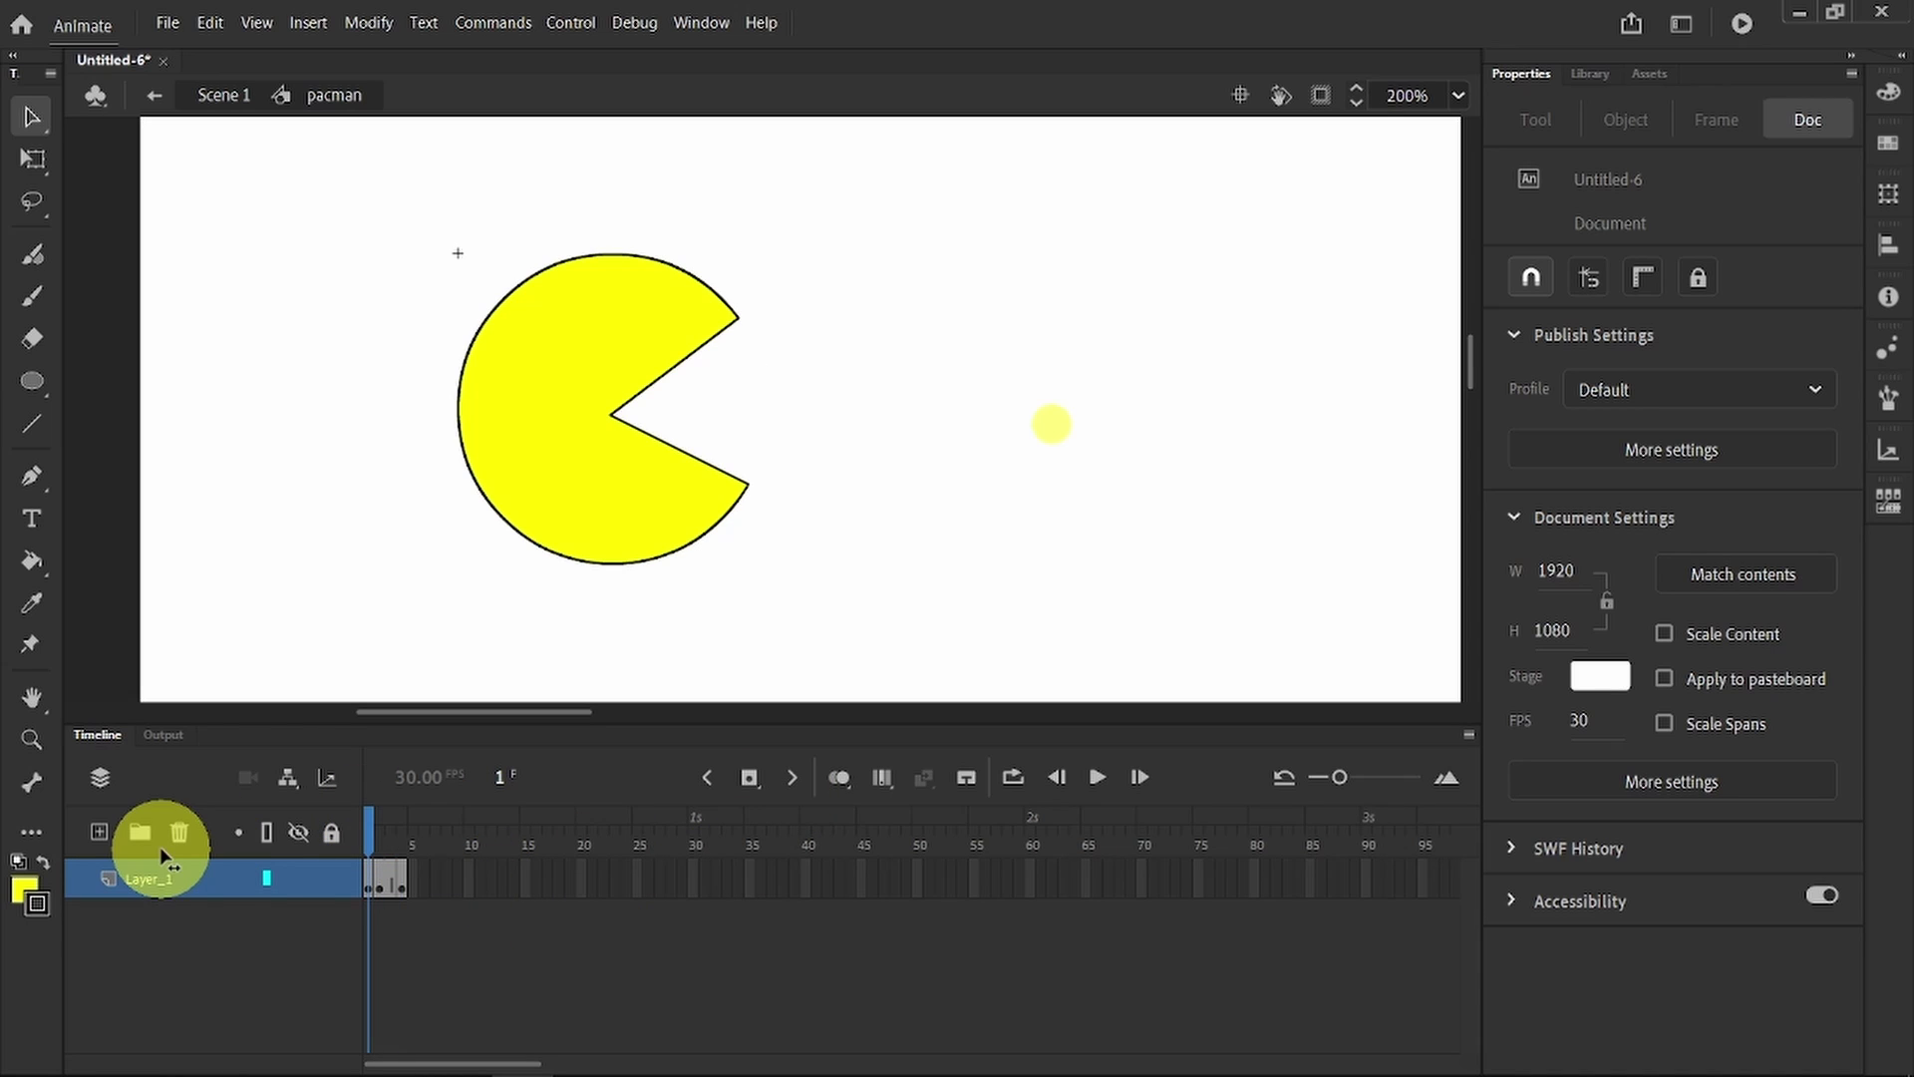
Step: Copy the medium-open mouth keyframe from frame 2 and paste it at frame 6 of the pacman symbol's timeline
right_click(381, 868)
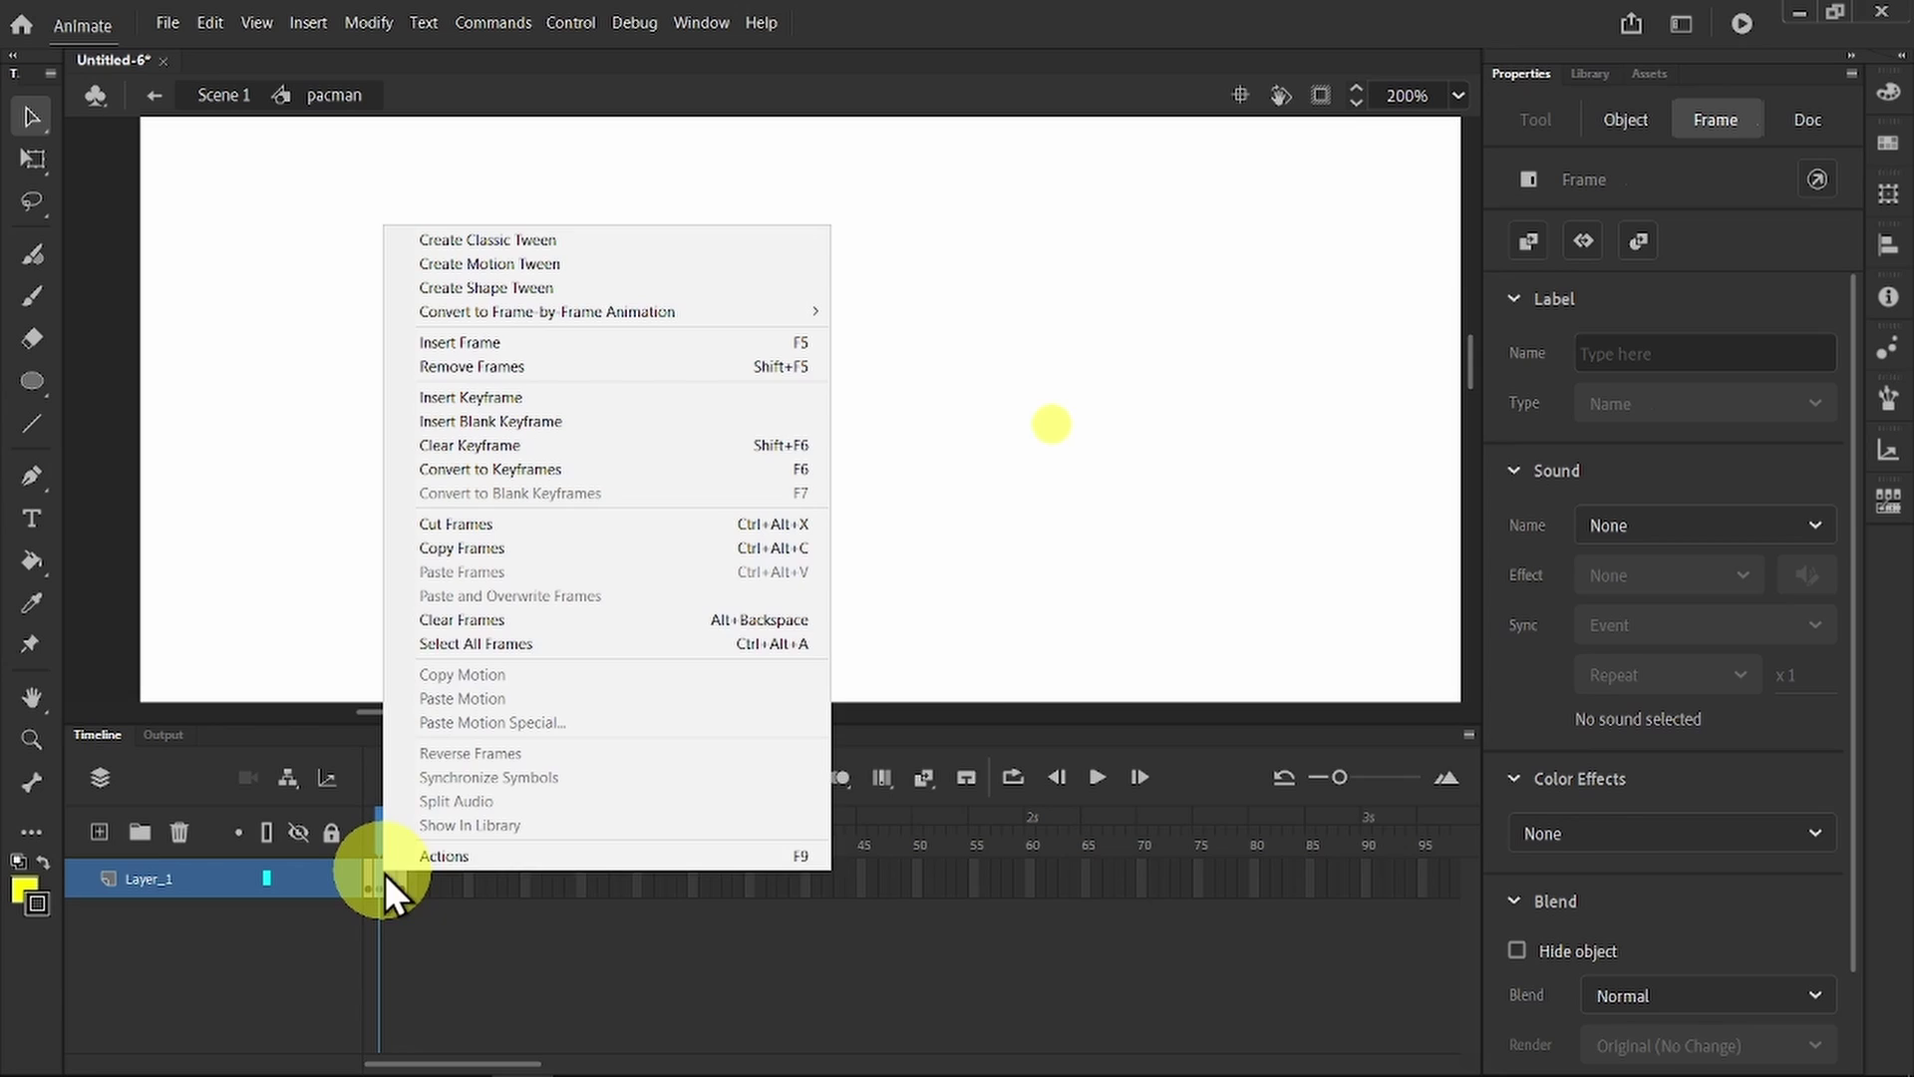
left_click(453, 556)
mouse_move(434, 875)
left_mouse_down()
mouse_move(399, 882)
mouse_move(423, 876)
left_mouse_up()
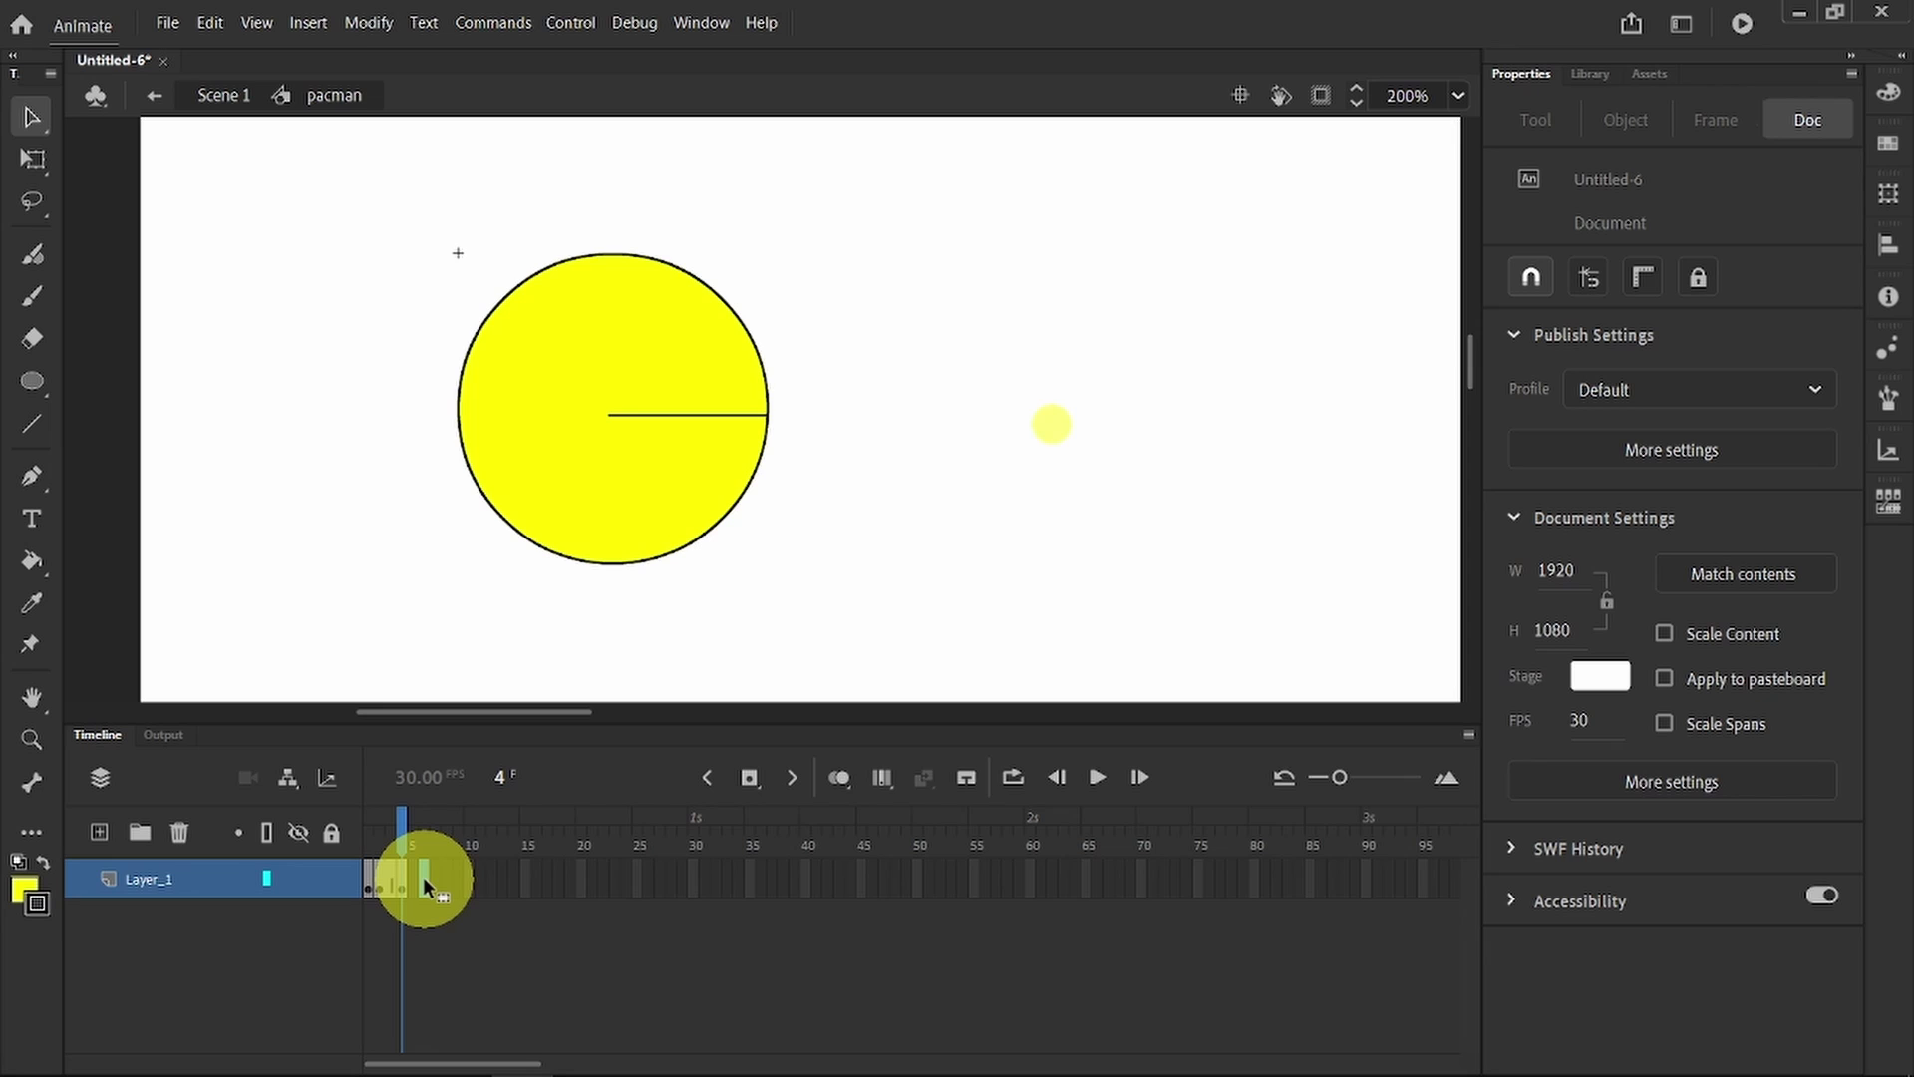
right_click(423, 877)
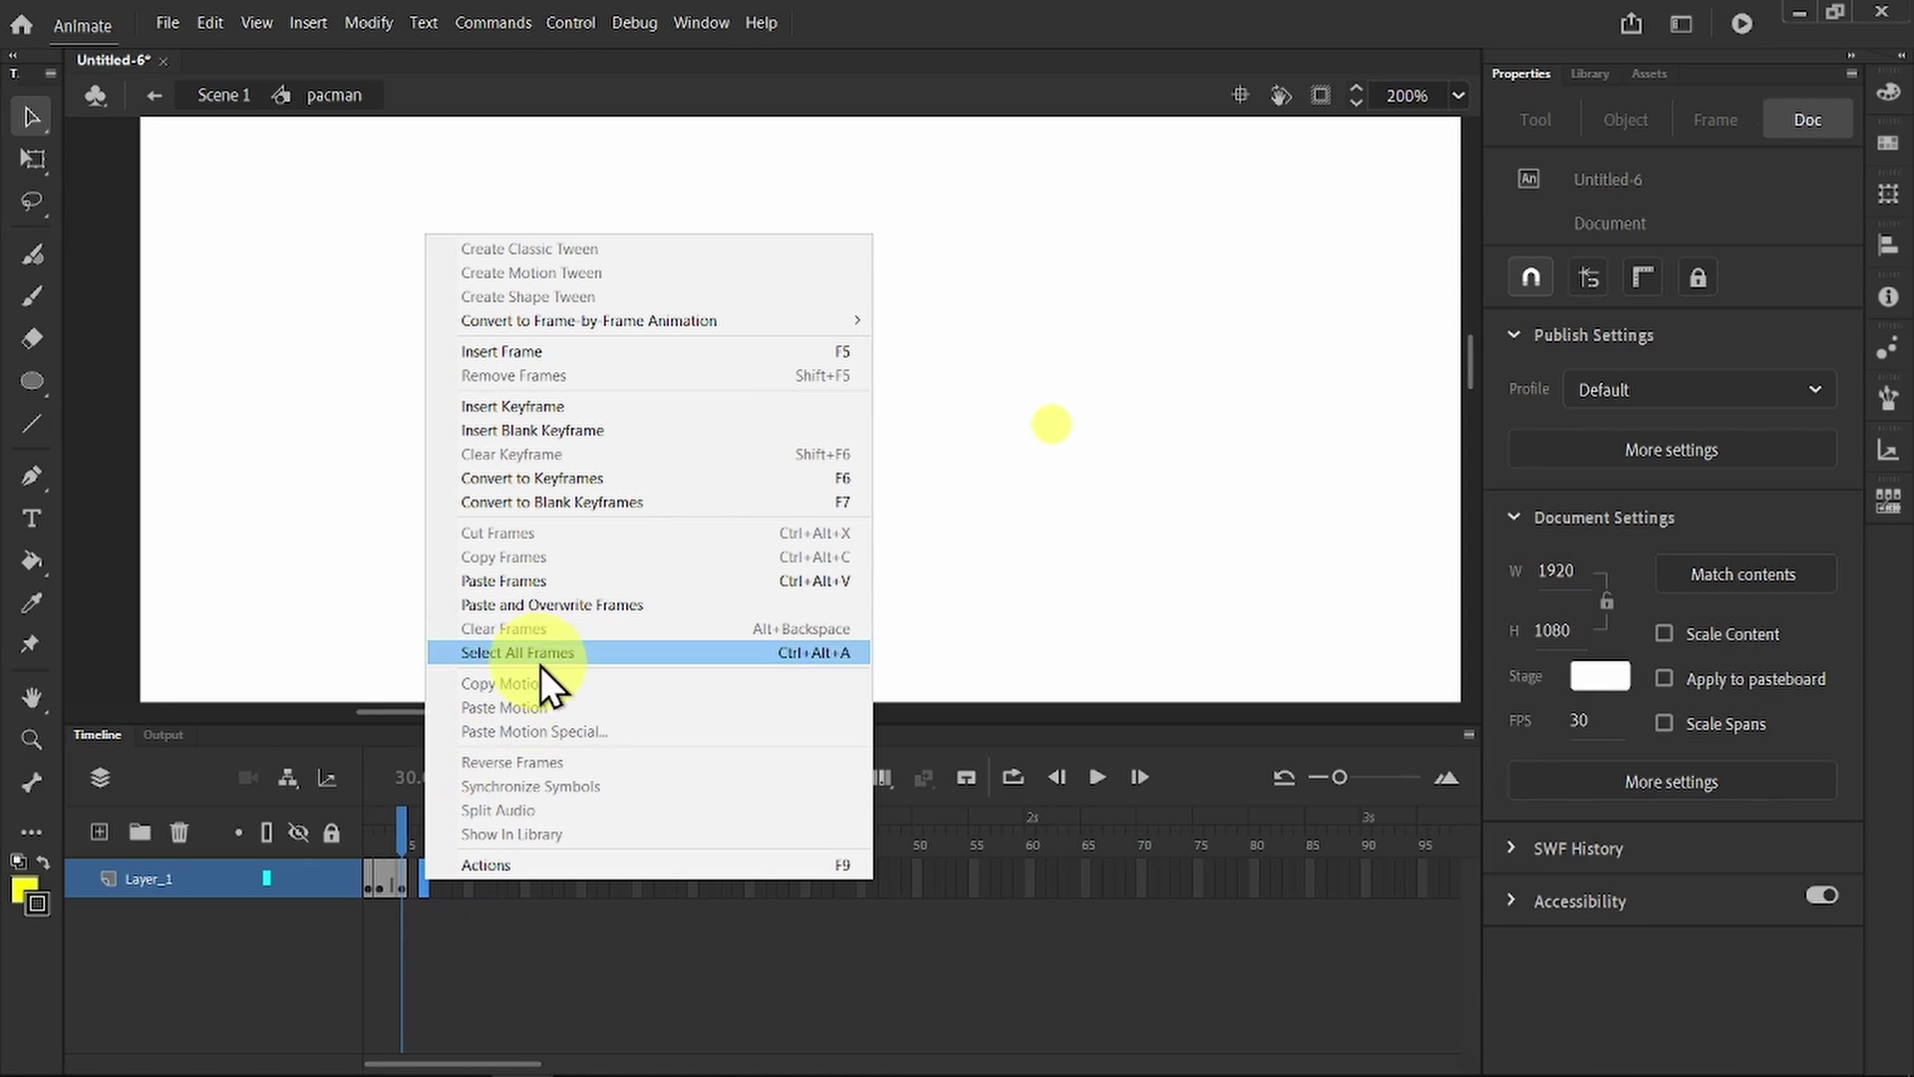
left_click(539, 584)
Step: Copy the wide-open mouth keyframe from frame 1 to frame 8 and scrub through the mouth cycle
left_click_drag(415, 844, 359, 883)
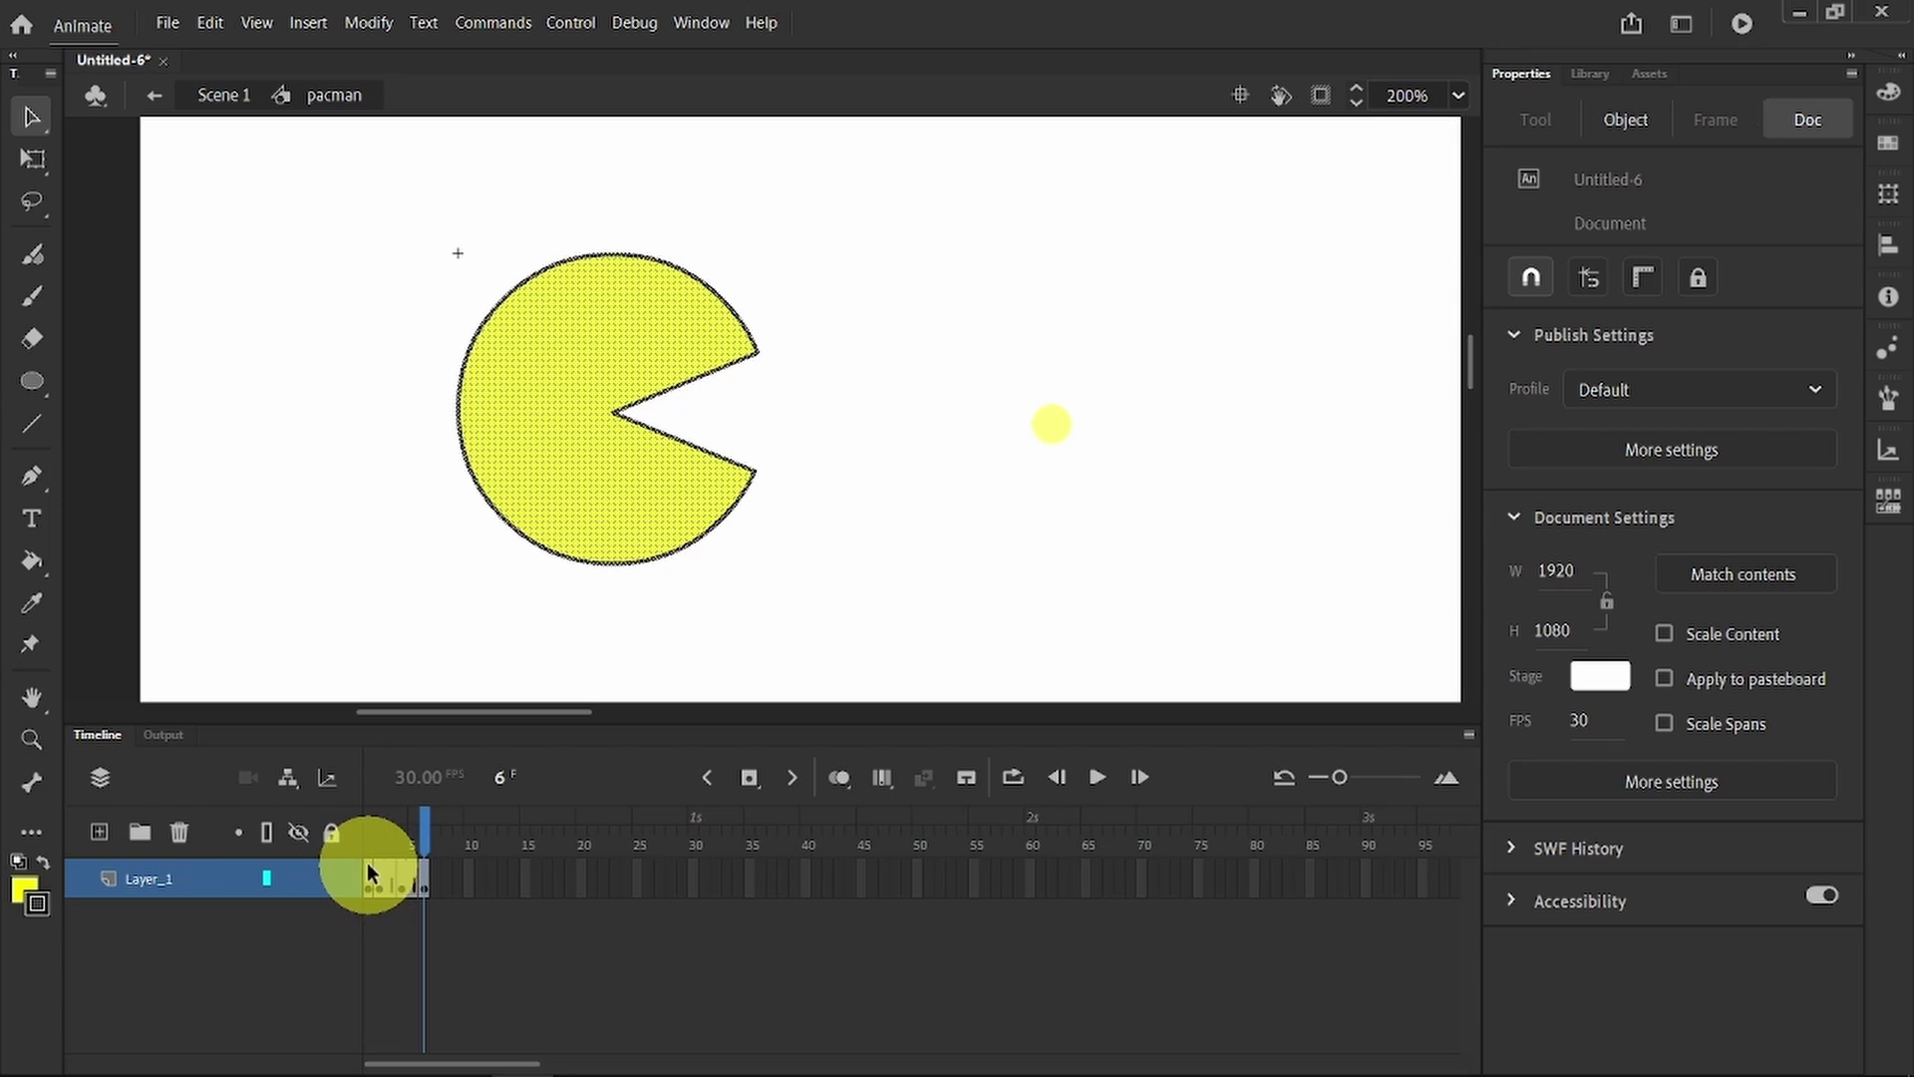
left_click(371, 846)
right_click(369, 875)
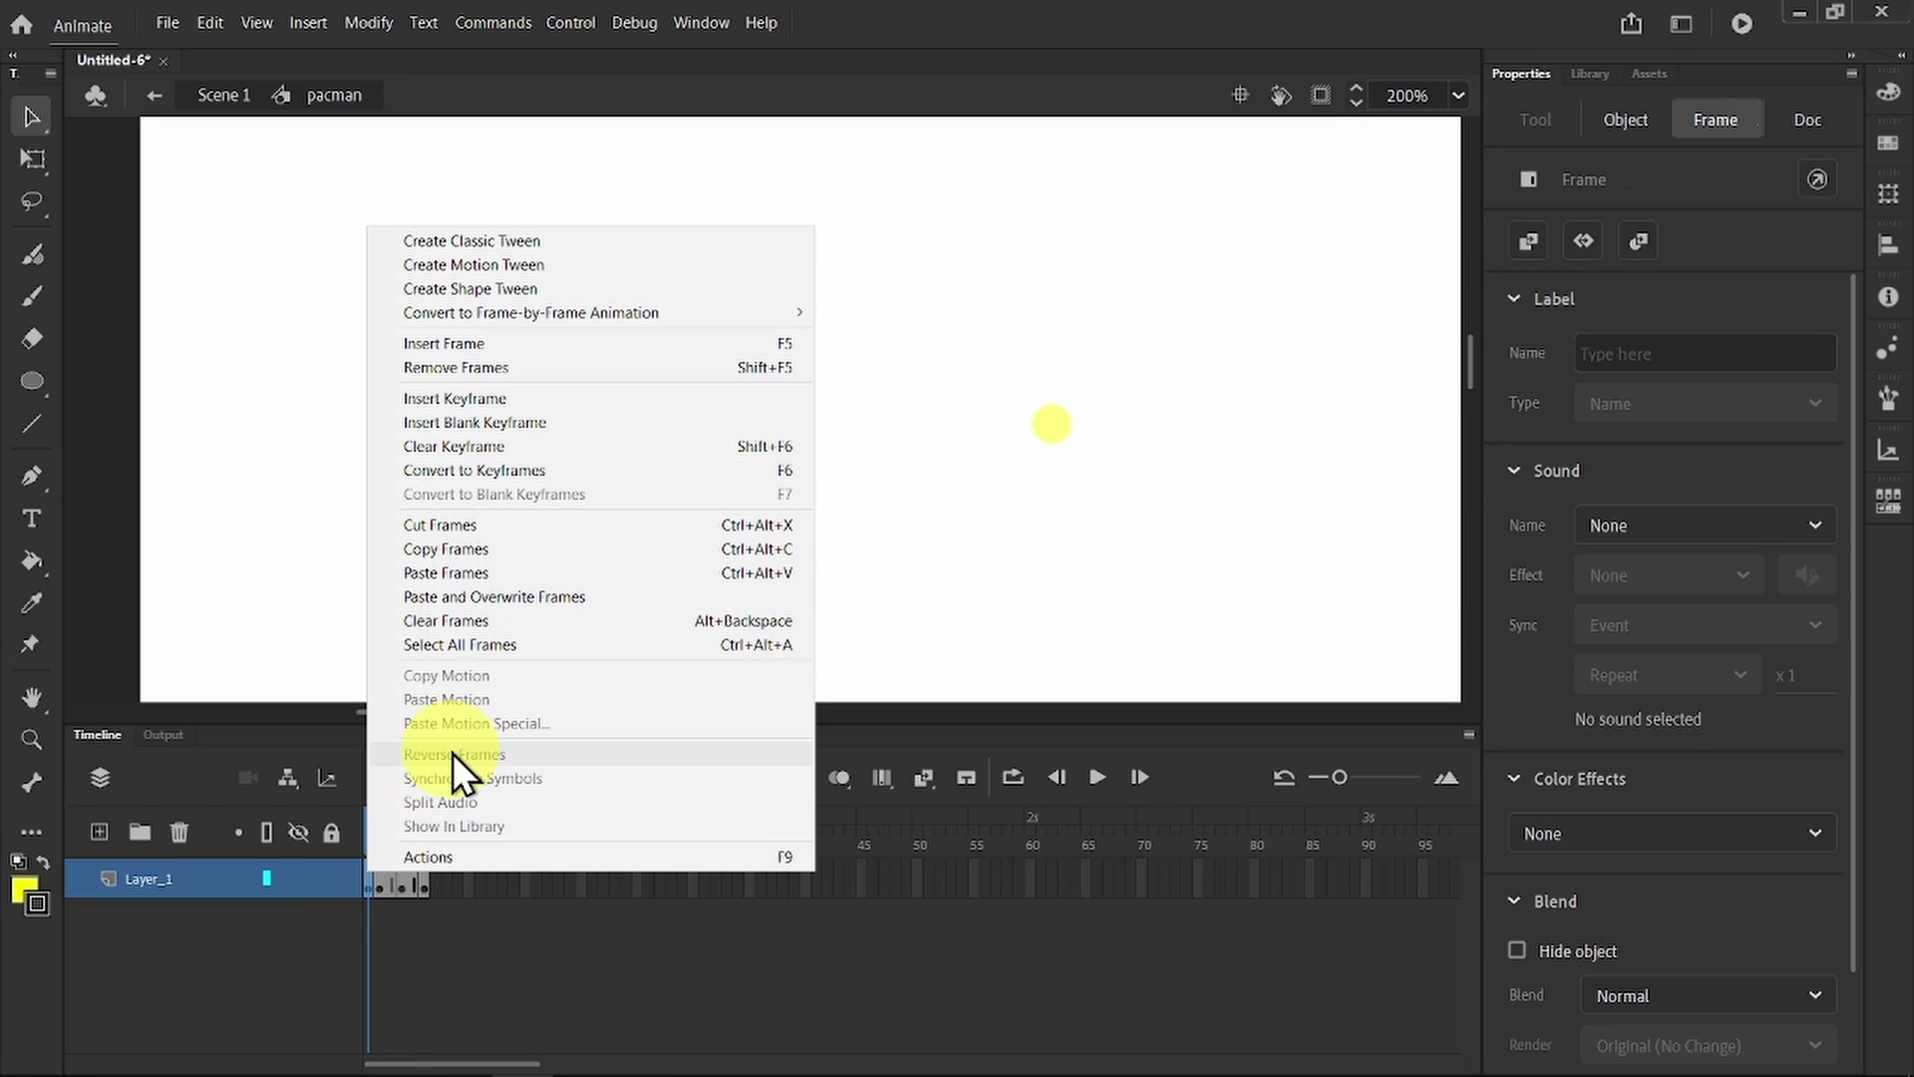
left_click(462, 552)
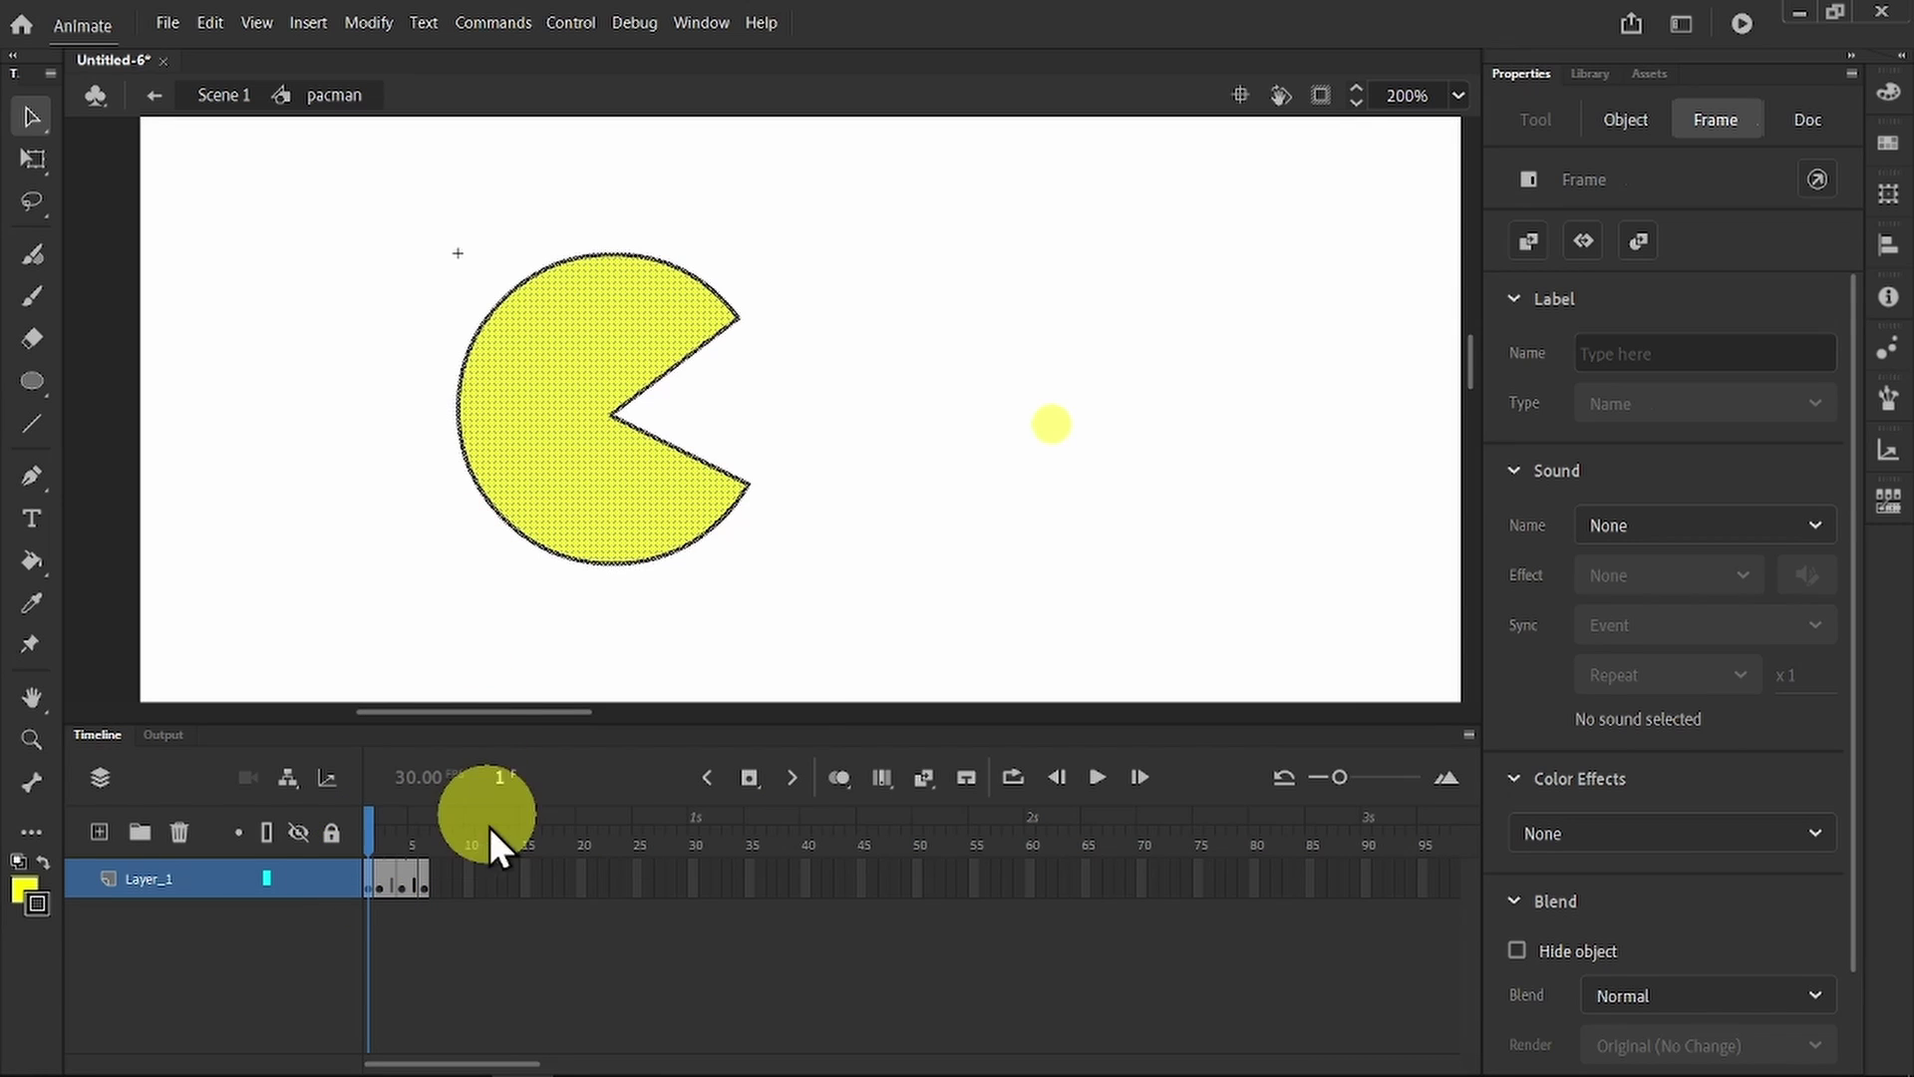
left_click(449, 878)
right_click(450, 880)
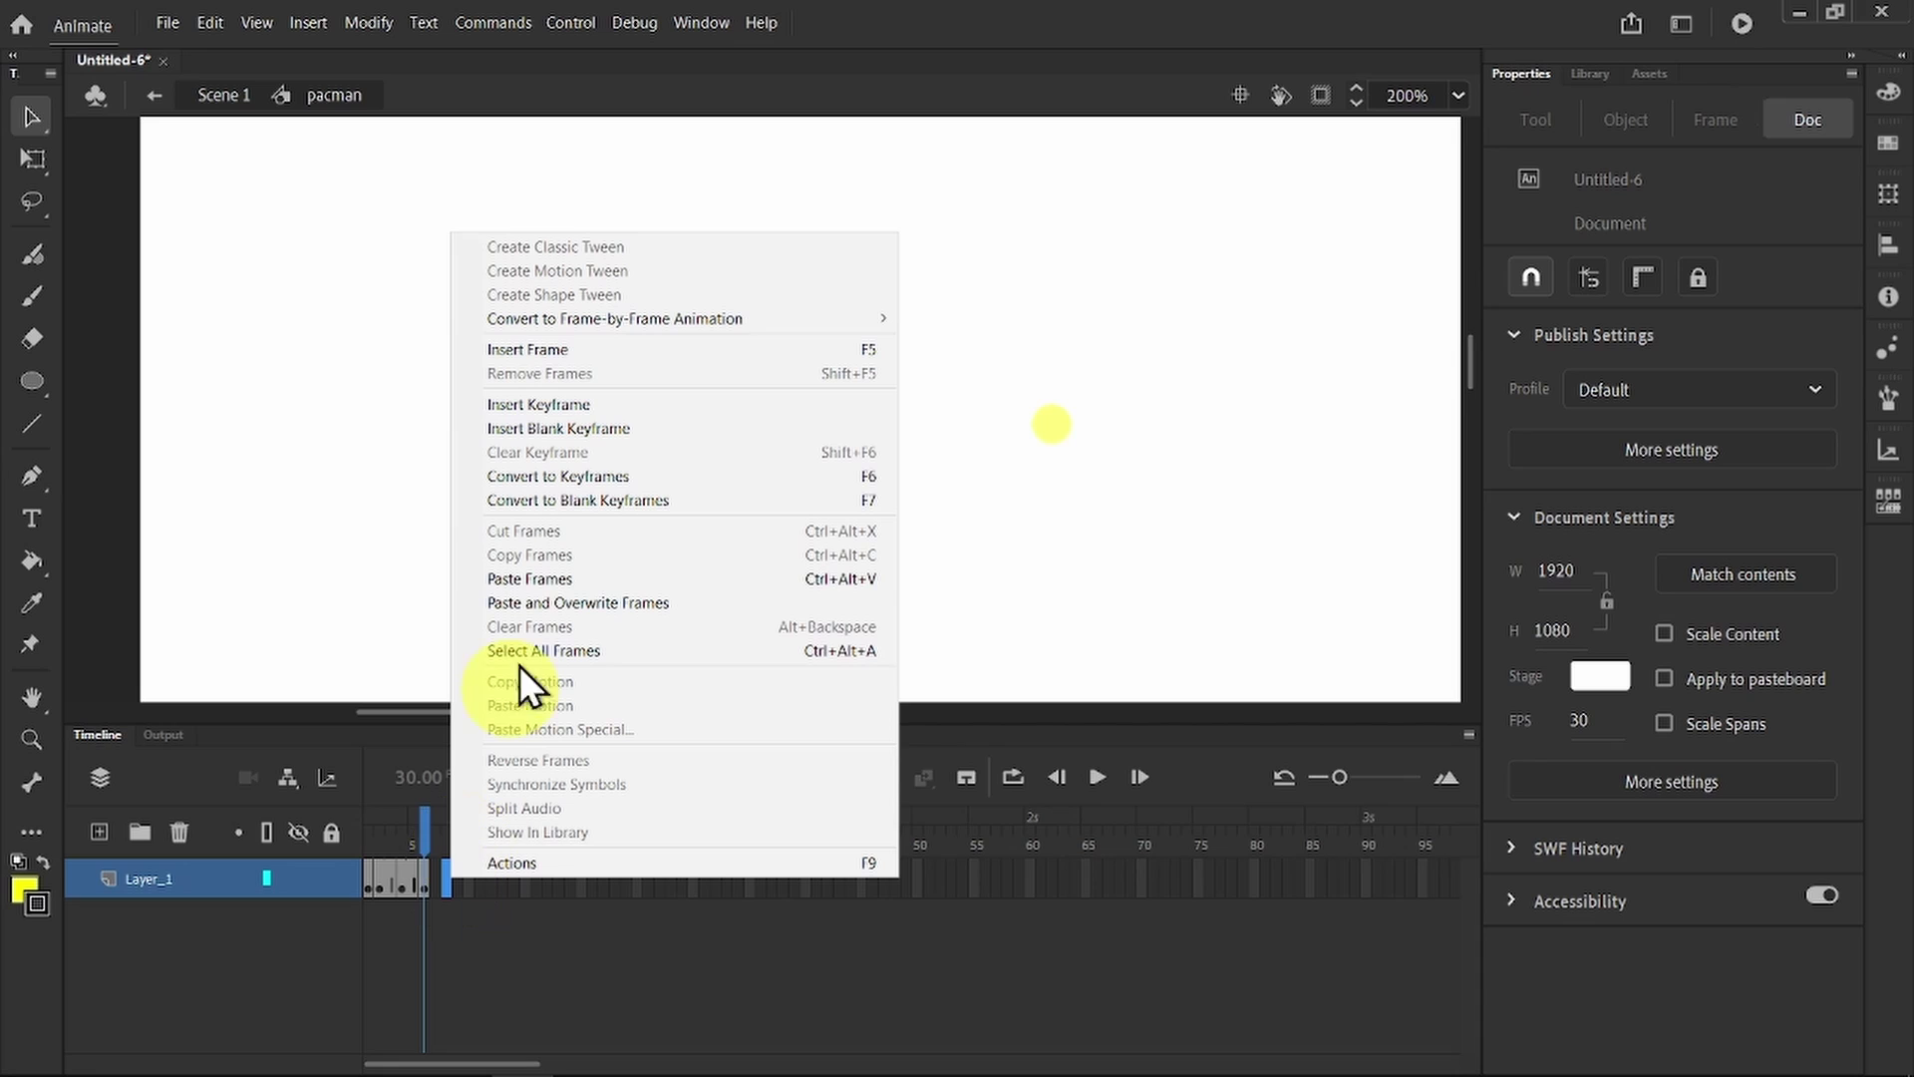
left_click(547, 576)
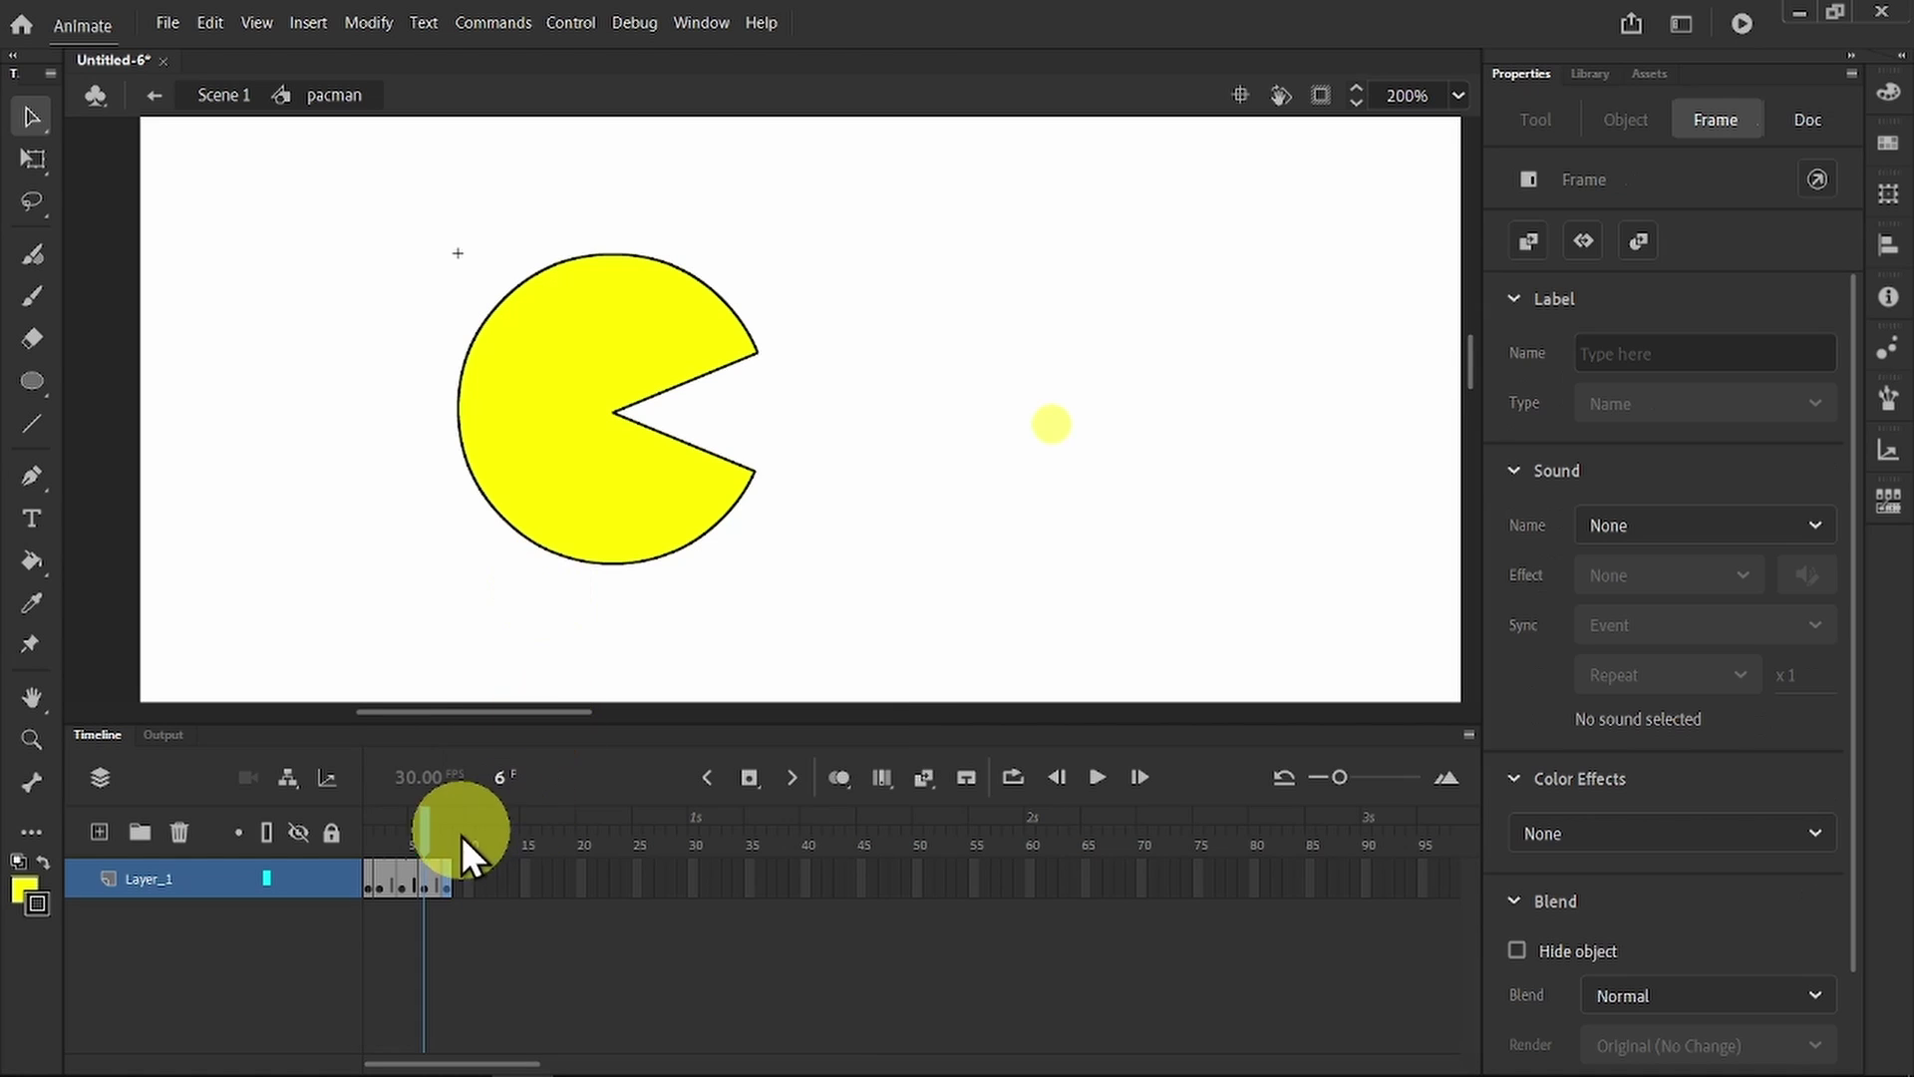
mouse_move(422, 834)
left_mouse_down()
mouse_move(375, 828)
mouse_move(449, 829)
mouse_move(368, 812)
mouse_move(456, 817)
left_mouse_up()
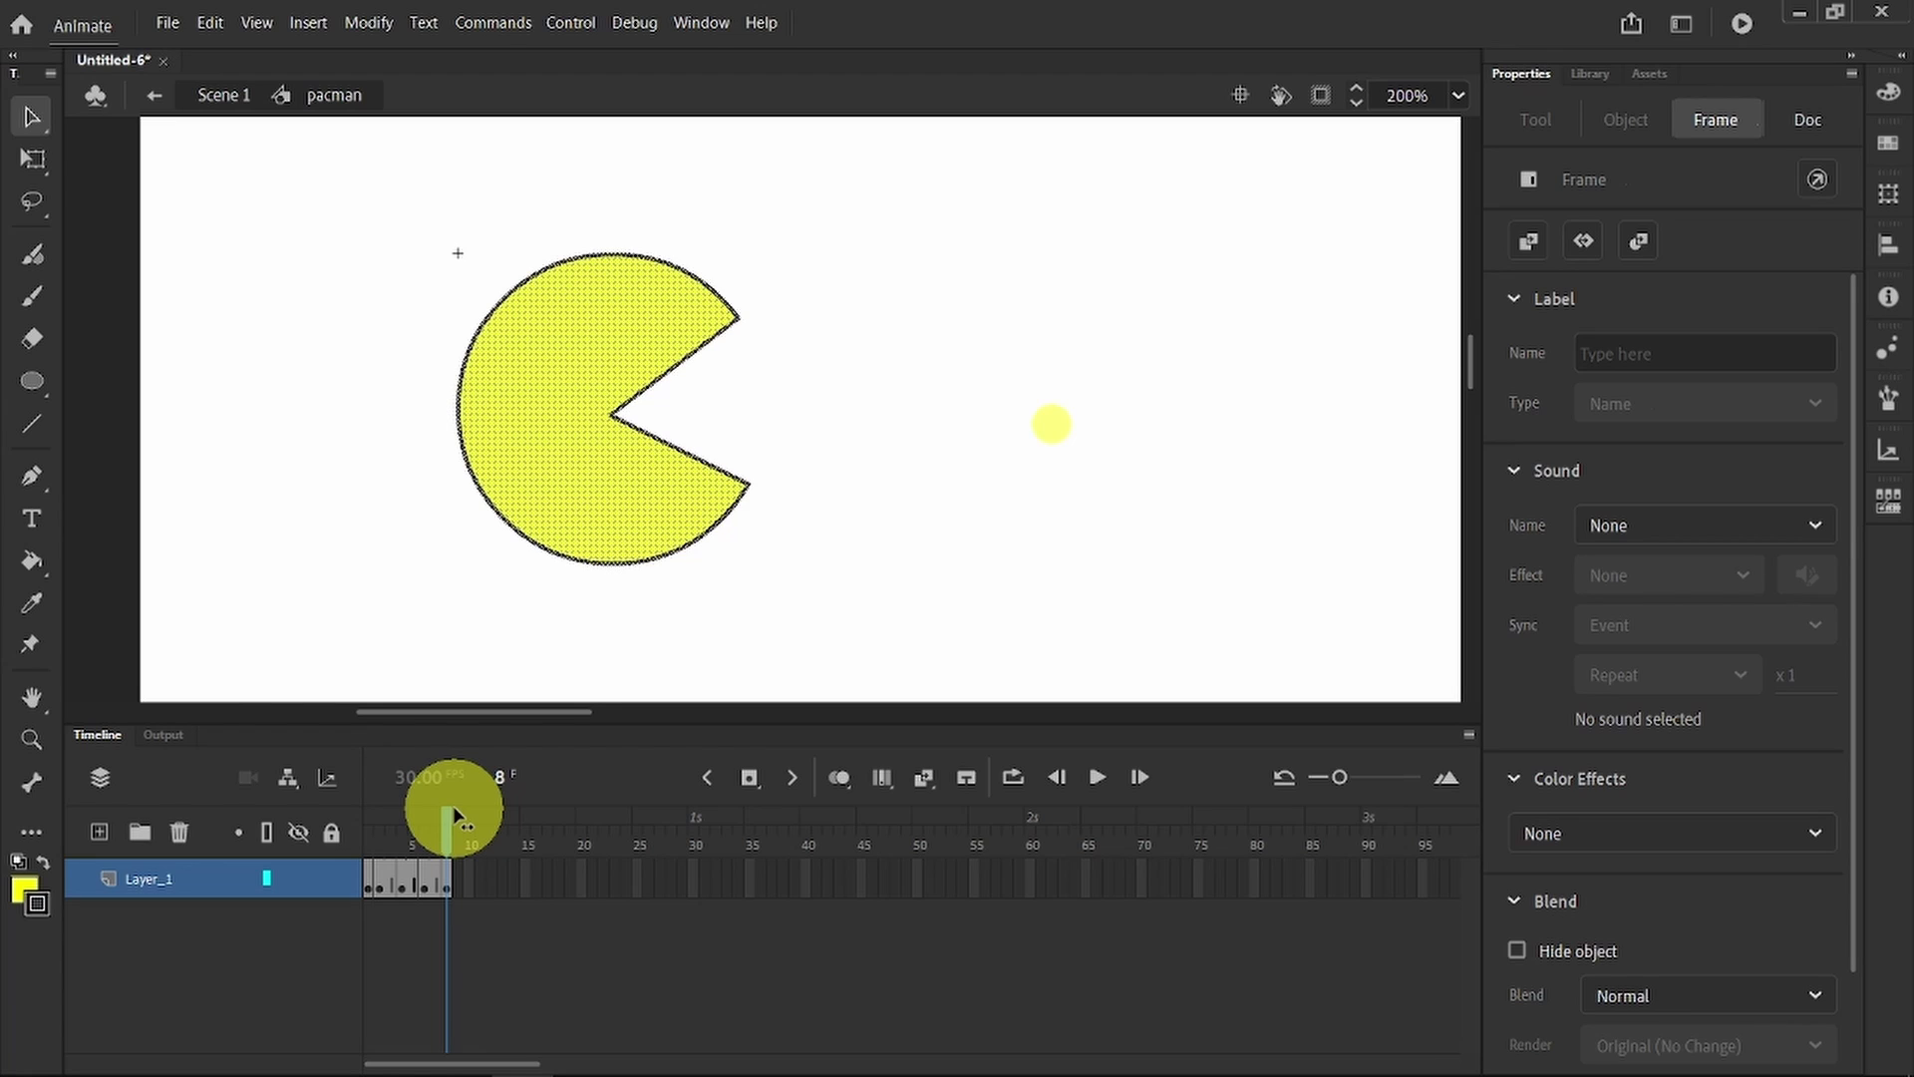
left_click_drag(456, 816, 381, 821)
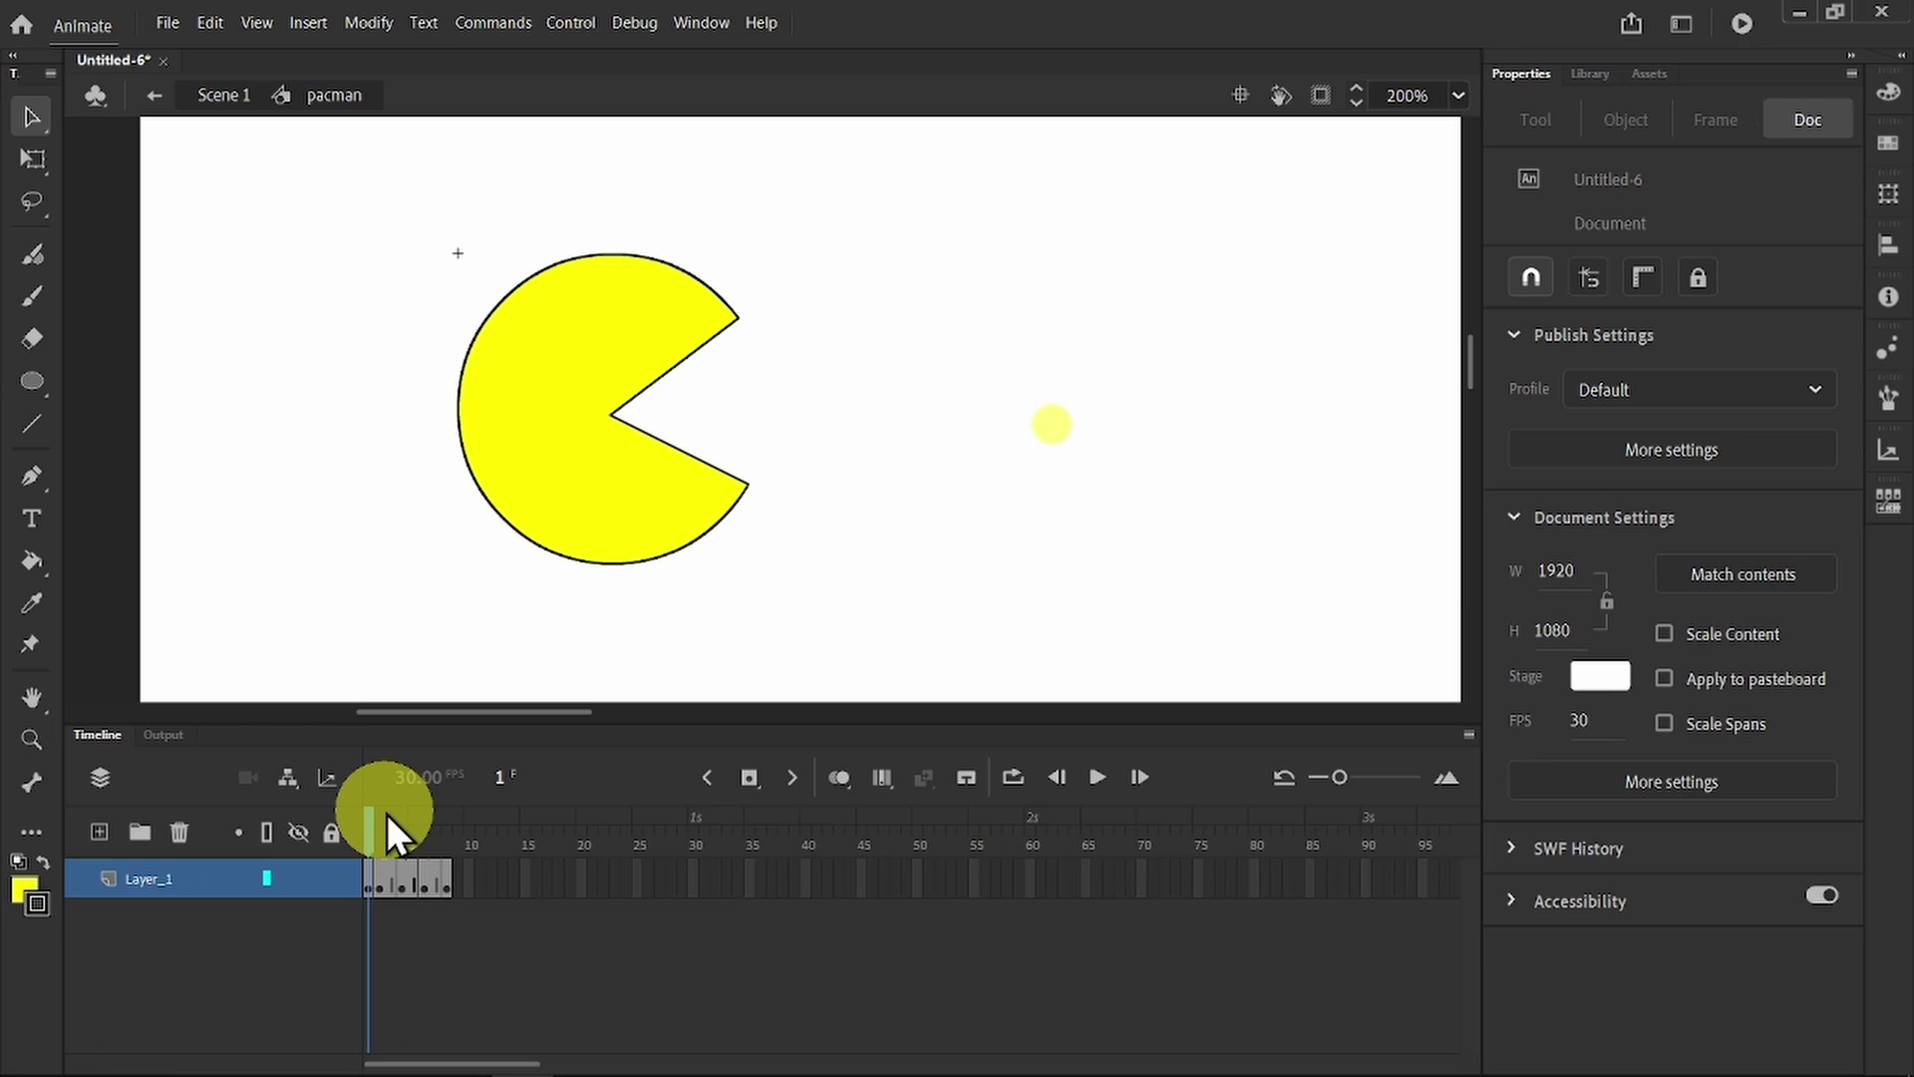
Step: Return to Scene 1 and extend the pacman_anim and Bg_dots layers to frame 90
left_click(216, 110)
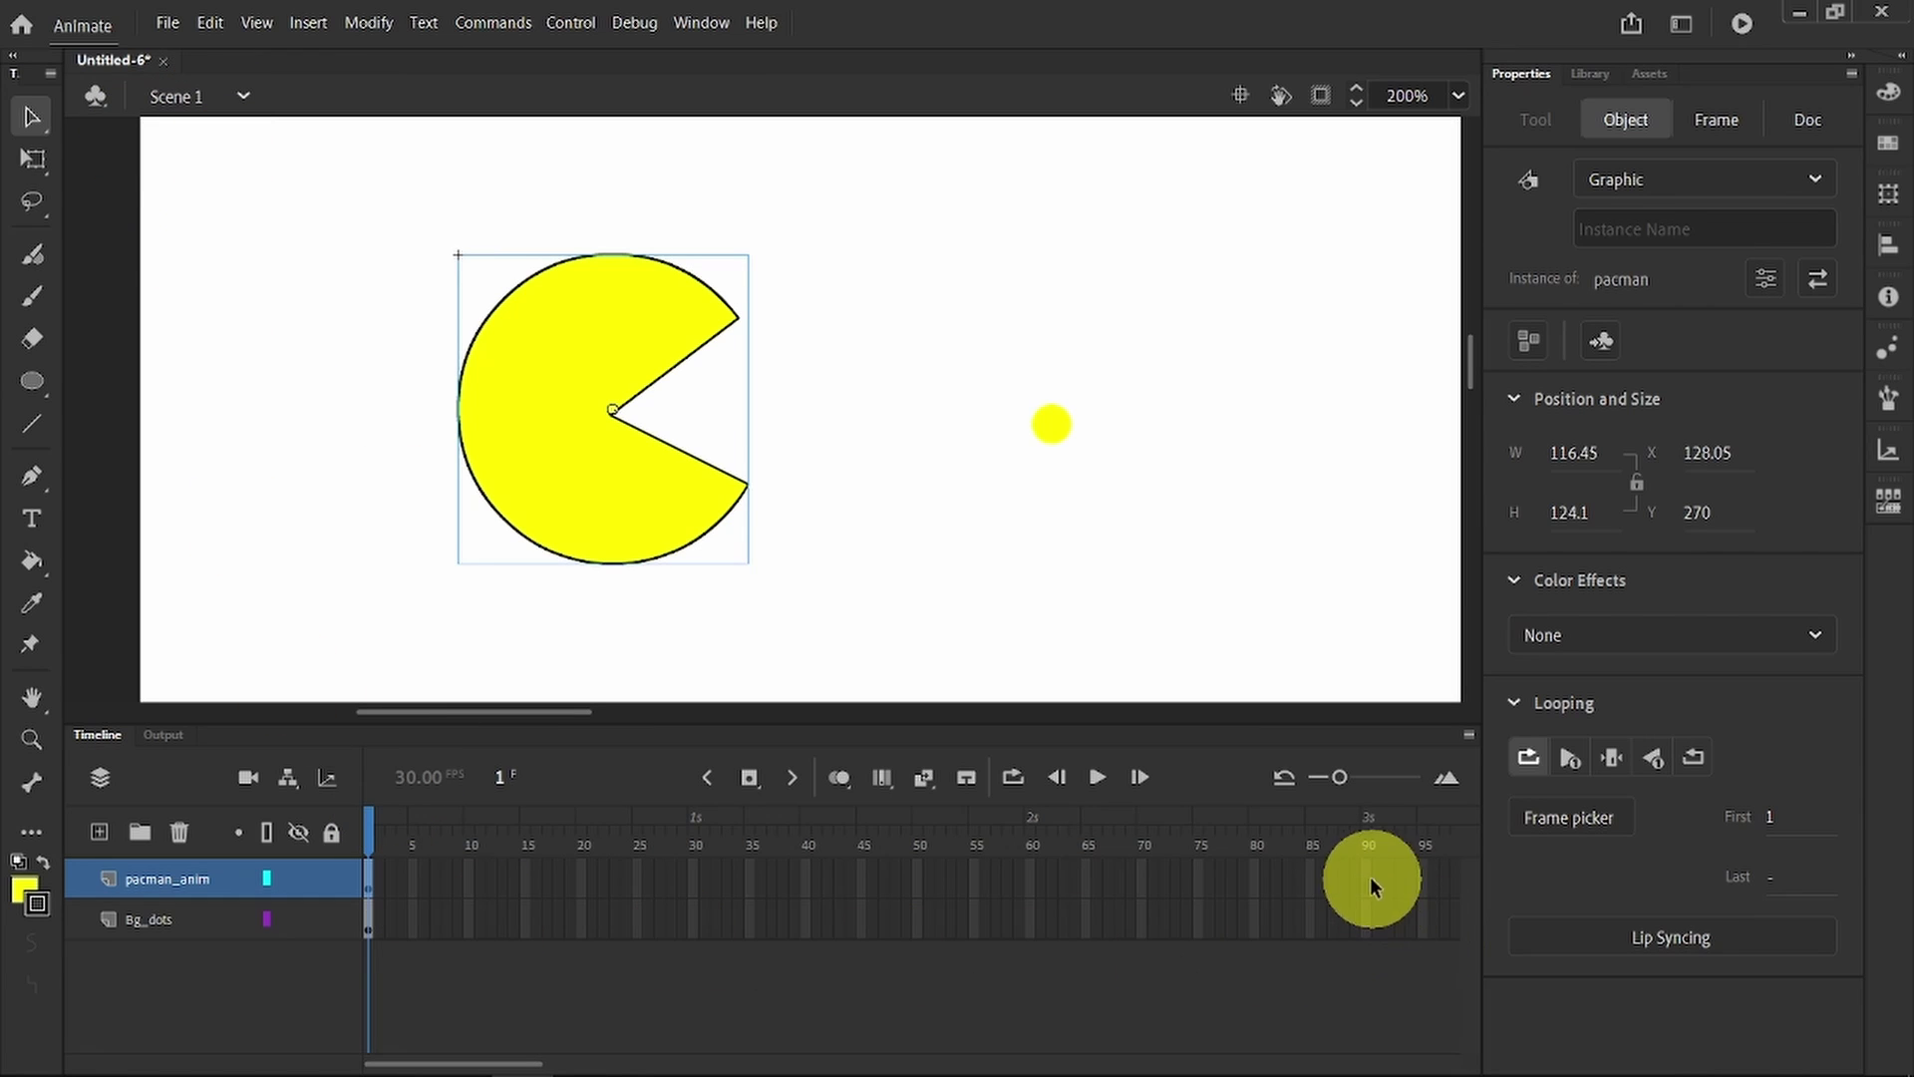
left_click_drag(1367, 863, 1362, 922)
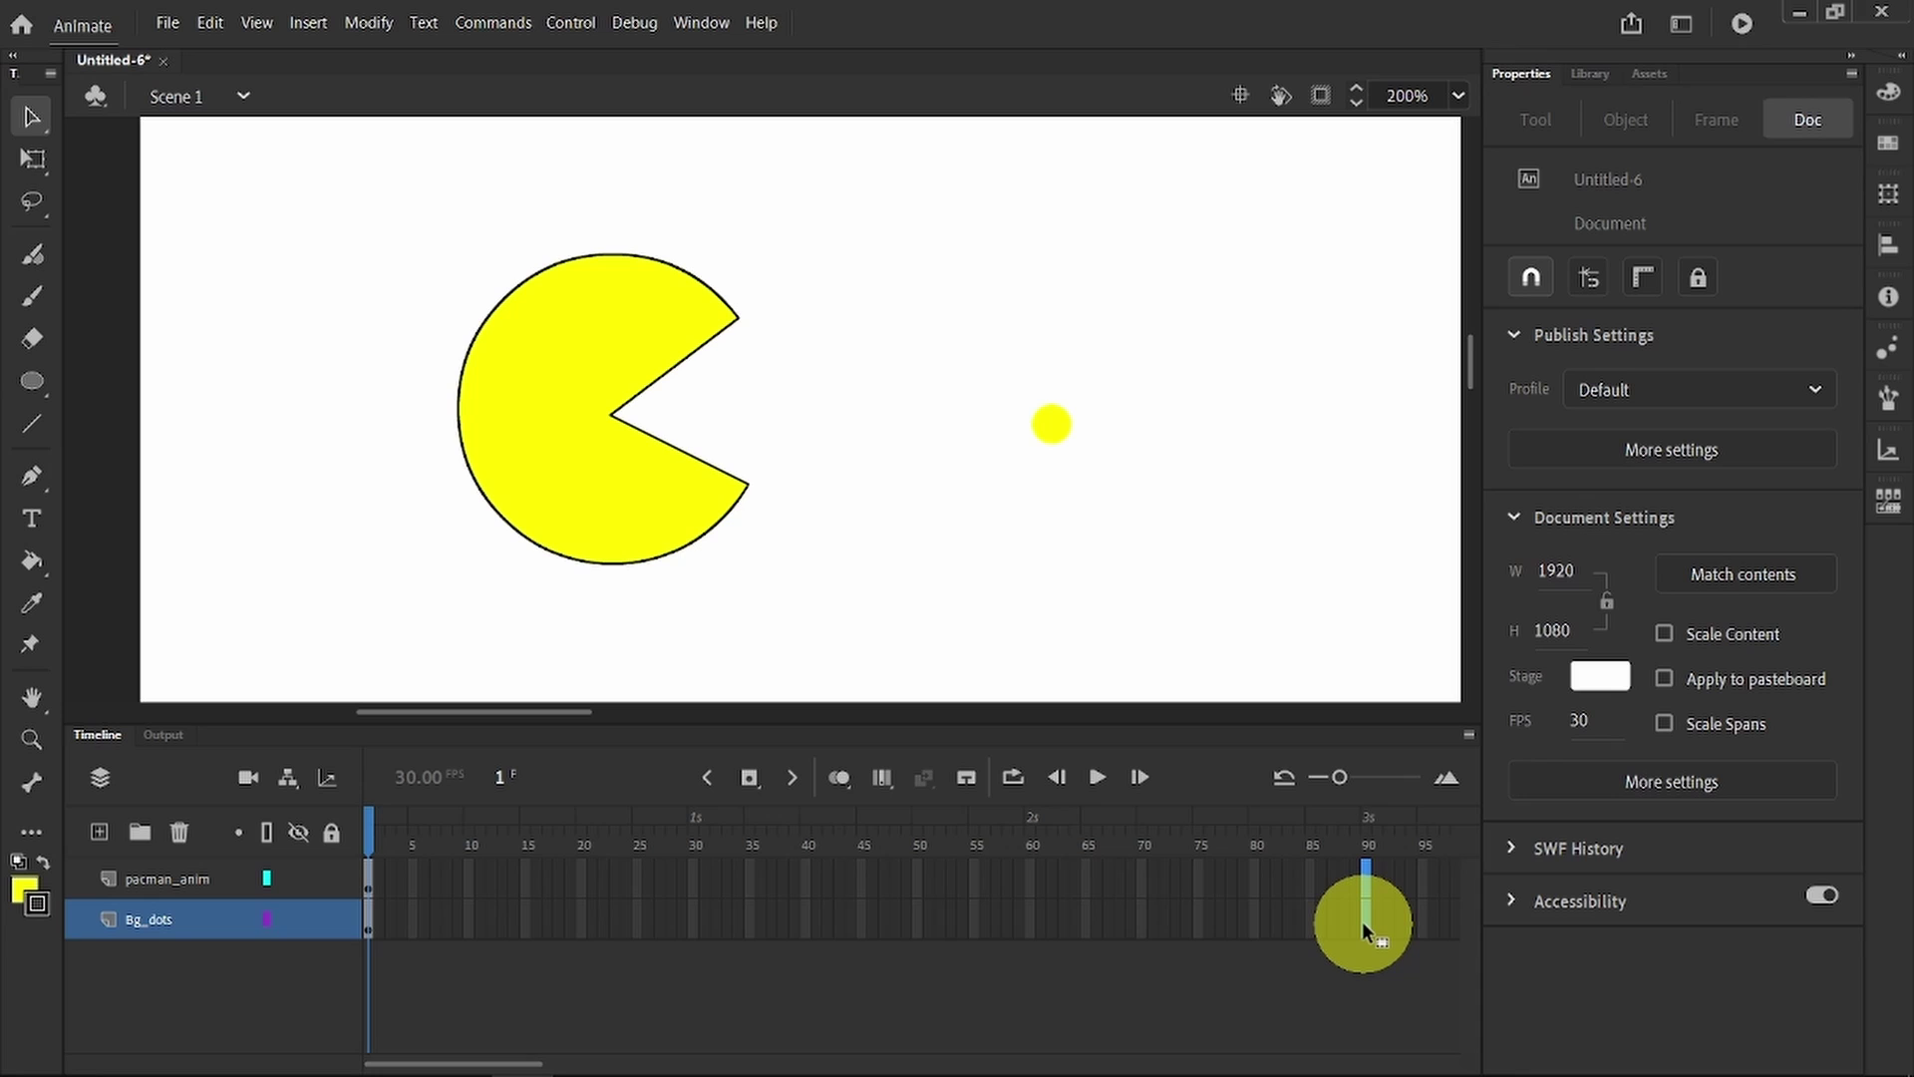
right_click(1362, 921)
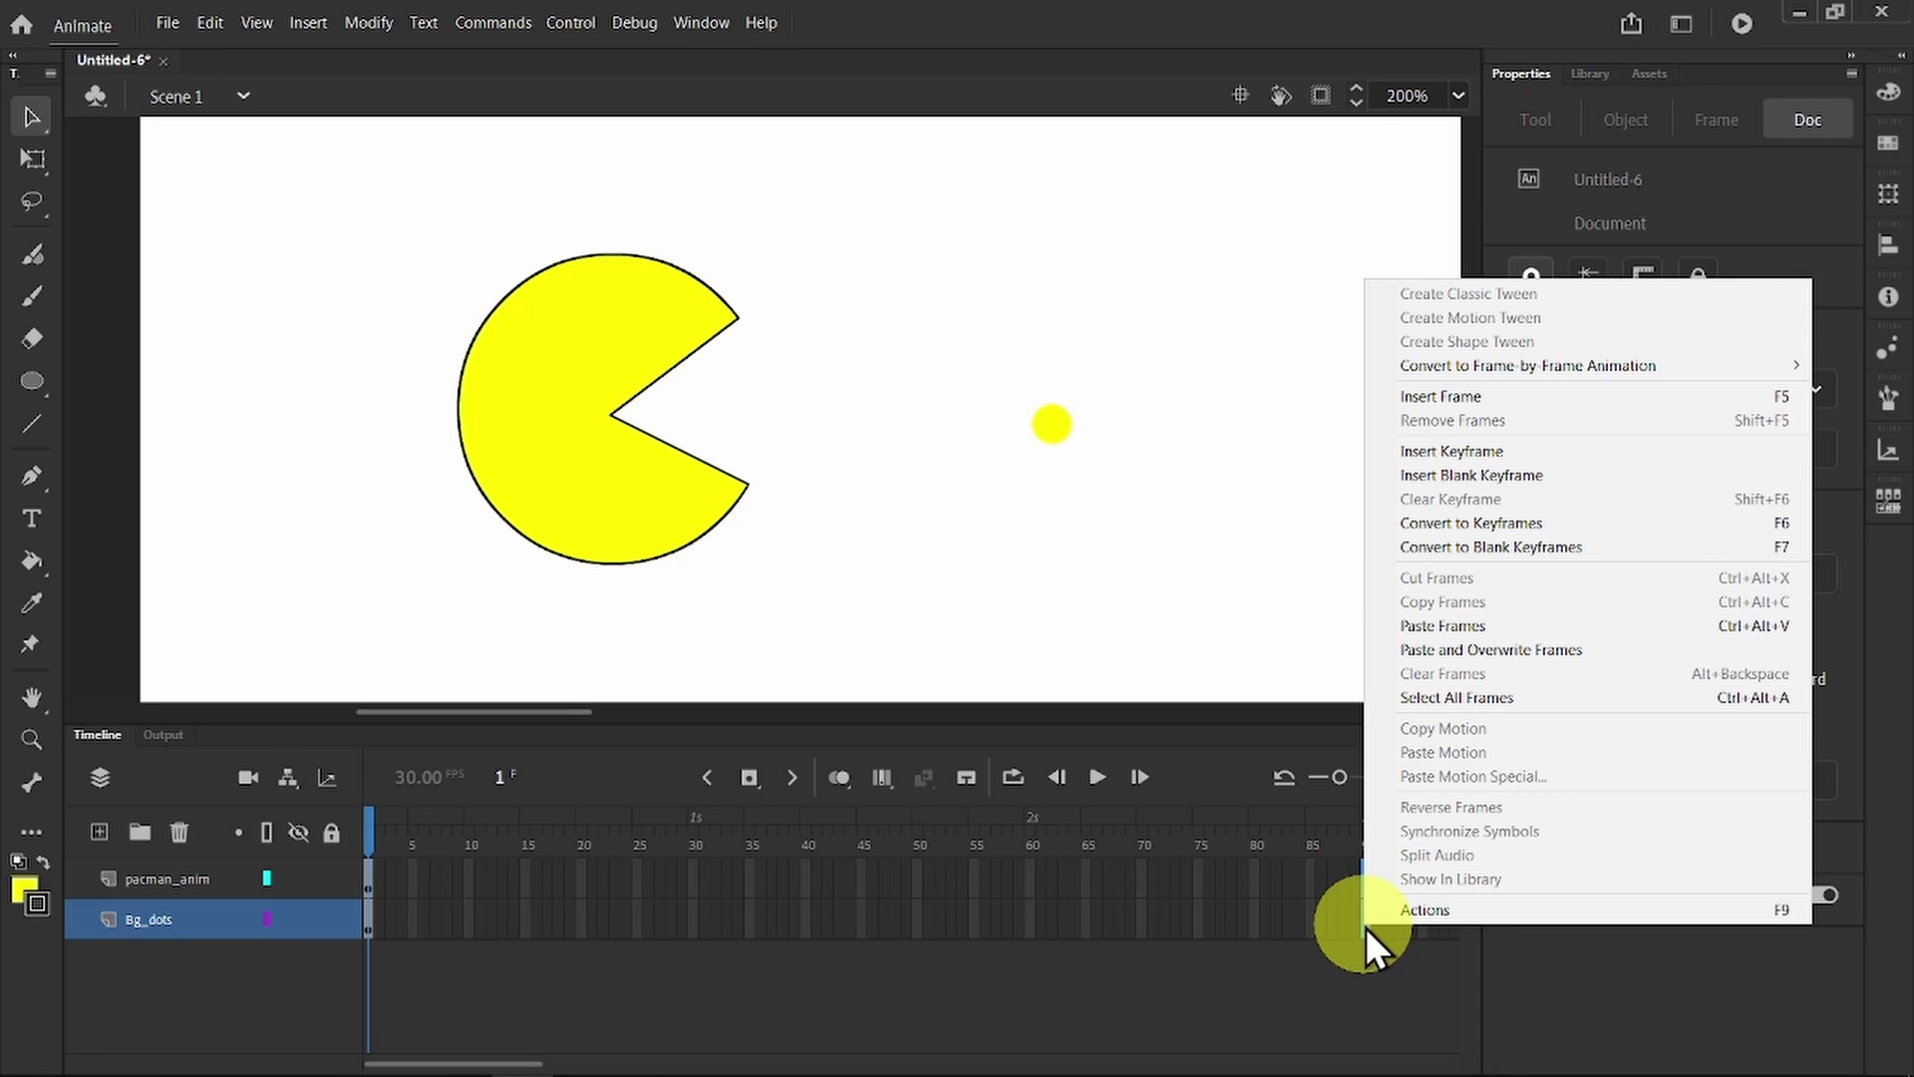
left_click(1453, 399)
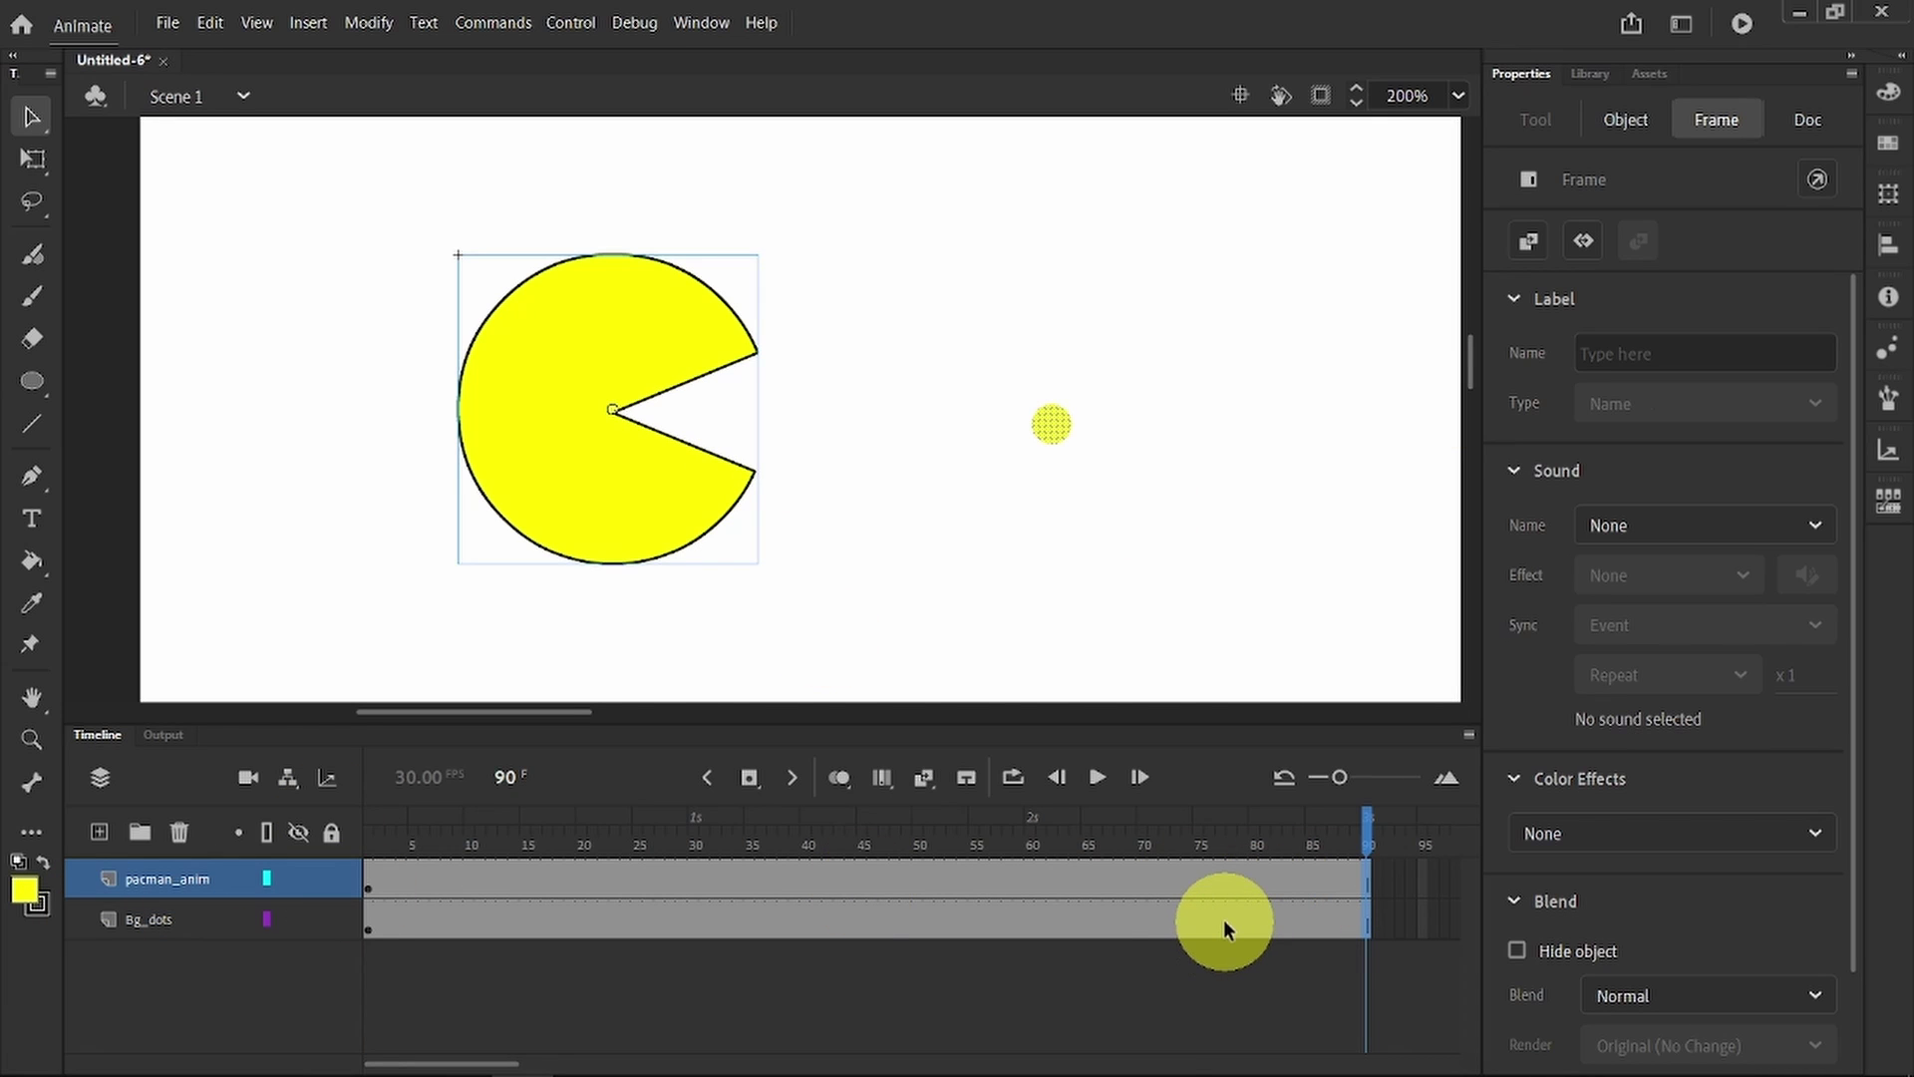
Step: Create a motion tween on the pacman_anim layer
key("ctrl+minus")
key("ctrl+minus")
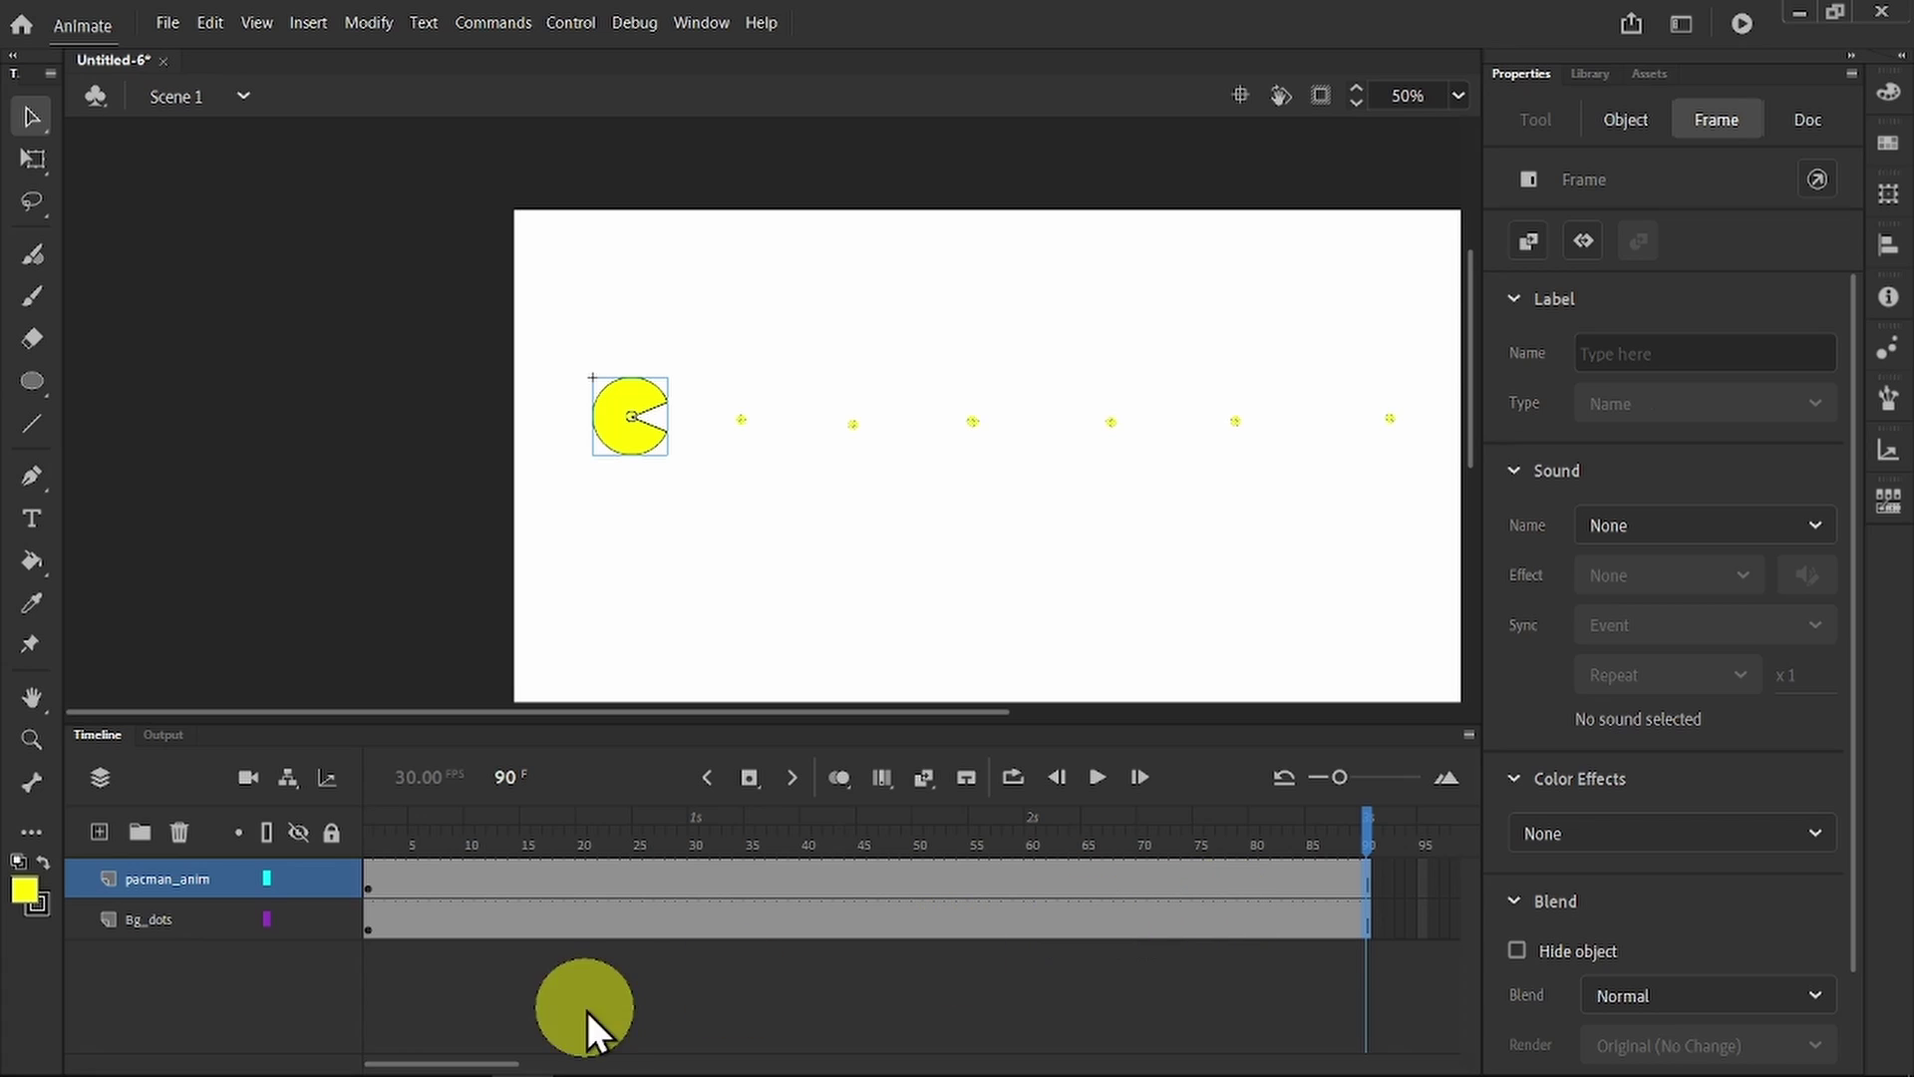
left_click(488, 879)
right_click(488, 879)
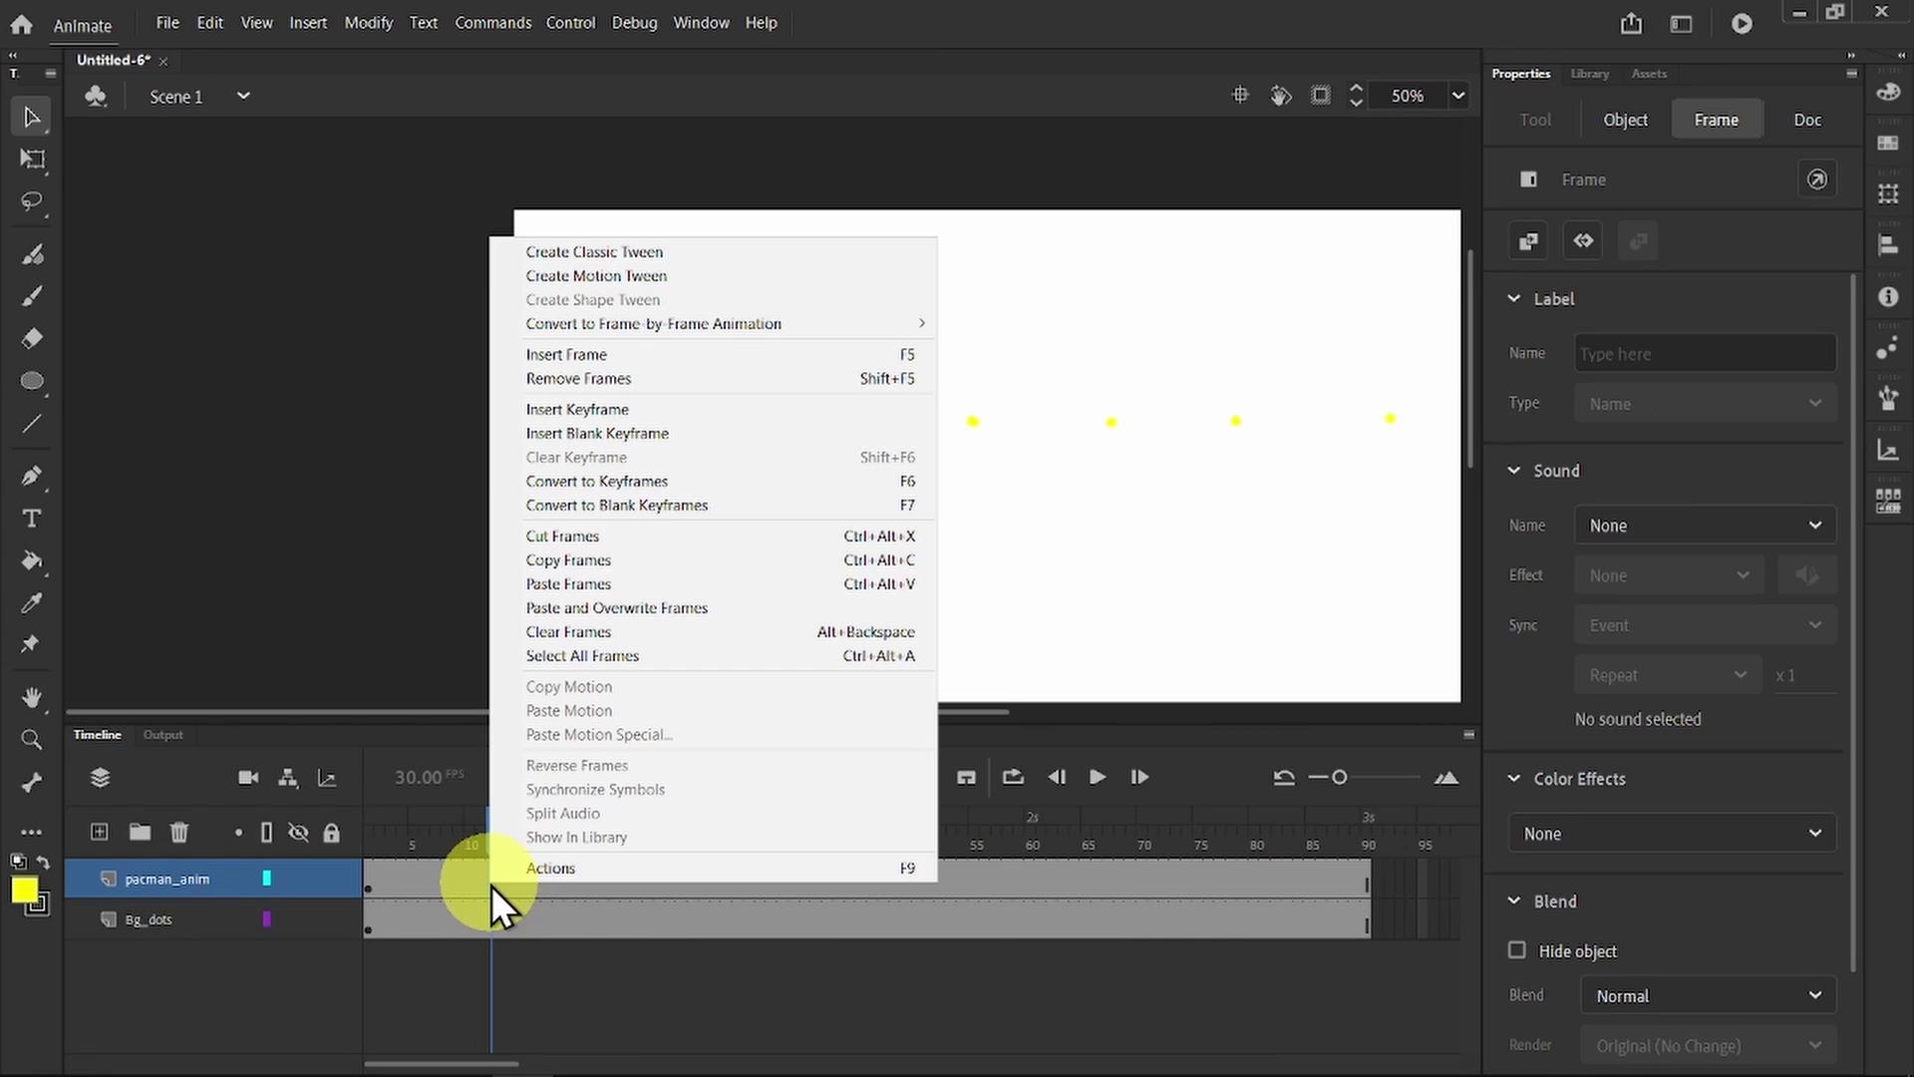
left_click(626, 274)
Step: At frame 30, move Pac-Man along the upper row to the upper-right corner dot and insert a keyframe for all properties
left_click(696, 840)
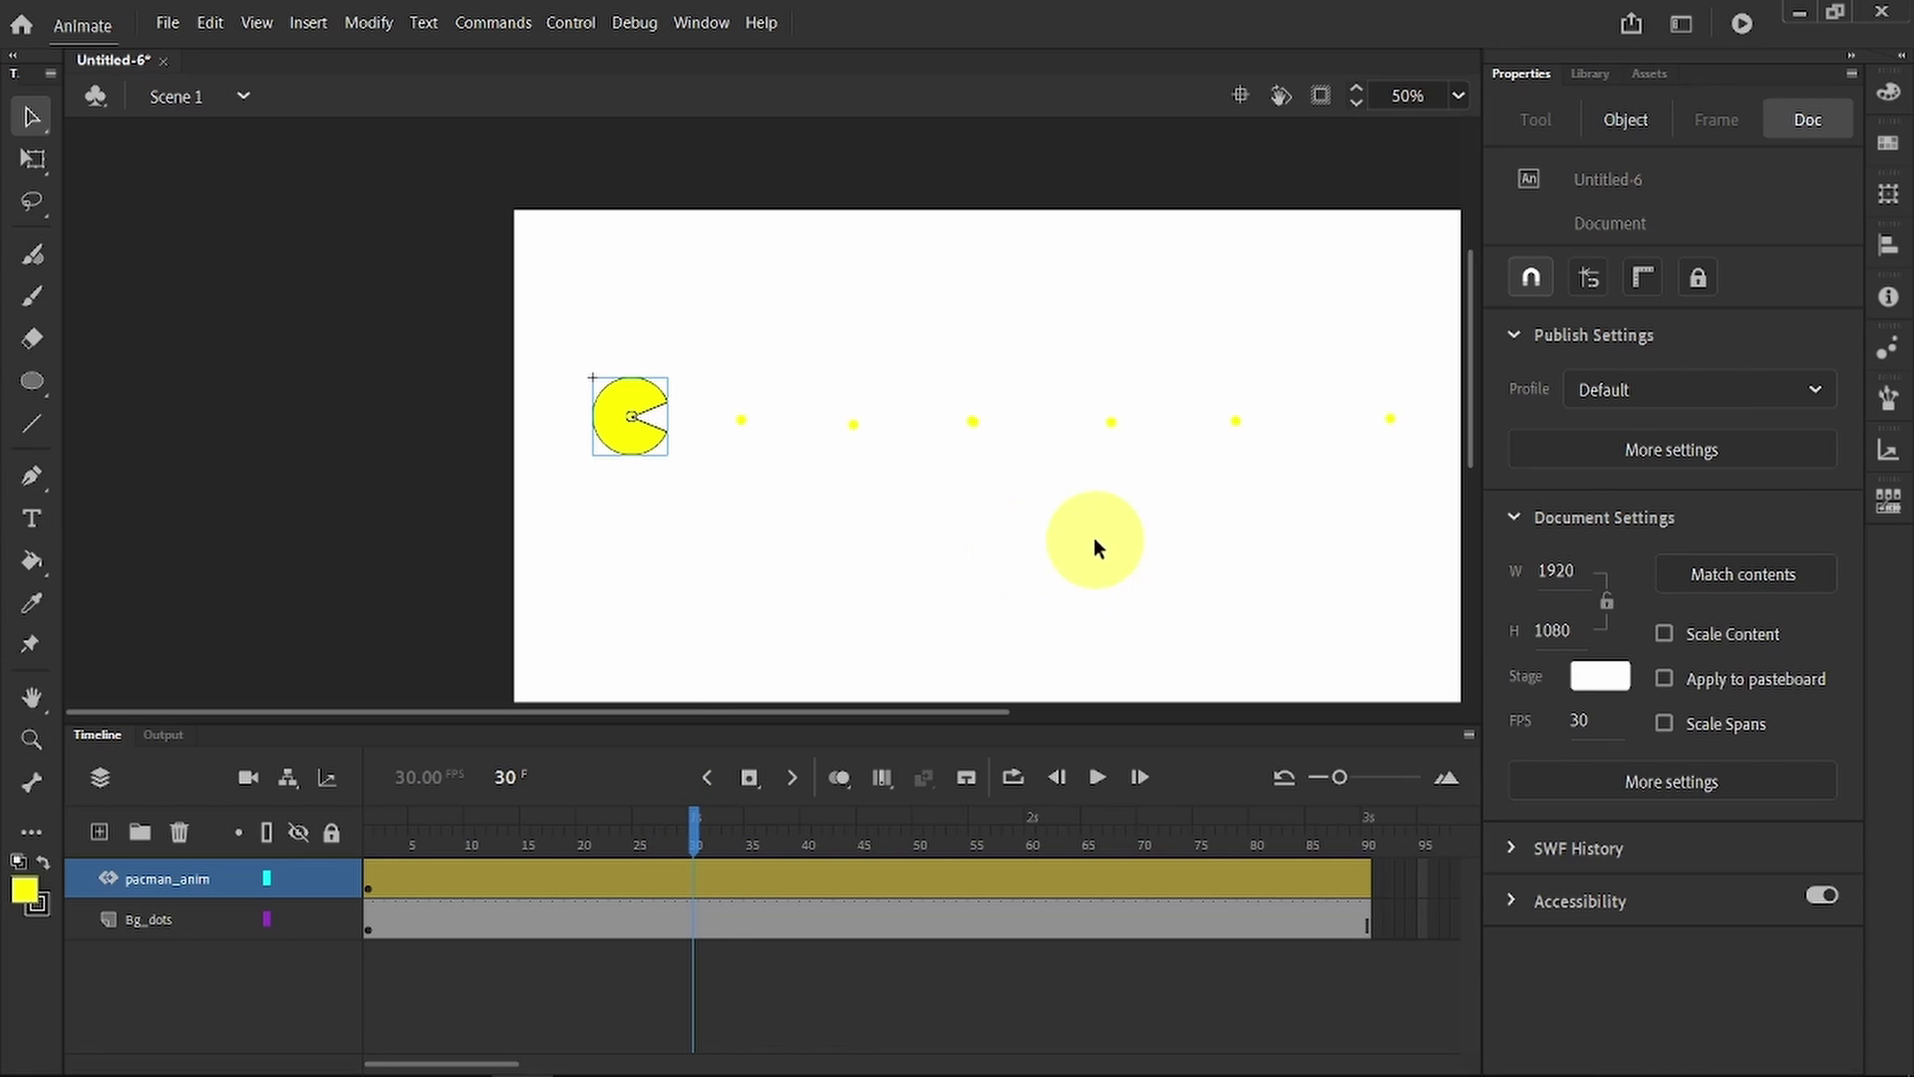
key("ctrl+minus")
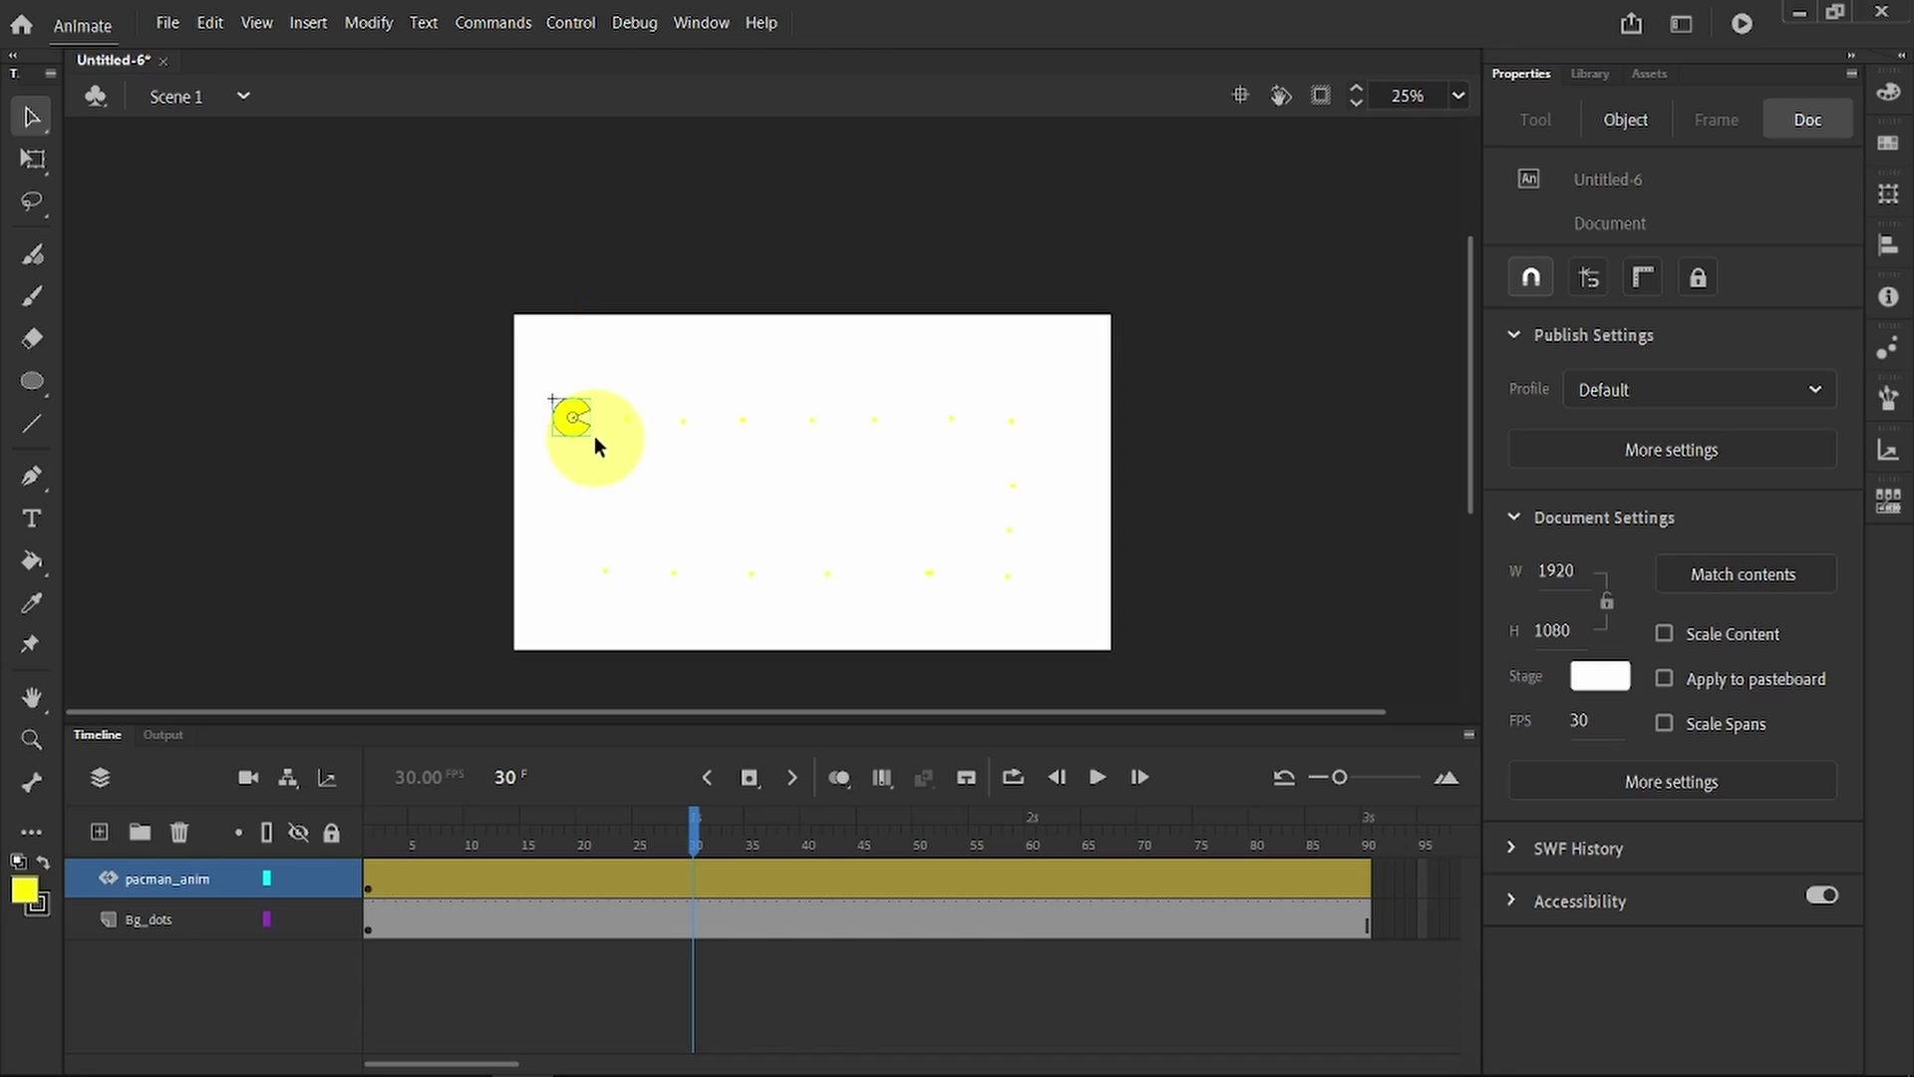
key("ctrl+equal")
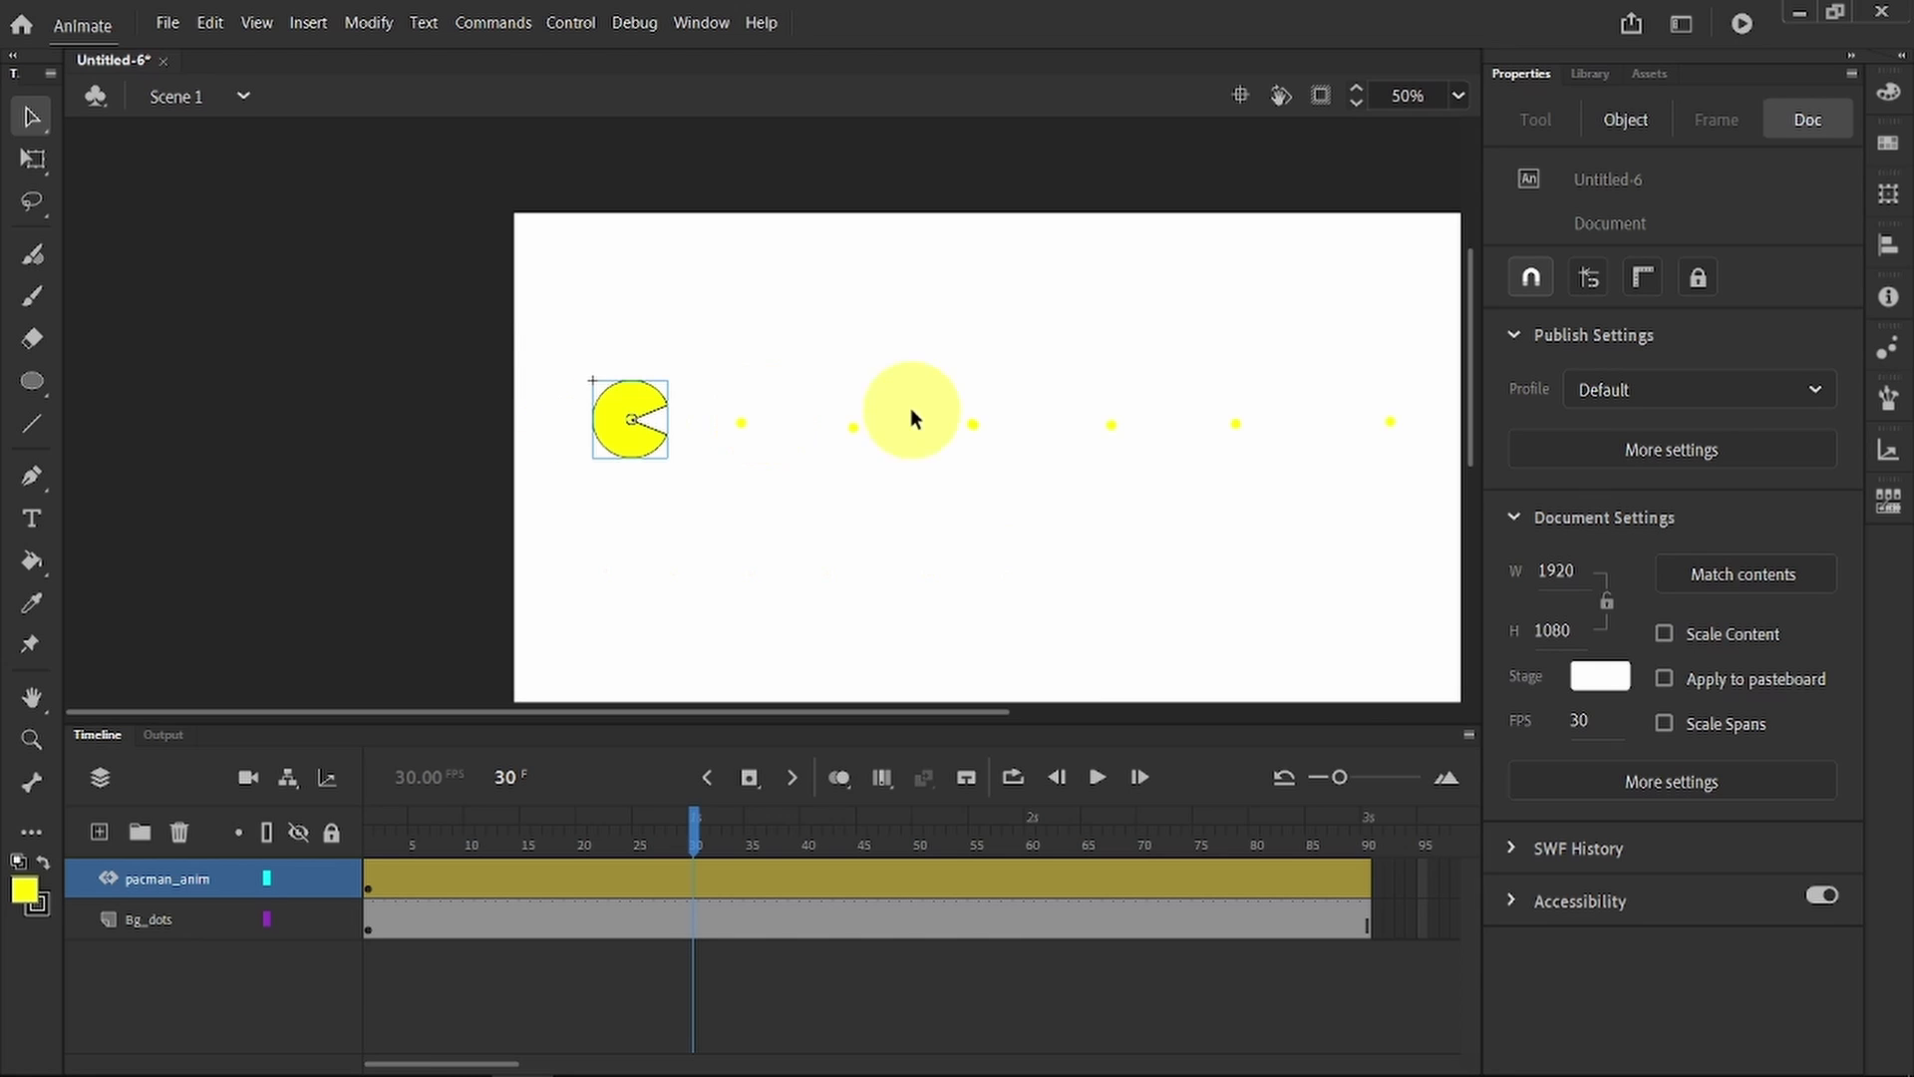
left_click_drag(1062, 566, 781, 341)
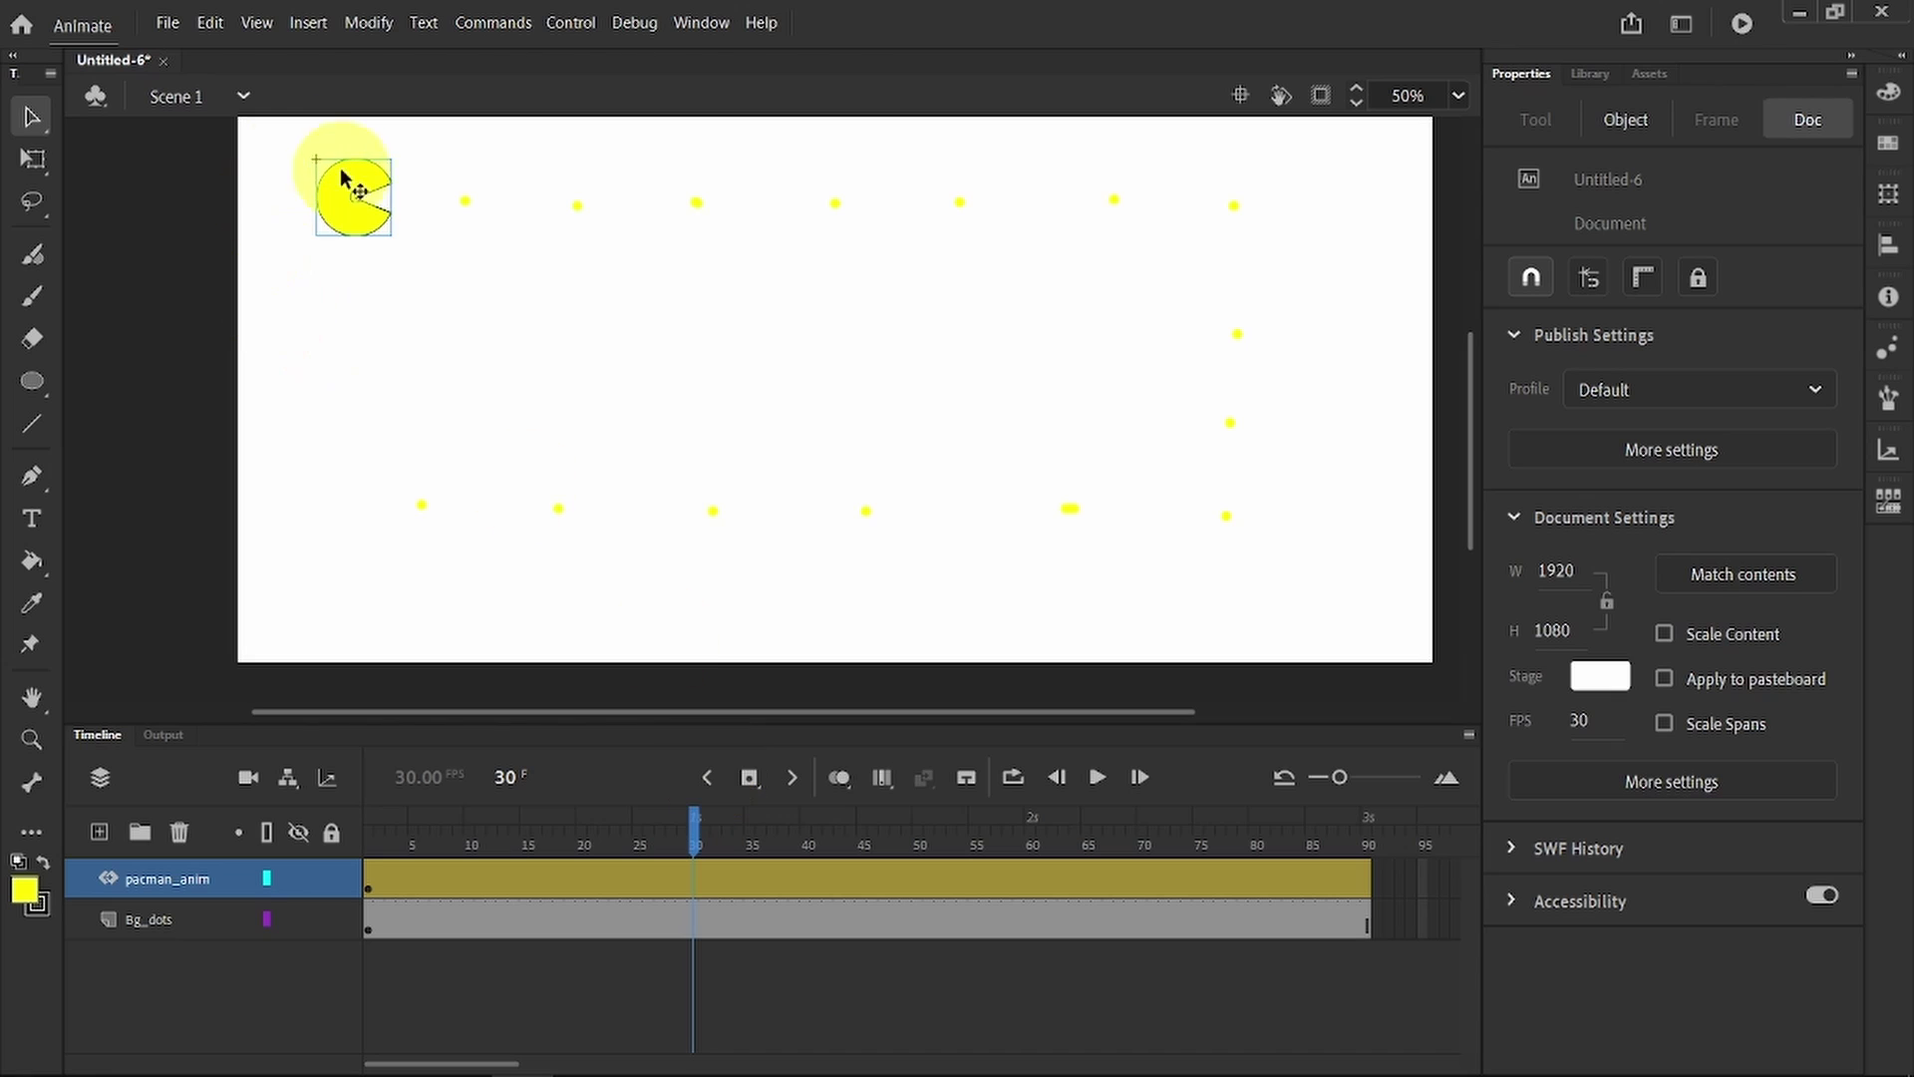
left_click_drag(361, 227, 1239, 210)
left_click(752, 902)
right_click(692, 882)
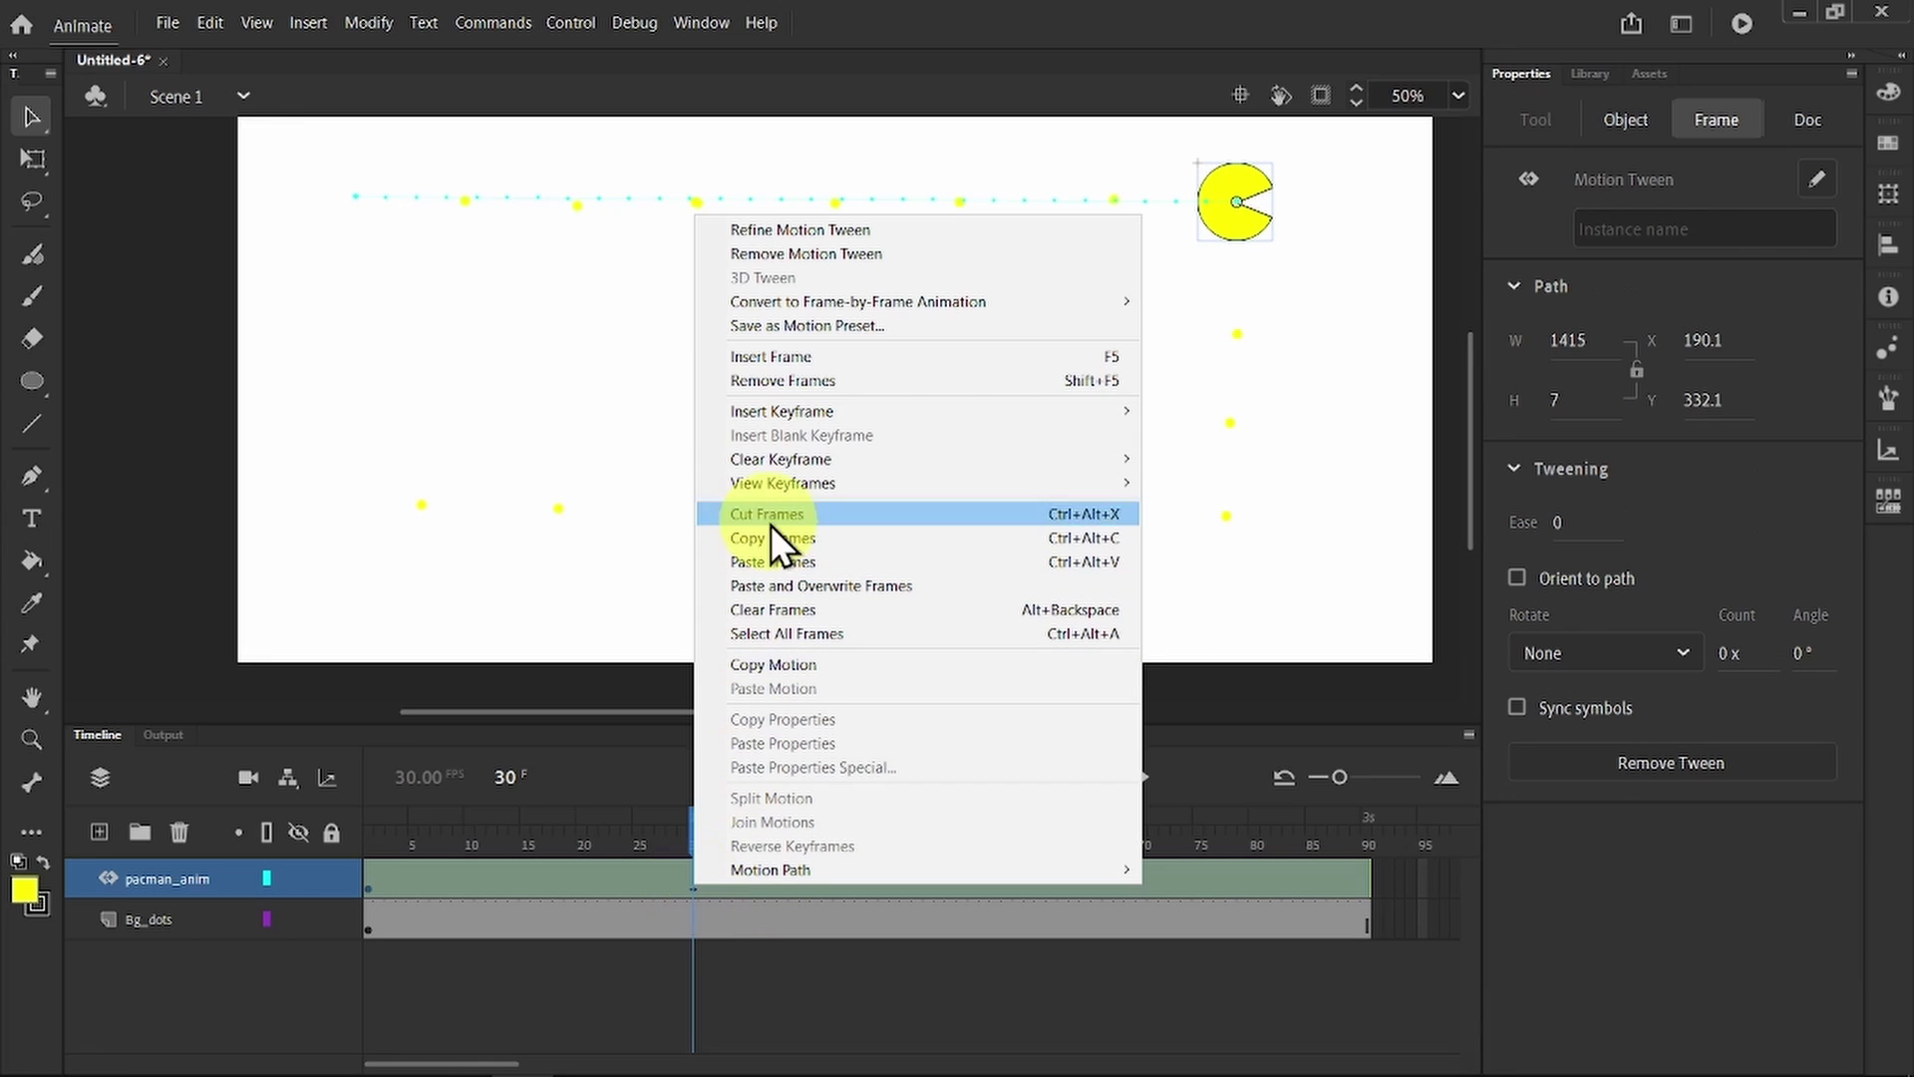
mouse_move(900, 416)
left_click(1229, 552)
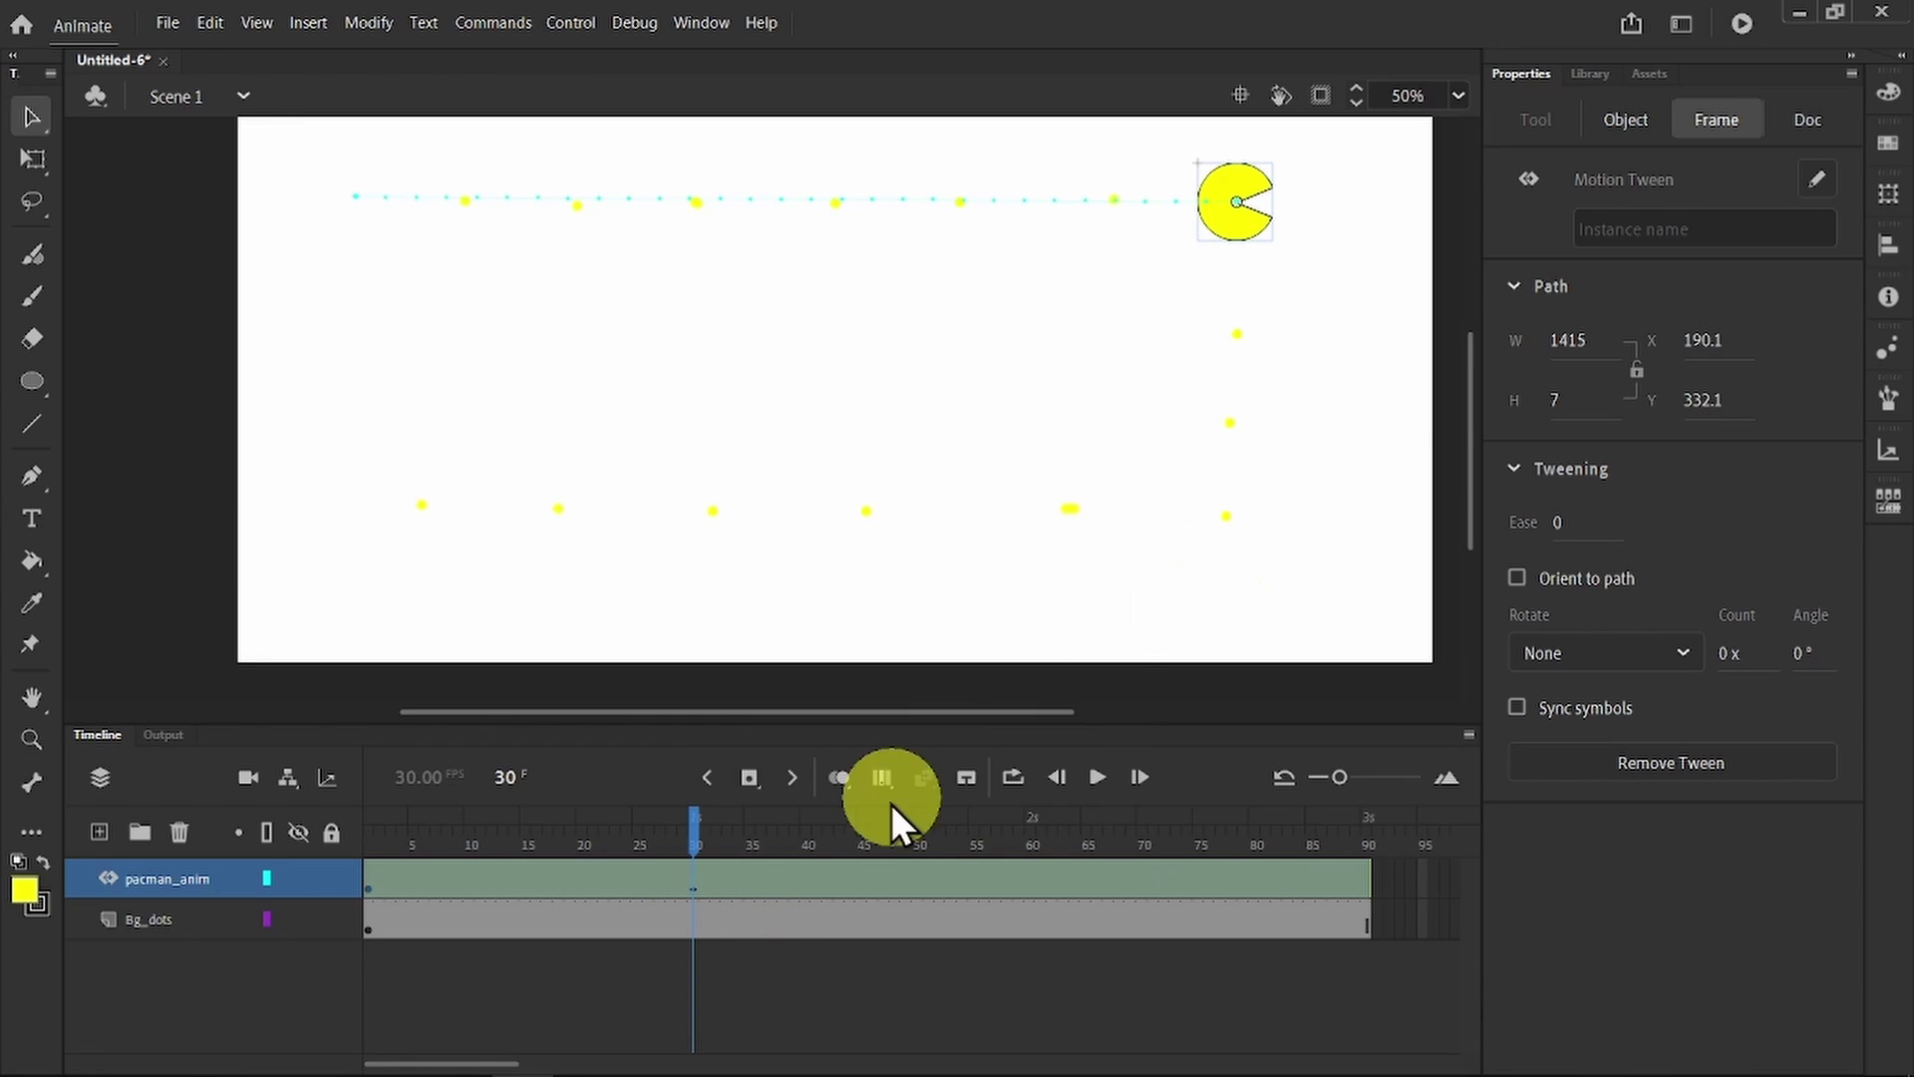
Step: At frame 31, rotate Pac-Man 90° clockwise to face down with Free Transform and insert a keyframe for all properties
left_click(697, 836)
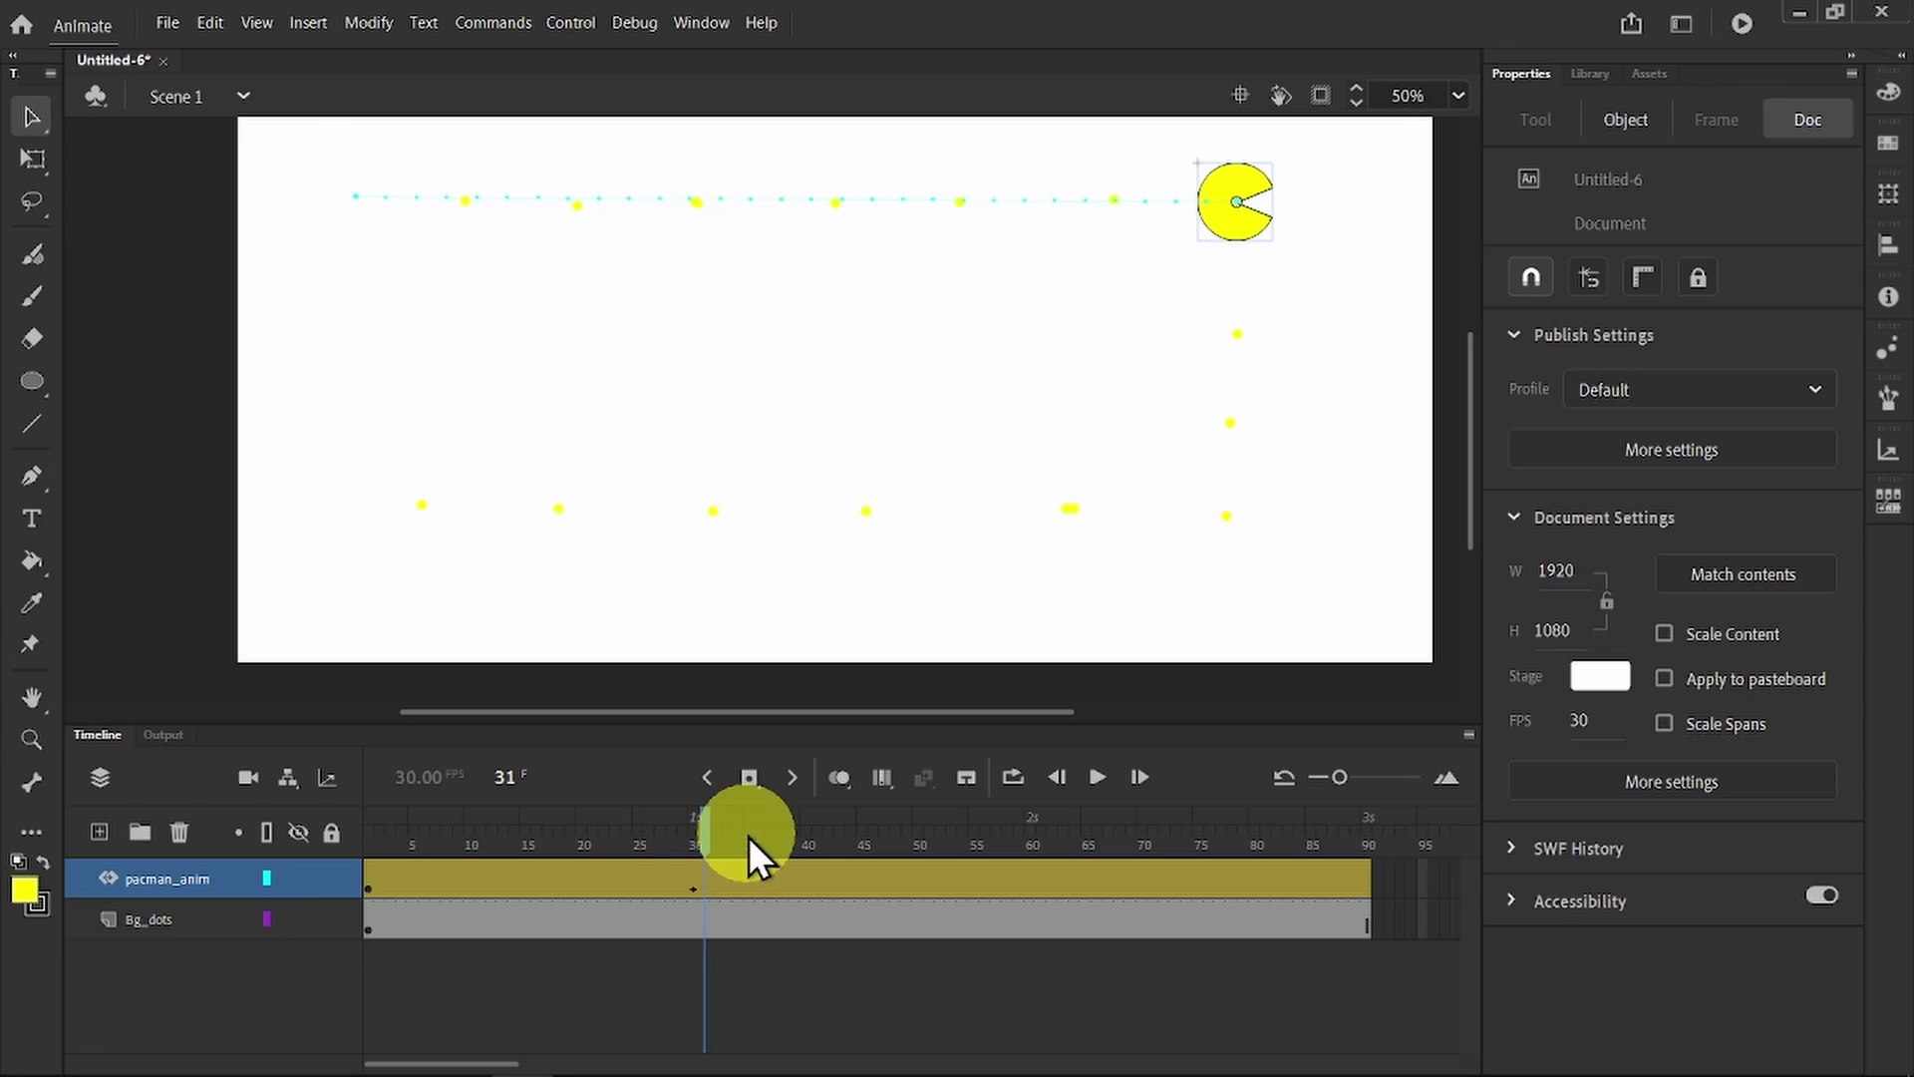
left_click(33, 159)
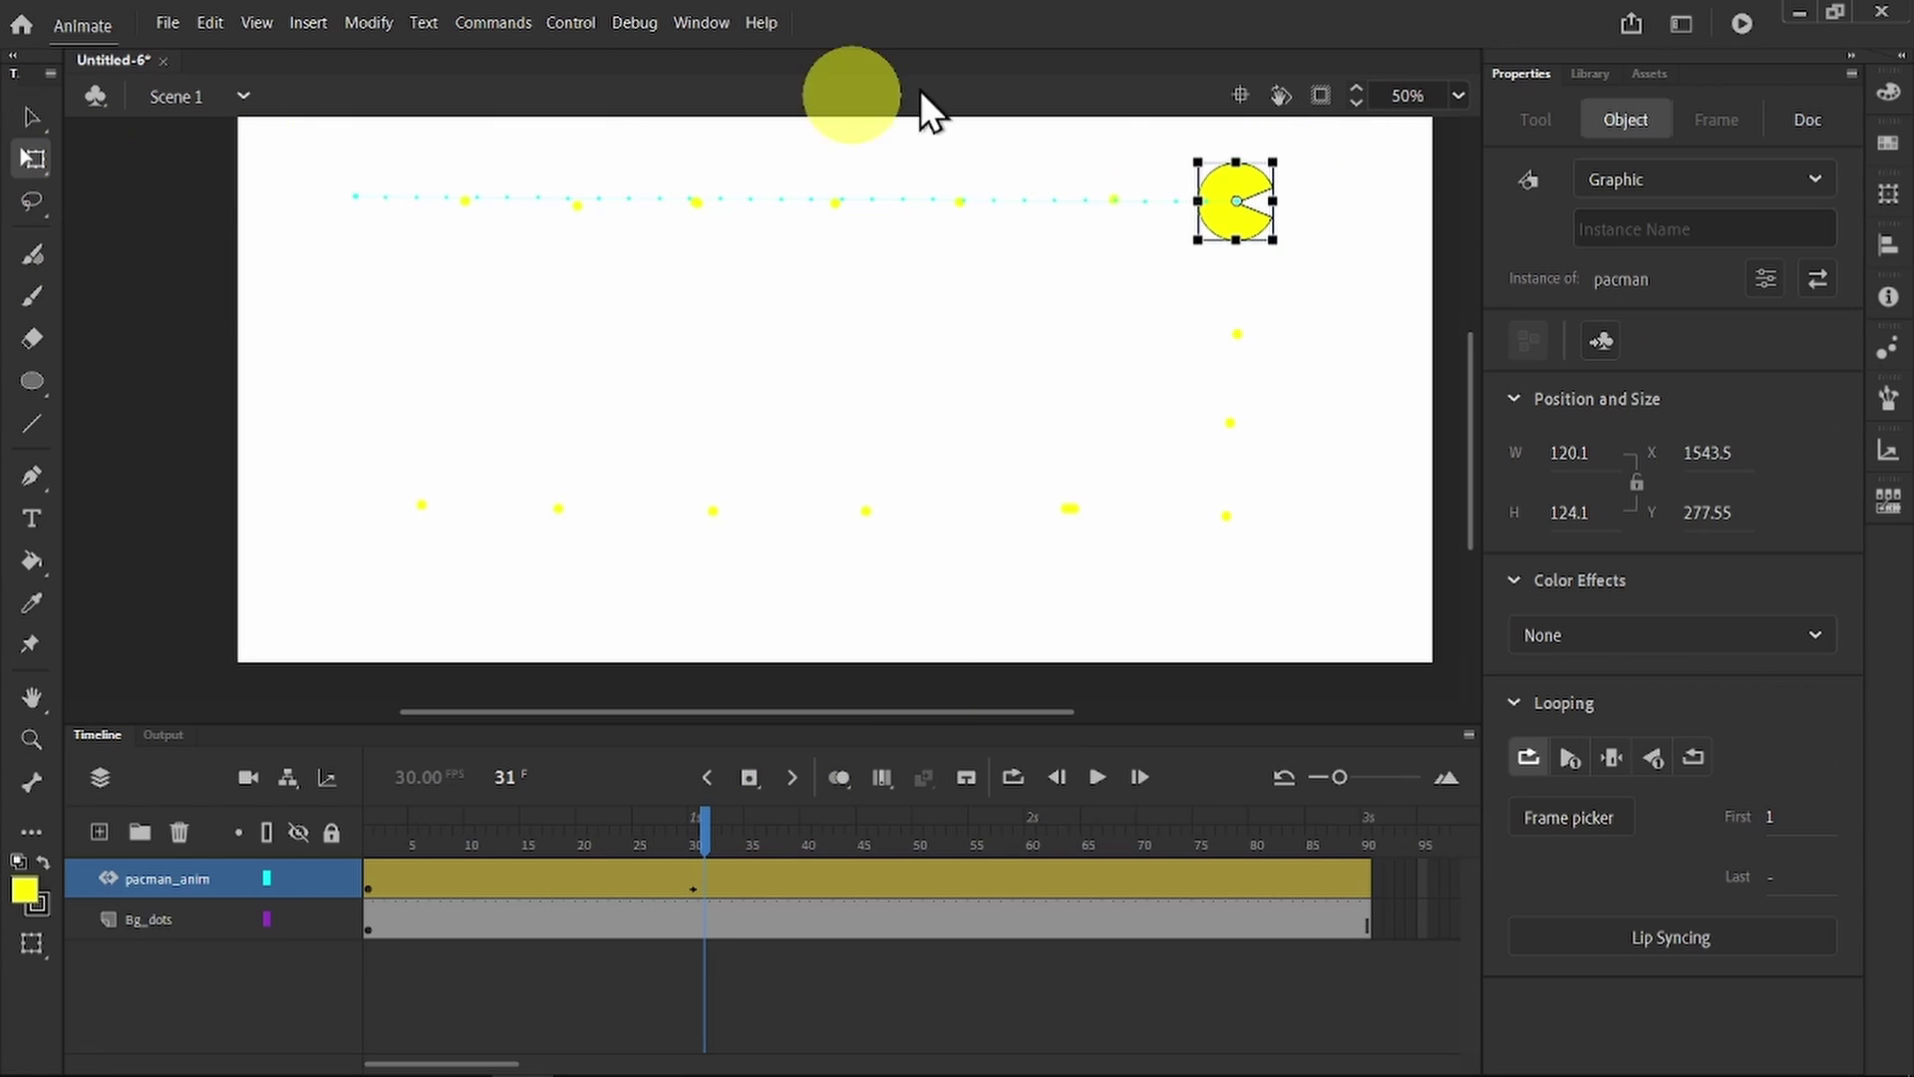
left_click_drag(1298, 159, 1299, 251)
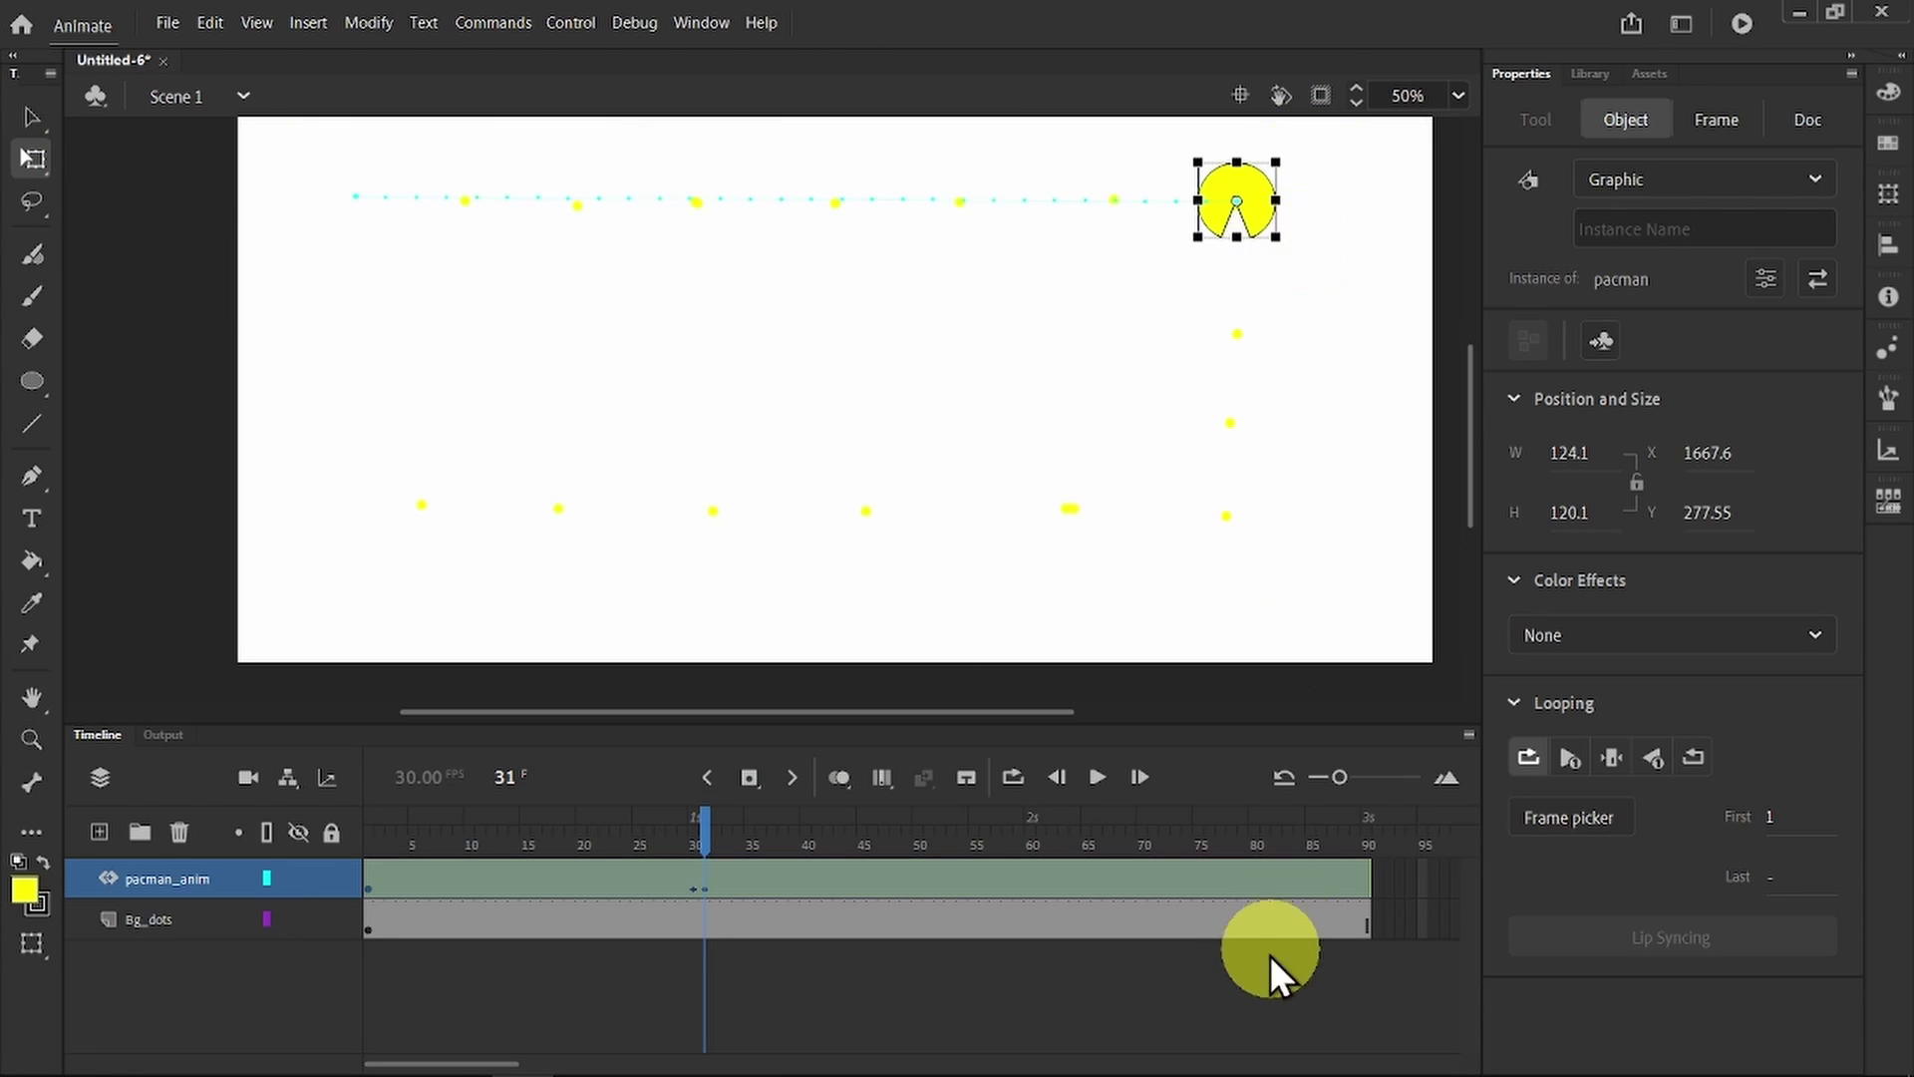
right_click(703, 886)
mouse_move(824, 413)
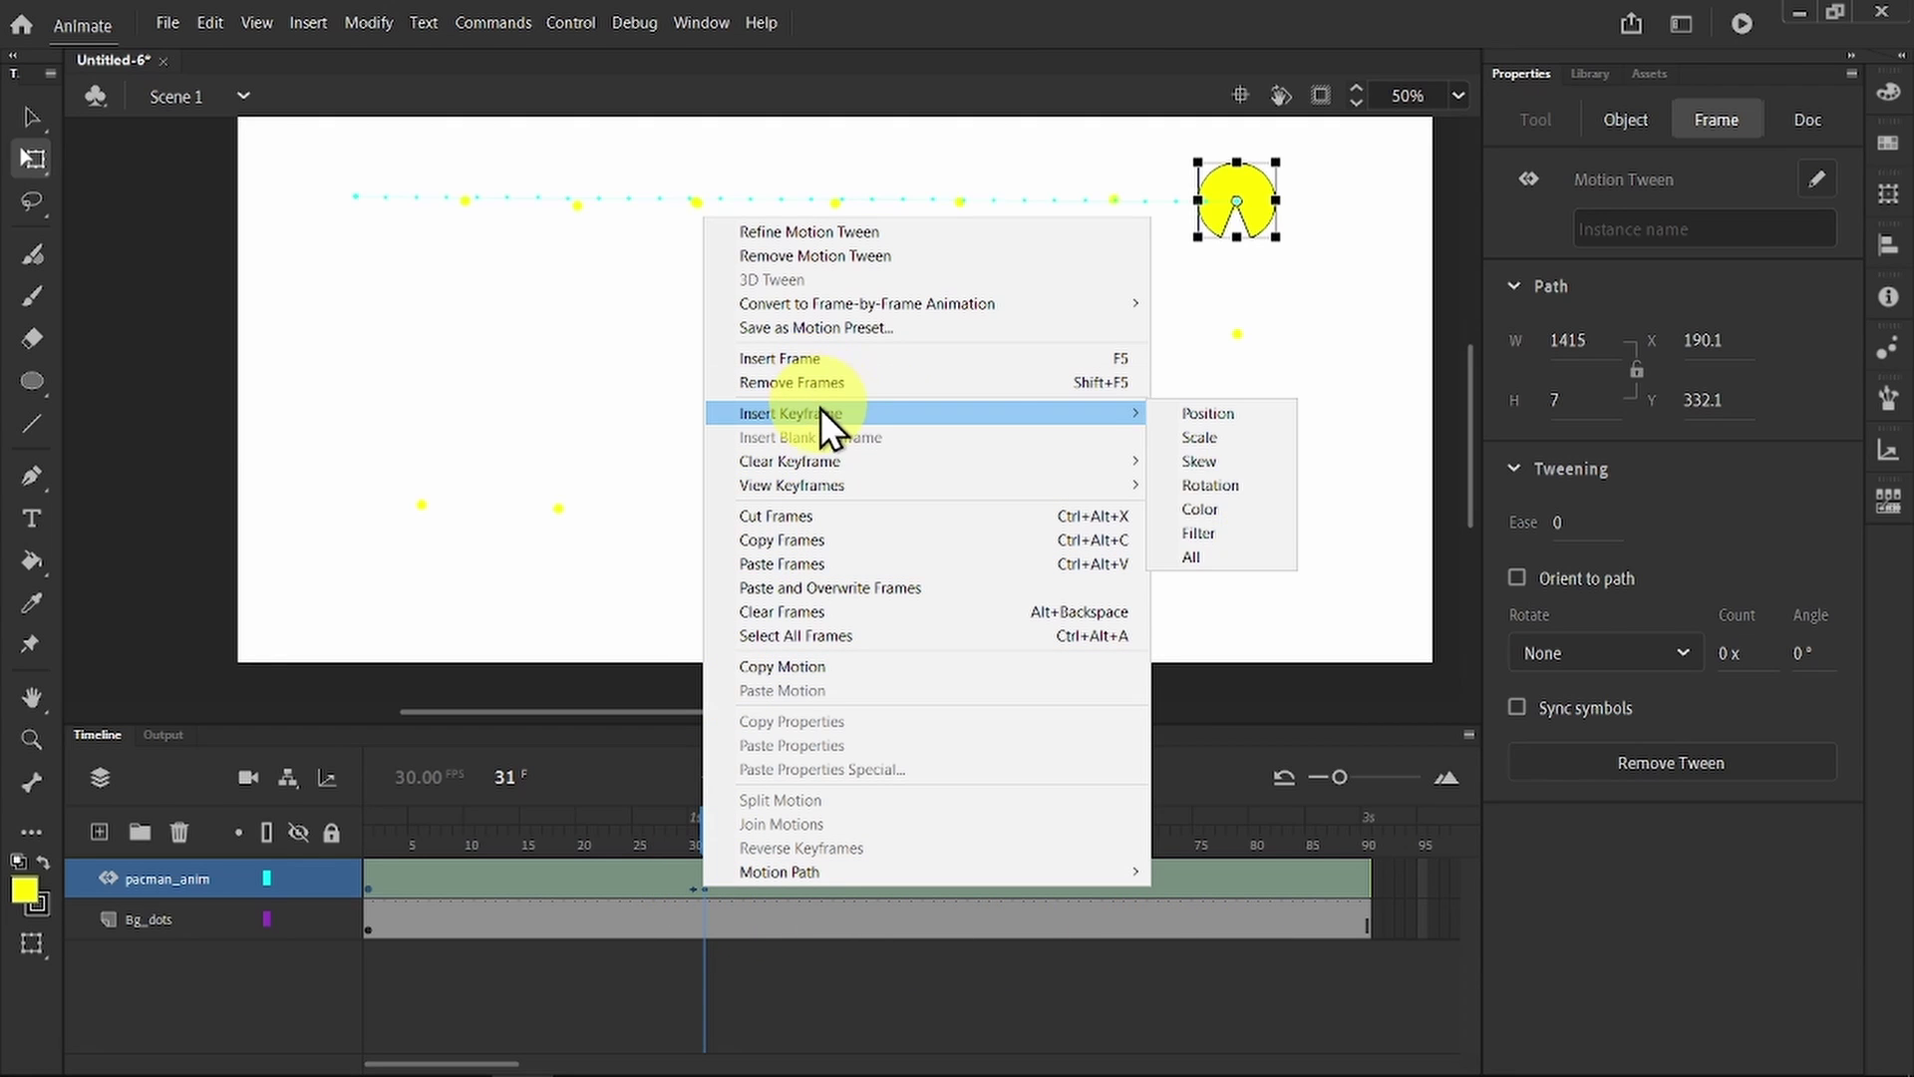
left_click(1203, 556)
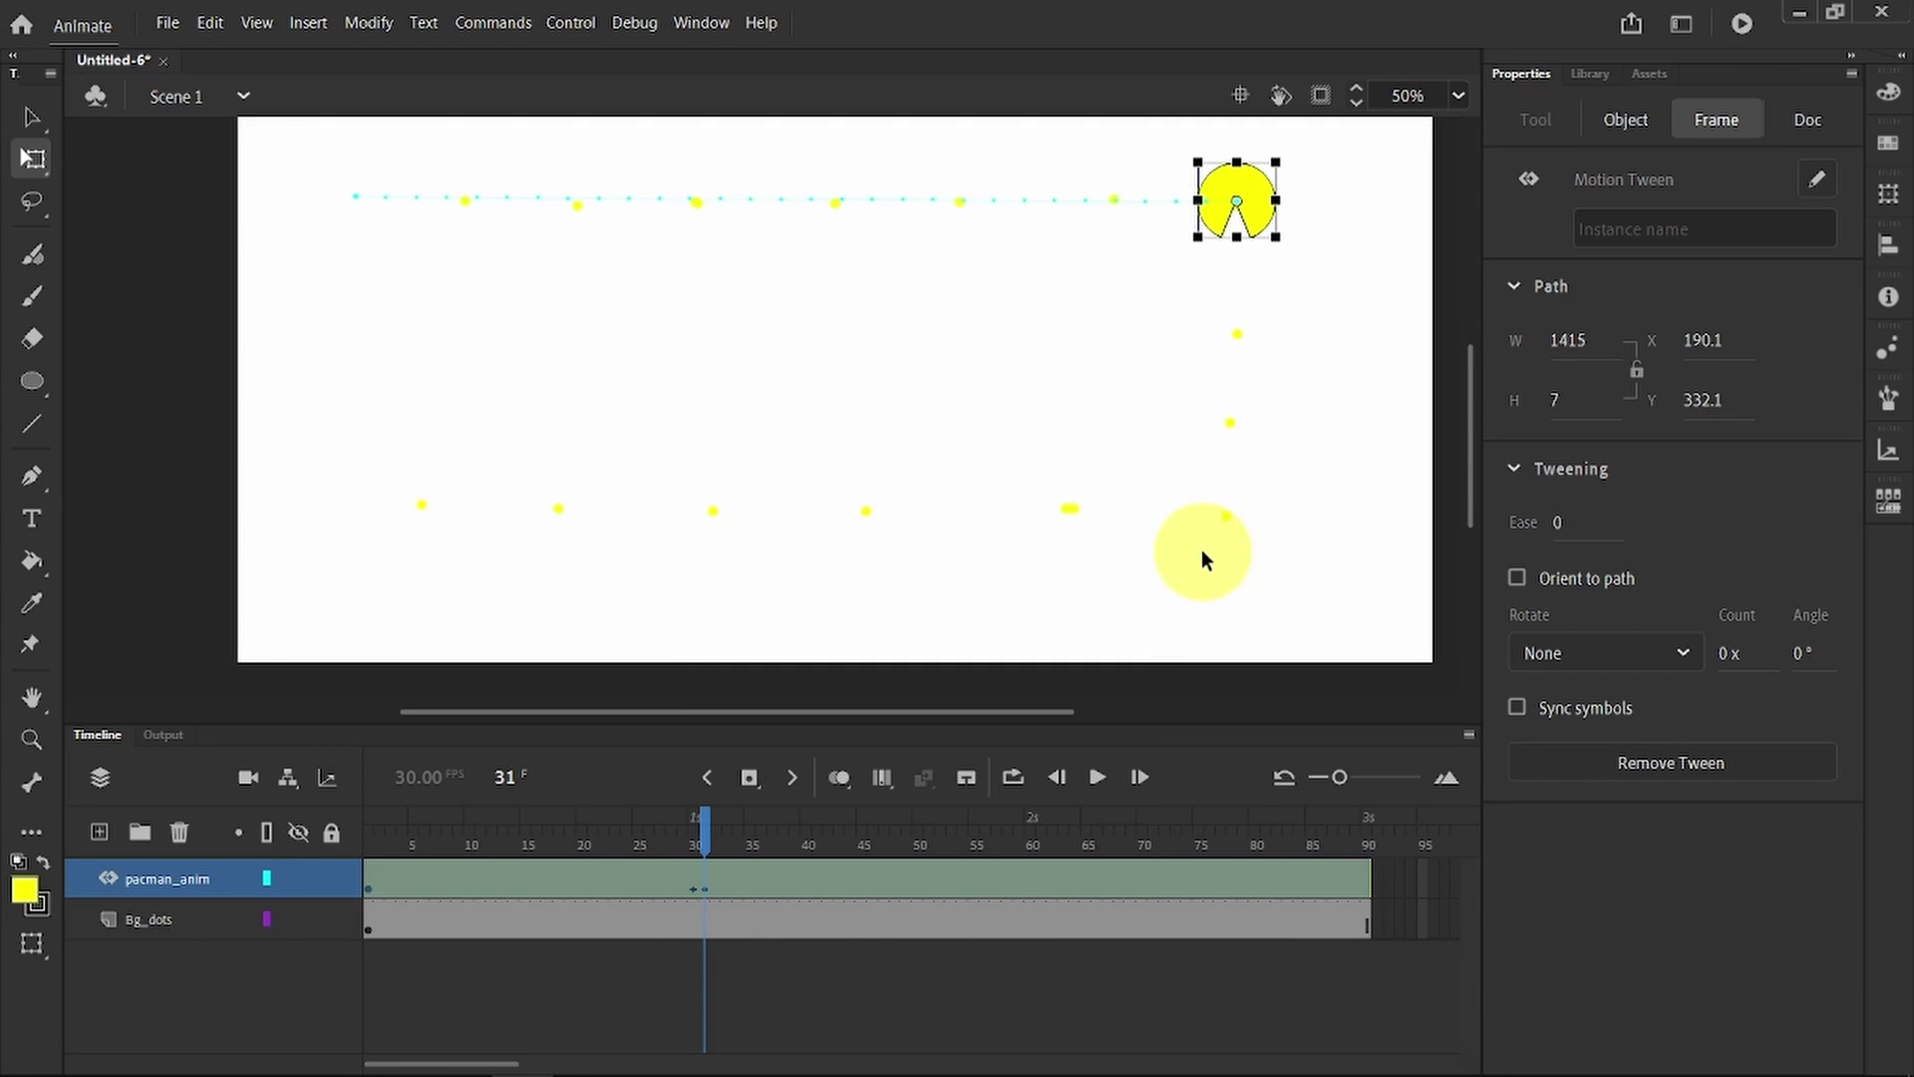
Step: At frame 59, move Pac-Man straight down to the lower-right corner dot
left_click(1018, 836)
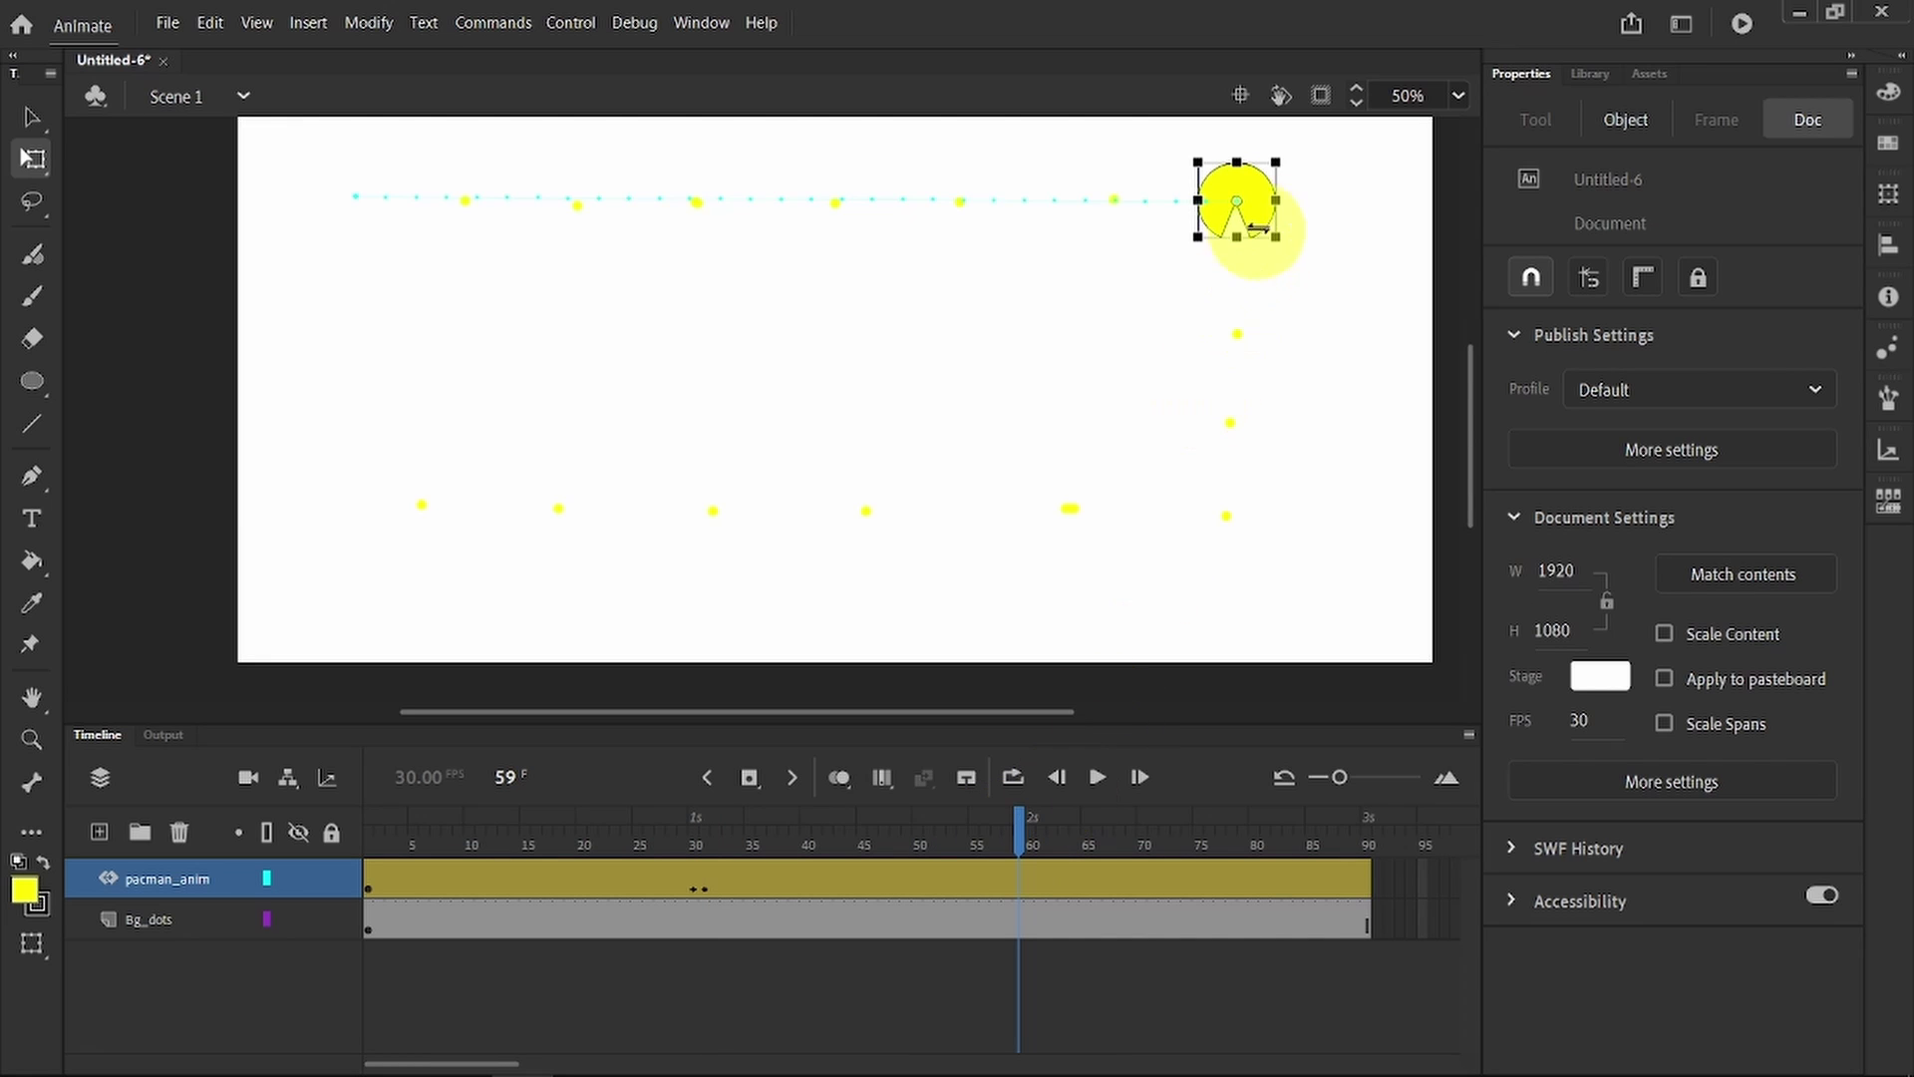
left_click_drag(1258, 212, 1266, 504)
left_click(1274, 739)
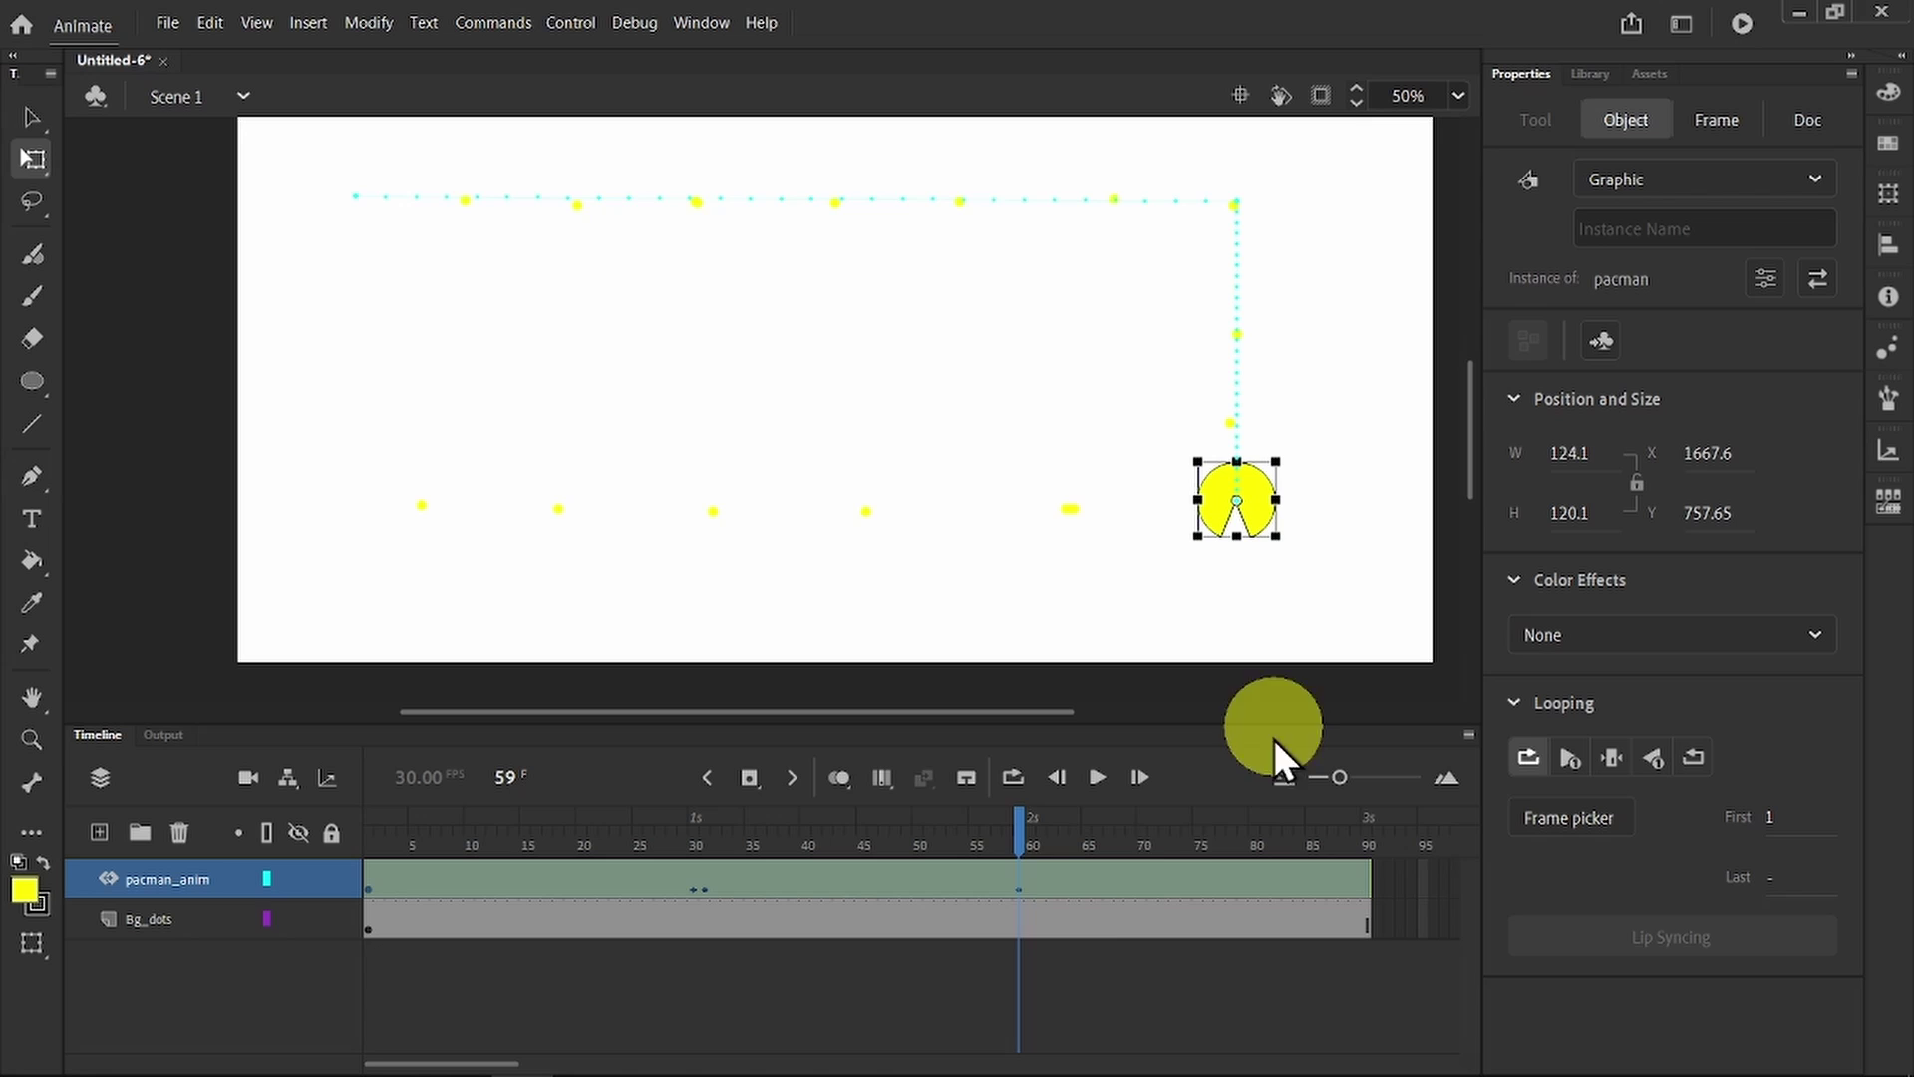
Step: At frame 60, rotate Pac-Man another 90° clockwise so the mouth faces left
left_click(1027, 828)
left_click(1269, 530)
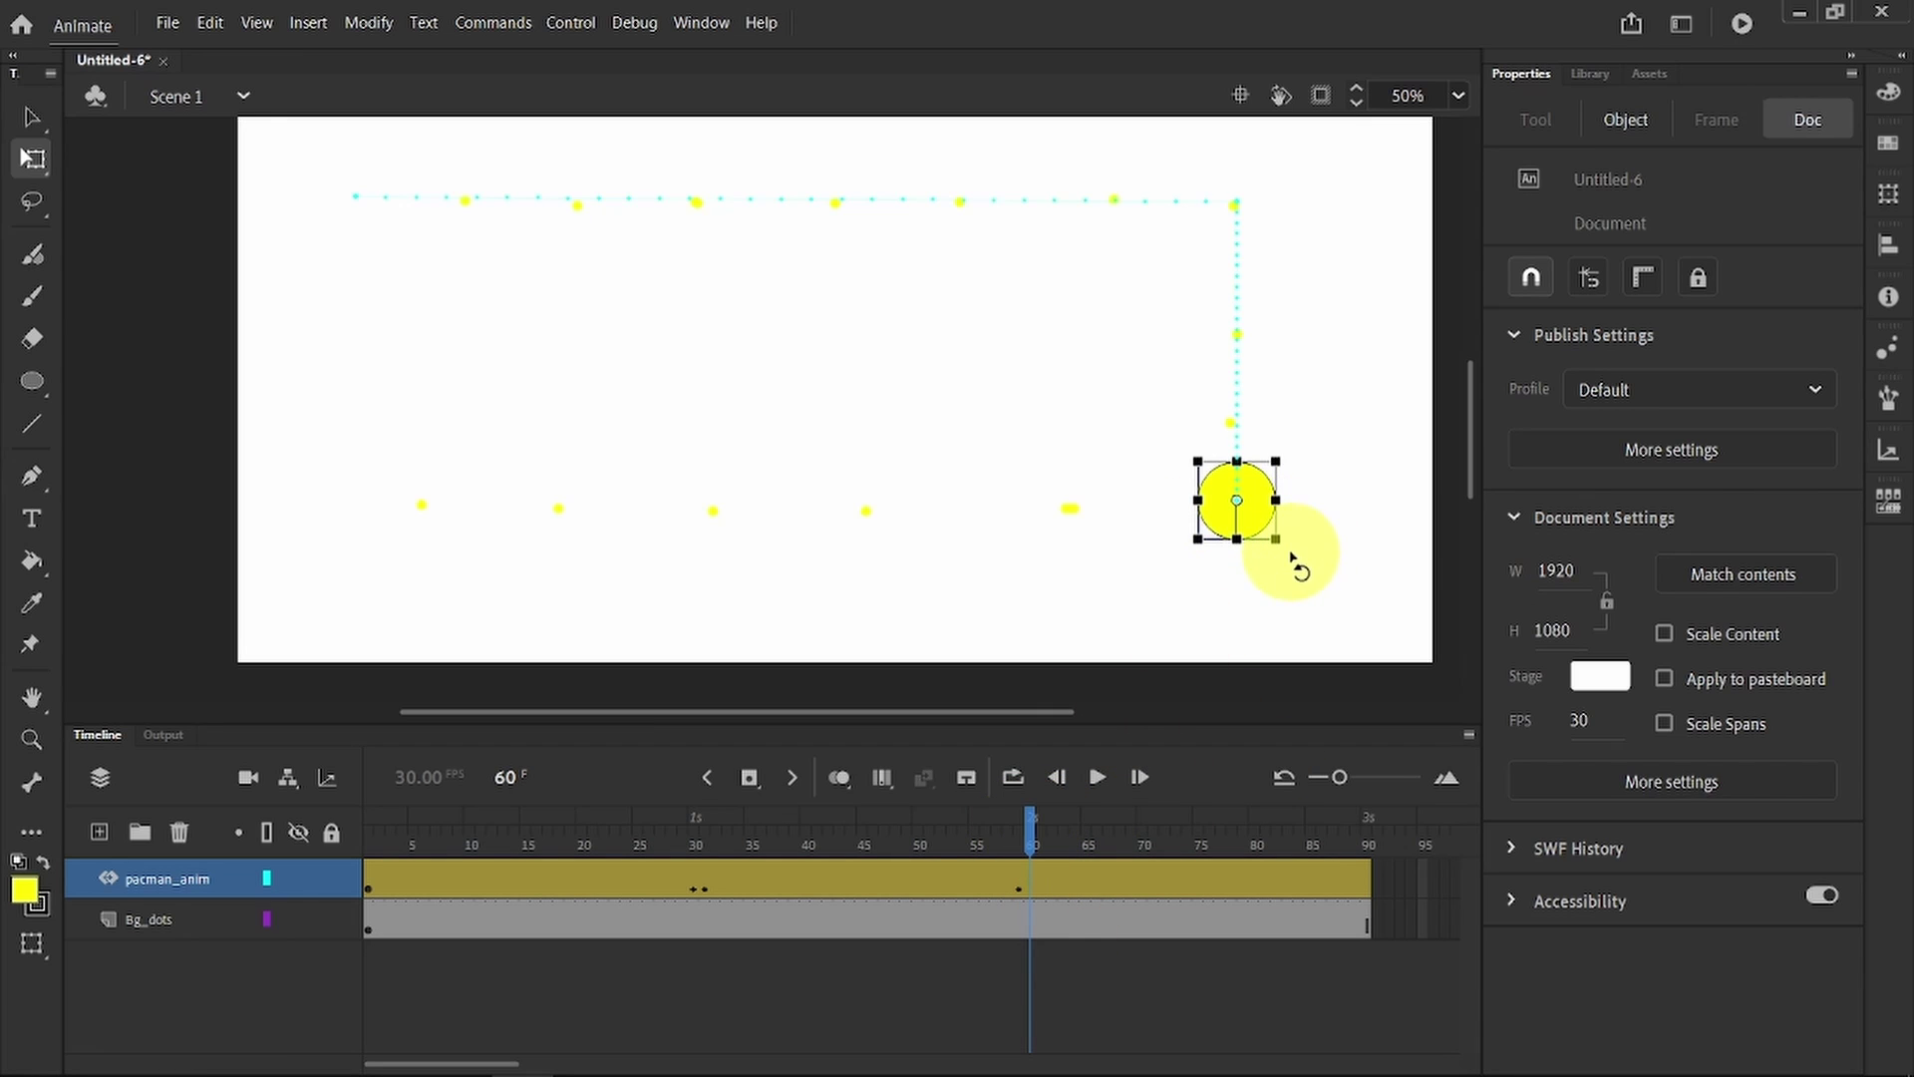
left_click(1208, 537)
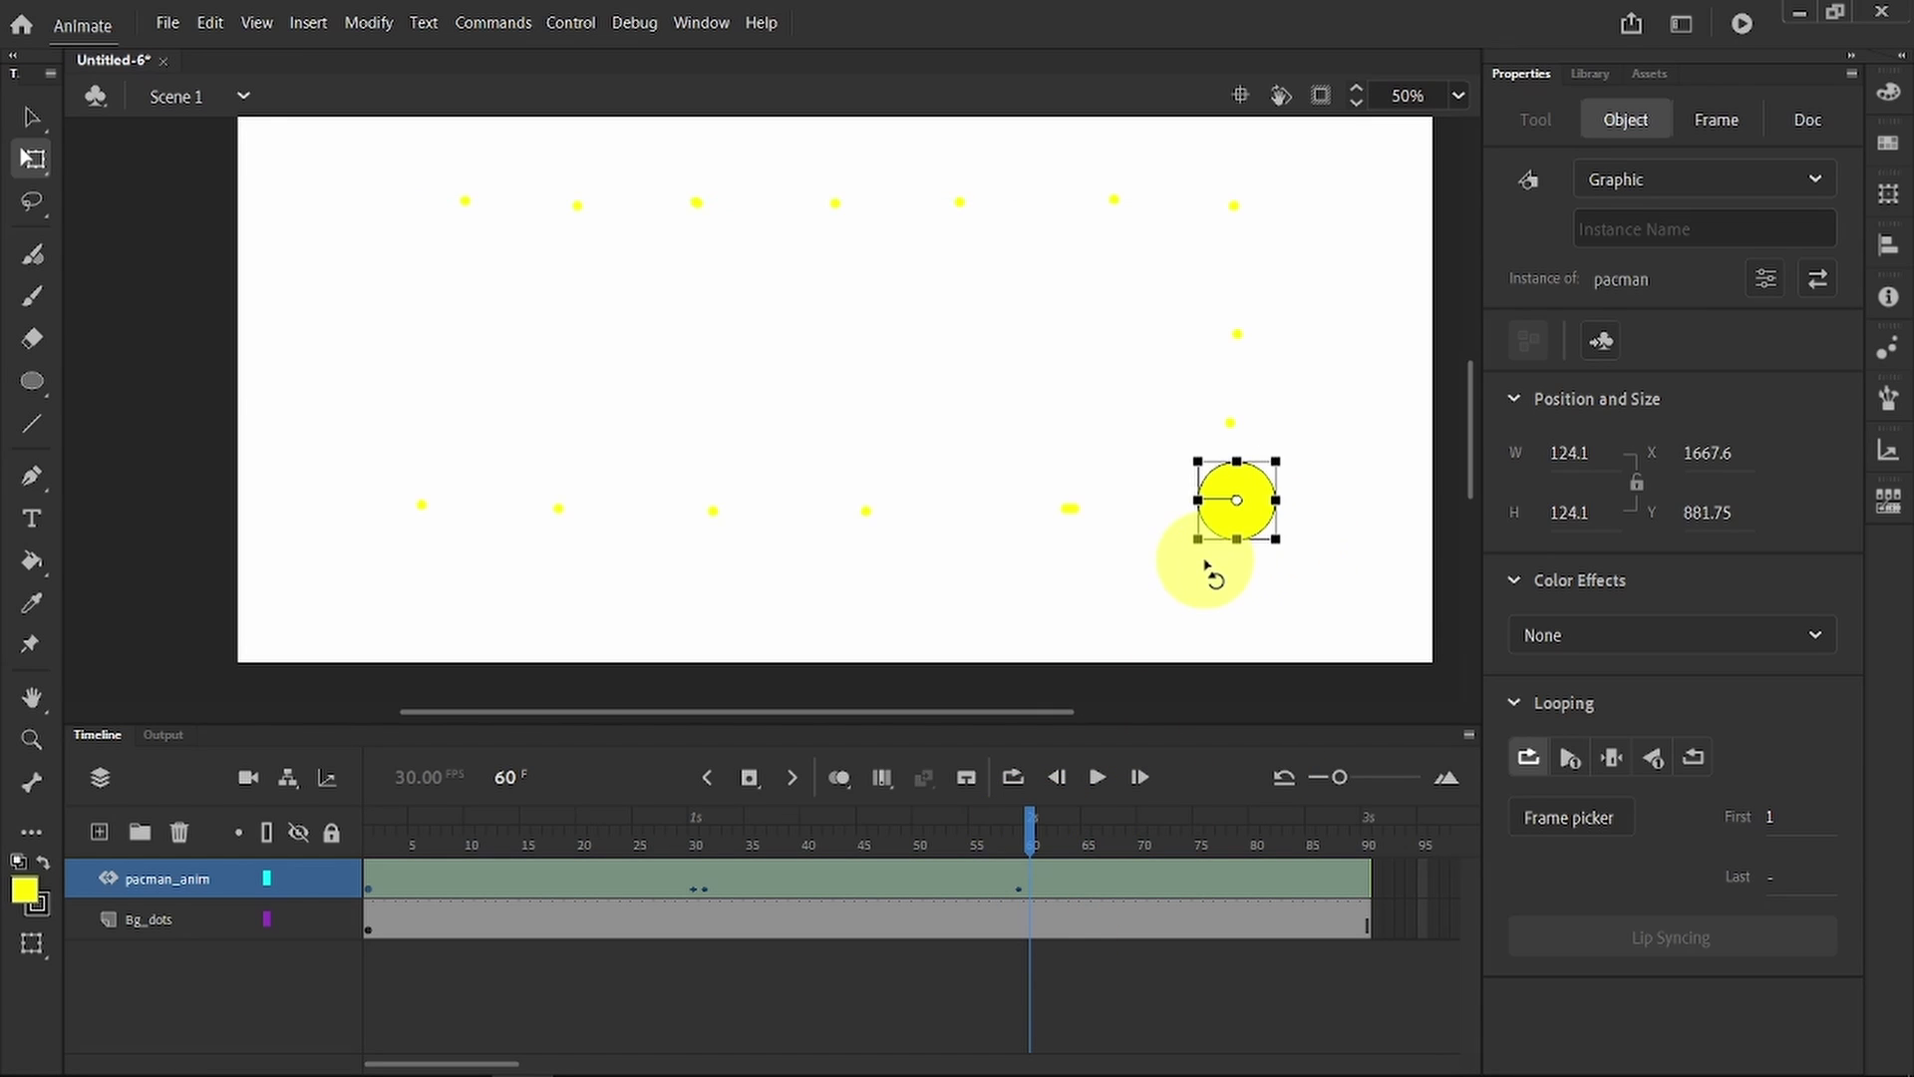
Step: At frame 90, move Pac-Man horizontally along the lower row to its leftmost dot
left_click(1031, 829)
left_click_drag(1039, 826, 1411, 813)
left_click(1390, 791)
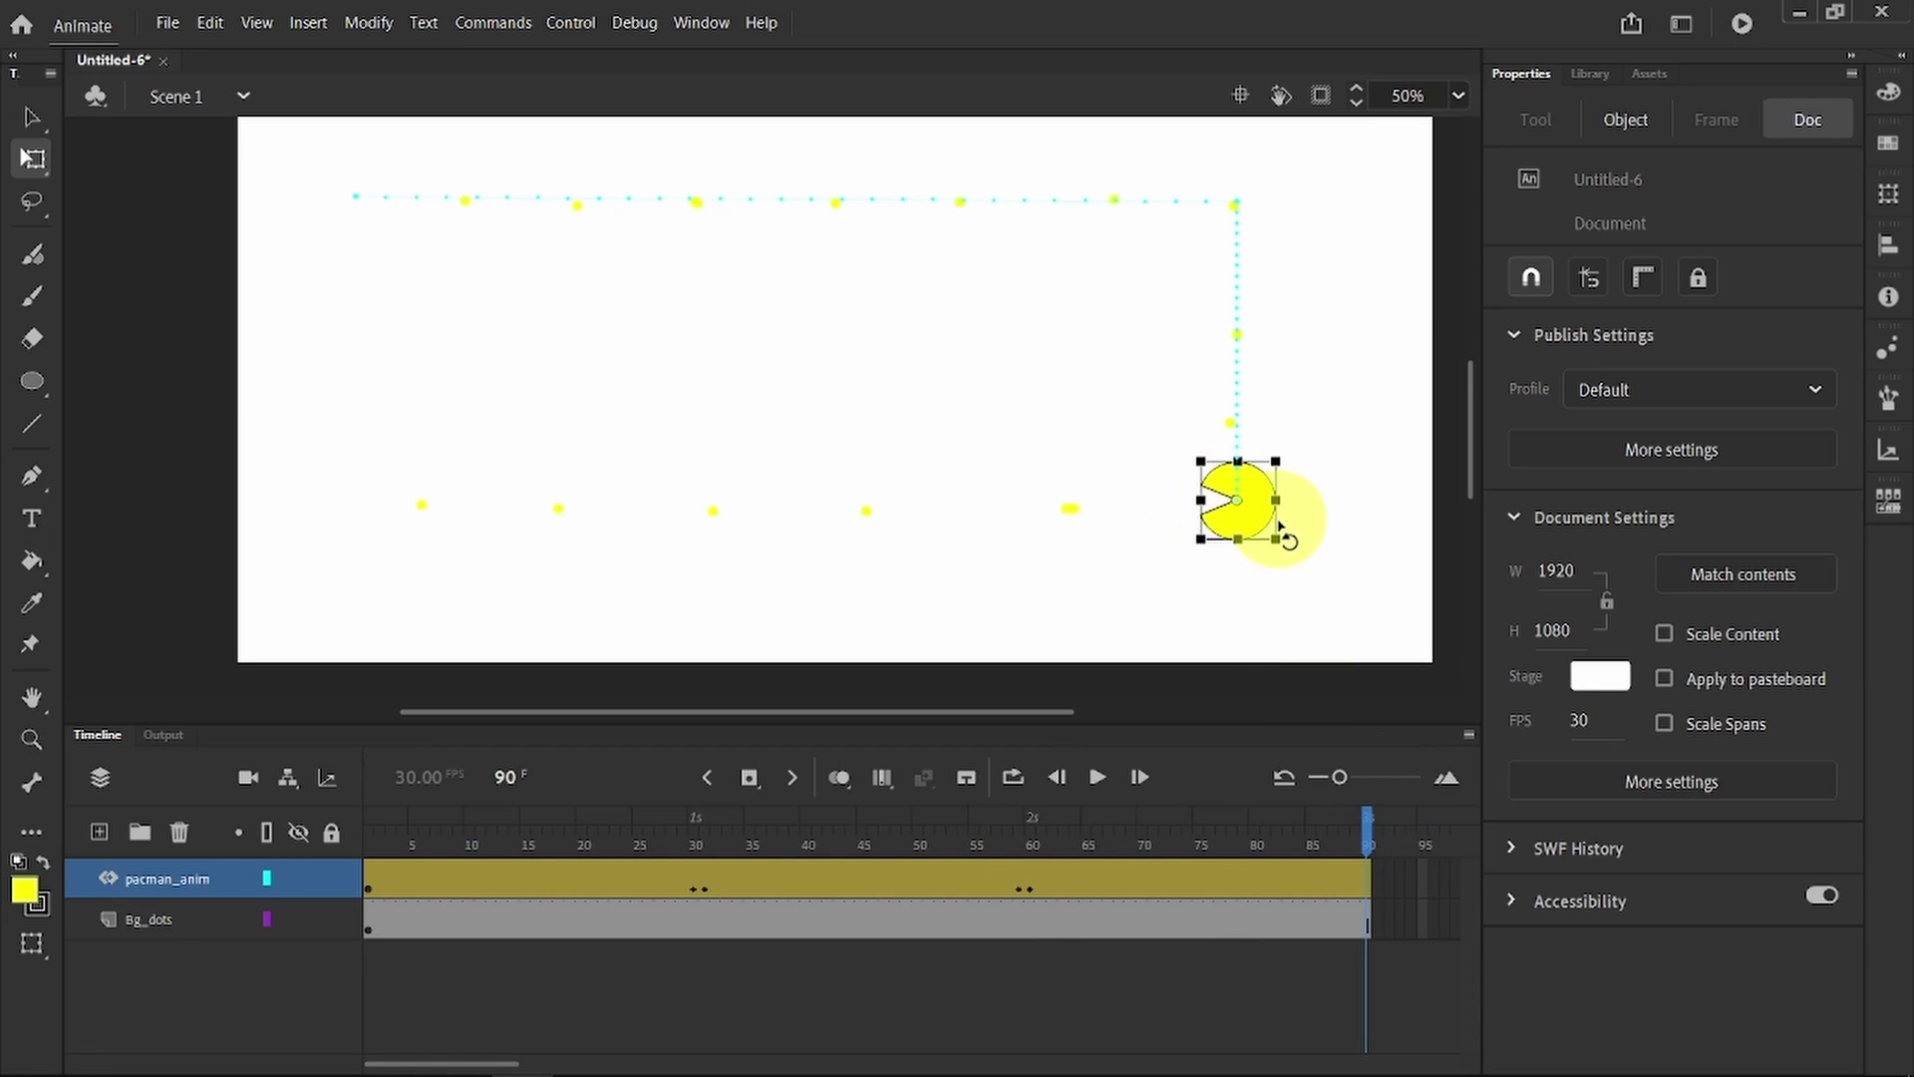
left_click_drag(1252, 514, 401, 512)
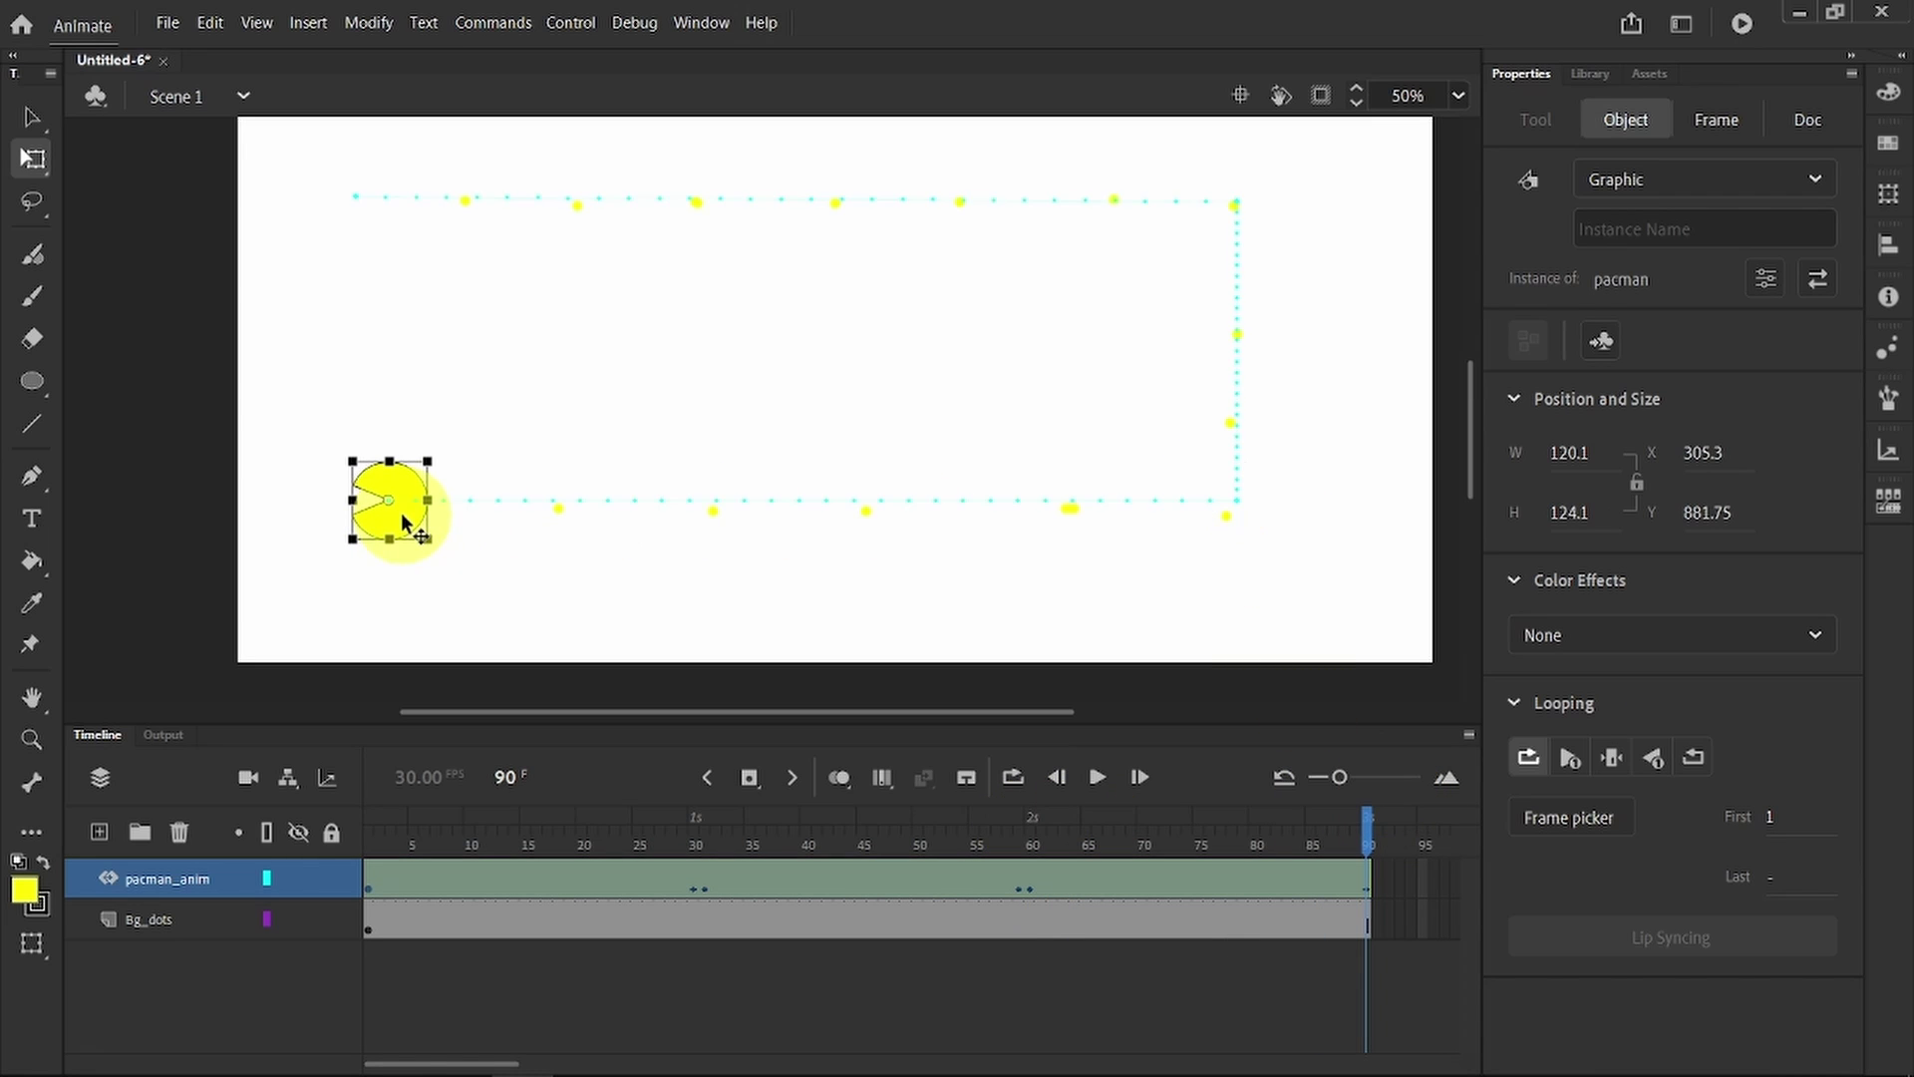
Step: Scrub the motion to frame 59 and rotate Pac-Man there so the mouth faces down again
left_click_drag(650, 824, 1023, 806)
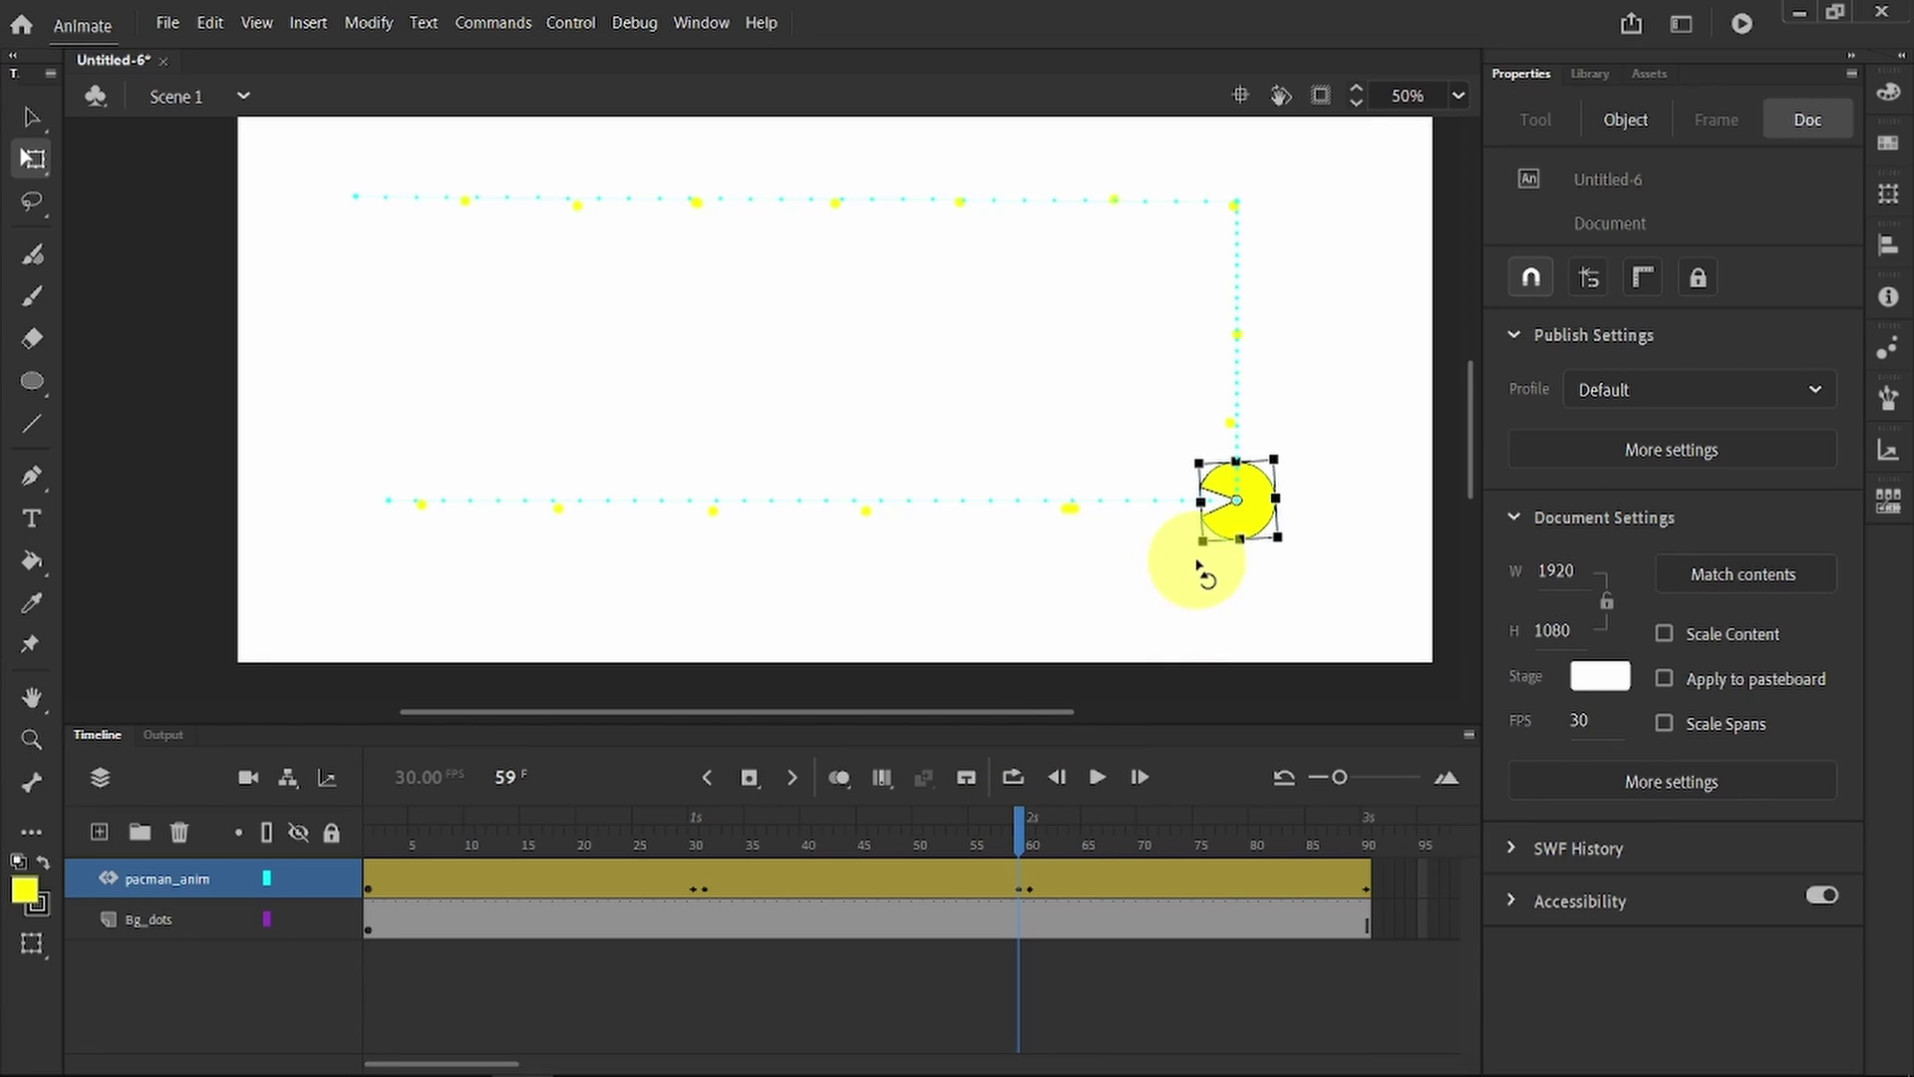
left_click_drag(1198, 566, 1299, 586)
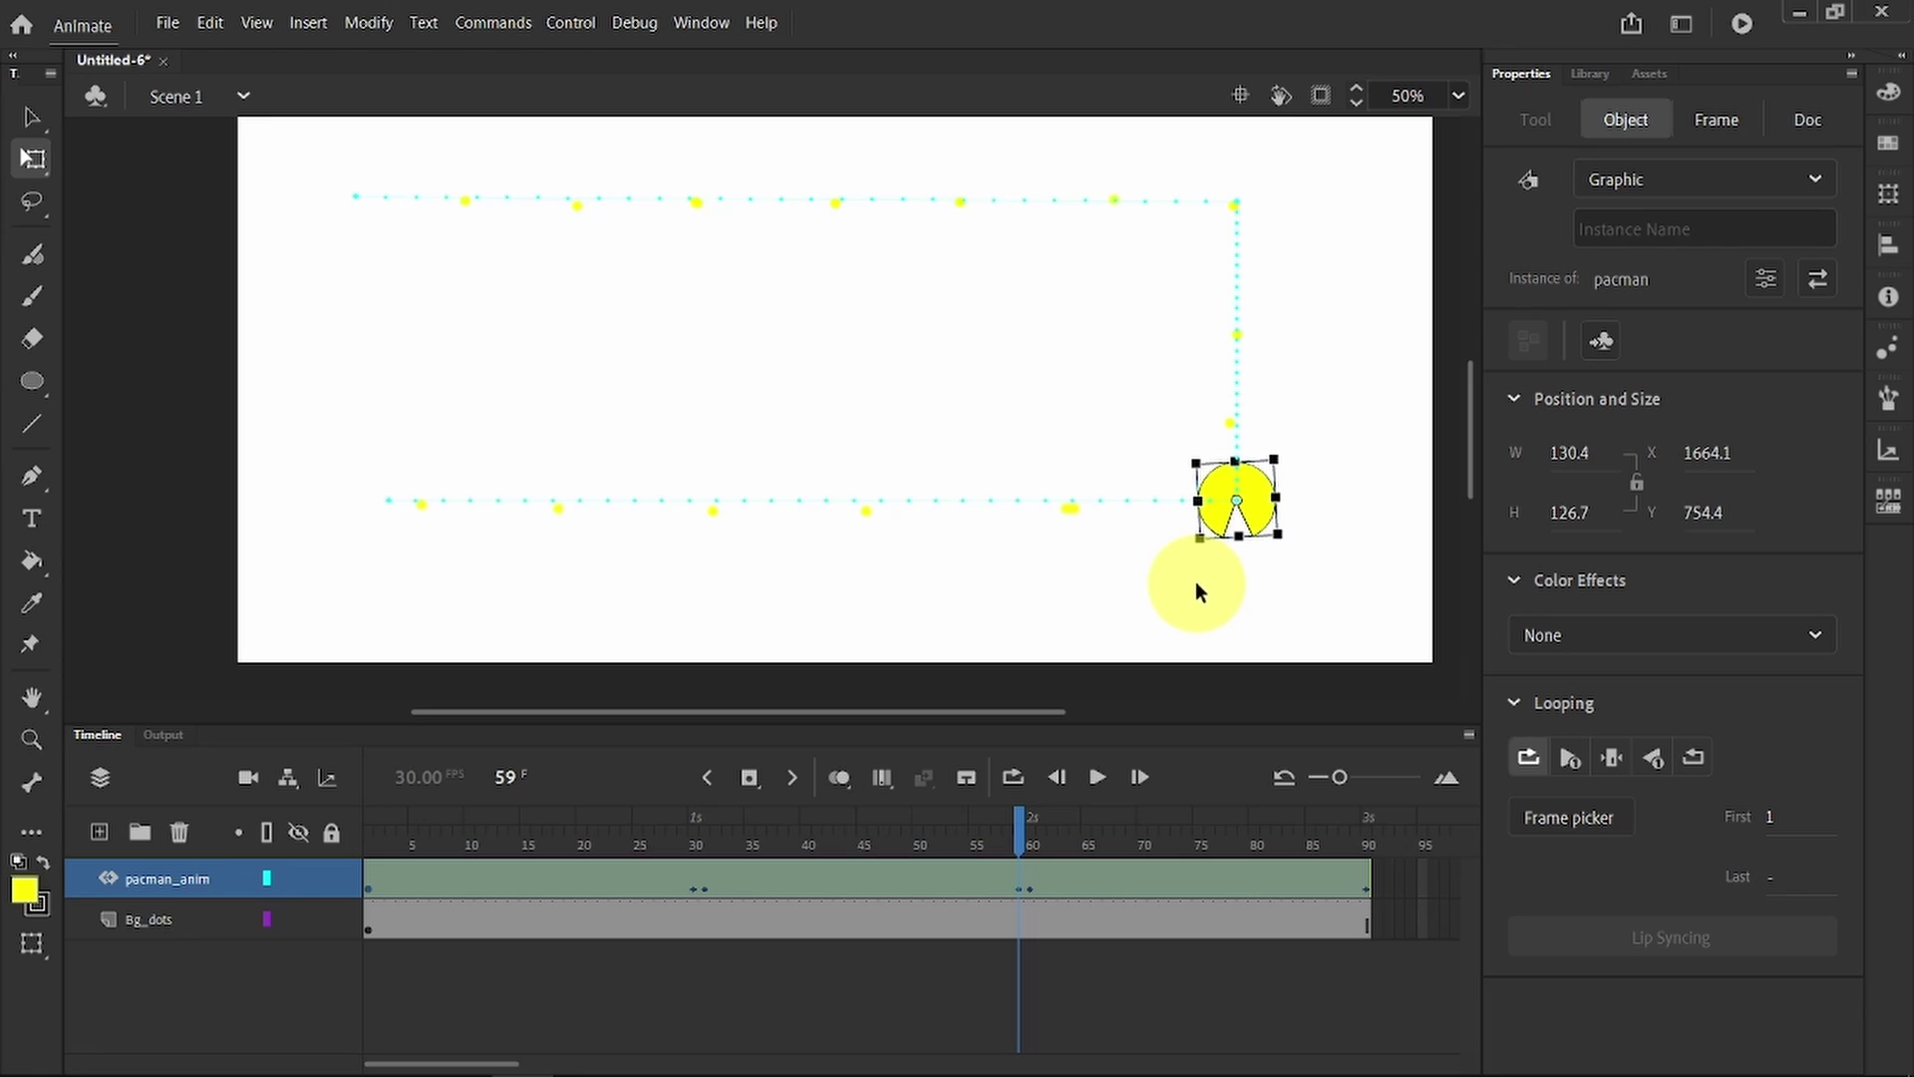
Step: Turn off snapping to guides, snapping to objects and snapping bitmaps to pixels
key("ctrl+equal")
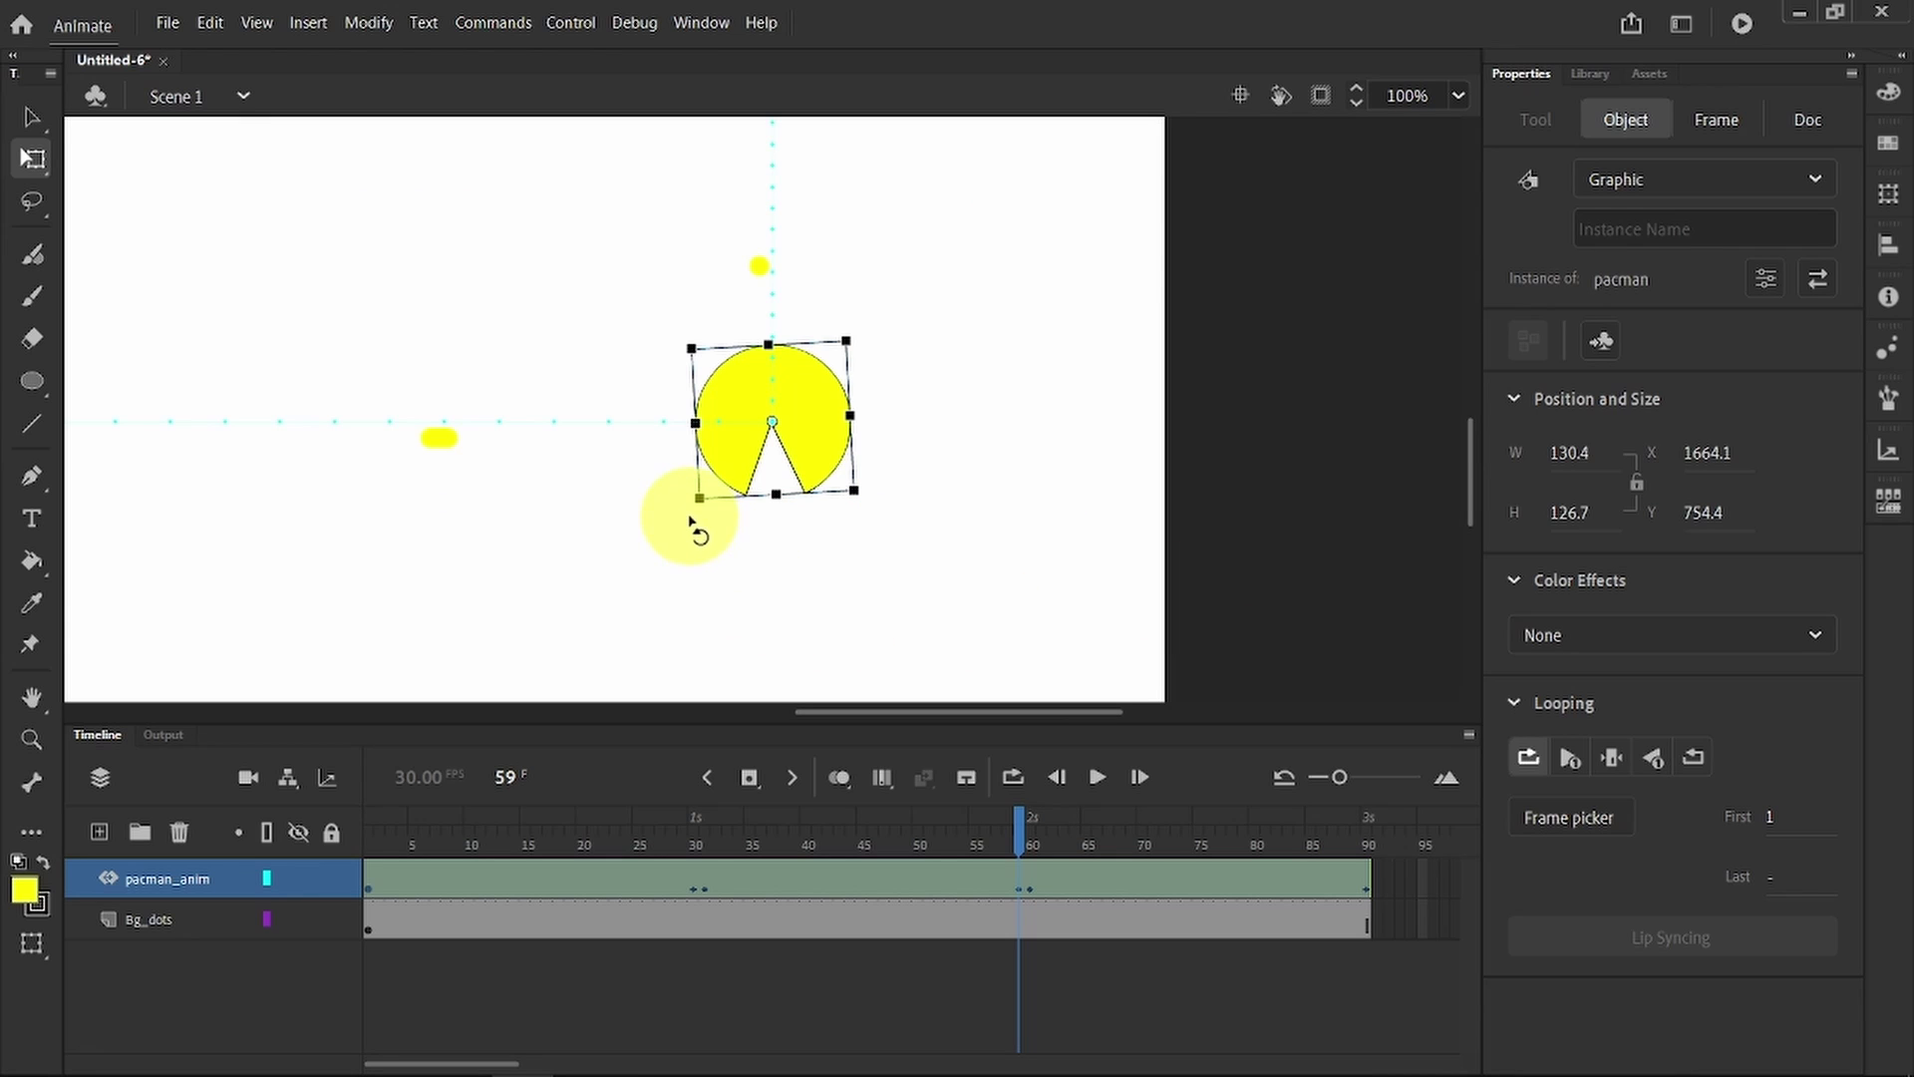
left_click_drag(690, 518, 686, 517)
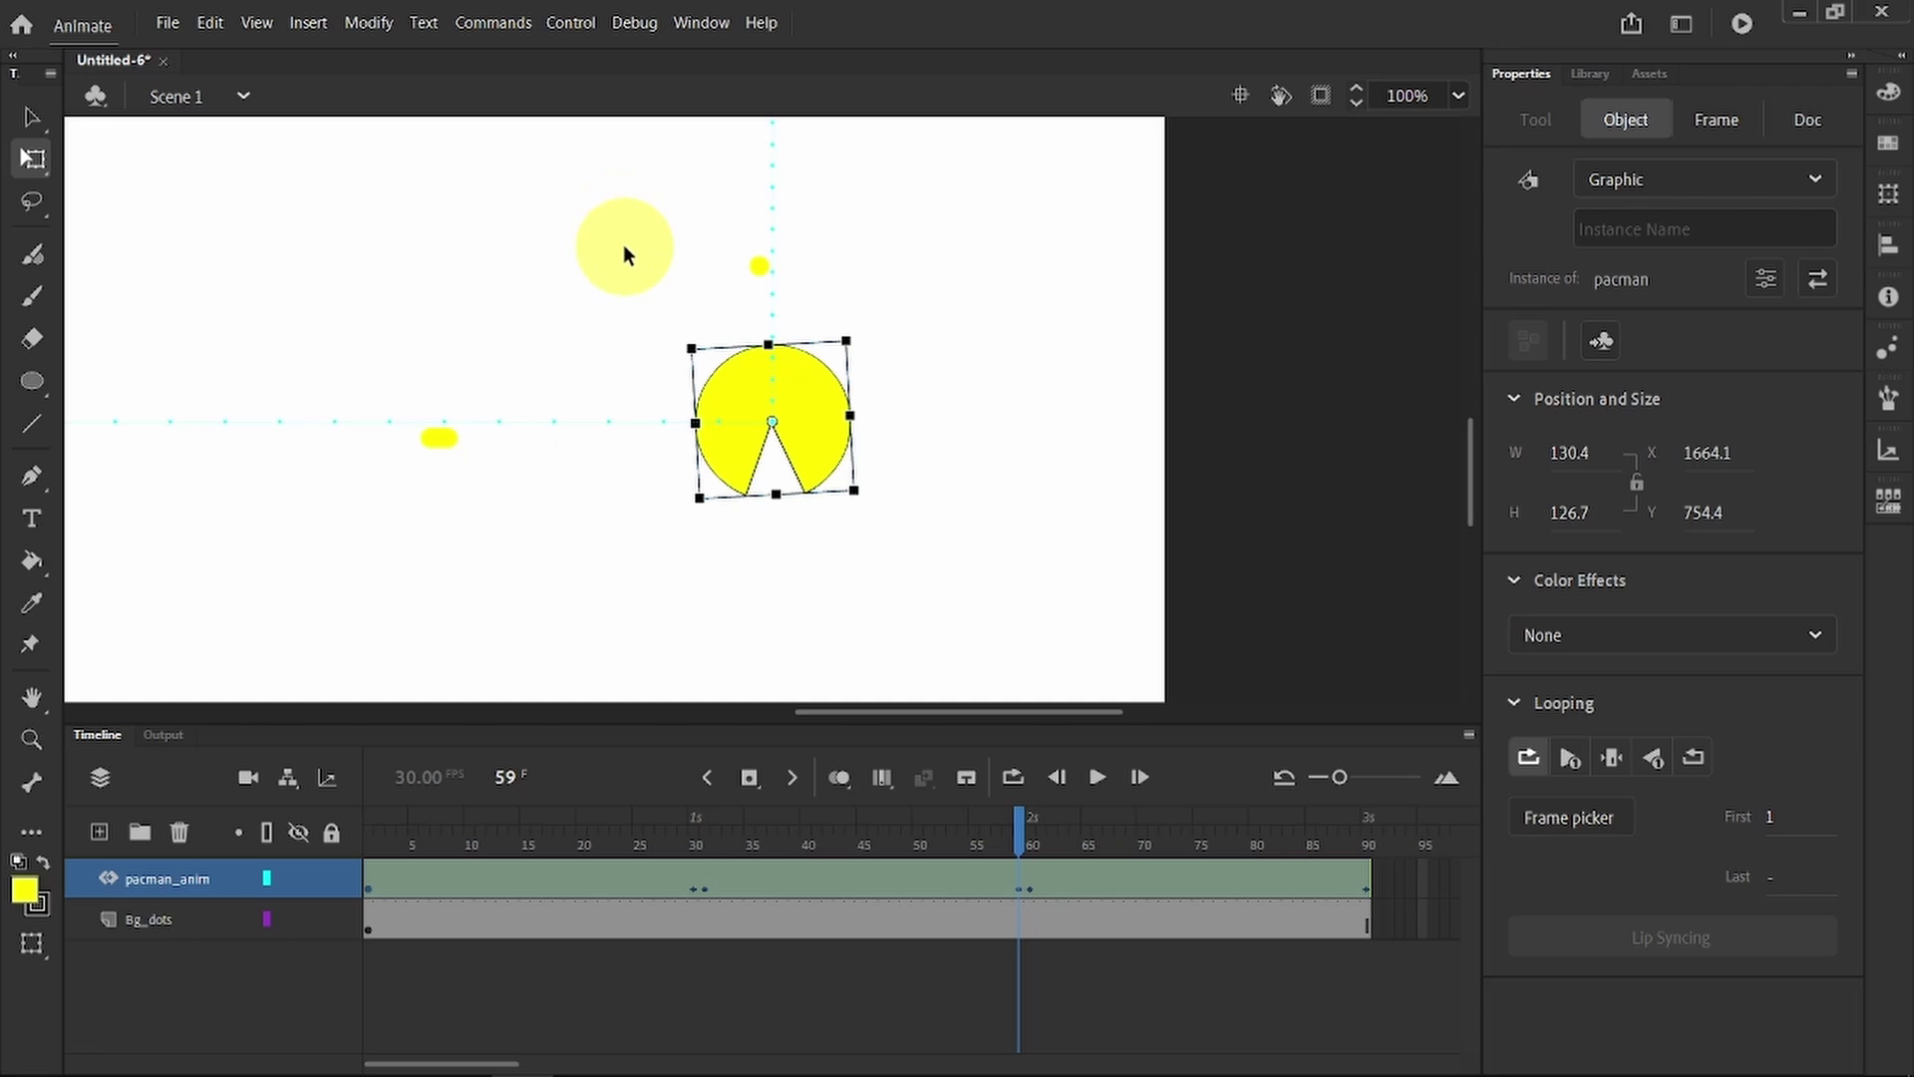
left_click(251, 26)
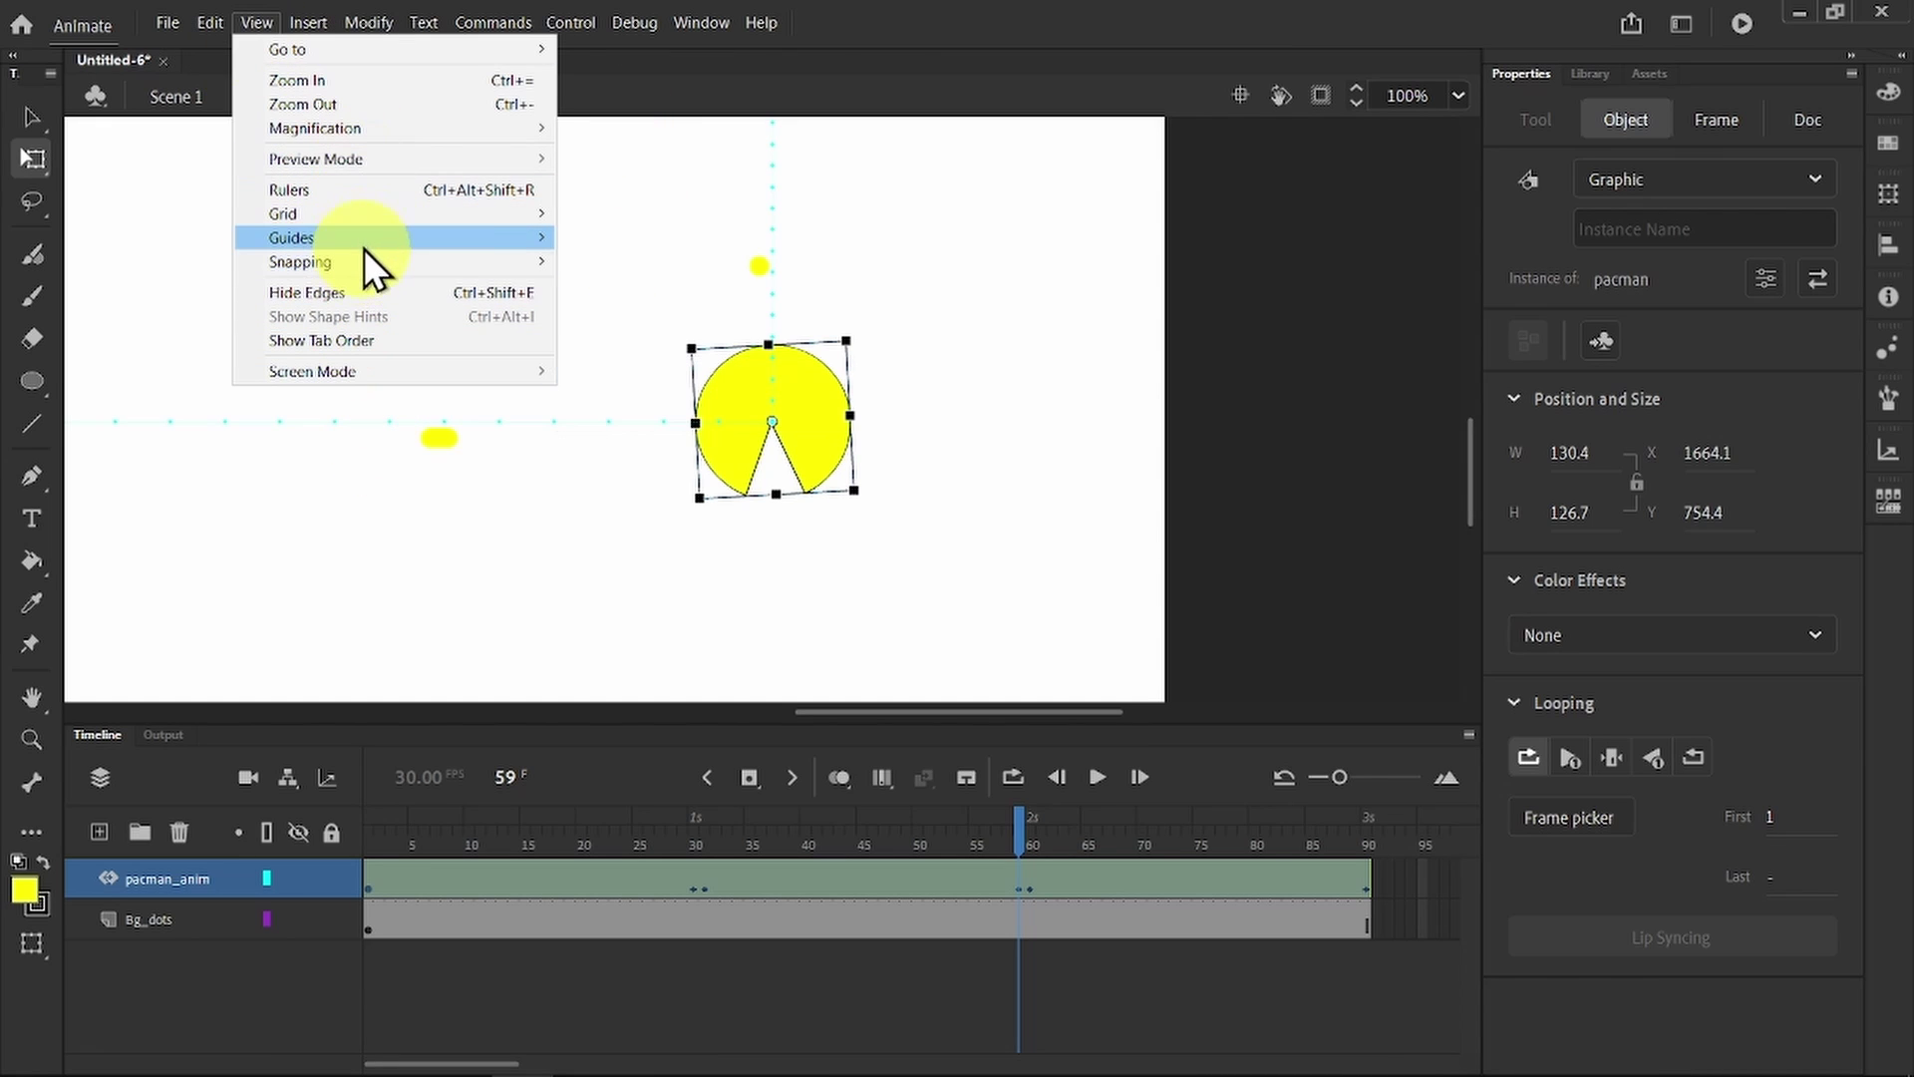
mouse_move(367, 261)
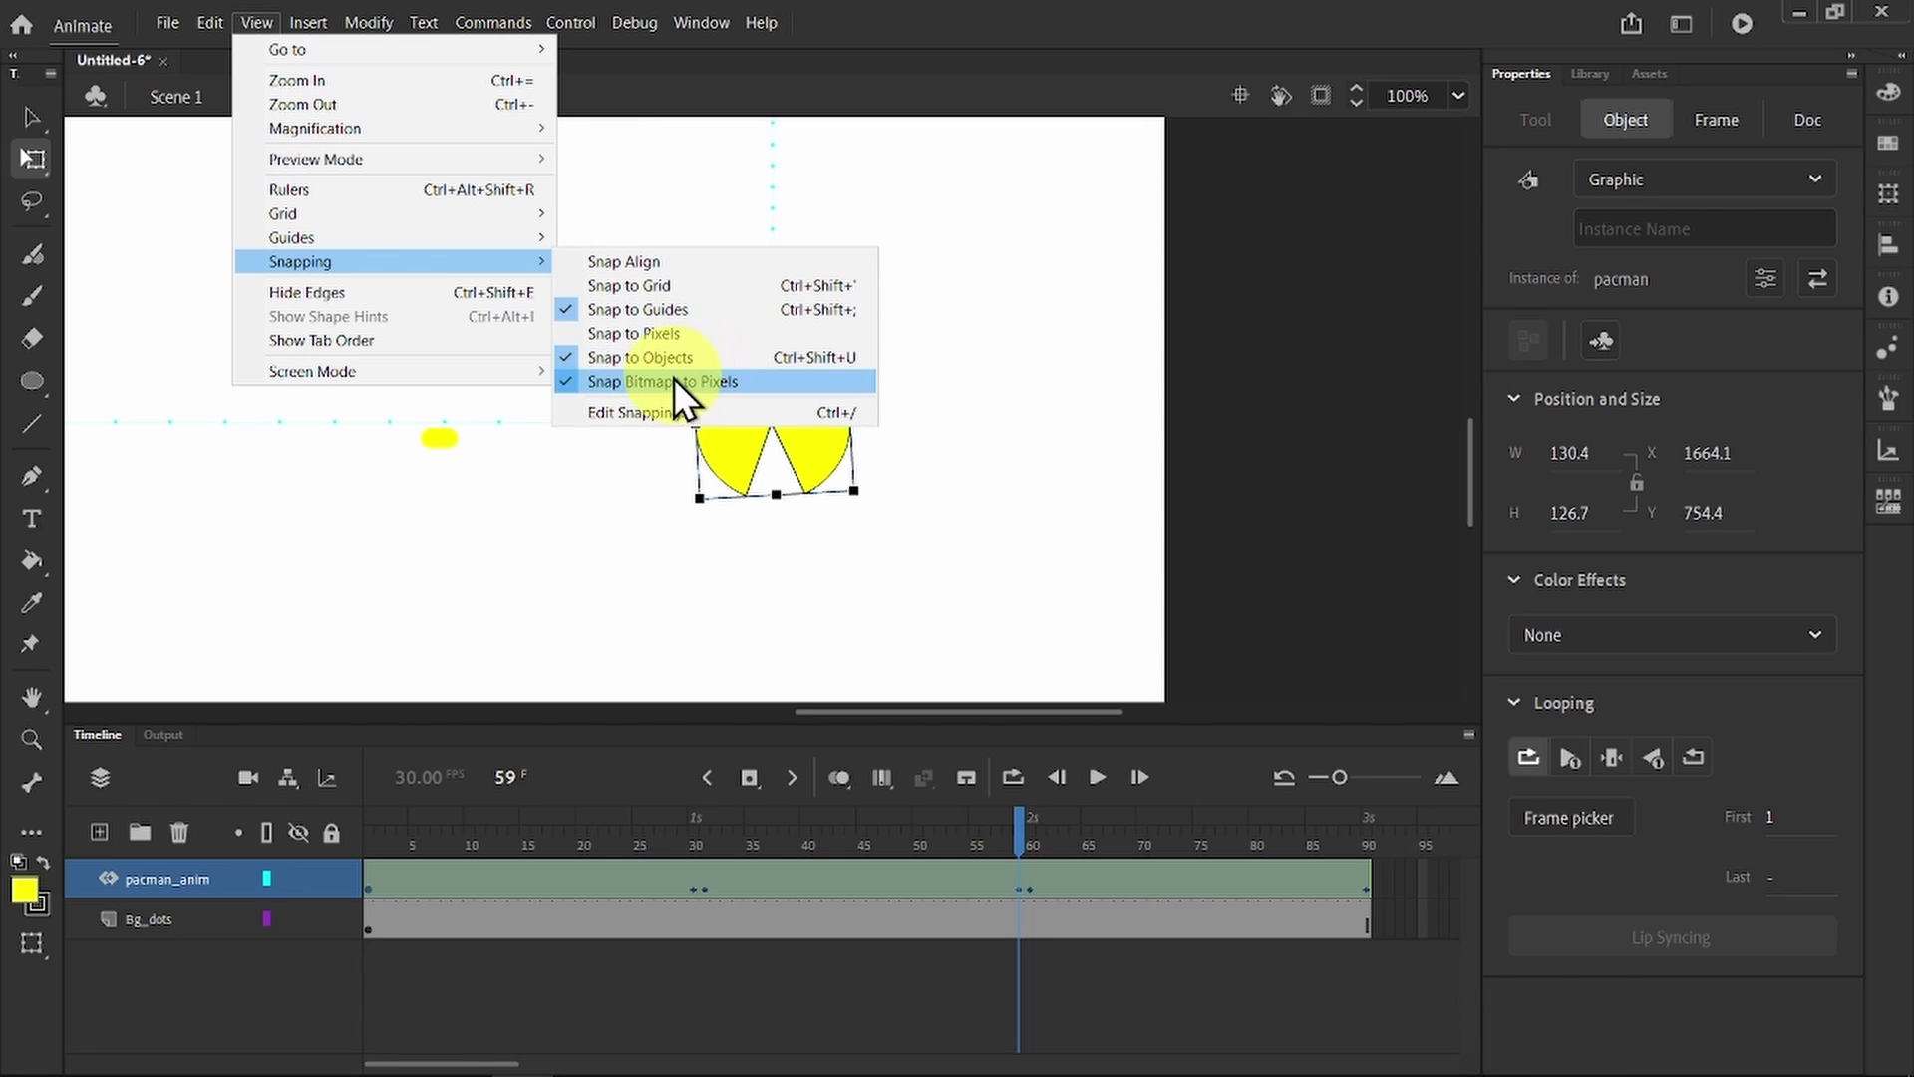
left_click(646, 309)
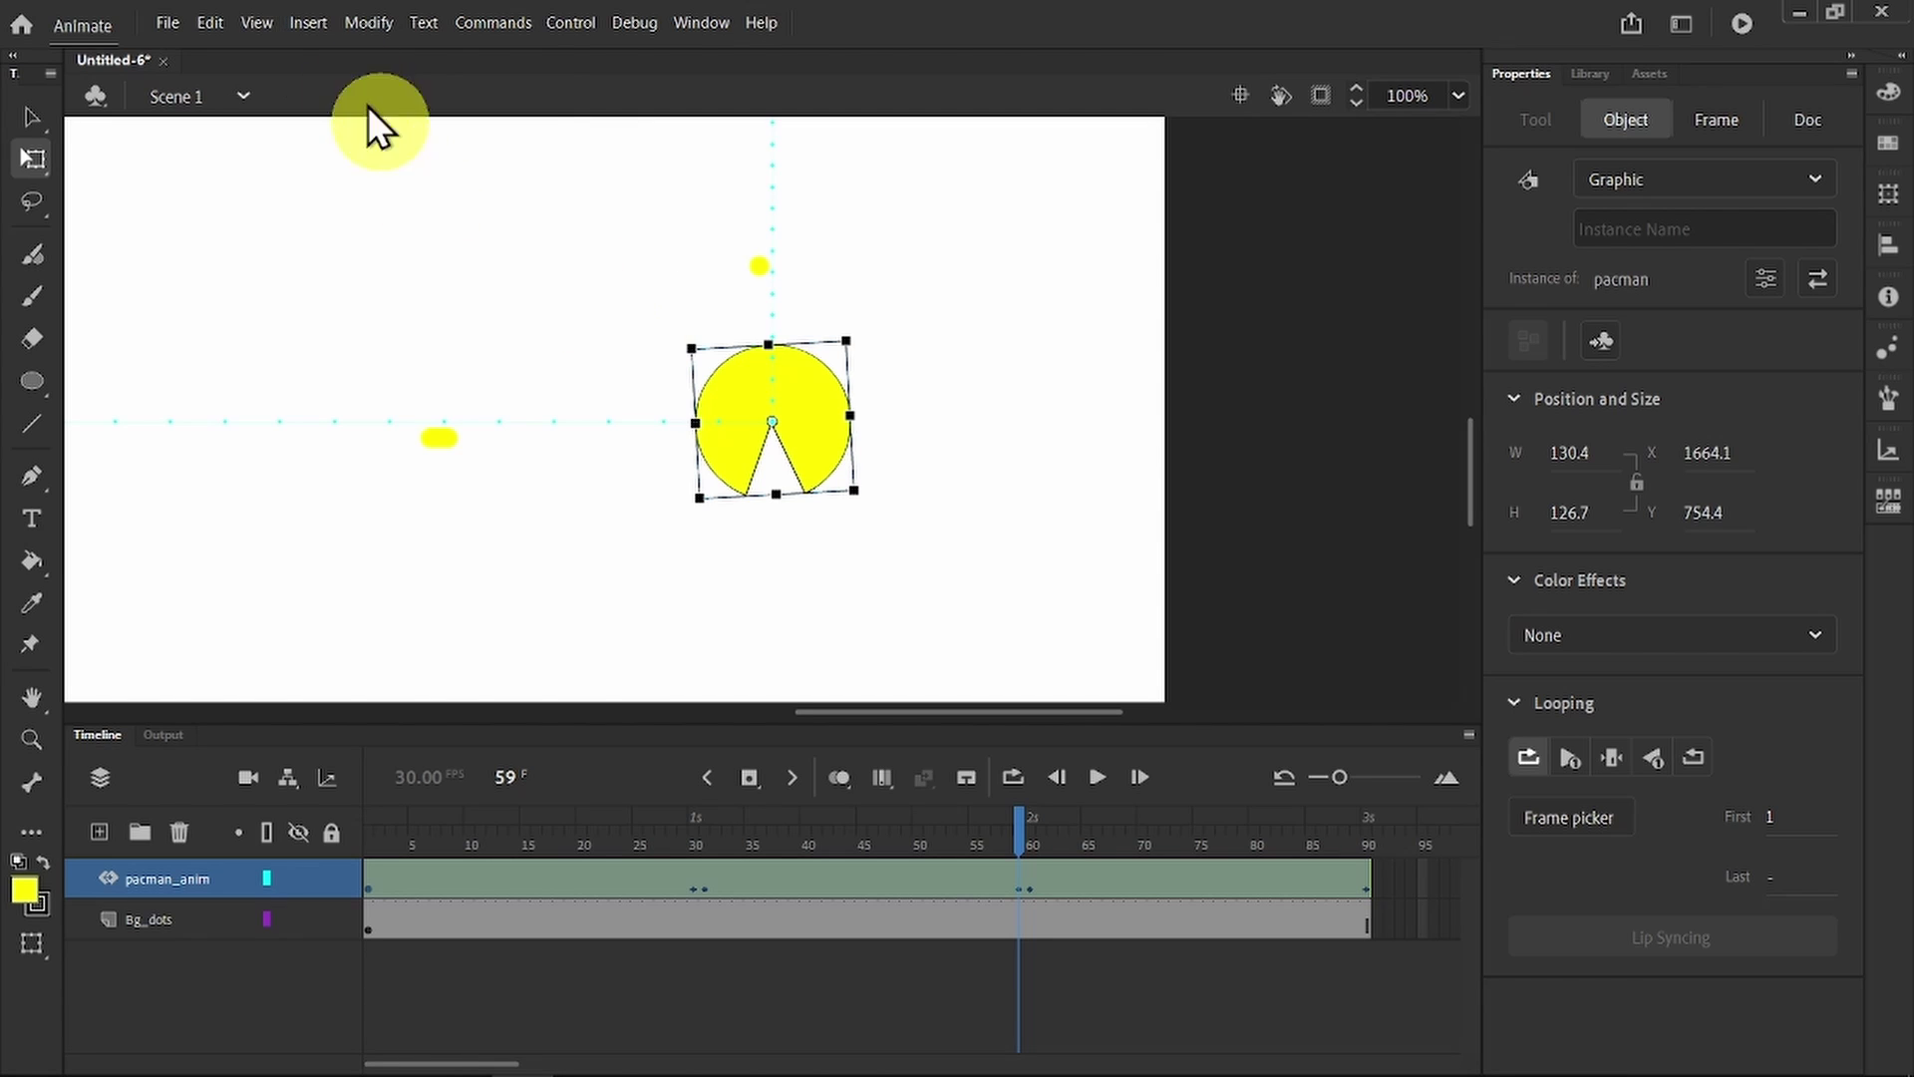
left_click(261, 24)
mouse_move(398, 261)
left_click(610, 357)
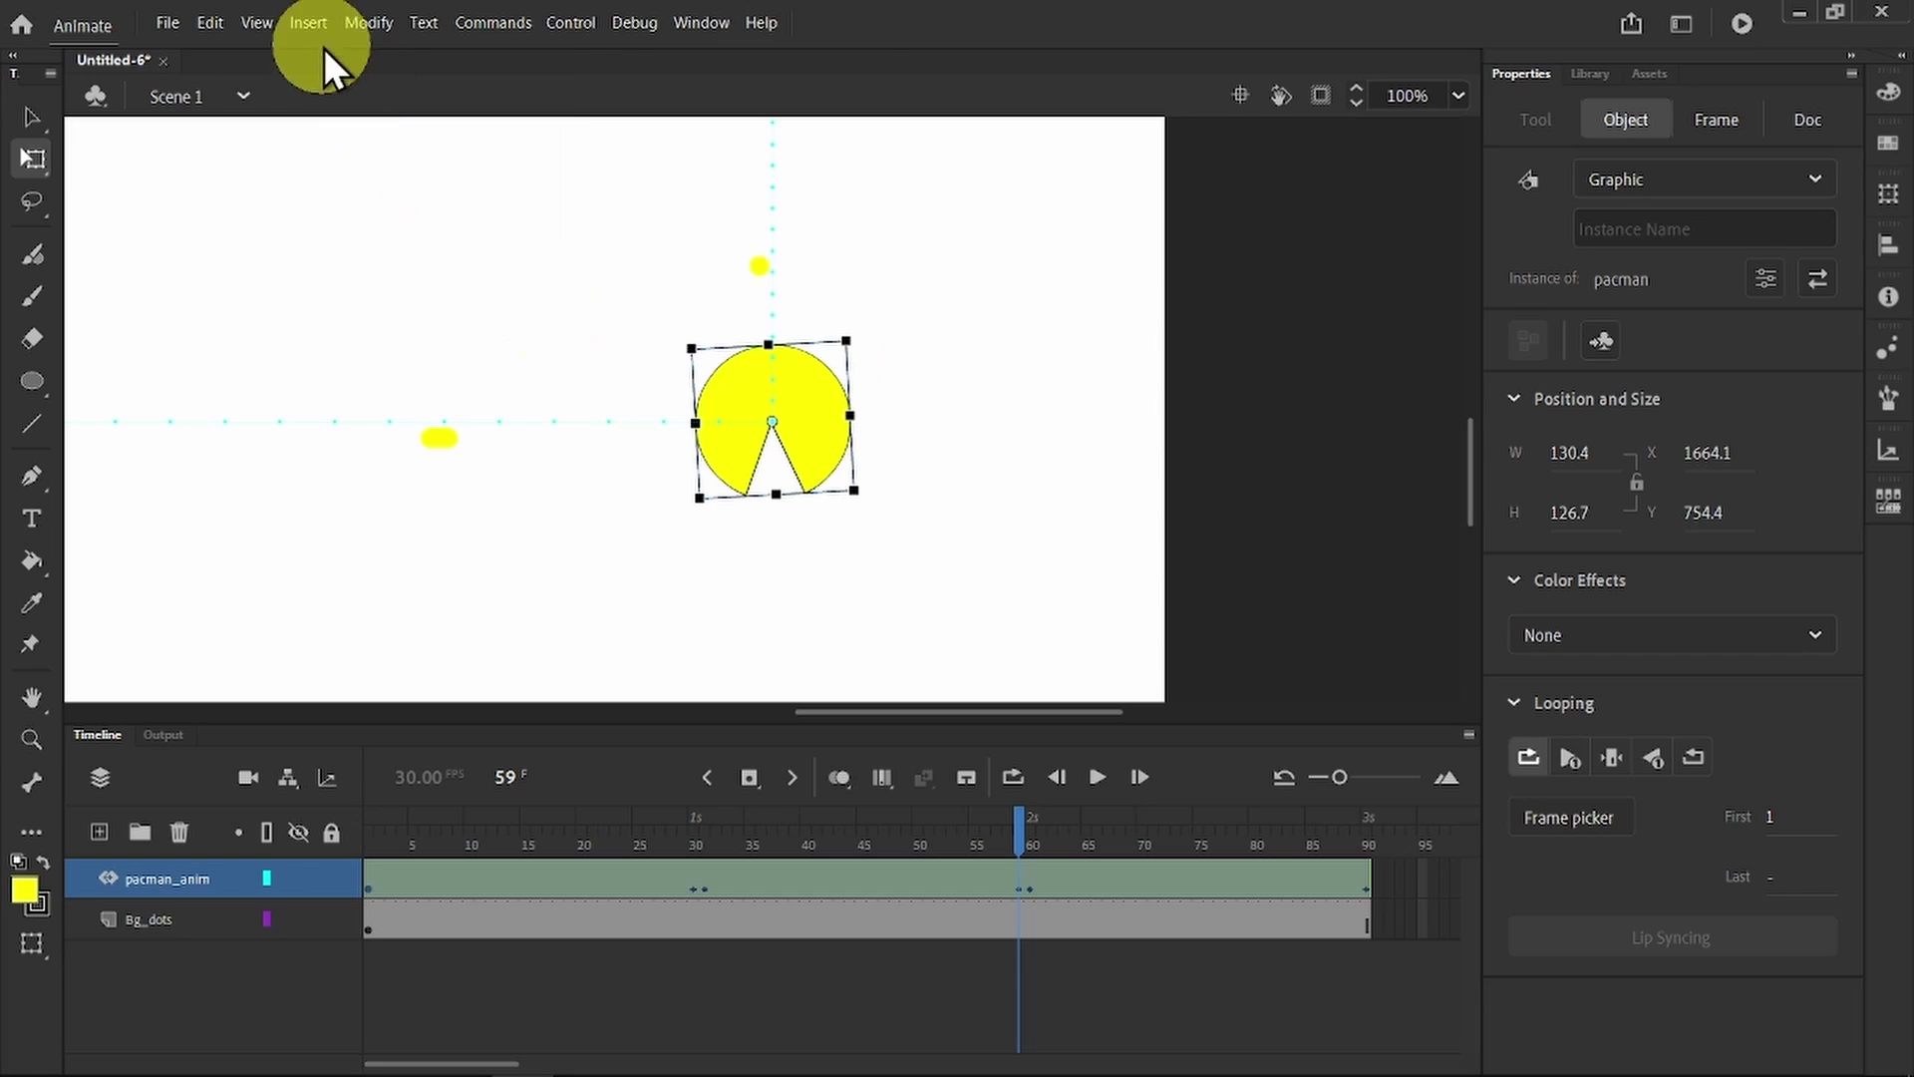
left_click(302, 26)
left_click(286, 18)
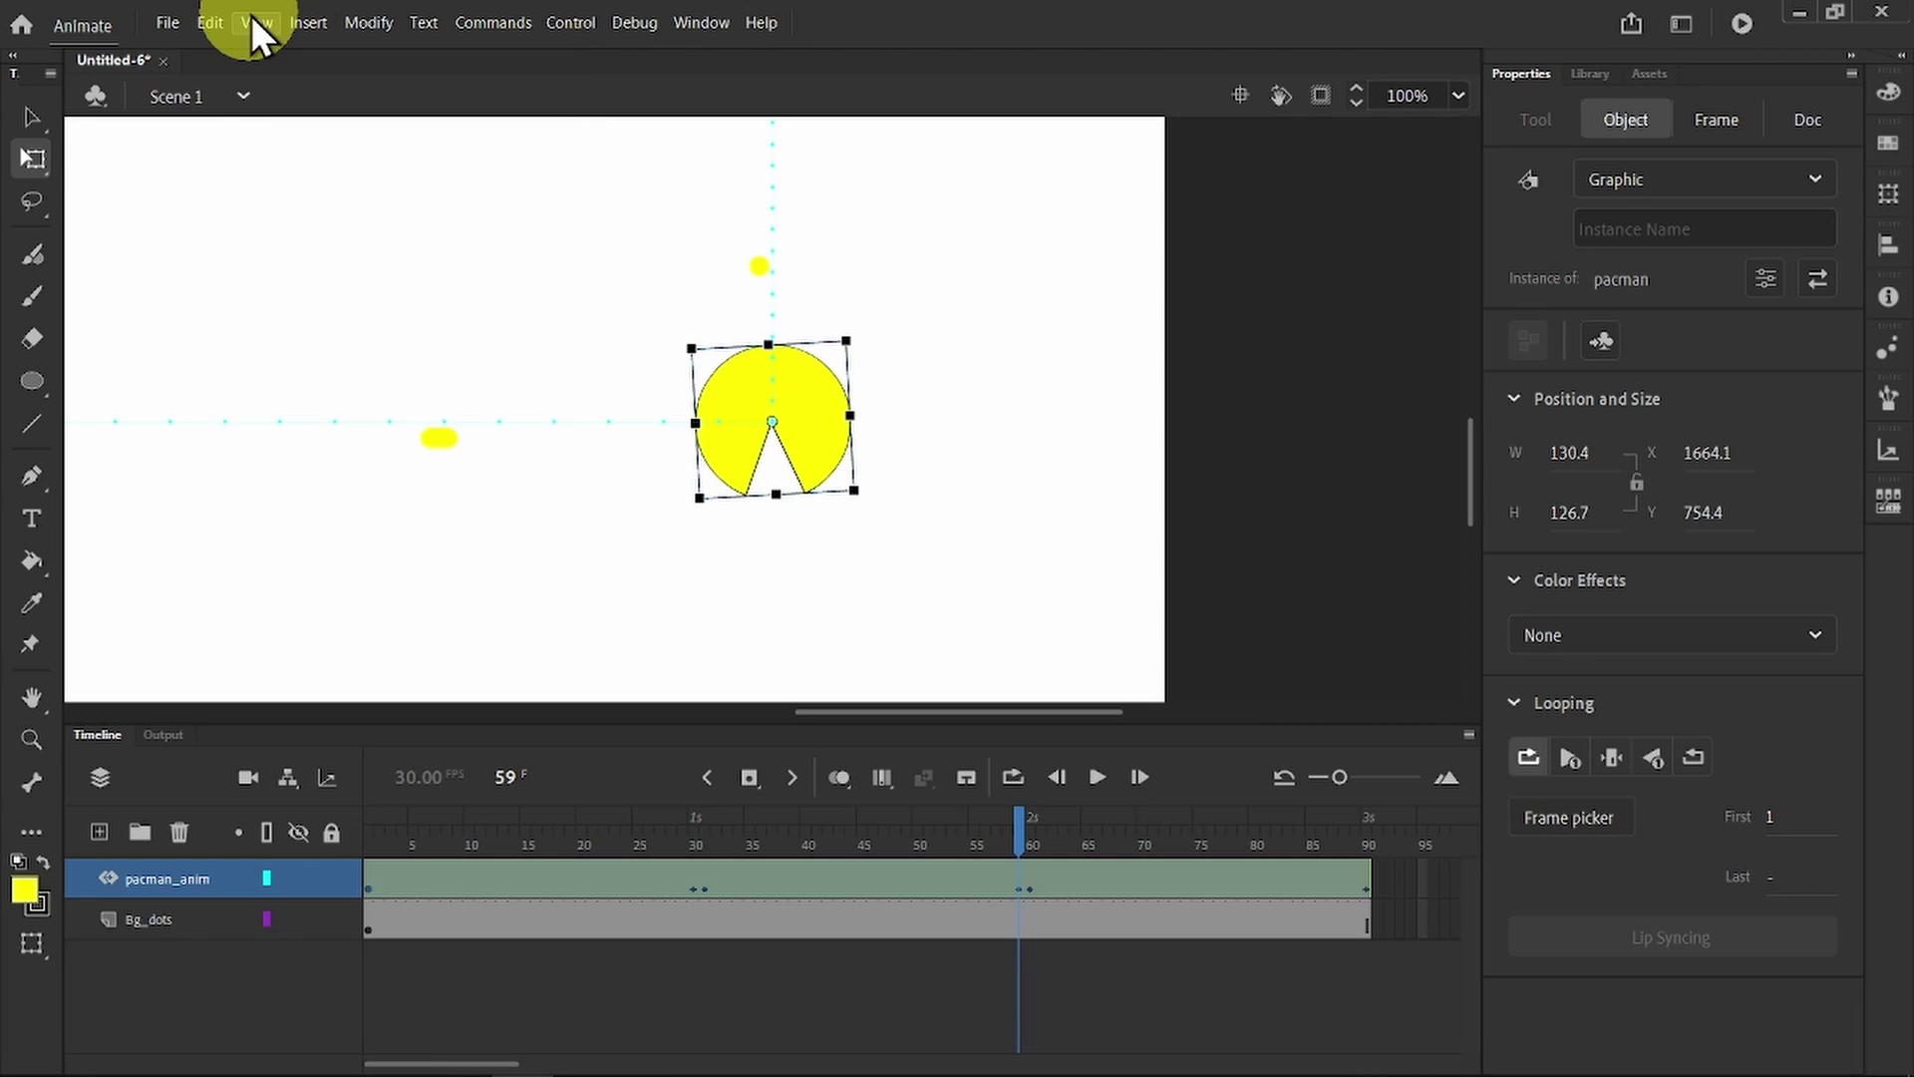
left_click(255, 24)
mouse_move(331, 259)
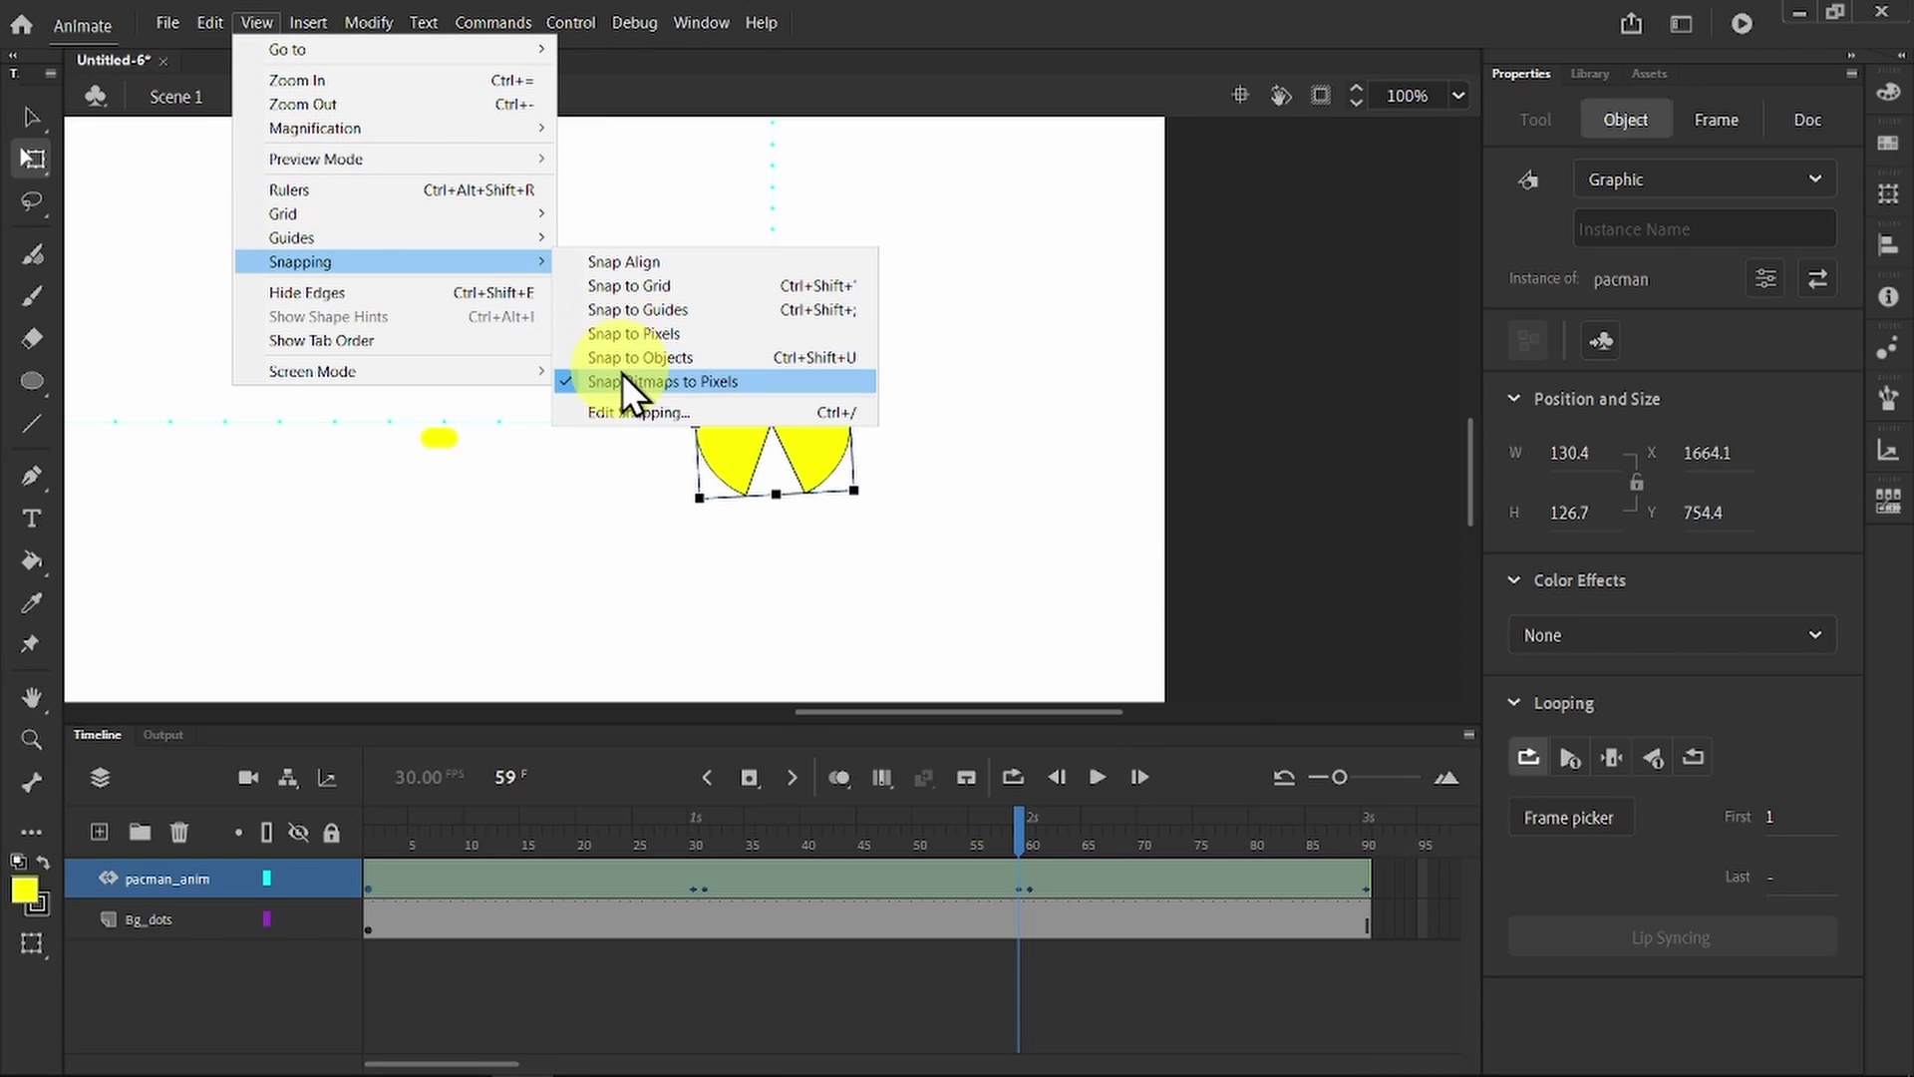
left_click(622, 375)
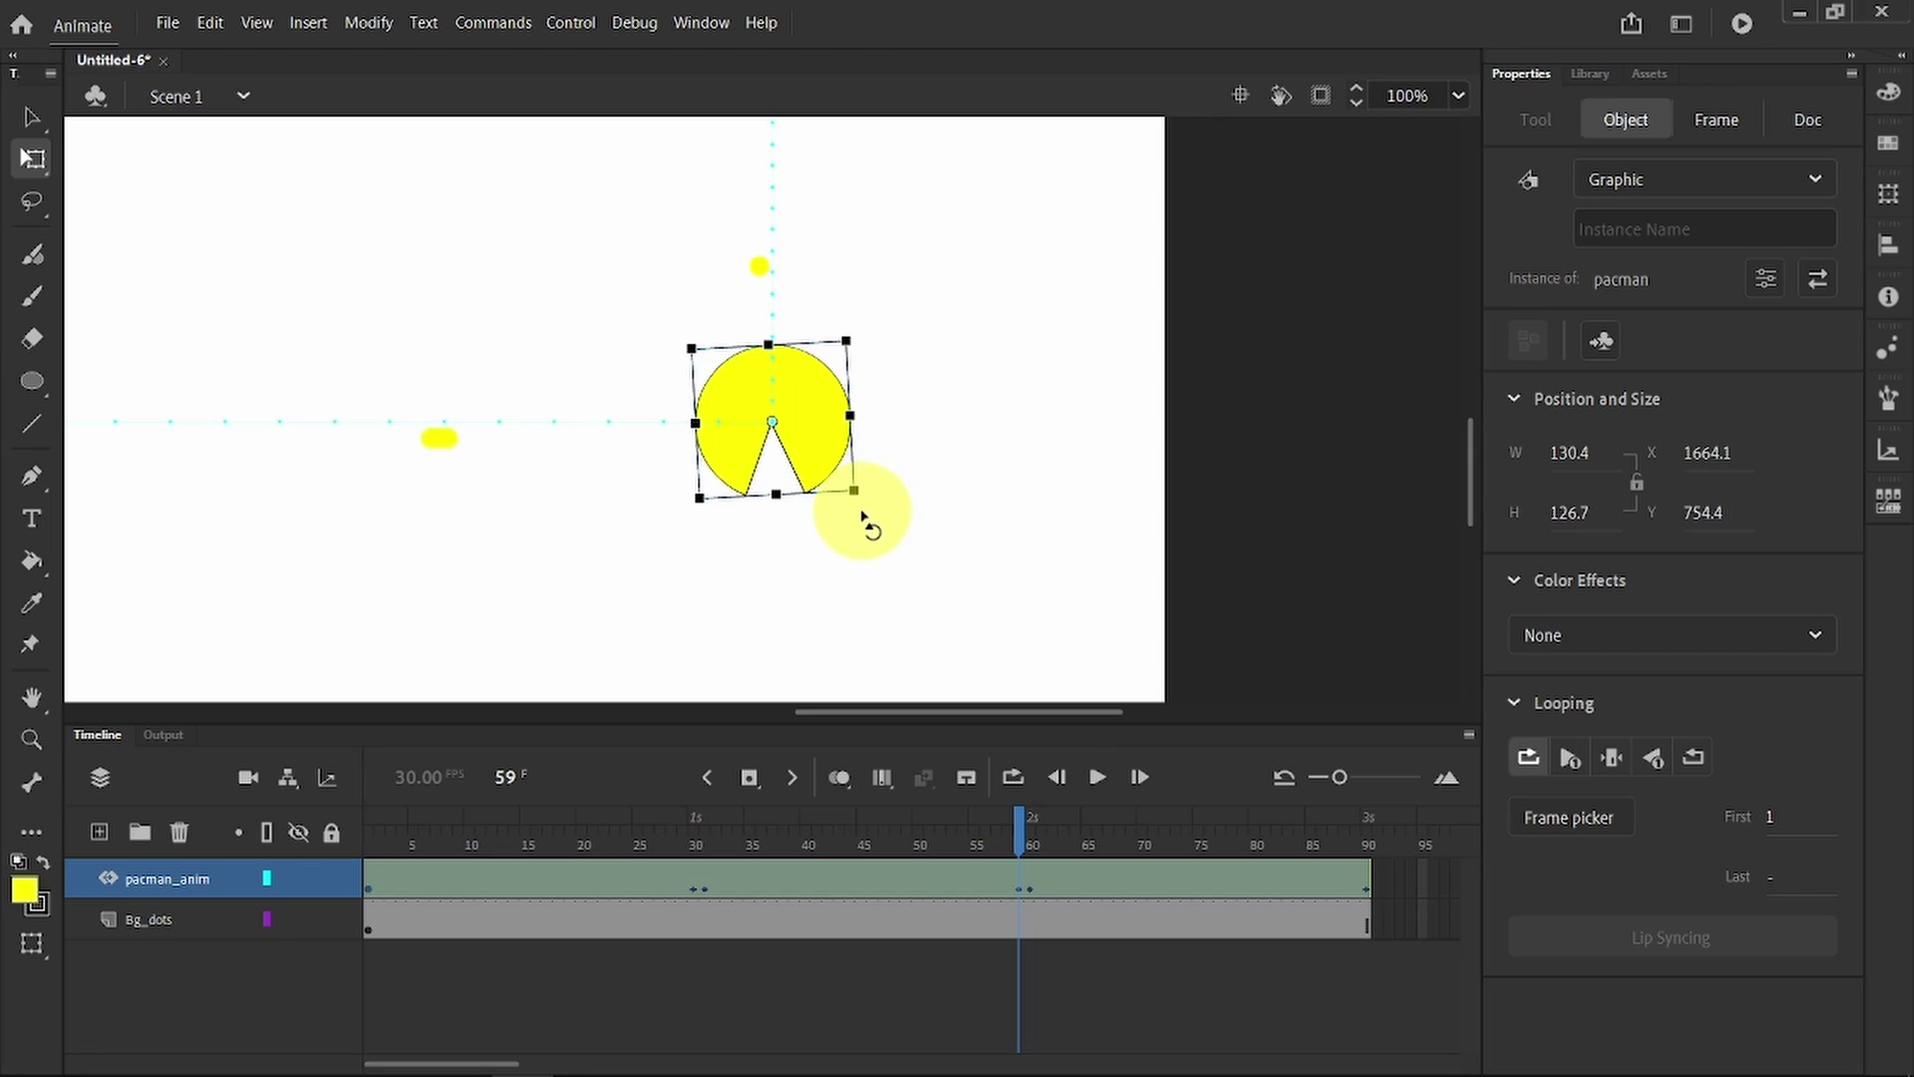
Step: At frame 59, rotate Pac-Man slightly clockwise so the mouth points straight down
left_click_drag(862, 511, 864, 522)
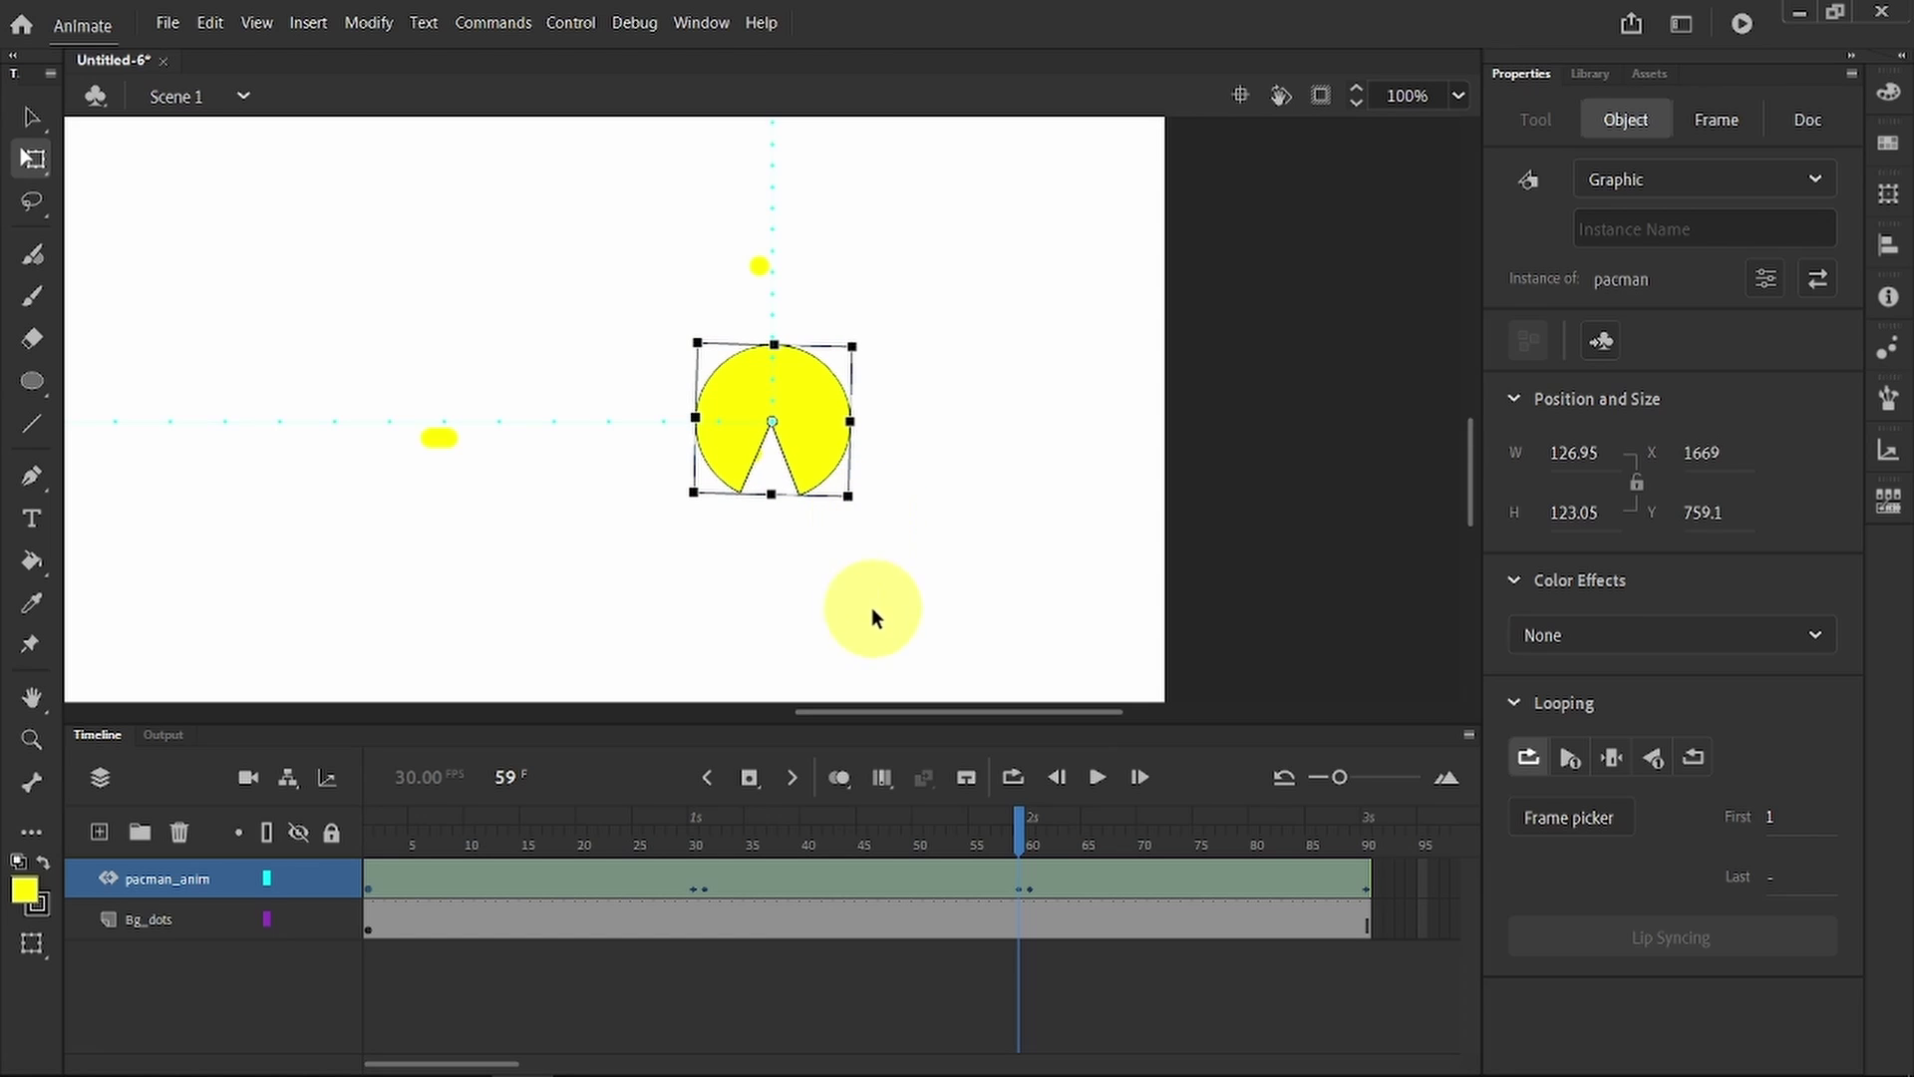
left_click(260, 26)
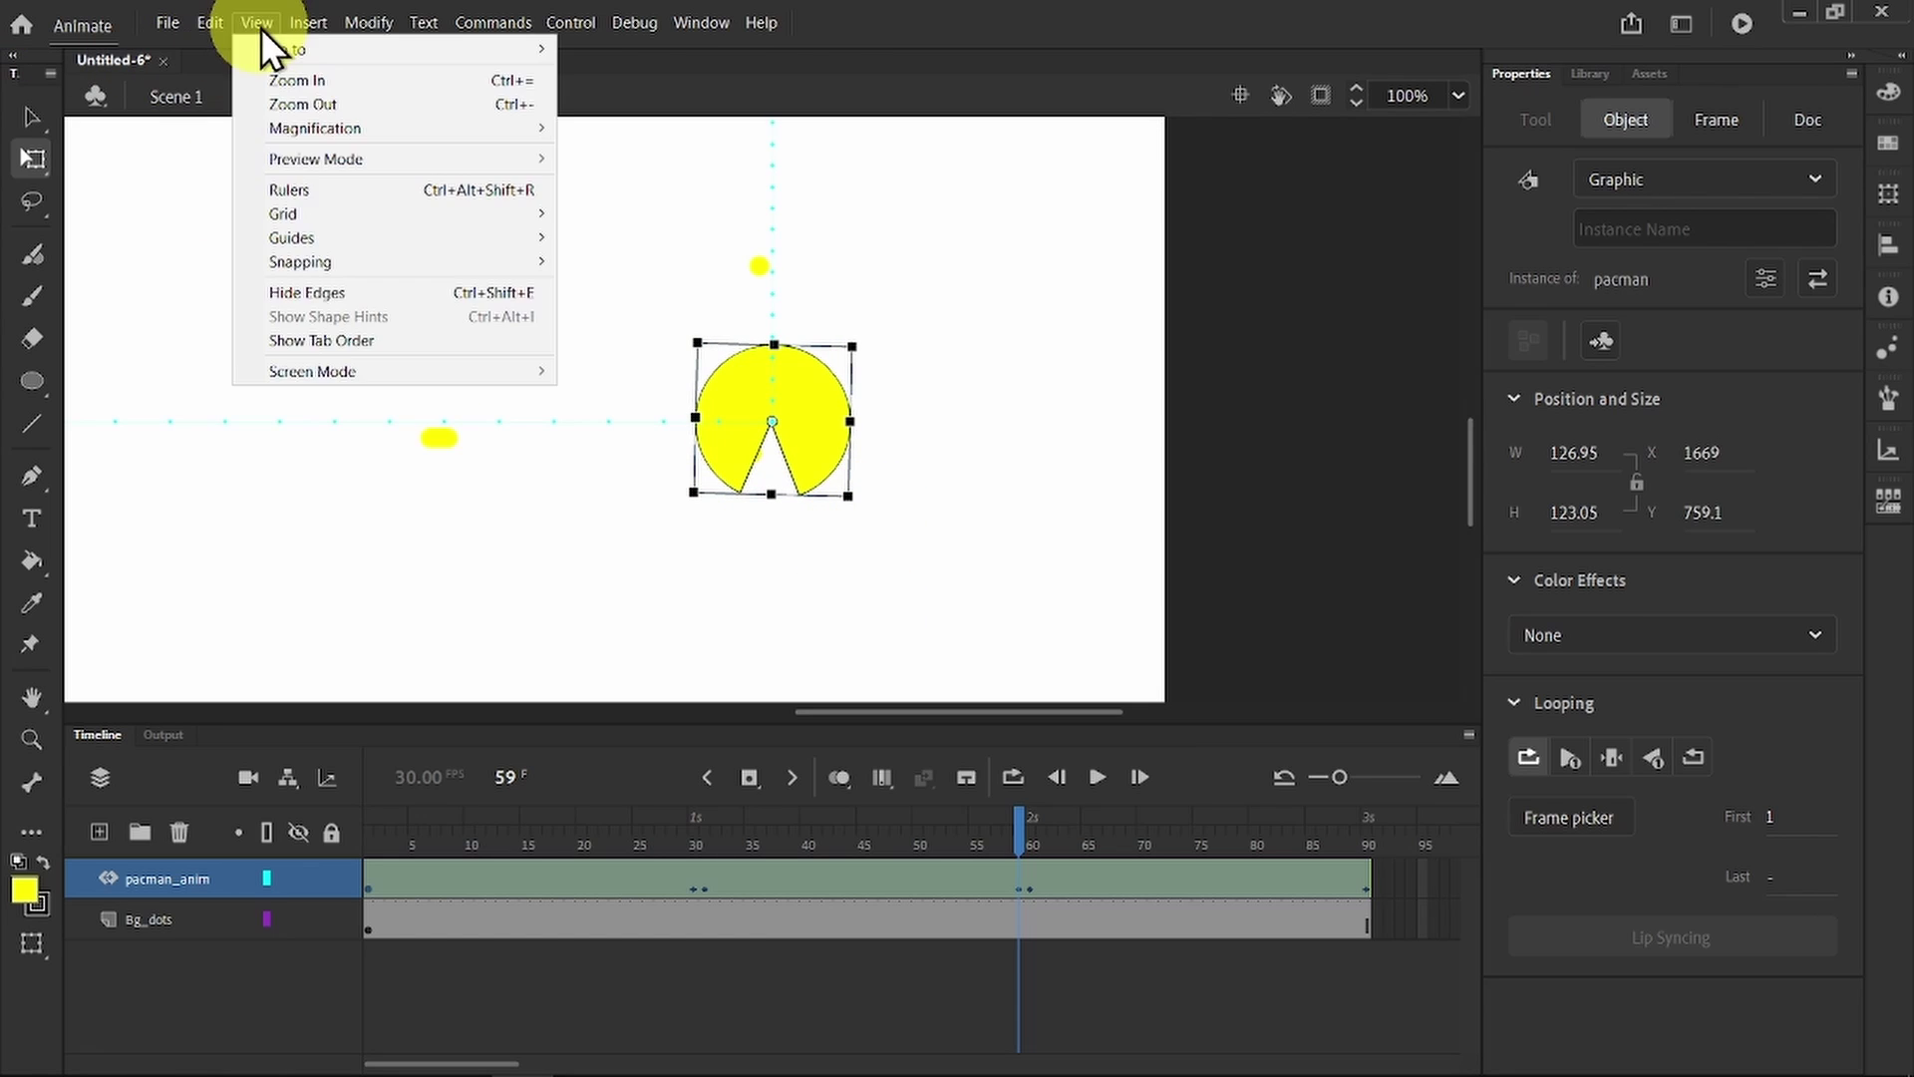
left_click(260, 27)
Step: Scrub the timeline from frame 59 back to frame 1 to review the motion, and clear the selection
key("ctrl+minus")
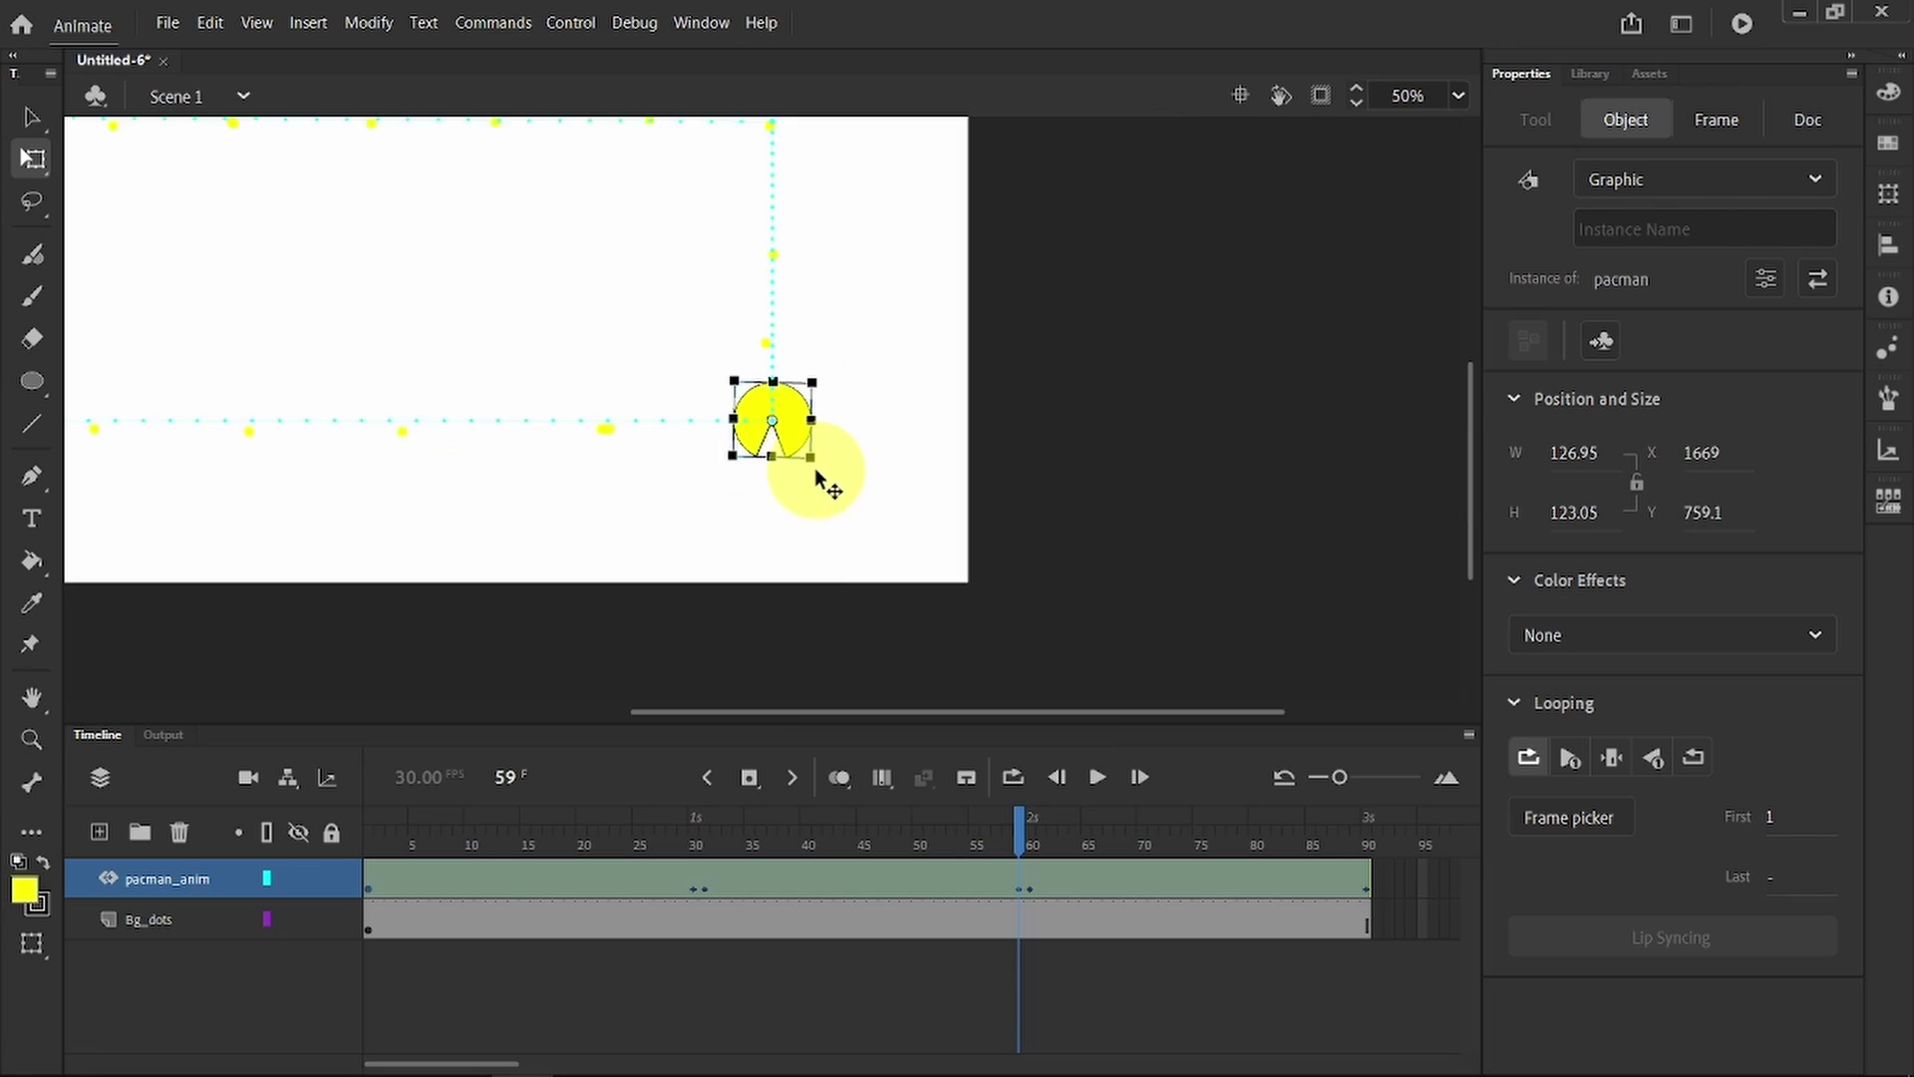
key("ctrl+minus")
left_click_drag(1002, 832, 265, 782)
left_click(422, 339)
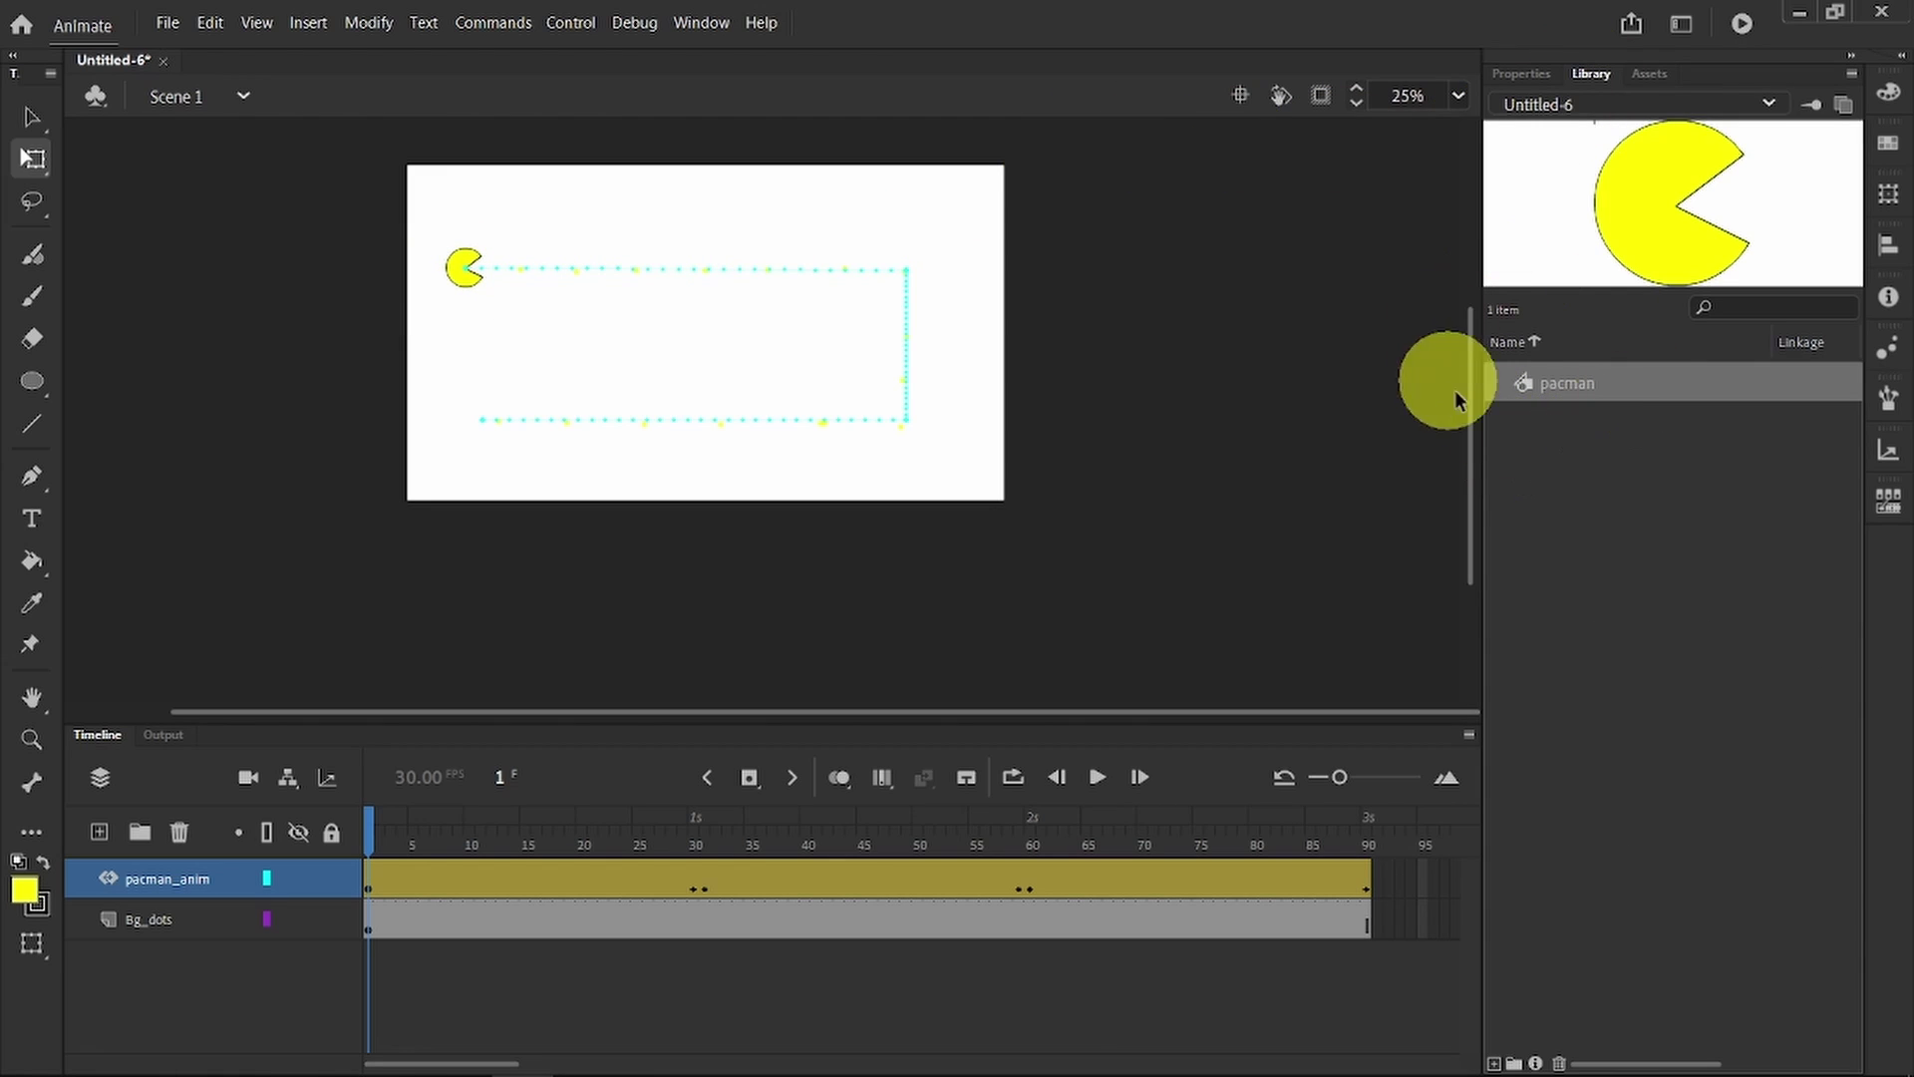
Step: Review the type options in the pacman library symbol's properties and keep its type as Graphic
right_click(1524, 385)
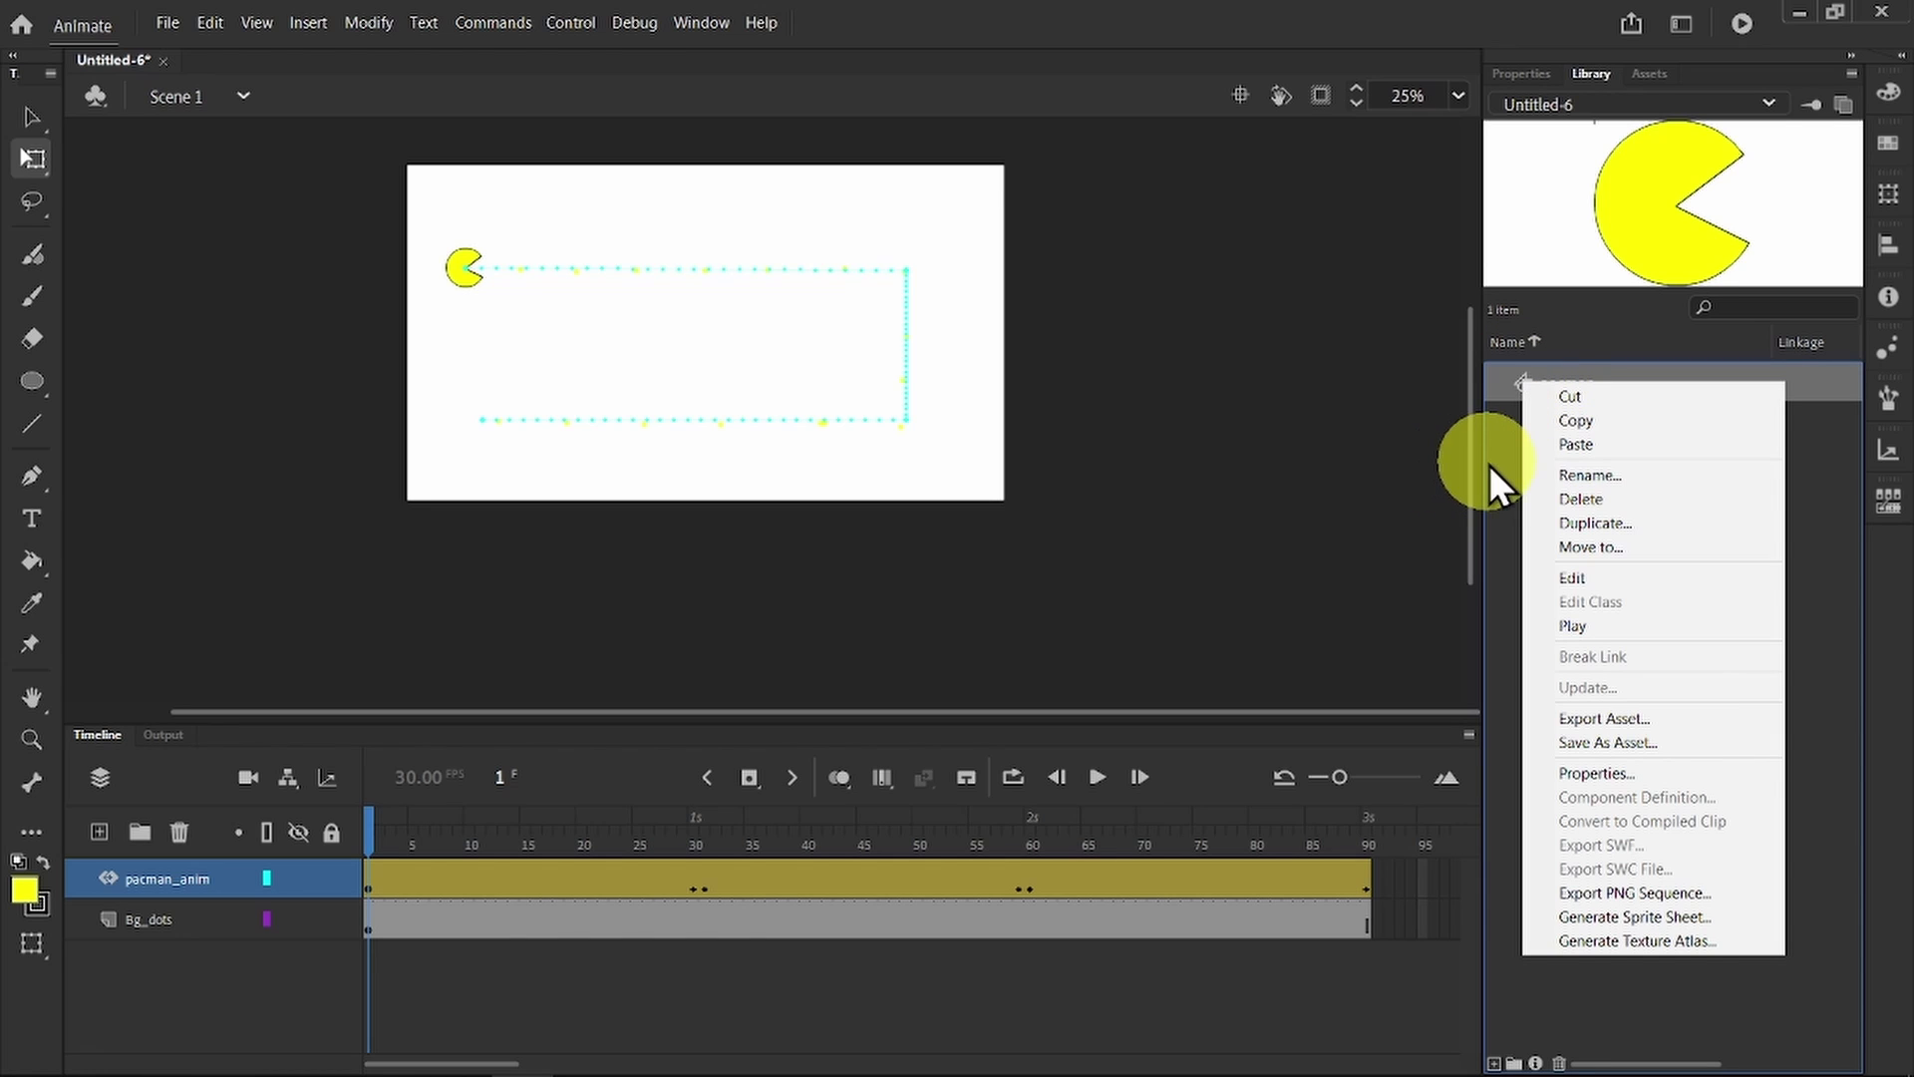
left_click(1504, 469)
right_click(1523, 379)
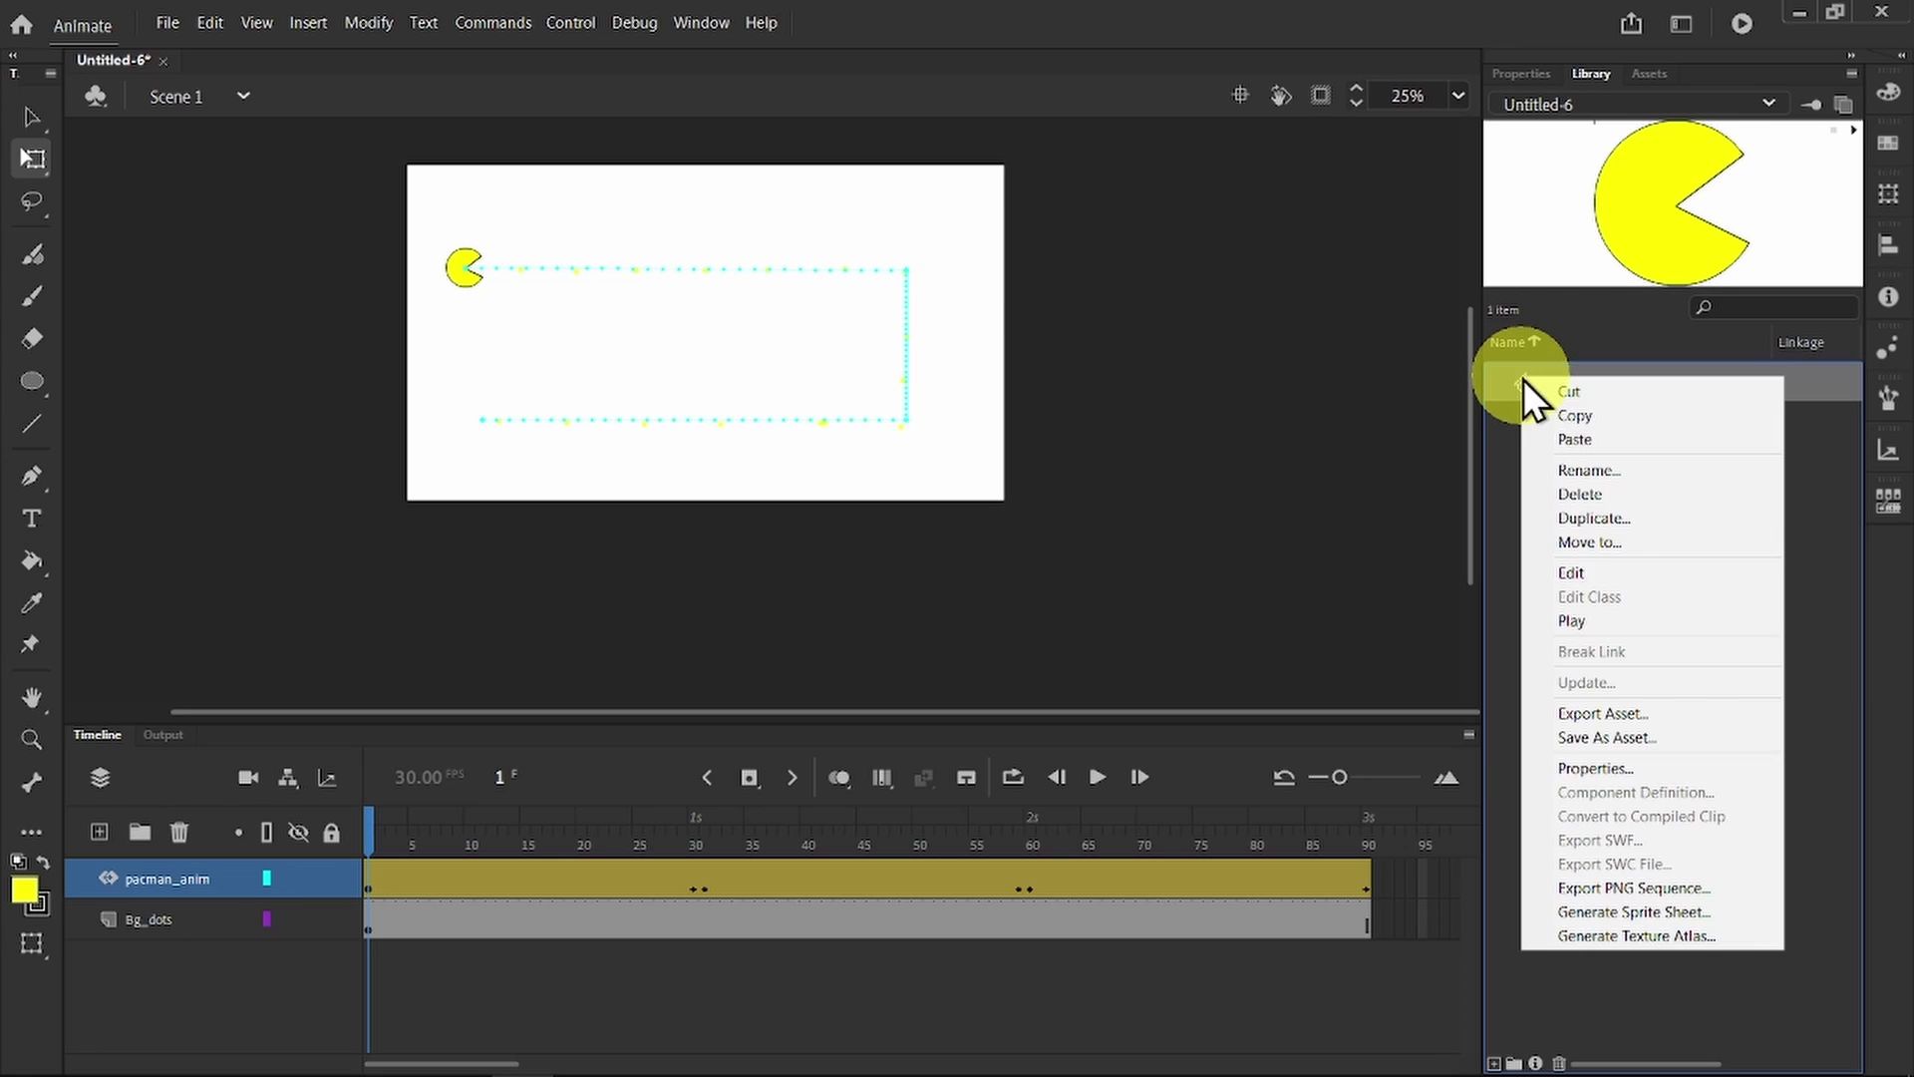
left_click(1661, 774)
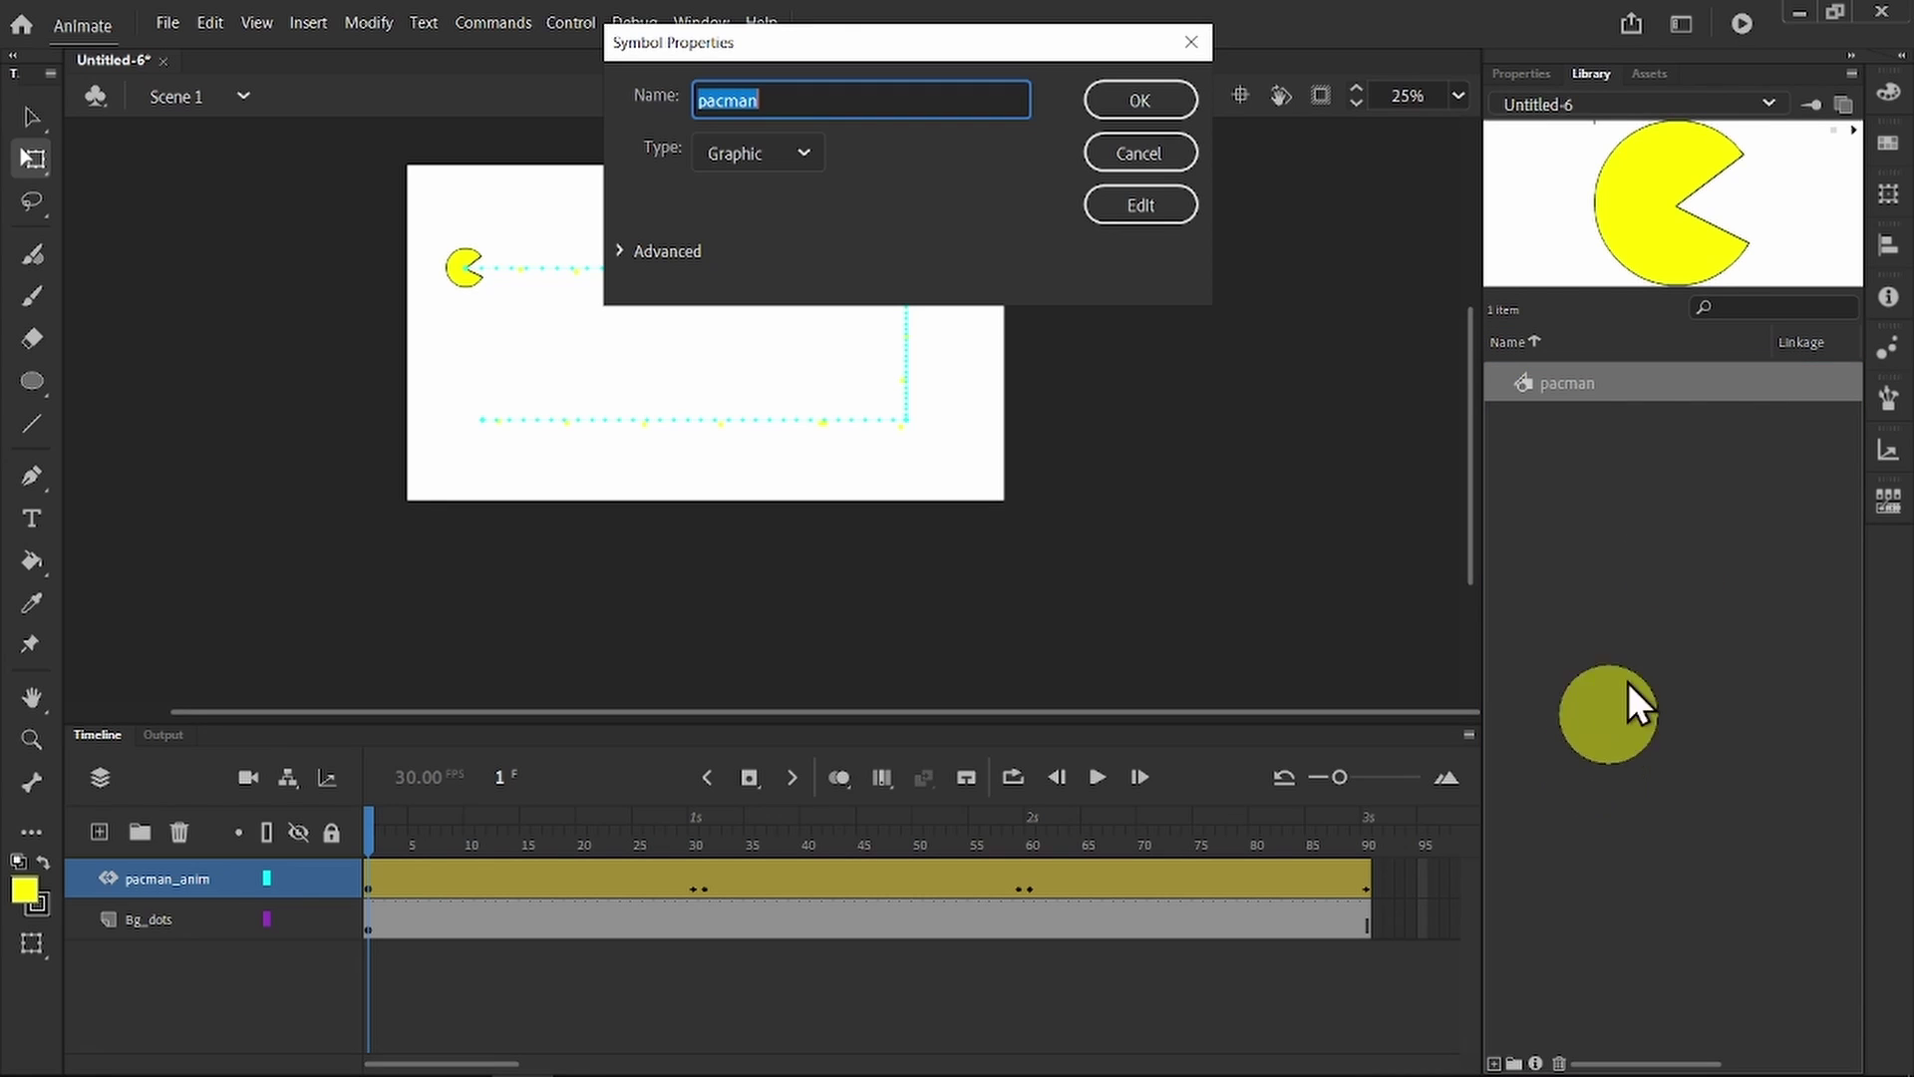
left_click(788, 152)
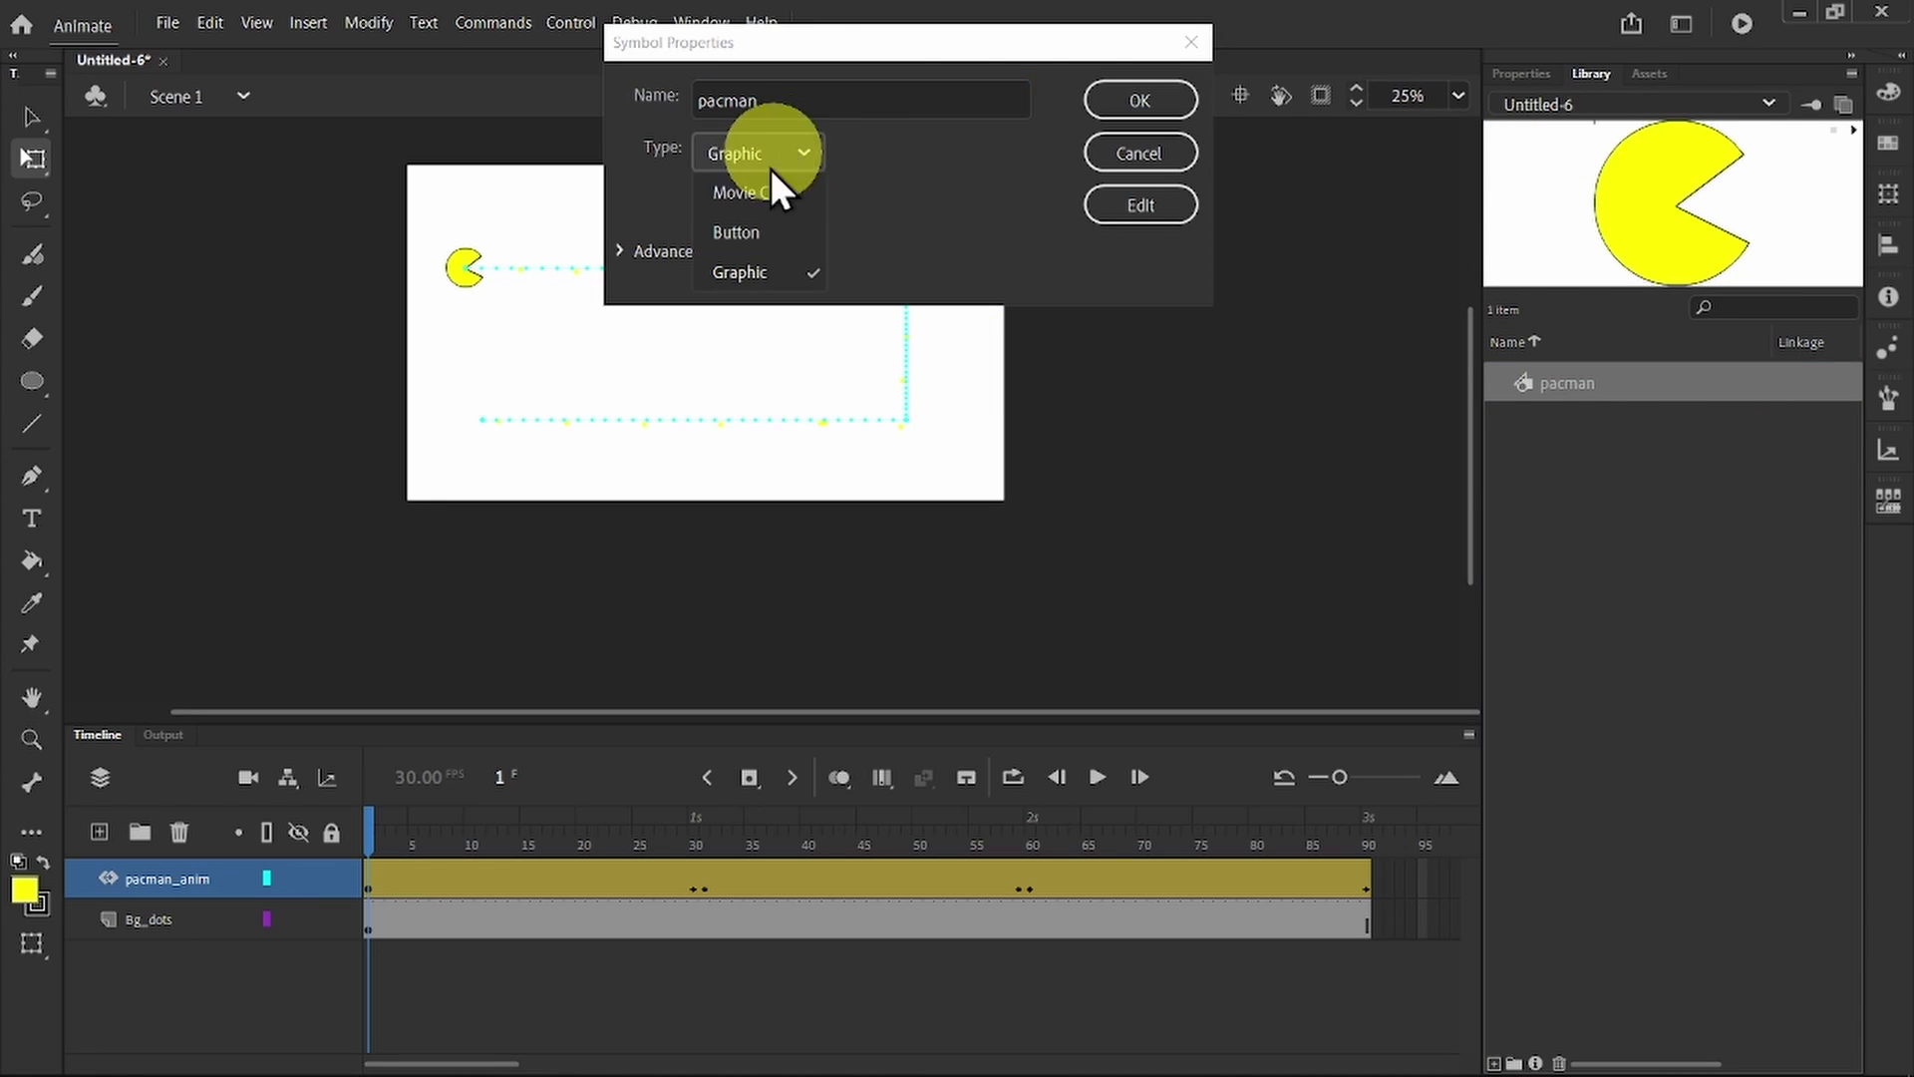
left_click(774, 190)
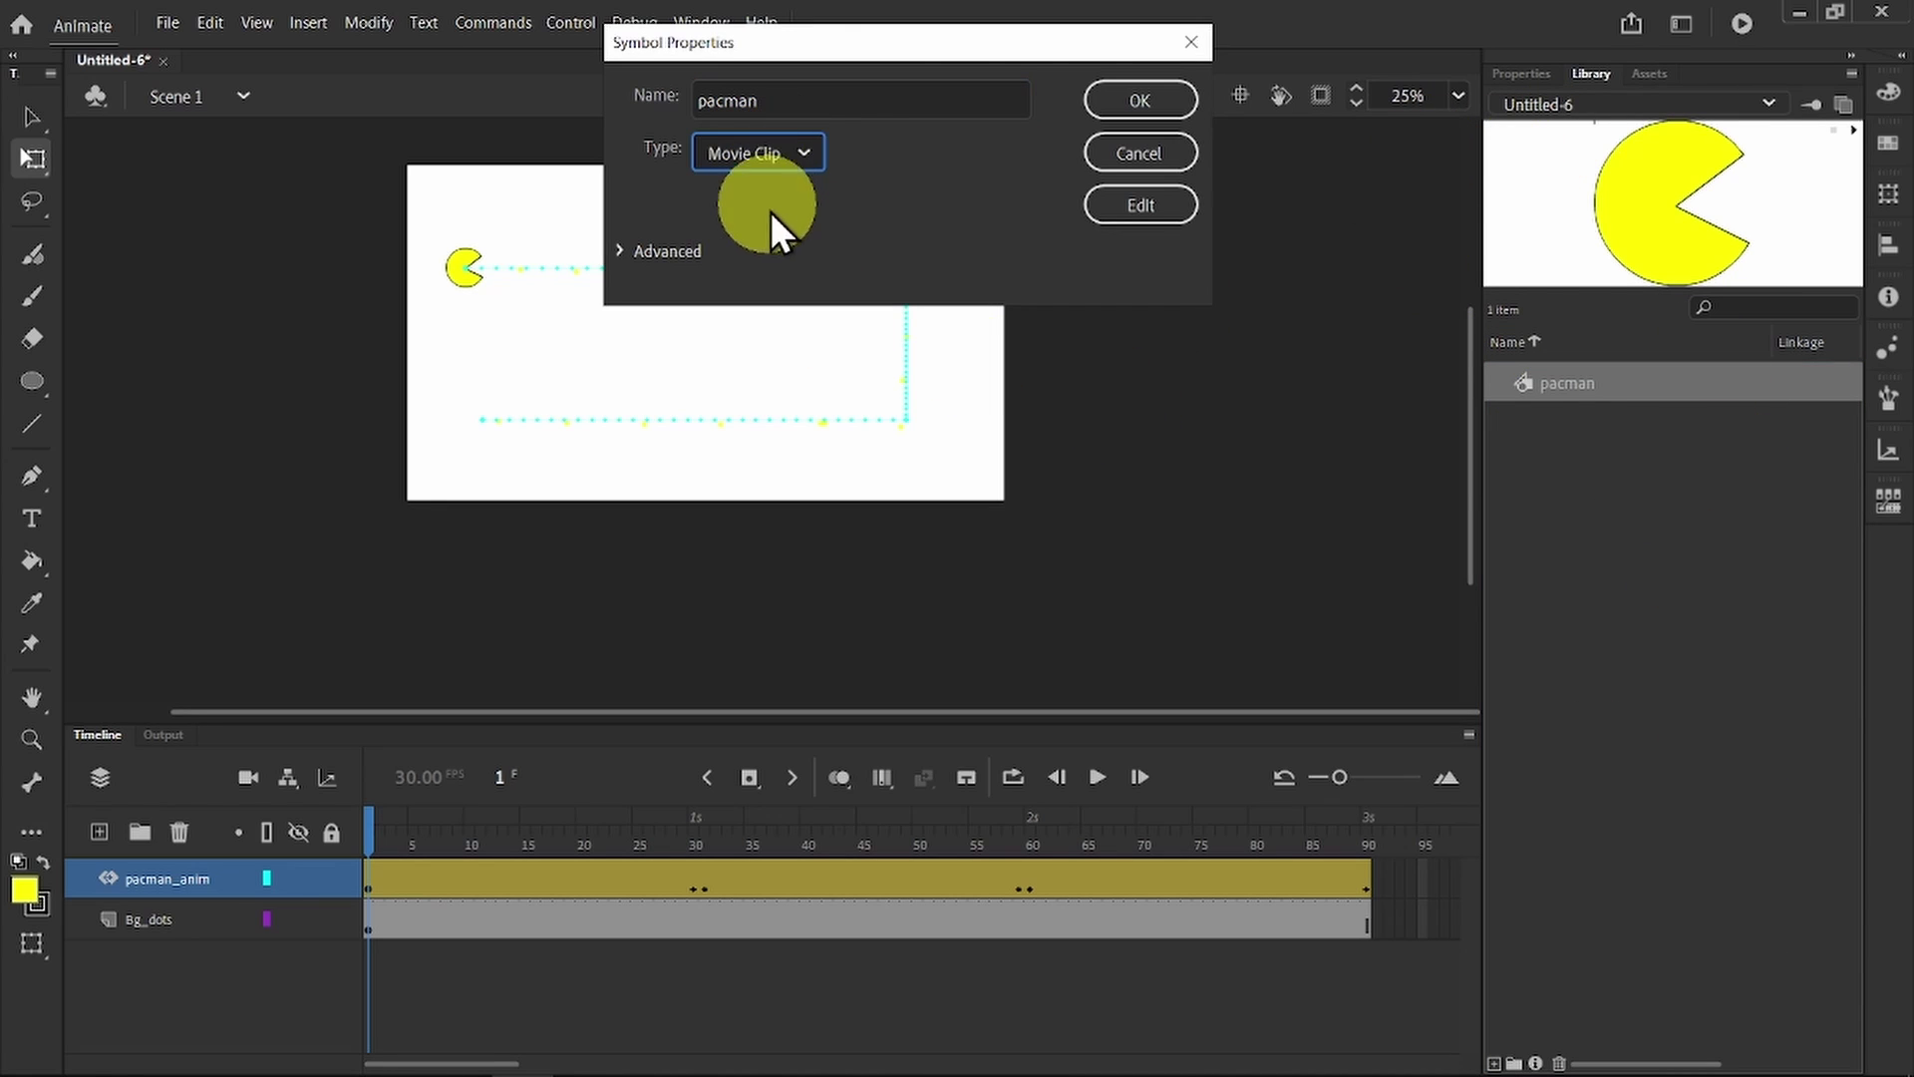
left_click(803, 160)
left_click(768, 273)
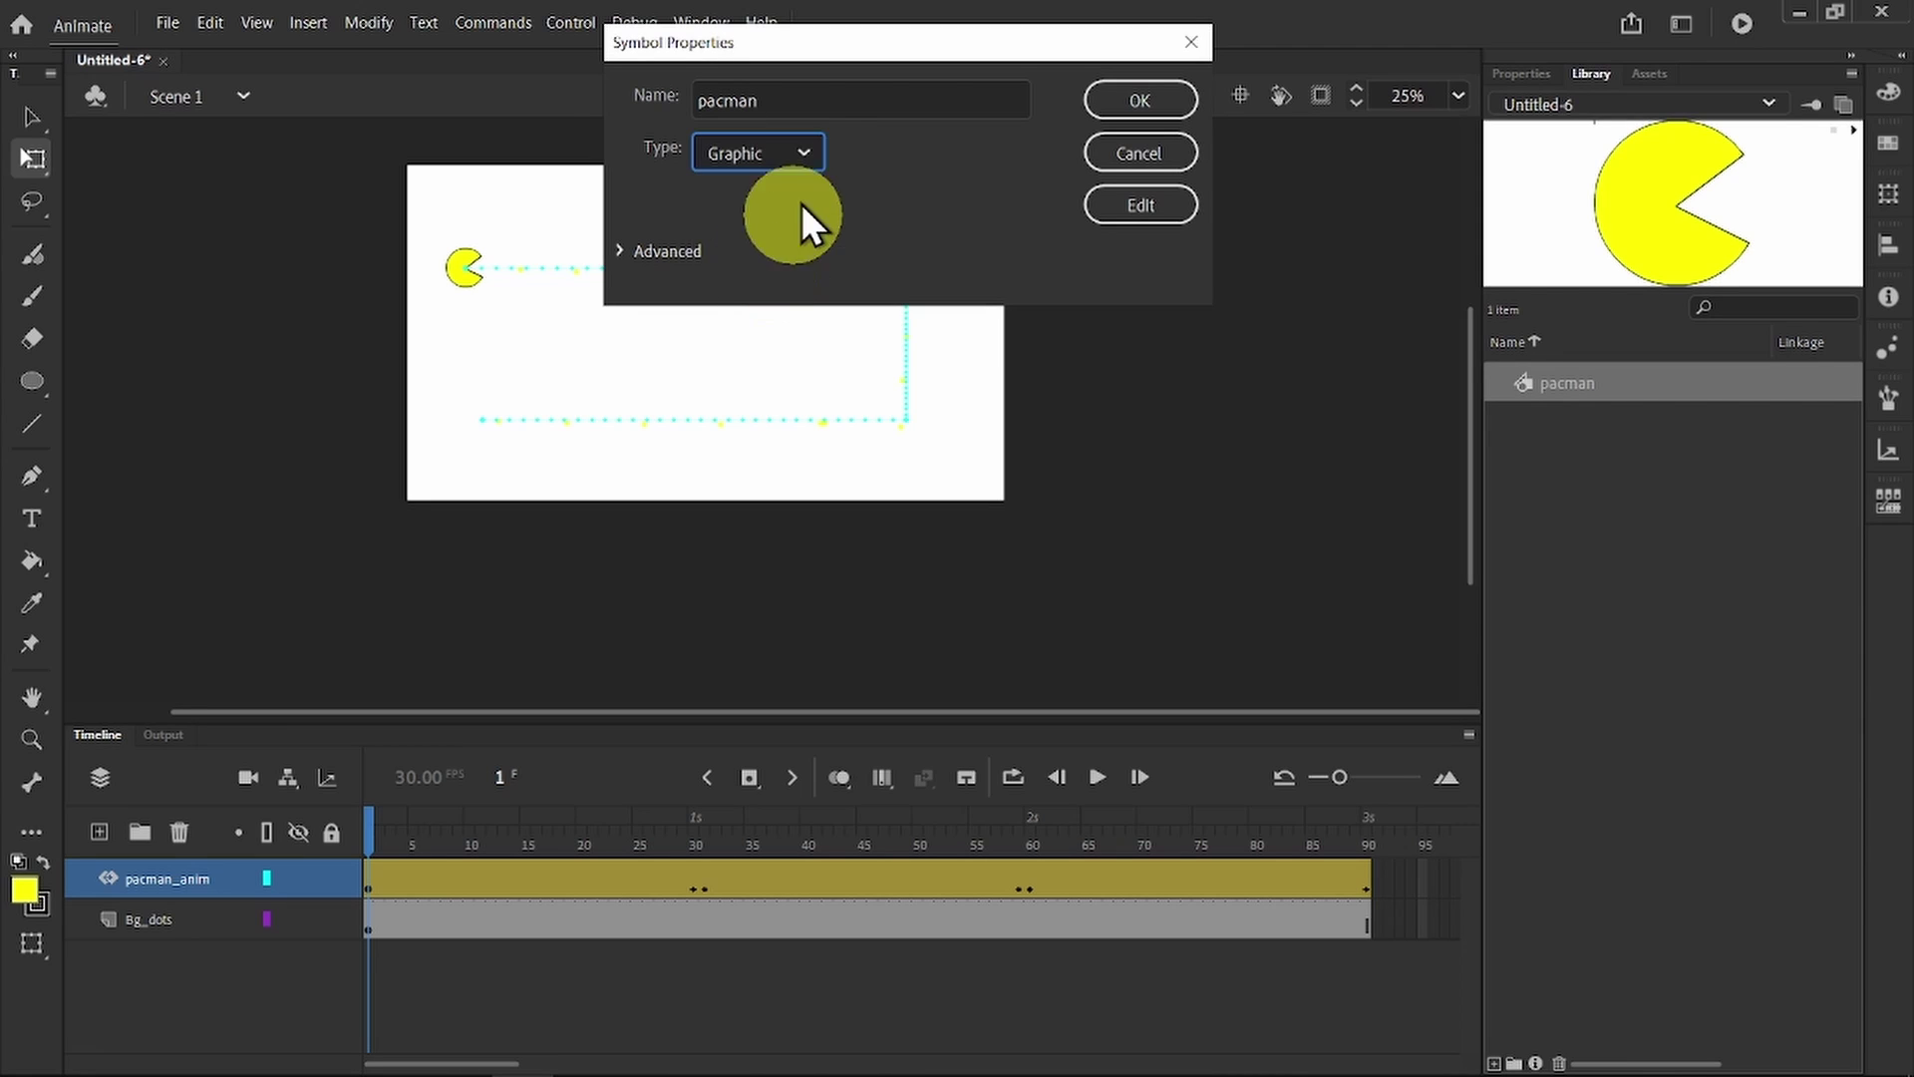
left_click(798, 159)
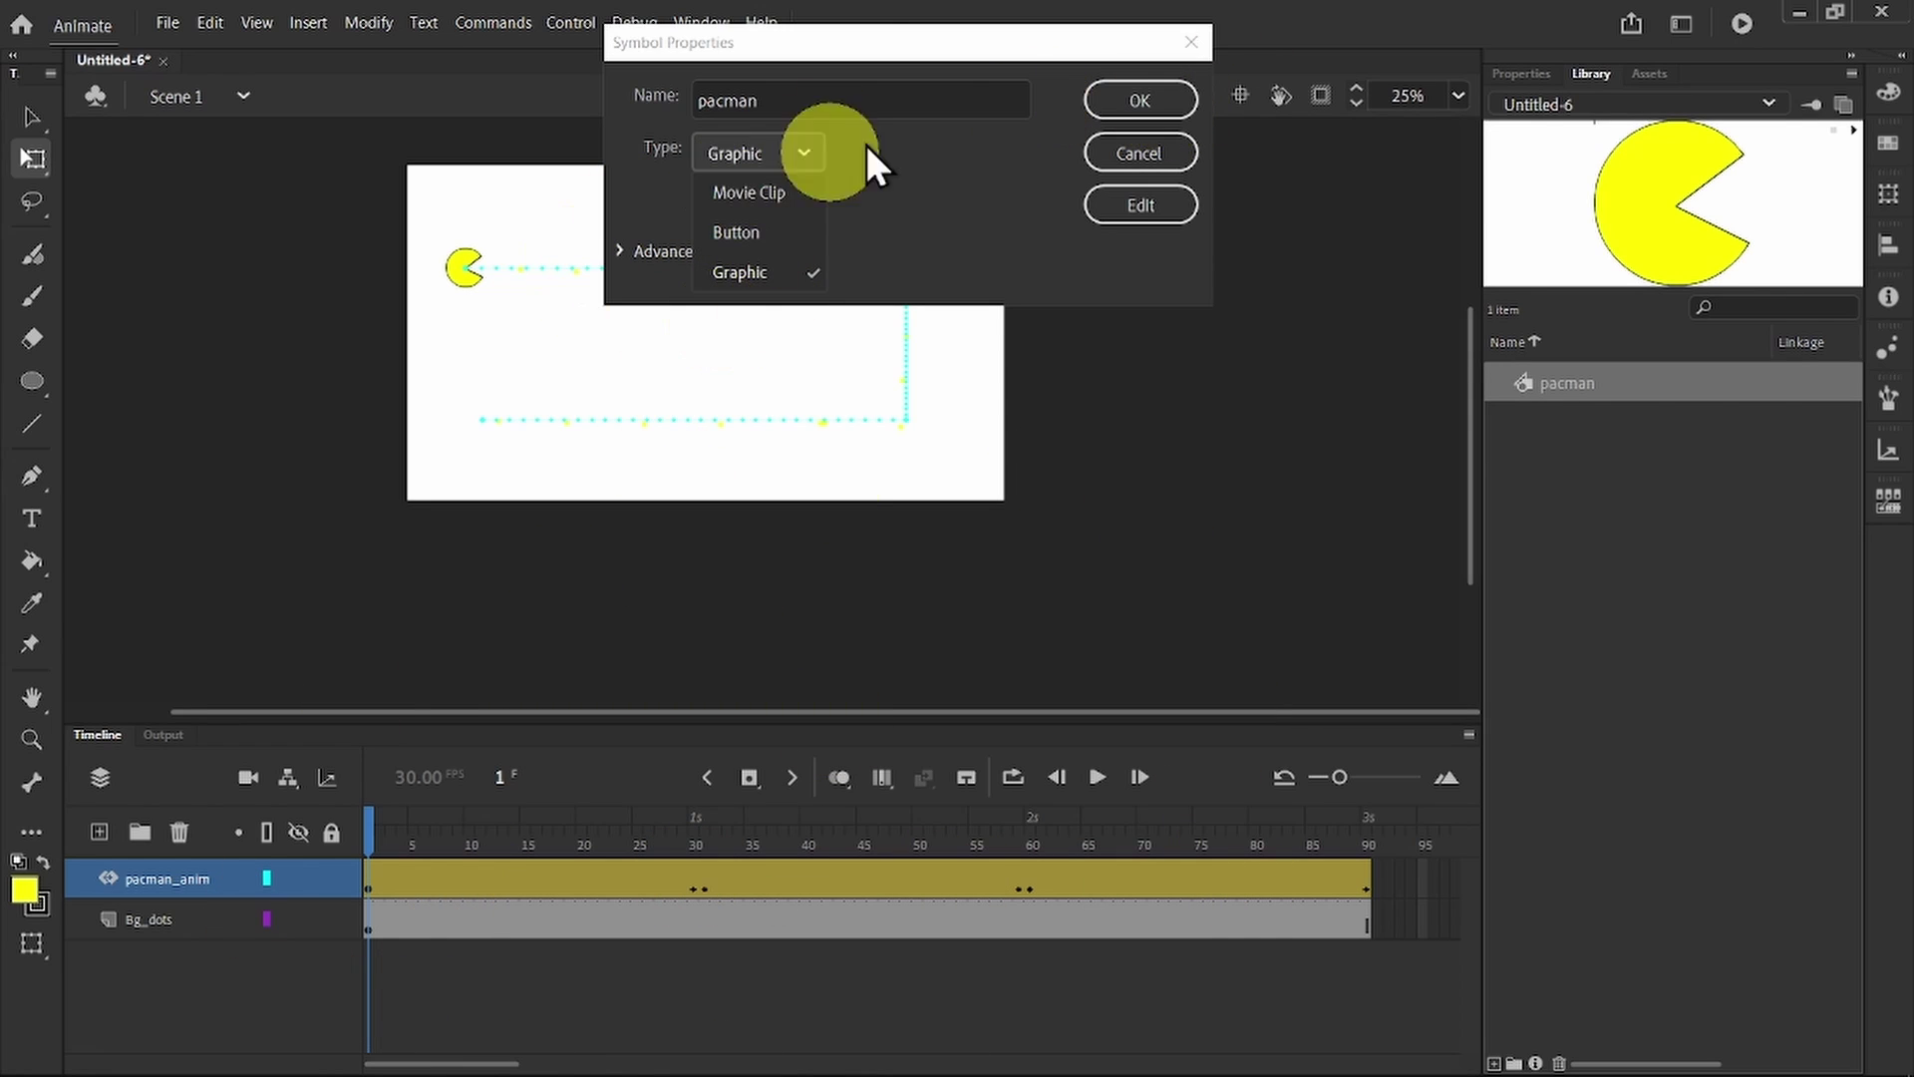
left_click(1135, 110)
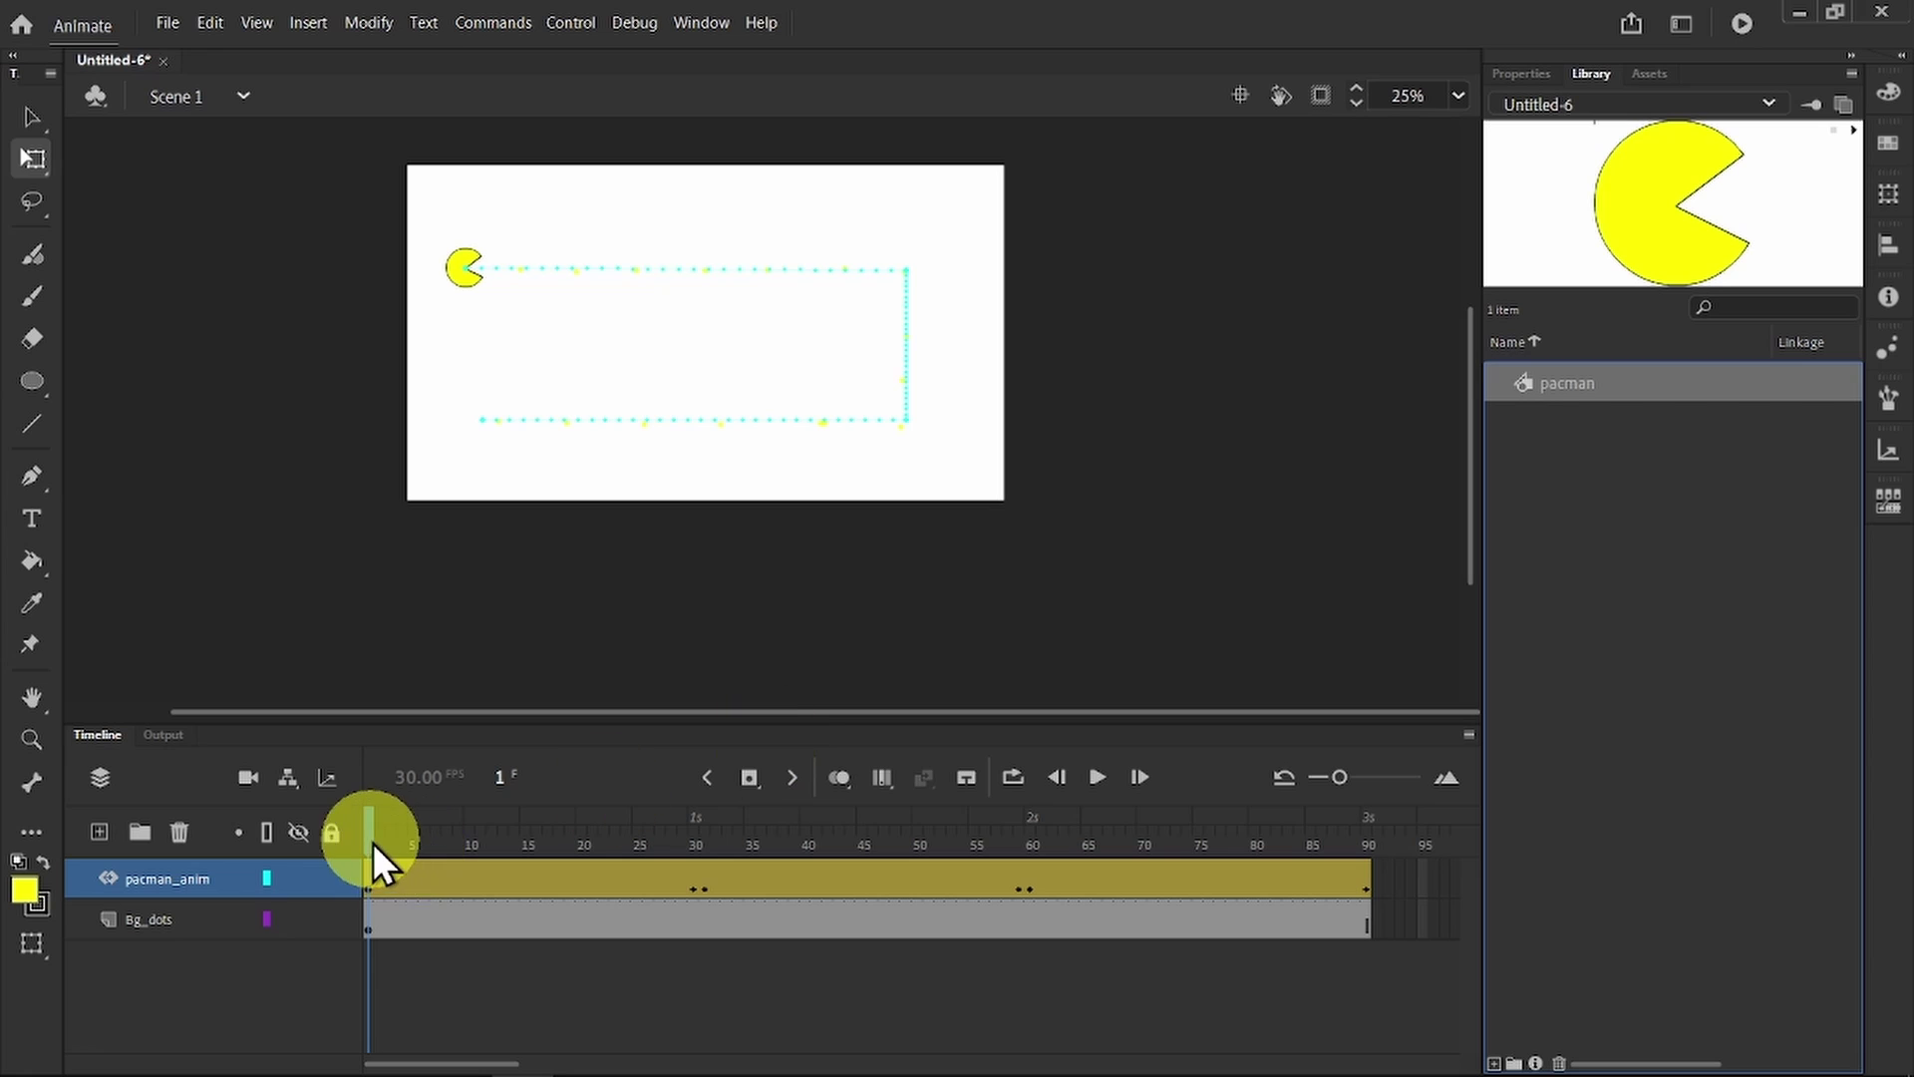
Step: Insert a keyframe at frame 5 on the Bg_dots layer, where Pac-Man covers the first dot
left_click_drag(373, 841, 134, 907)
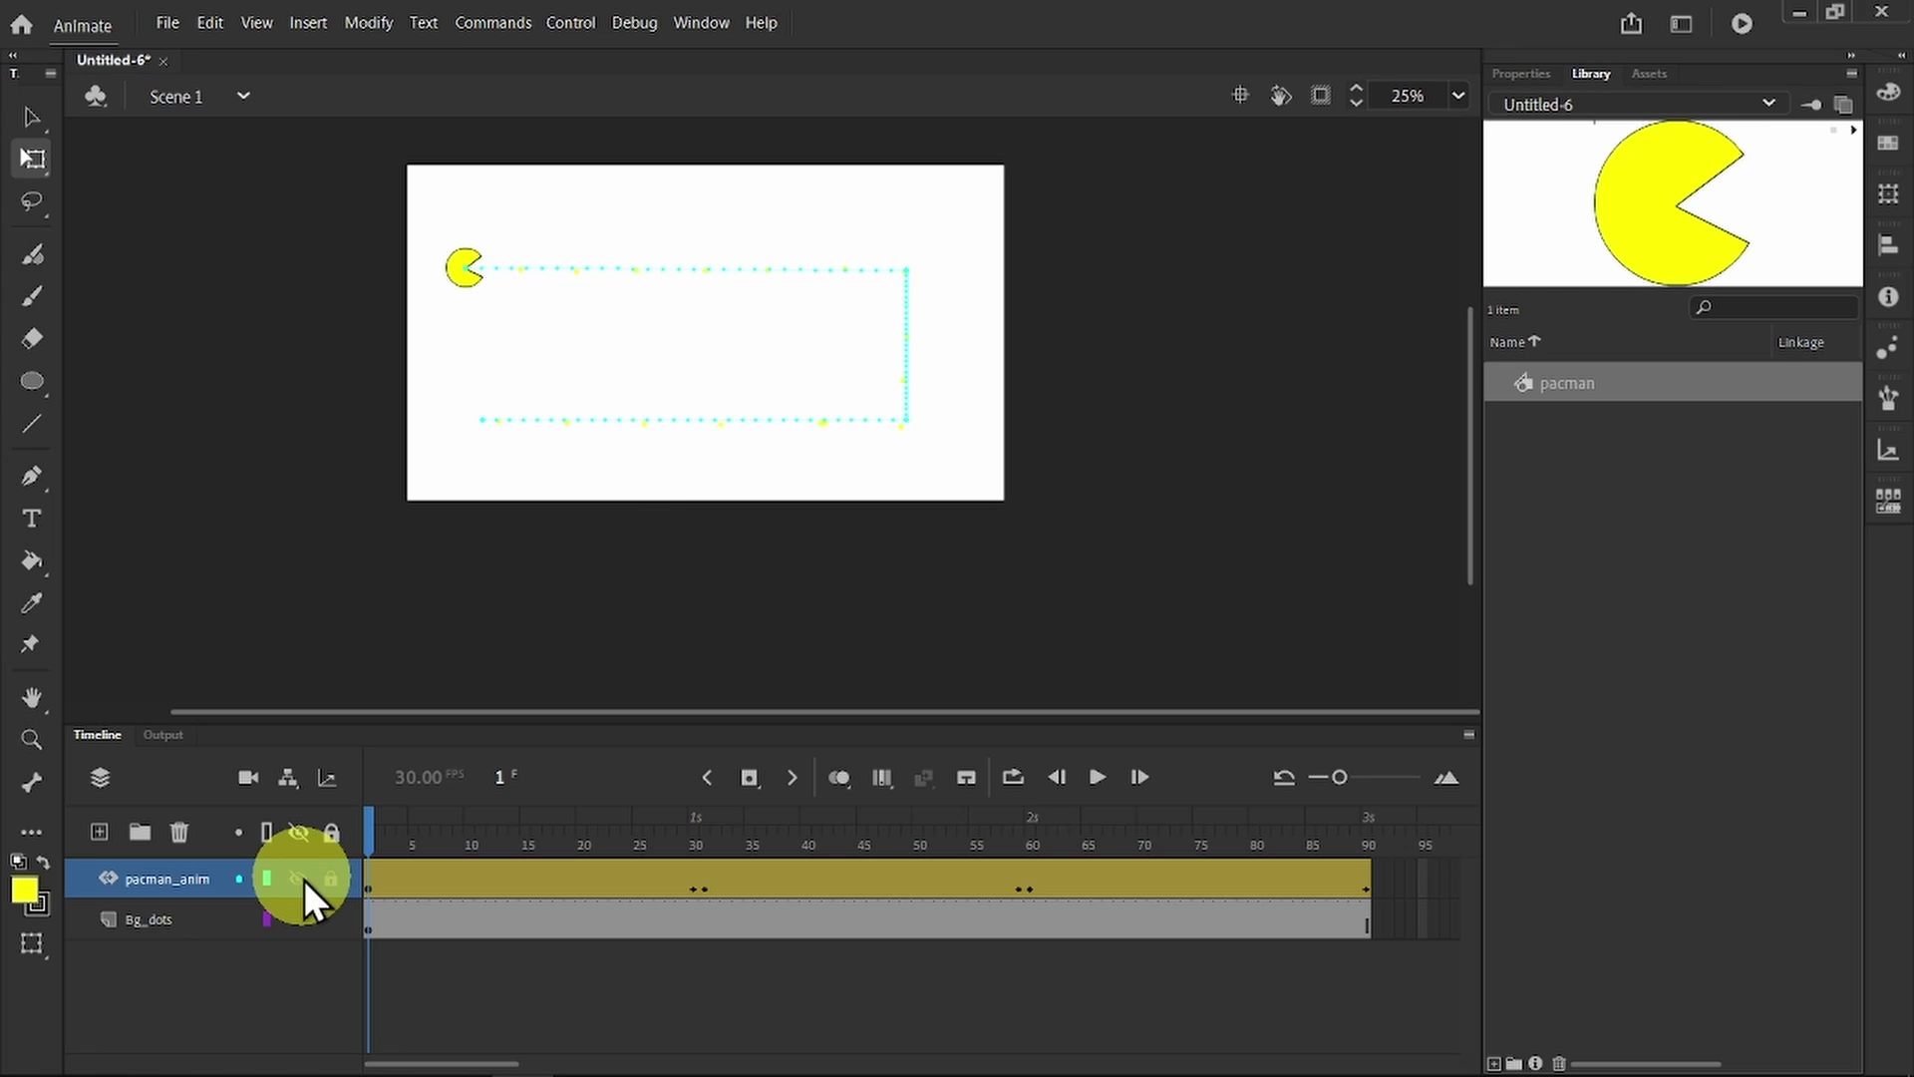
key("ctrl+equal")
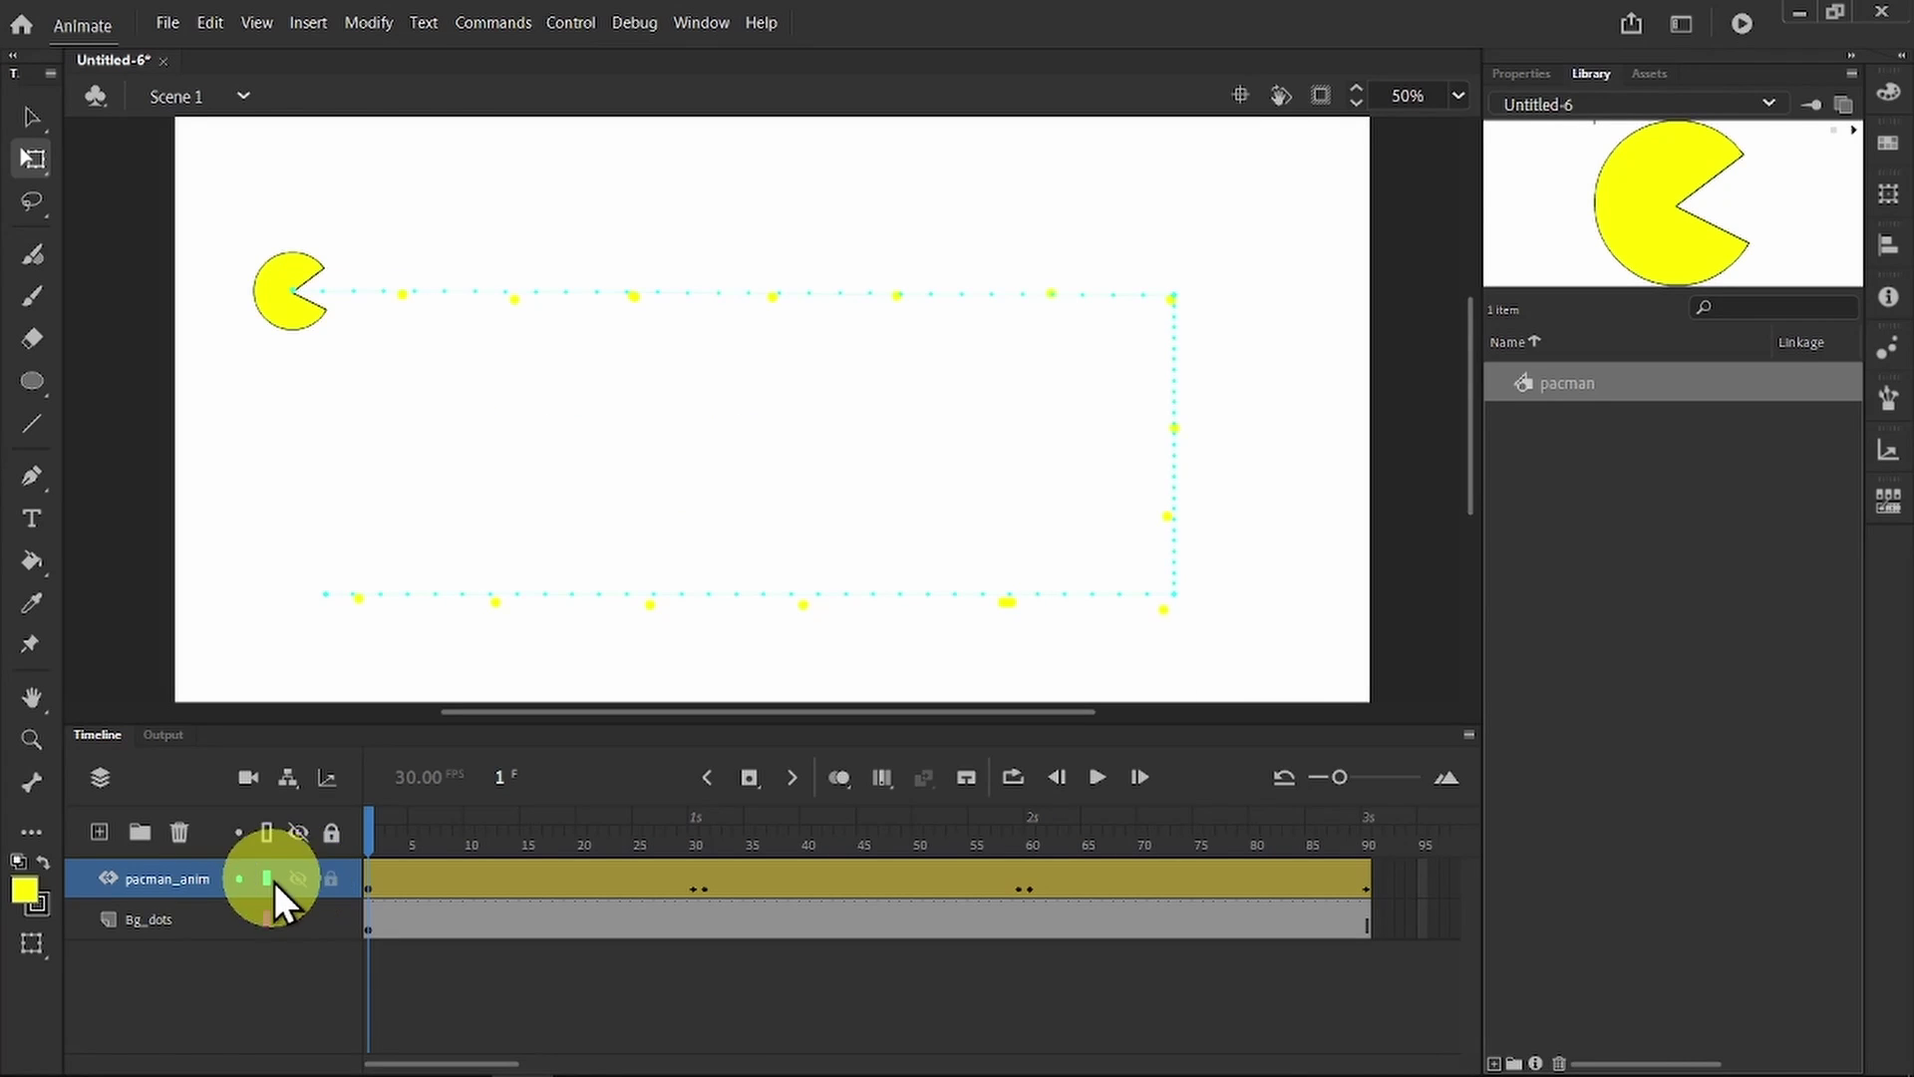
left_click(405, 913)
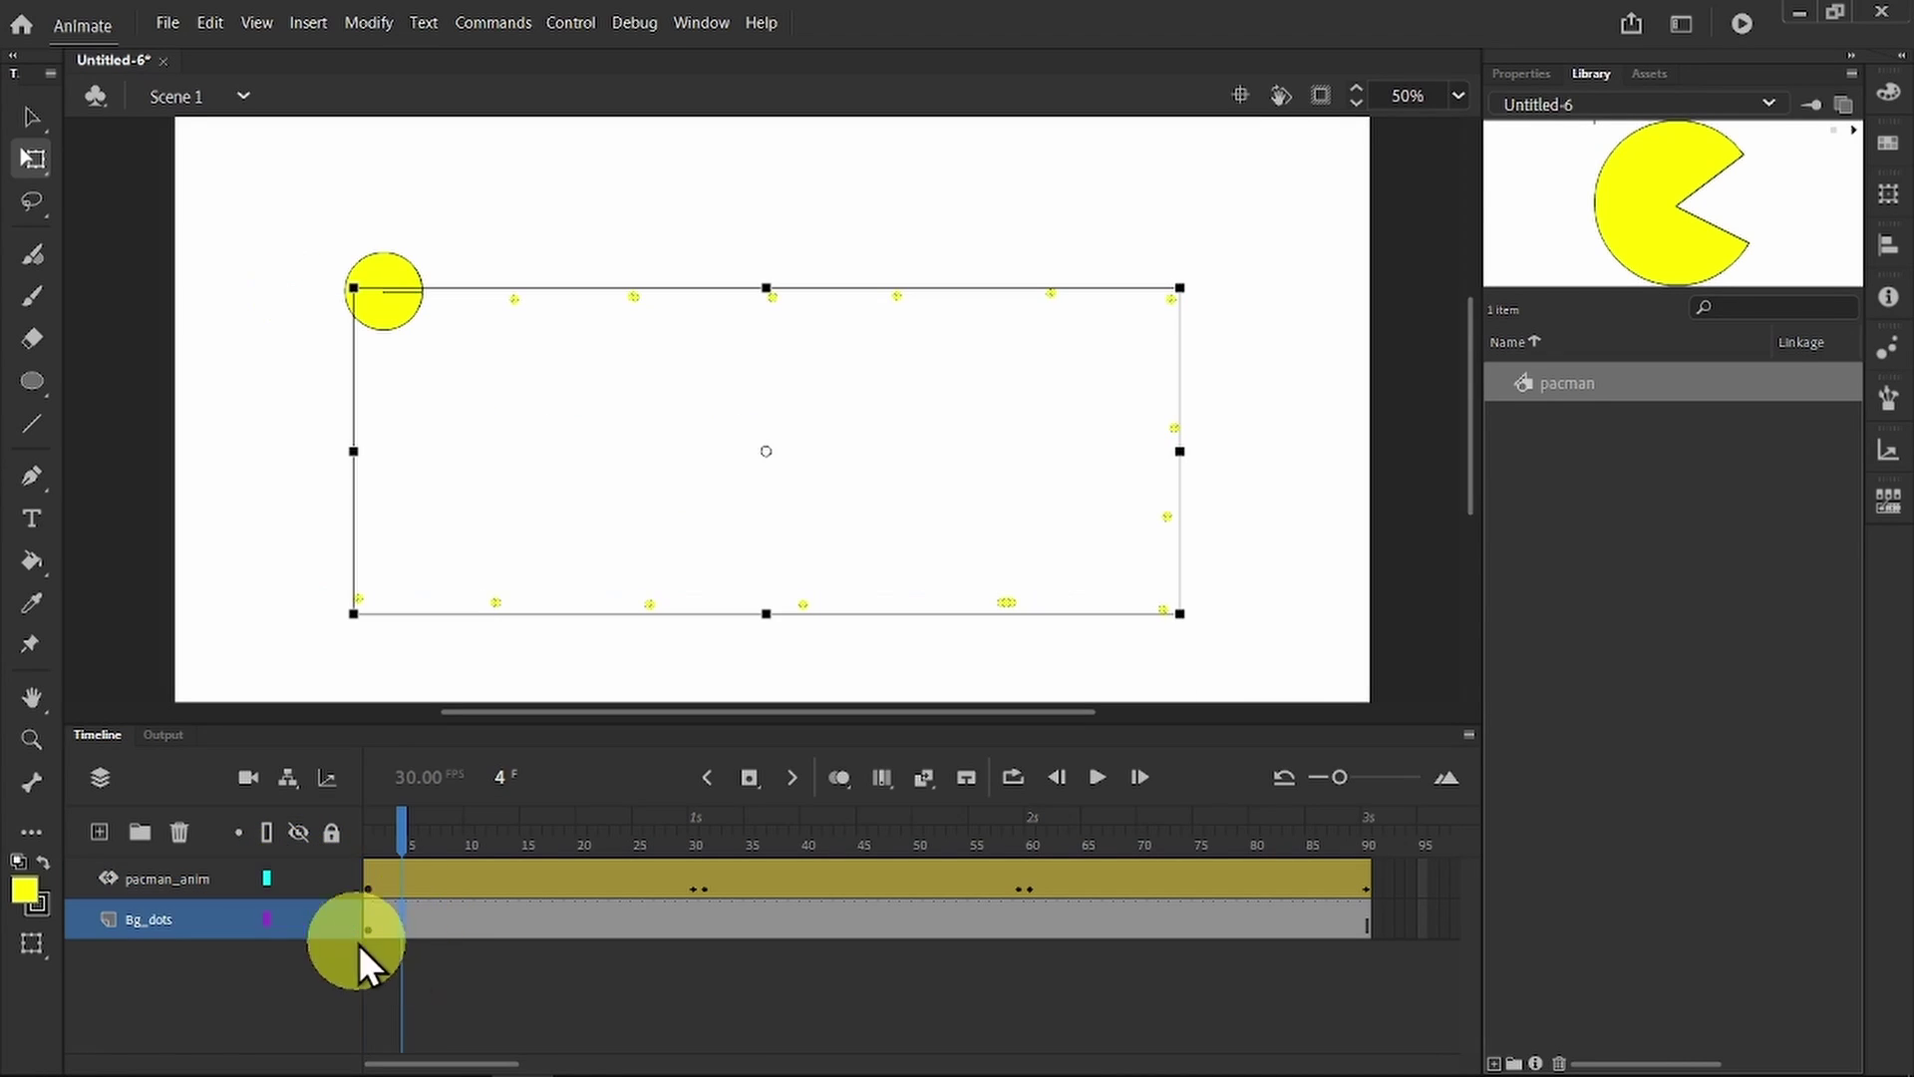
left_click(260, 477)
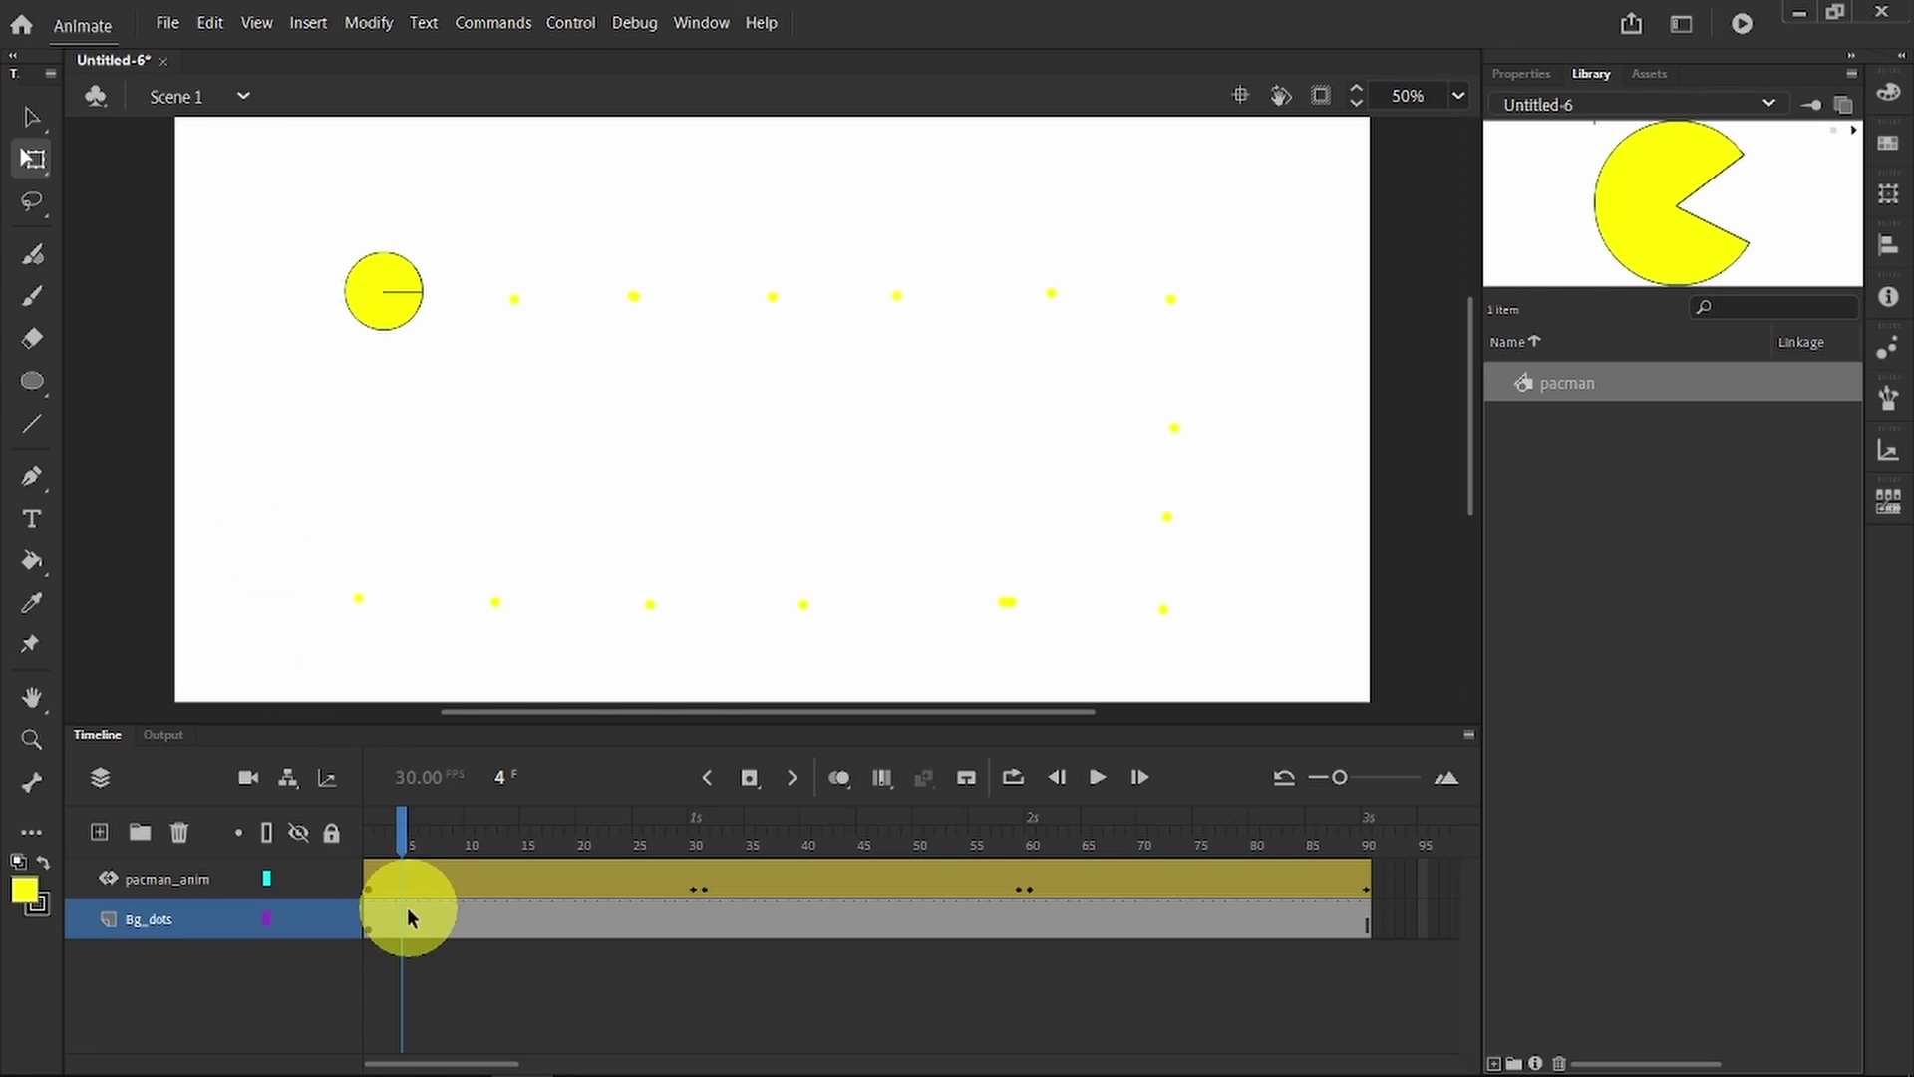
mouse_move(405, 852)
left_mouse_down()
mouse_move(363, 824)
mouse_move(442, 835)
mouse_move(397, 827)
mouse_move(410, 840)
left_mouse_up()
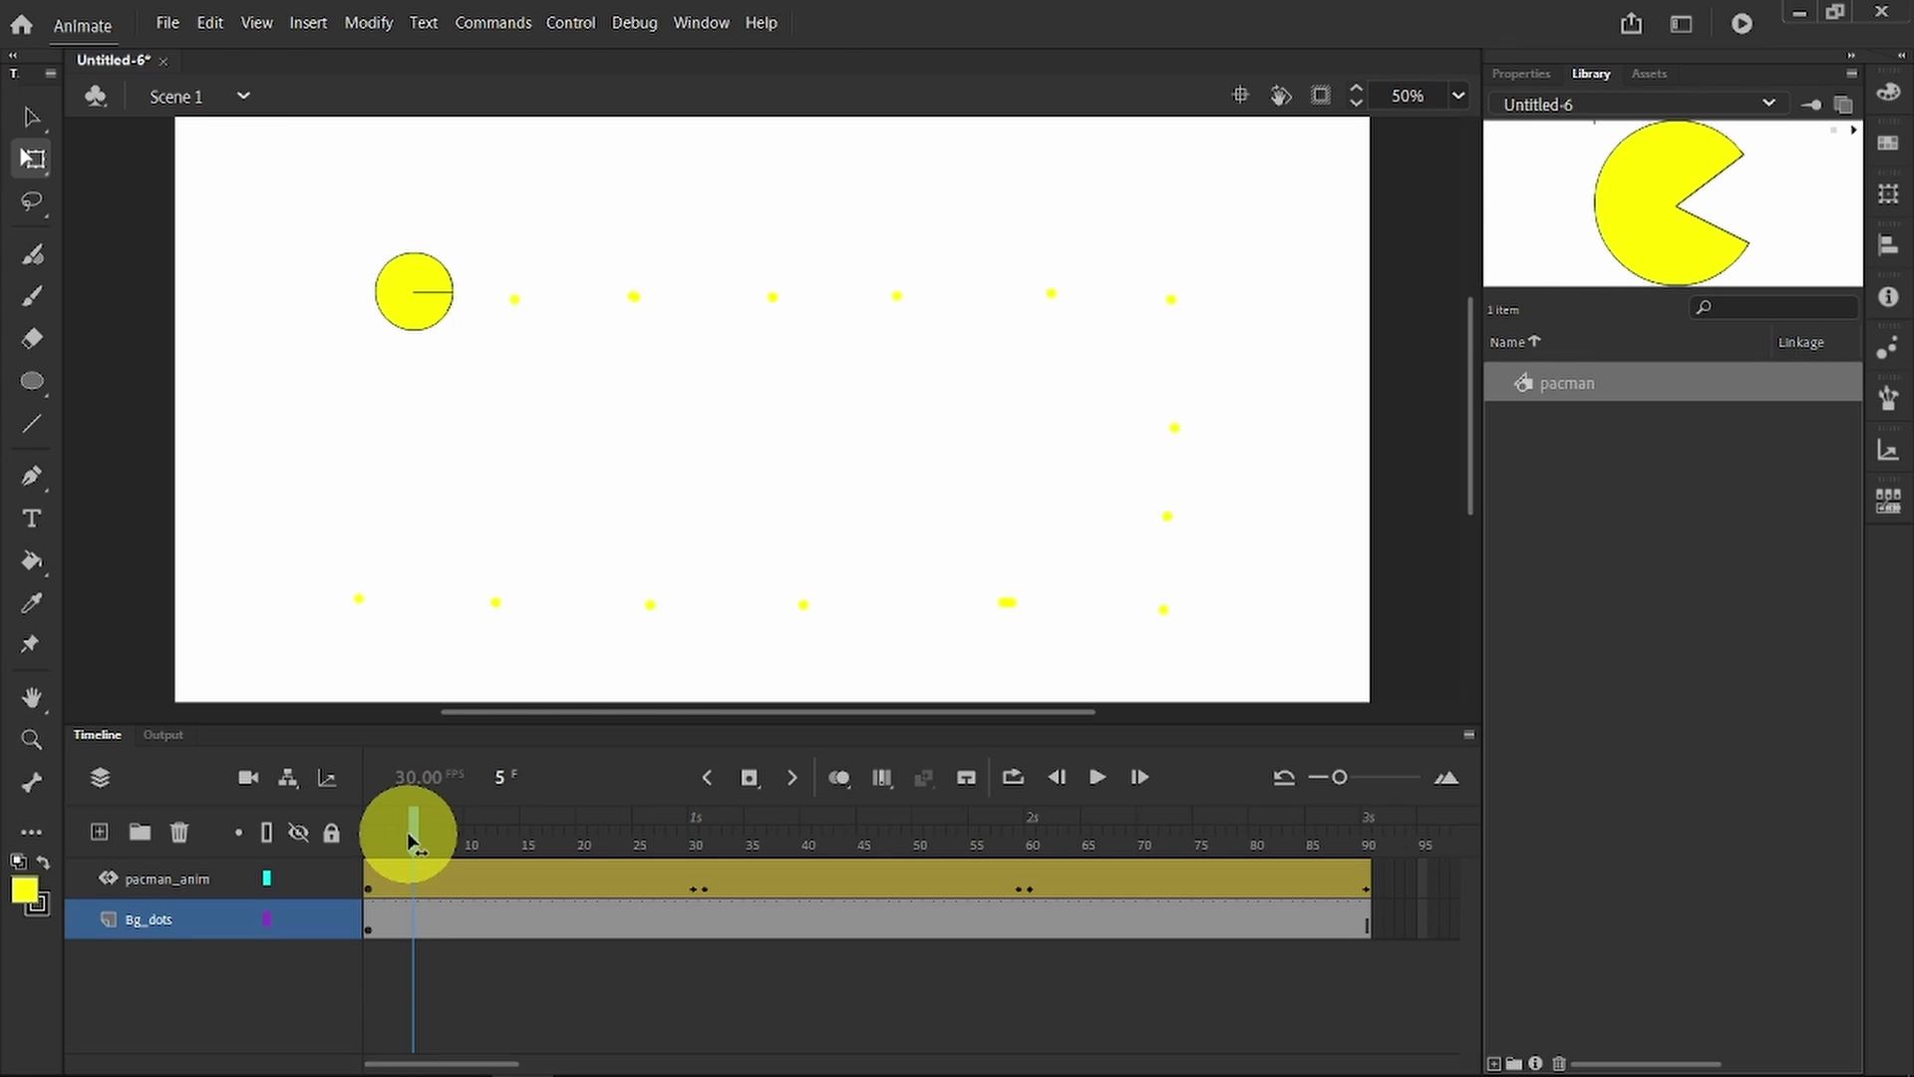
right_click(415, 925)
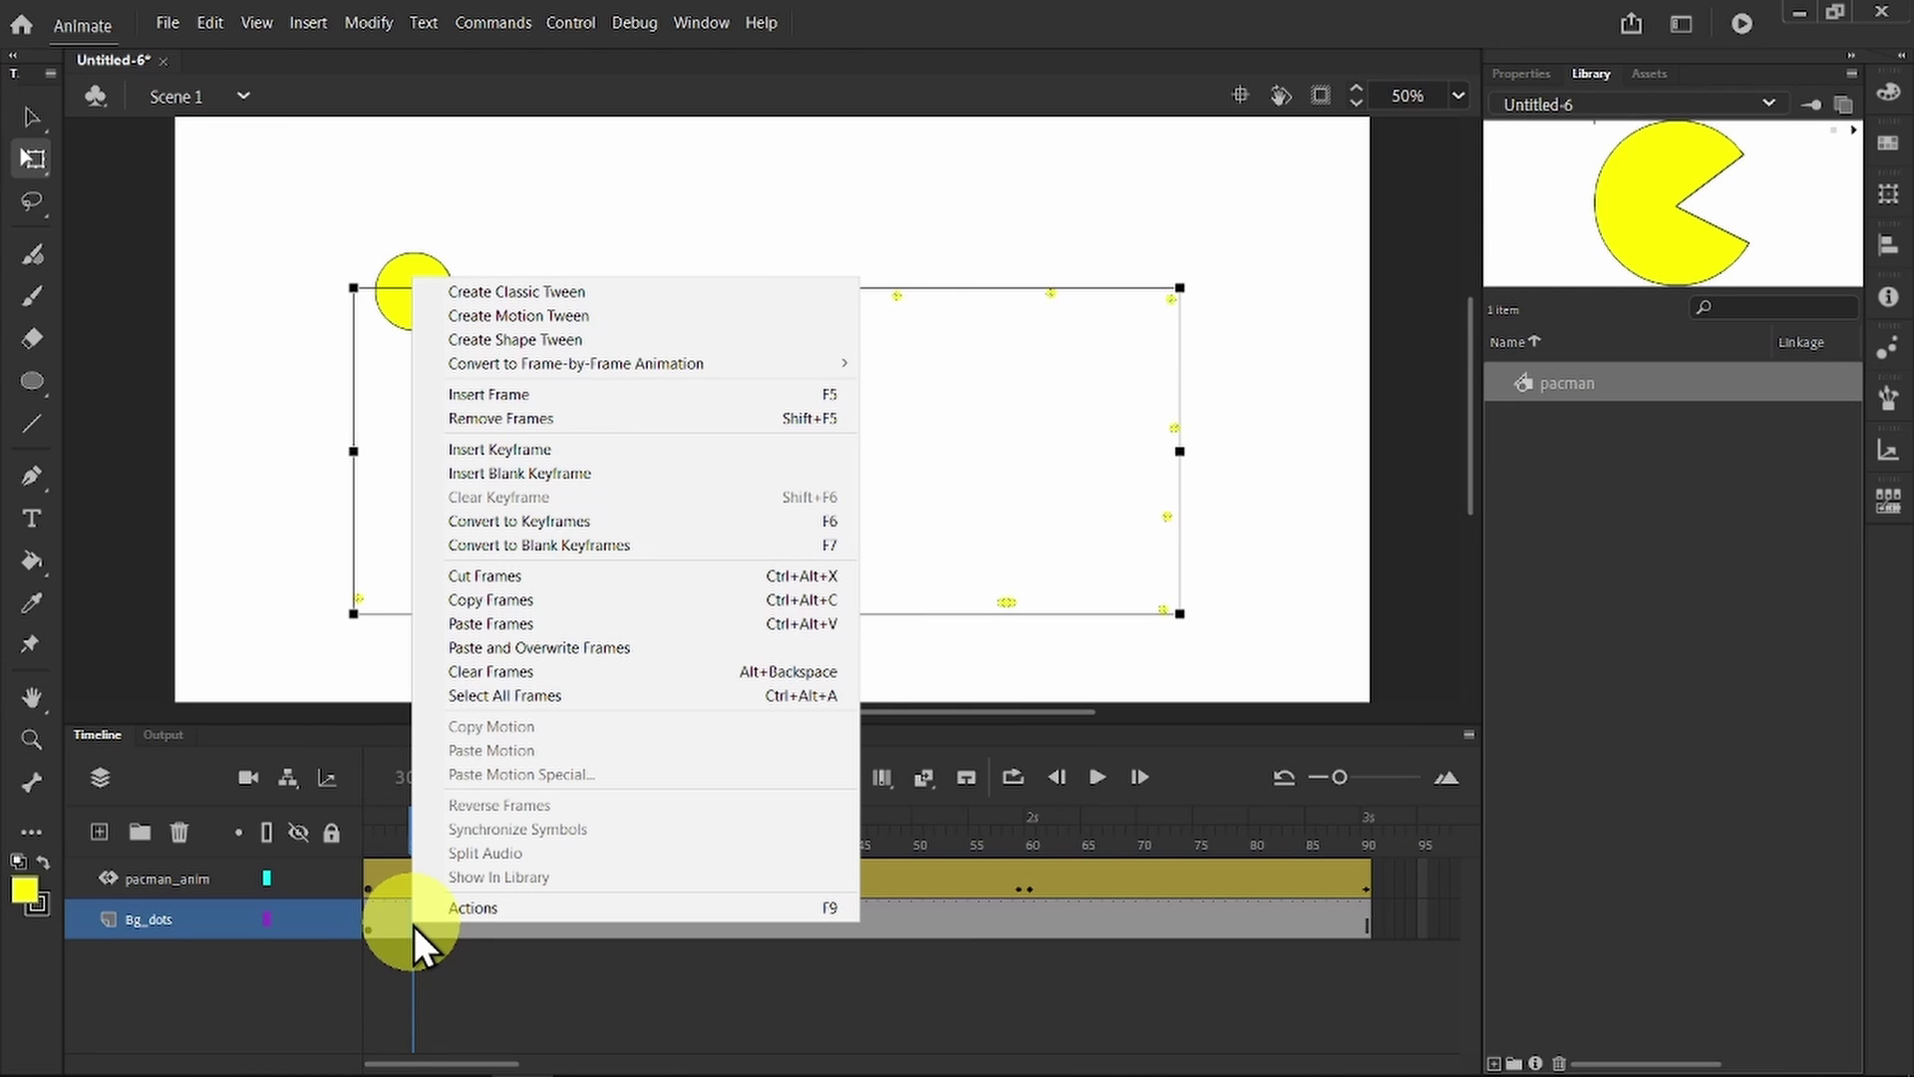
left_click(522, 449)
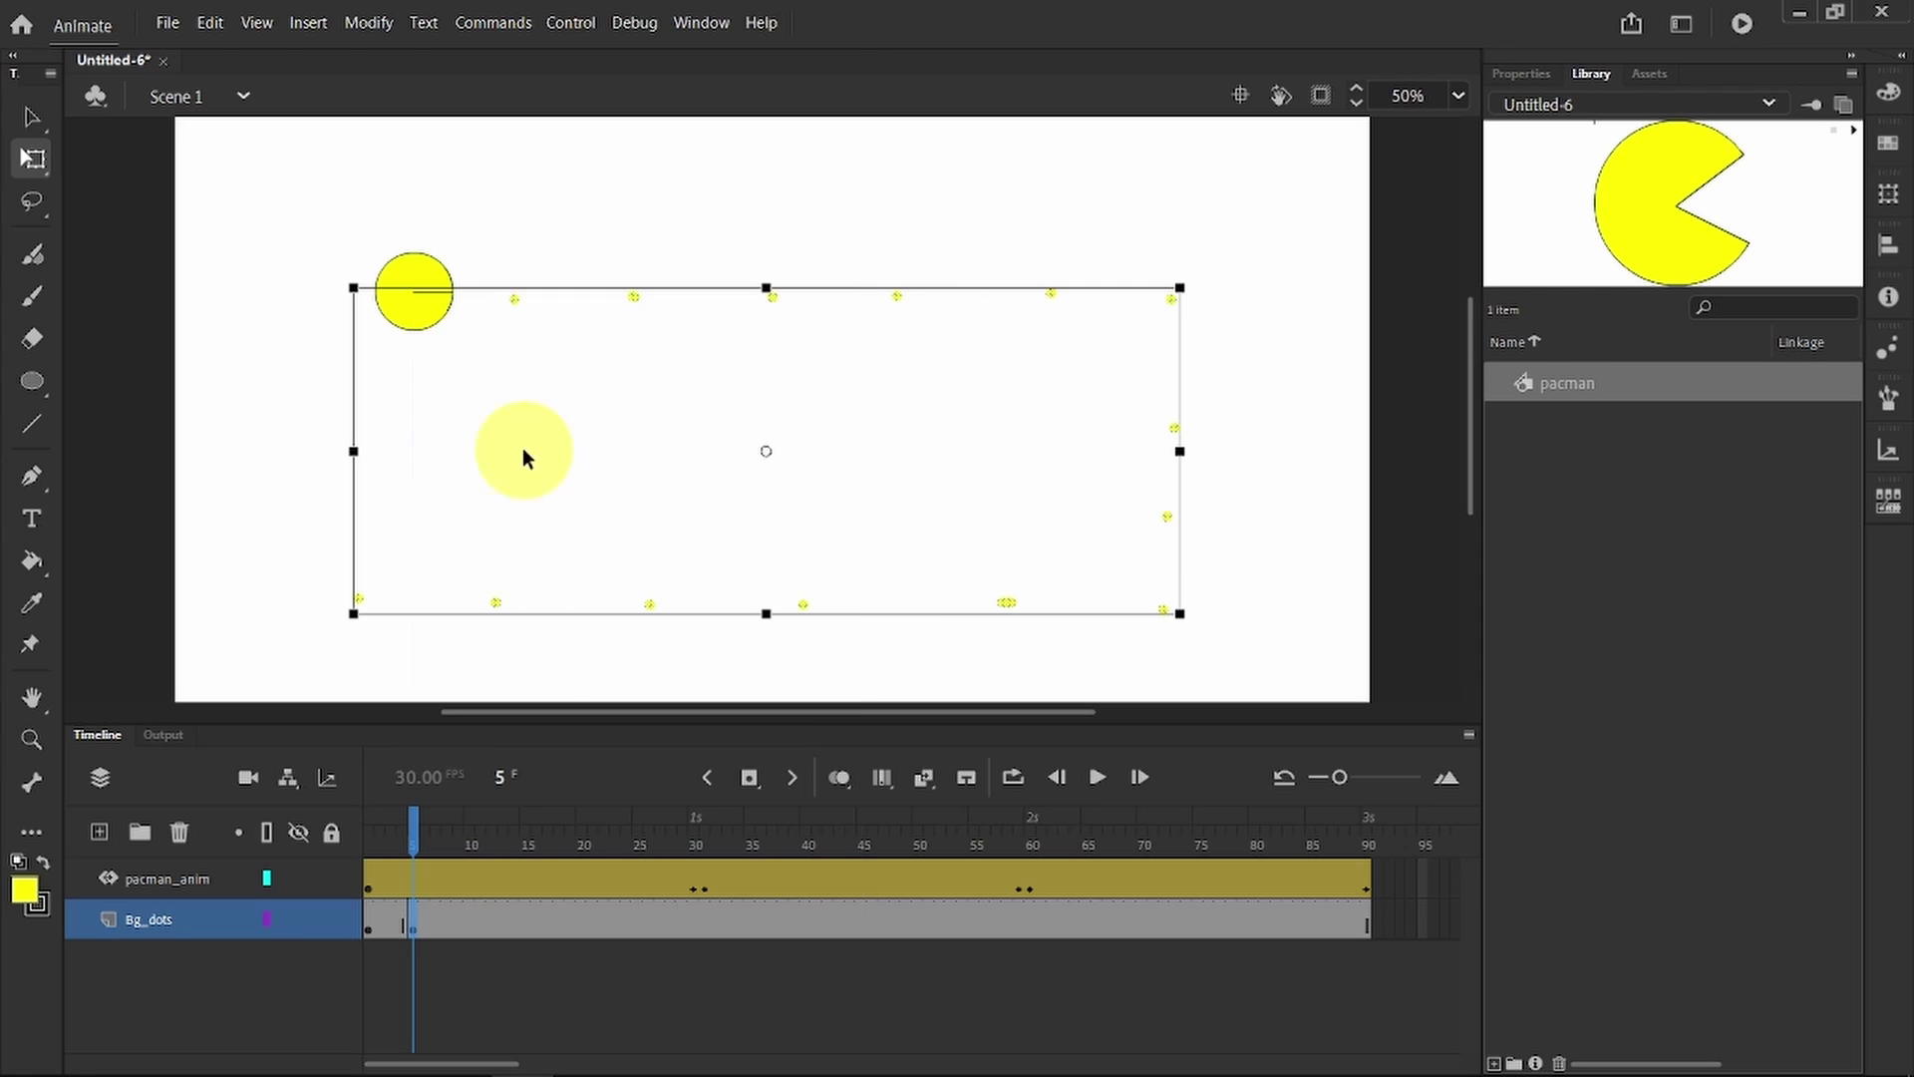
Step: Using the Eraser at size 37, erase the first dot under Pac-Man at frame 5 of the Bg_dots layer
left_click(32, 338)
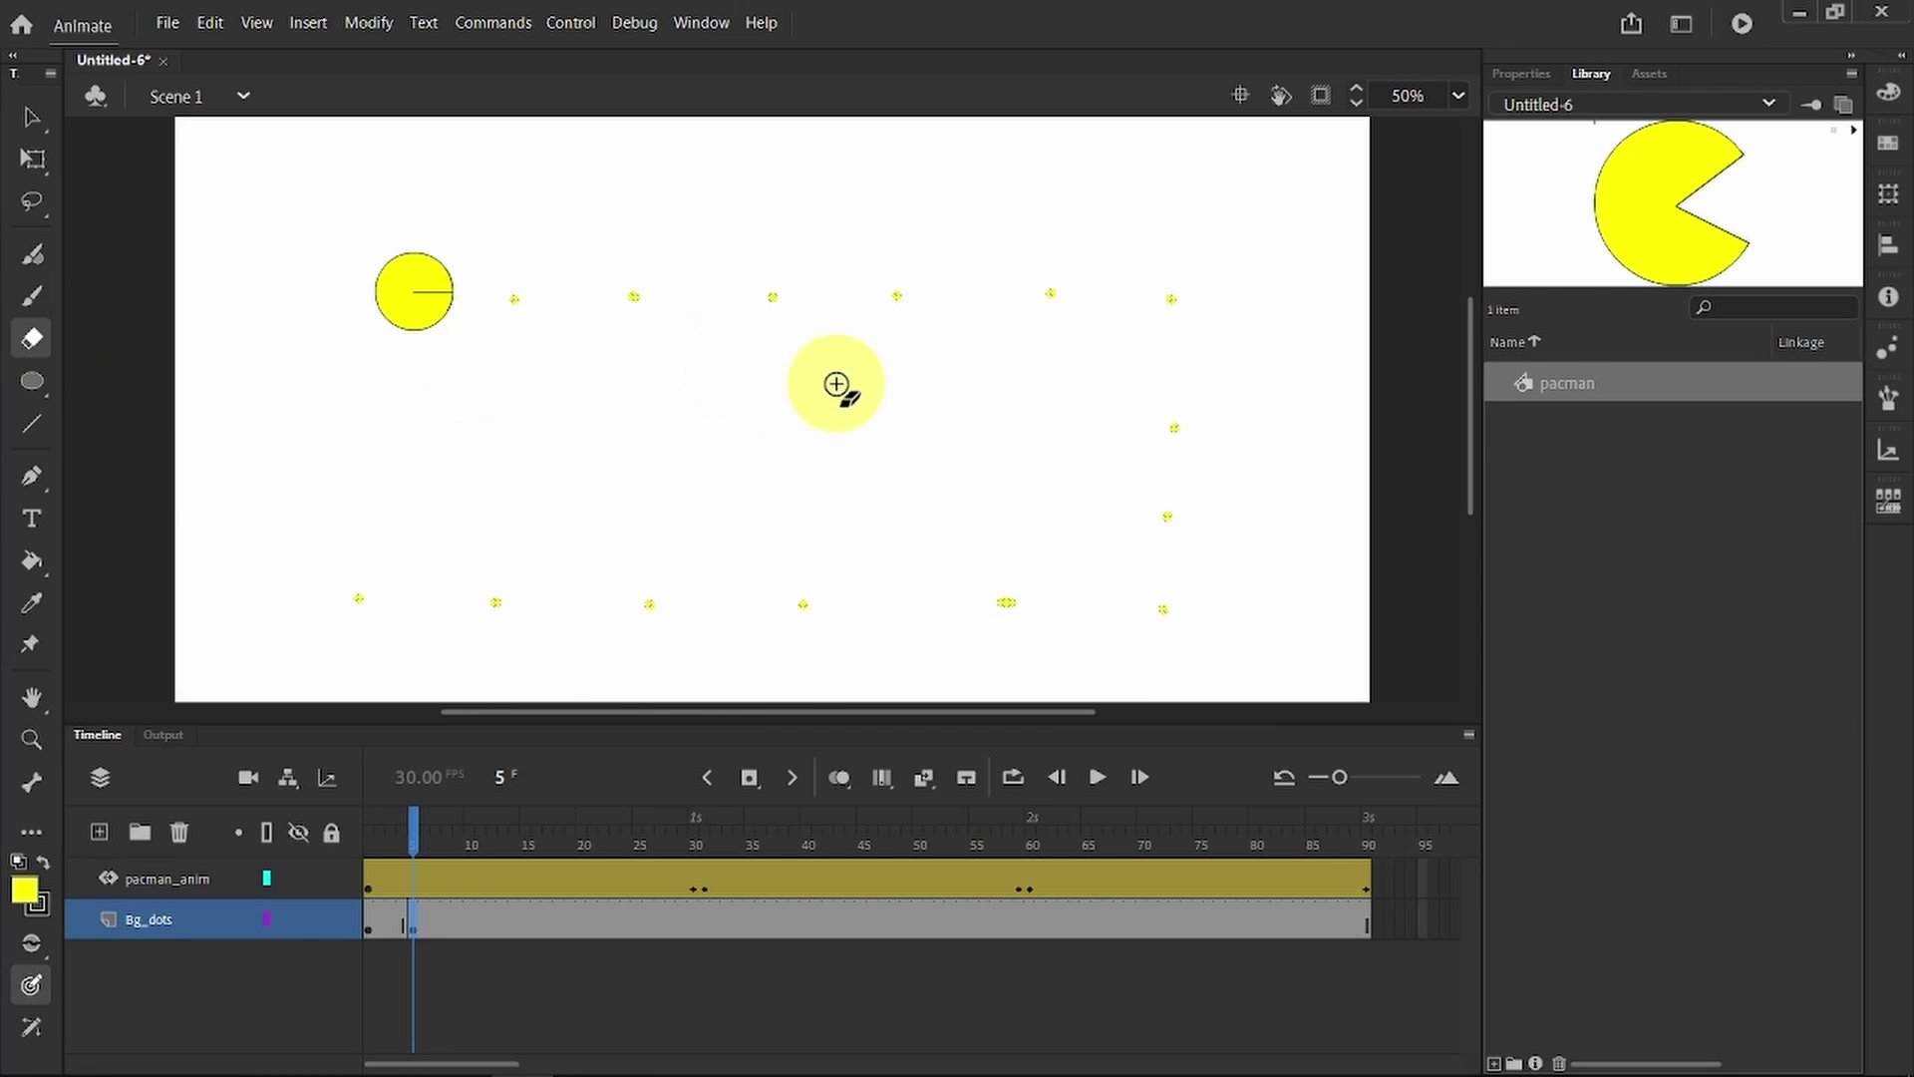
left_click(1526, 73)
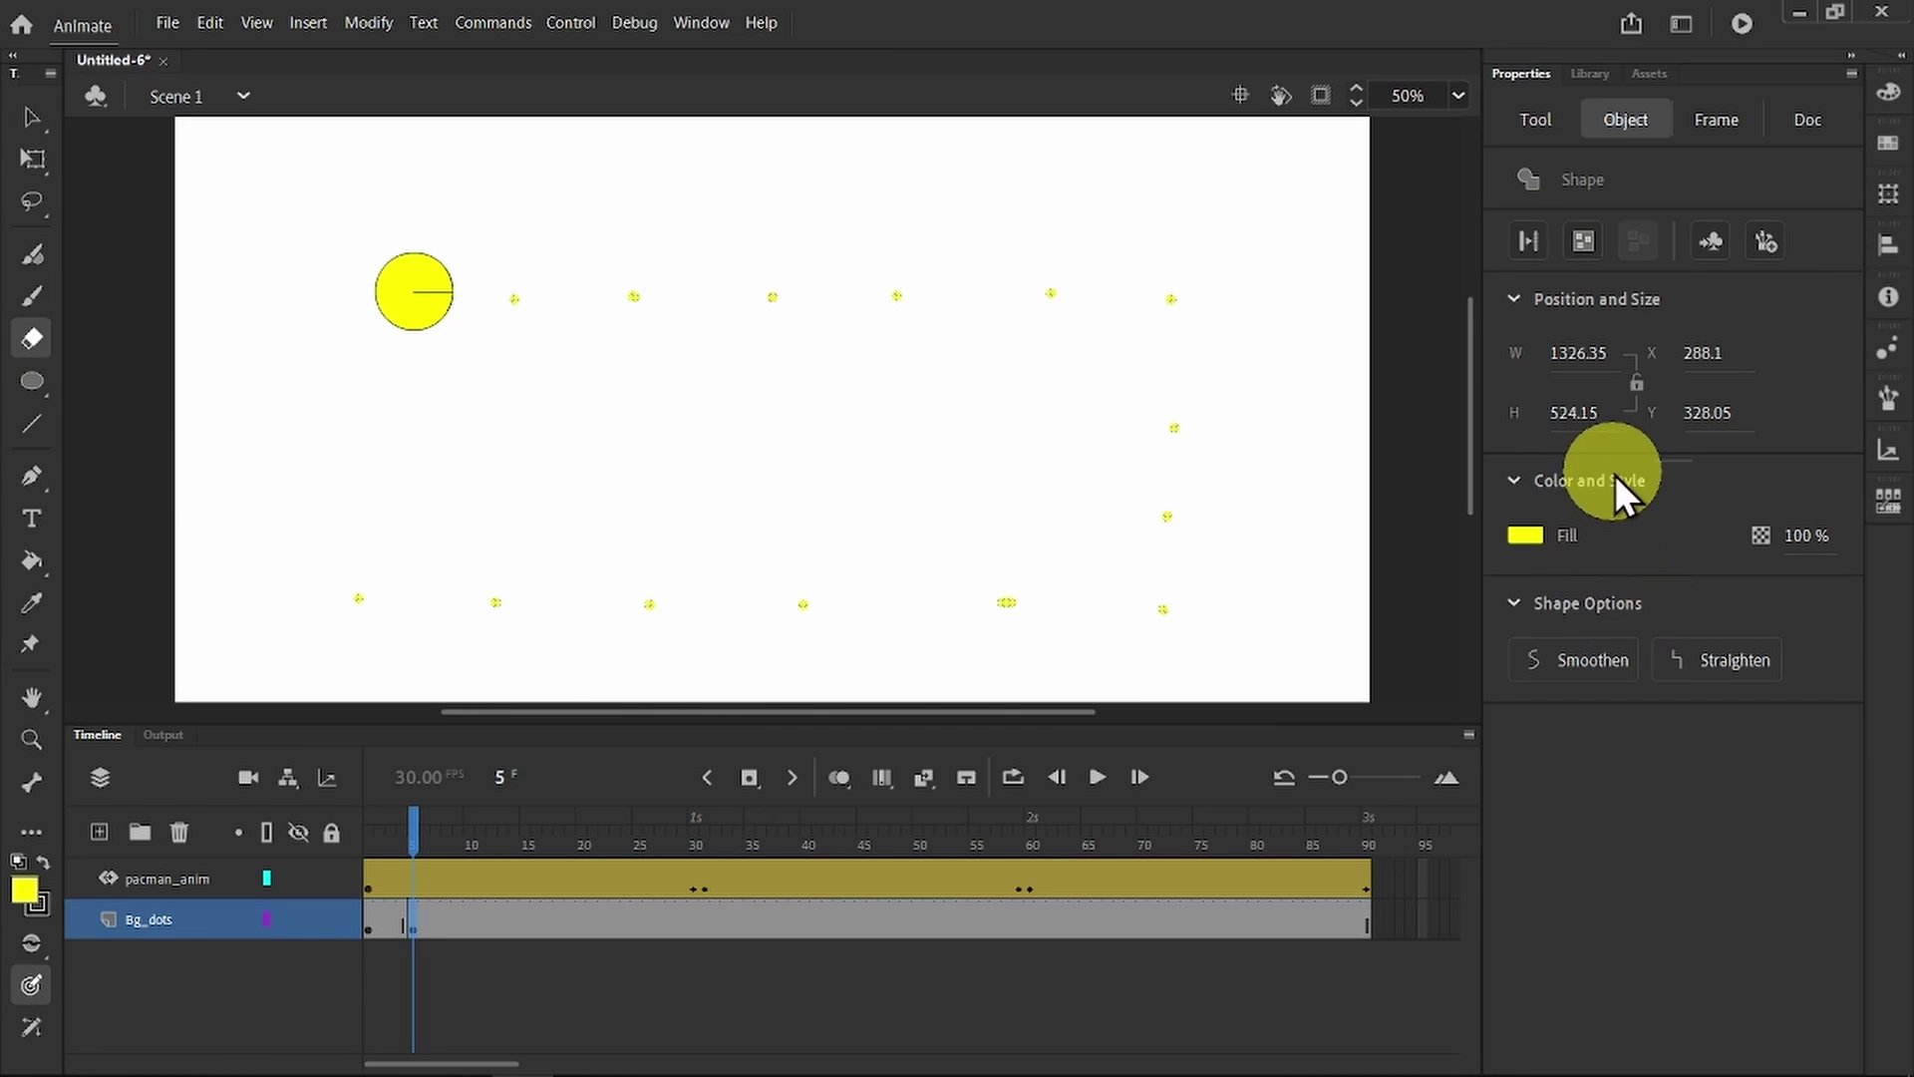
left_click(1536, 119)
left_click_drag(1577, 427, 1581, 421)
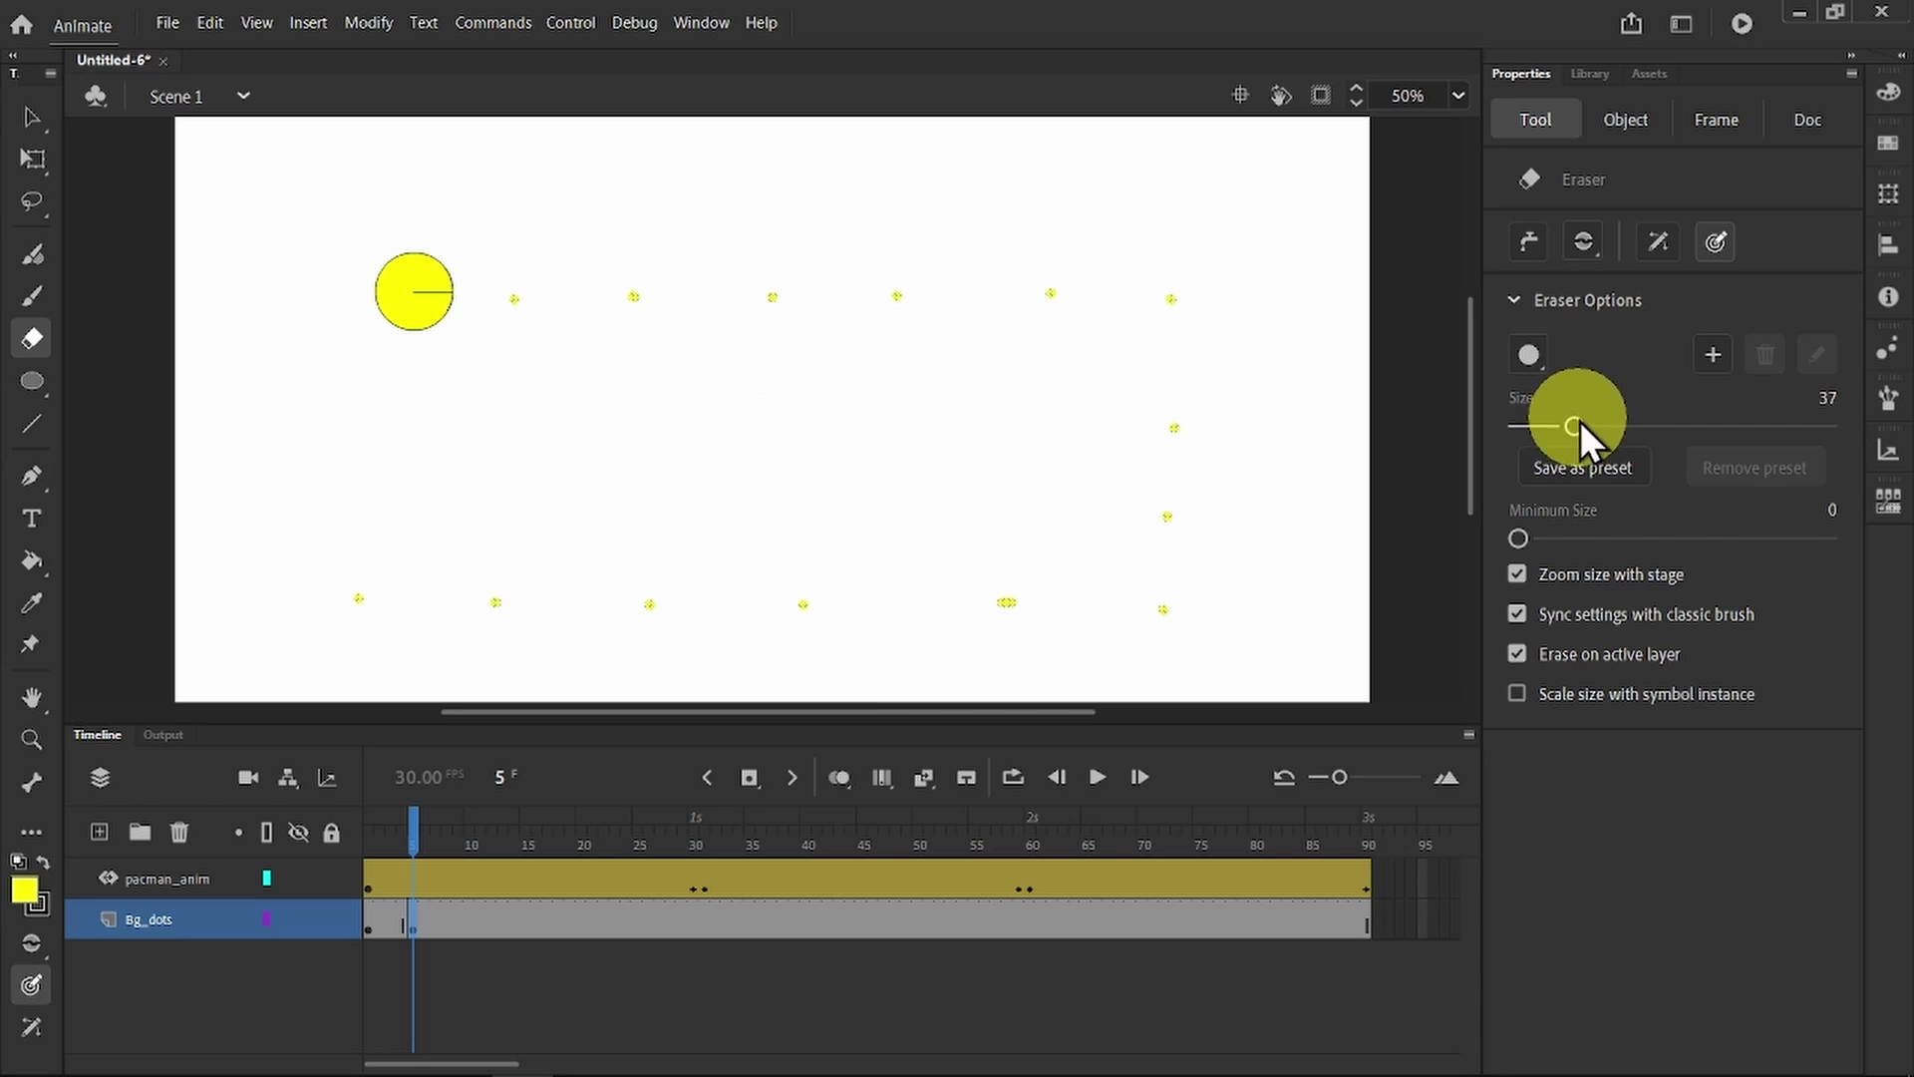
mouse_move(359, 274)
left_mouse_down()
mouse_move(407, 322)
mouse_move(415, 299)
left_mouse_up()
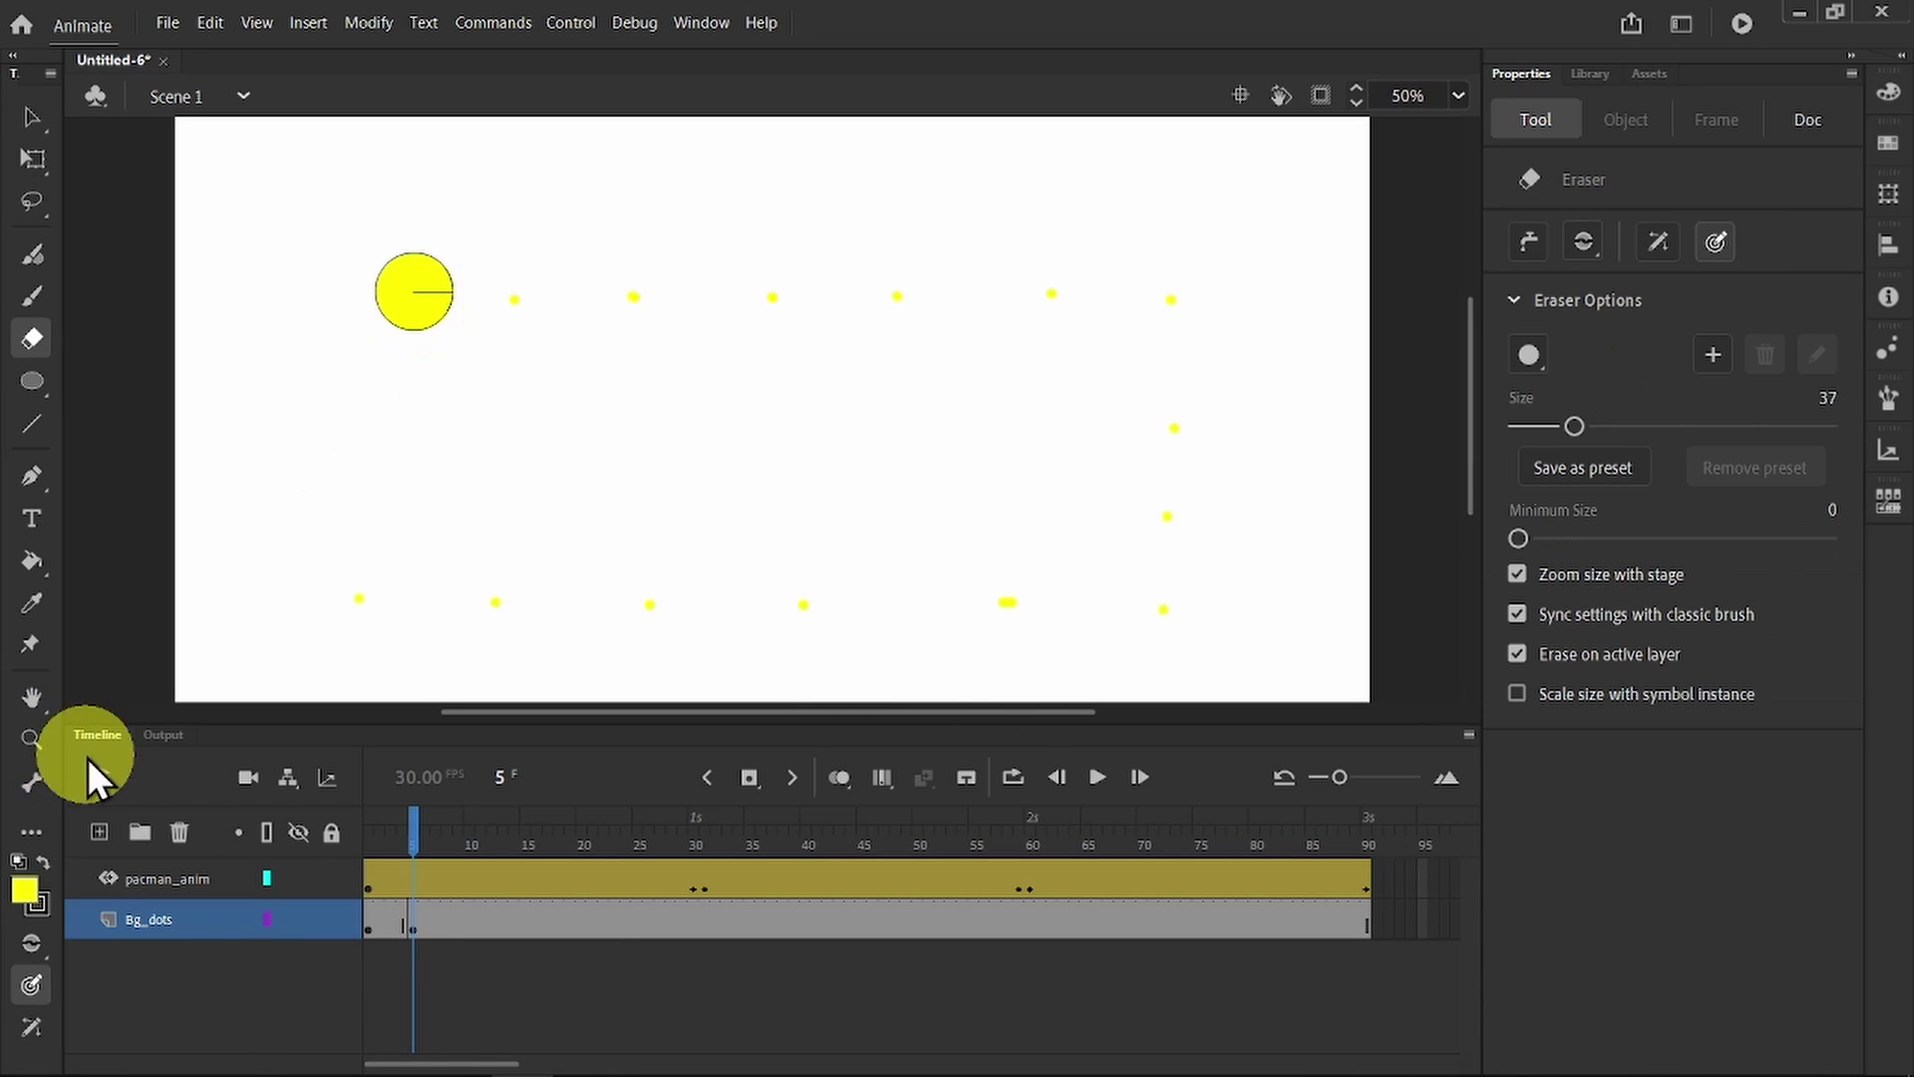
Step: Insert a keyframe at frame 9 on the Bg_dots layer and erase the next dot under Pac-Man
mouse_move(427, 839)
left_mouse_down()
mouse_move(432, 820)
mouse_move(462, 829)
left_mouse_up()
right_click(463, 925)
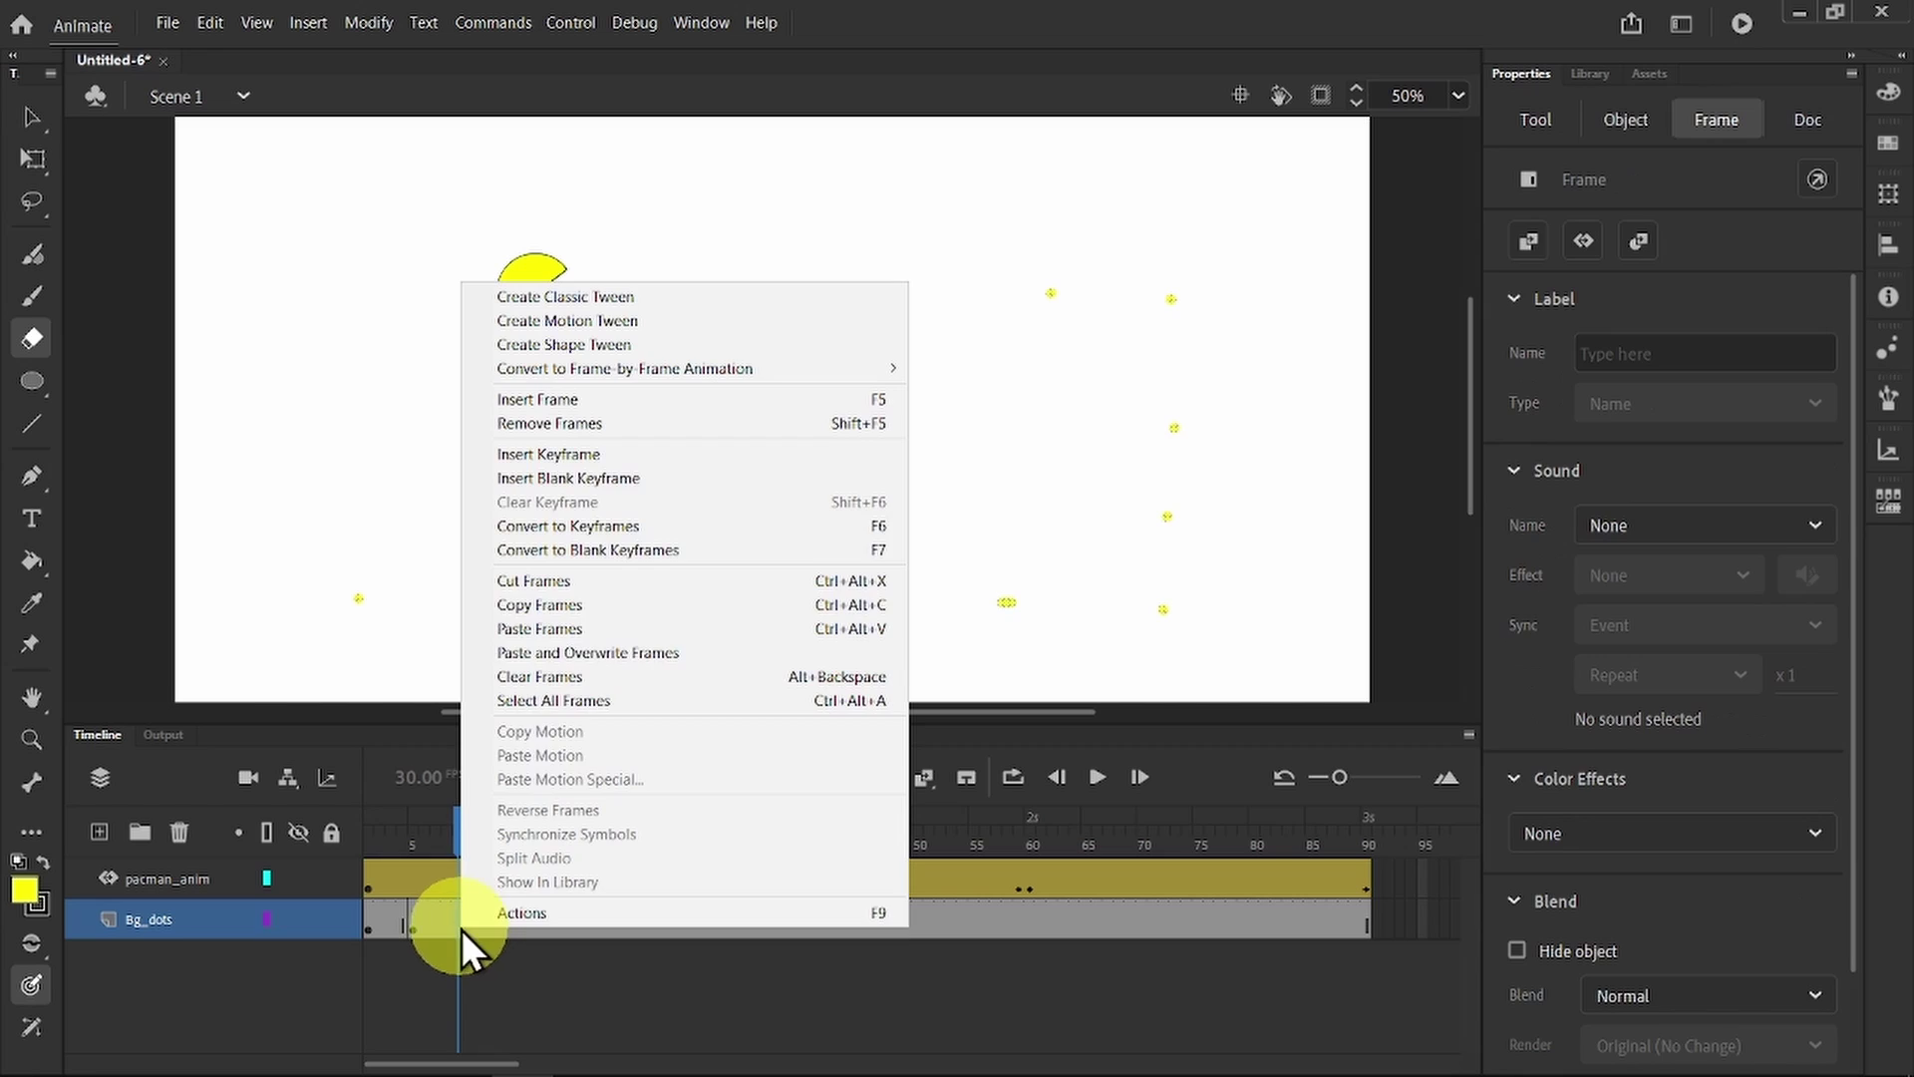
left_click(612, 457)
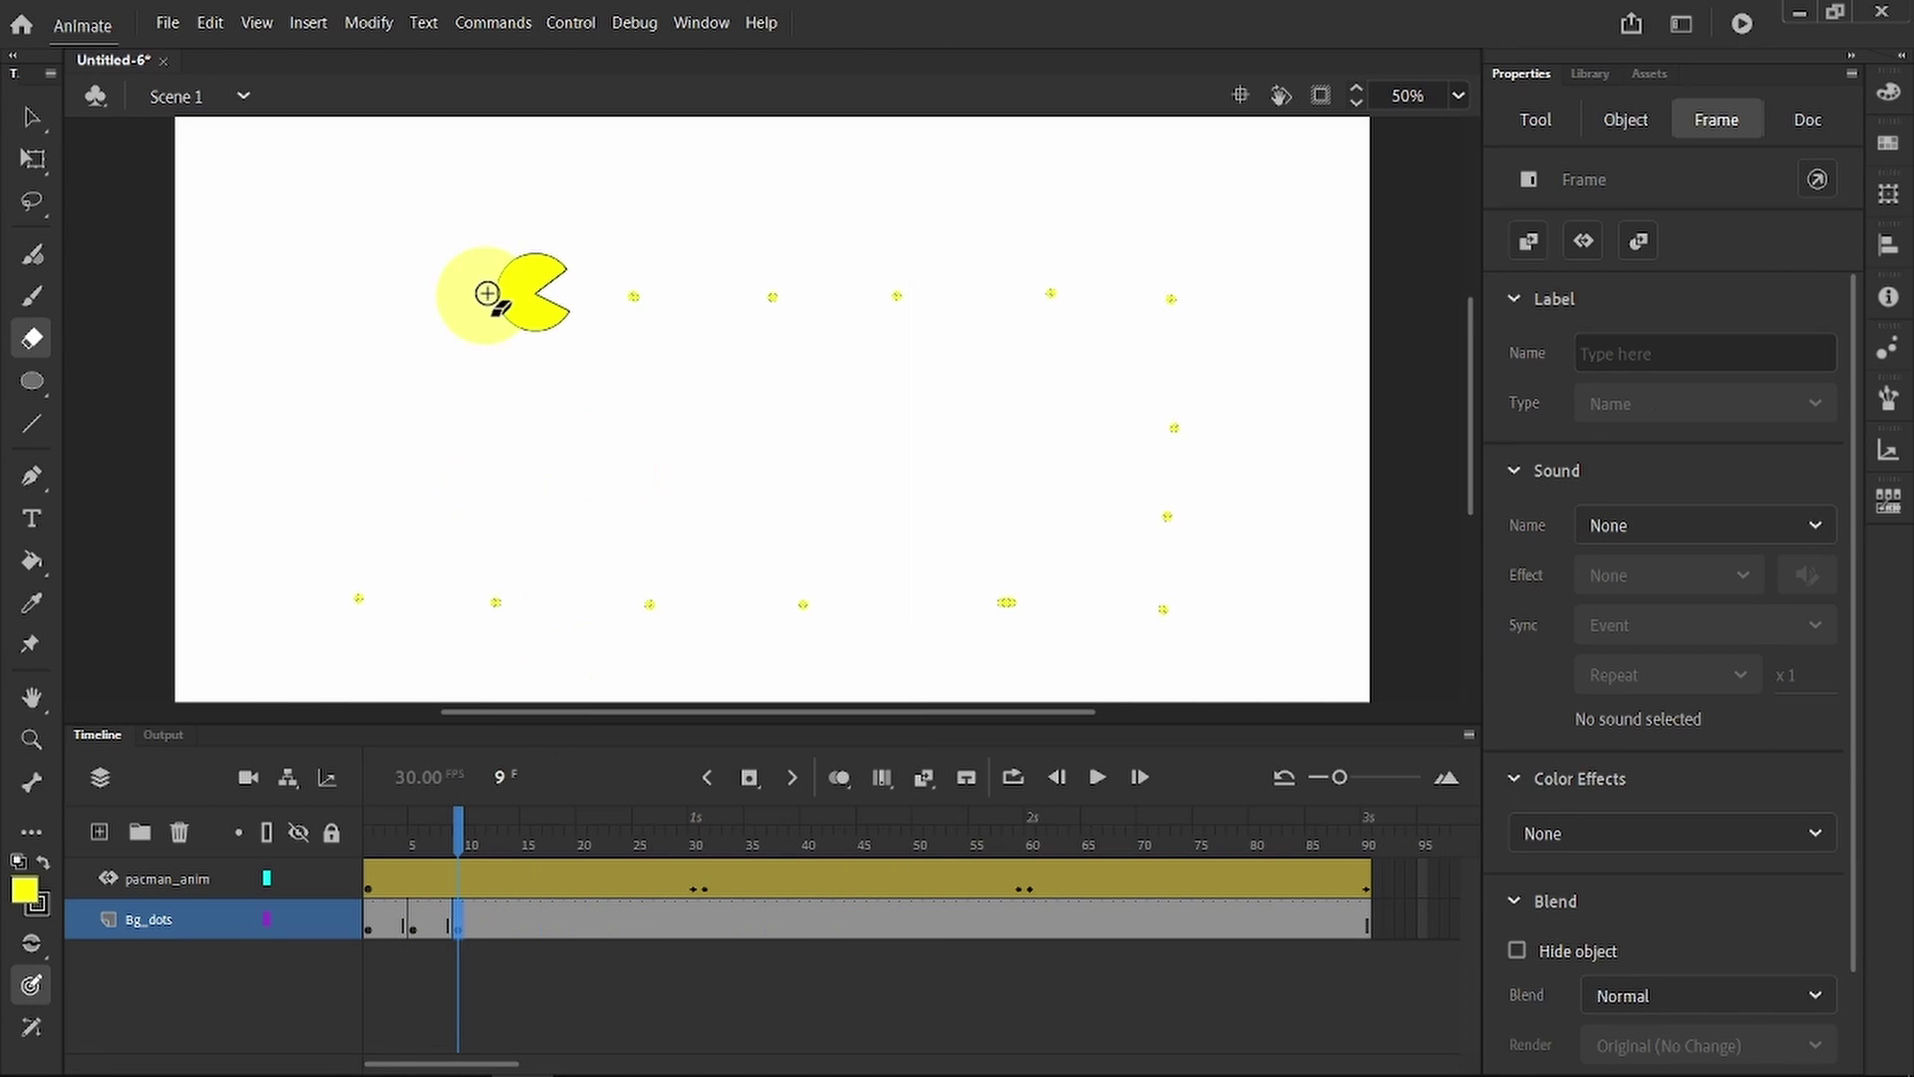
left_click(568, 316)
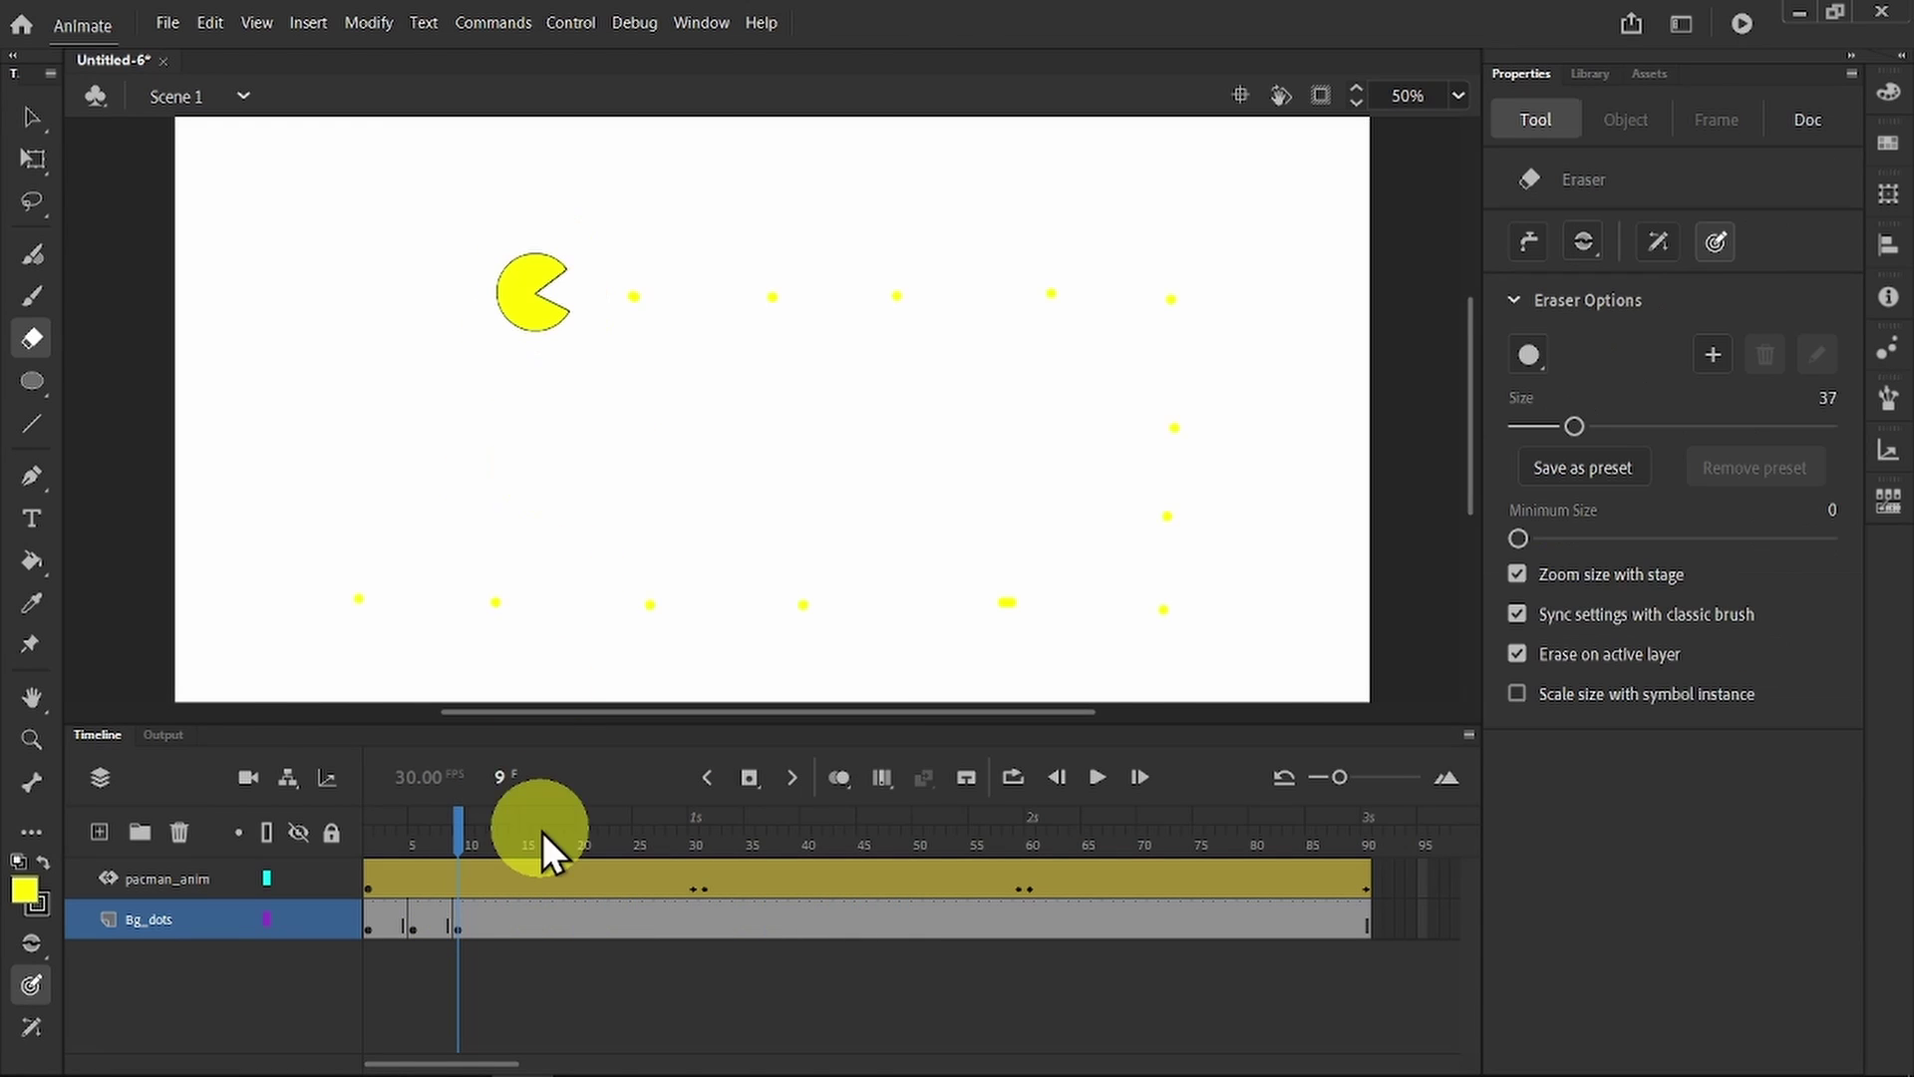
Step: Insert a keyframe at frame 13 on the Bg_dots layer and erase the dot under Pac-Man
left_click_drag(451, 823, 499, 818)
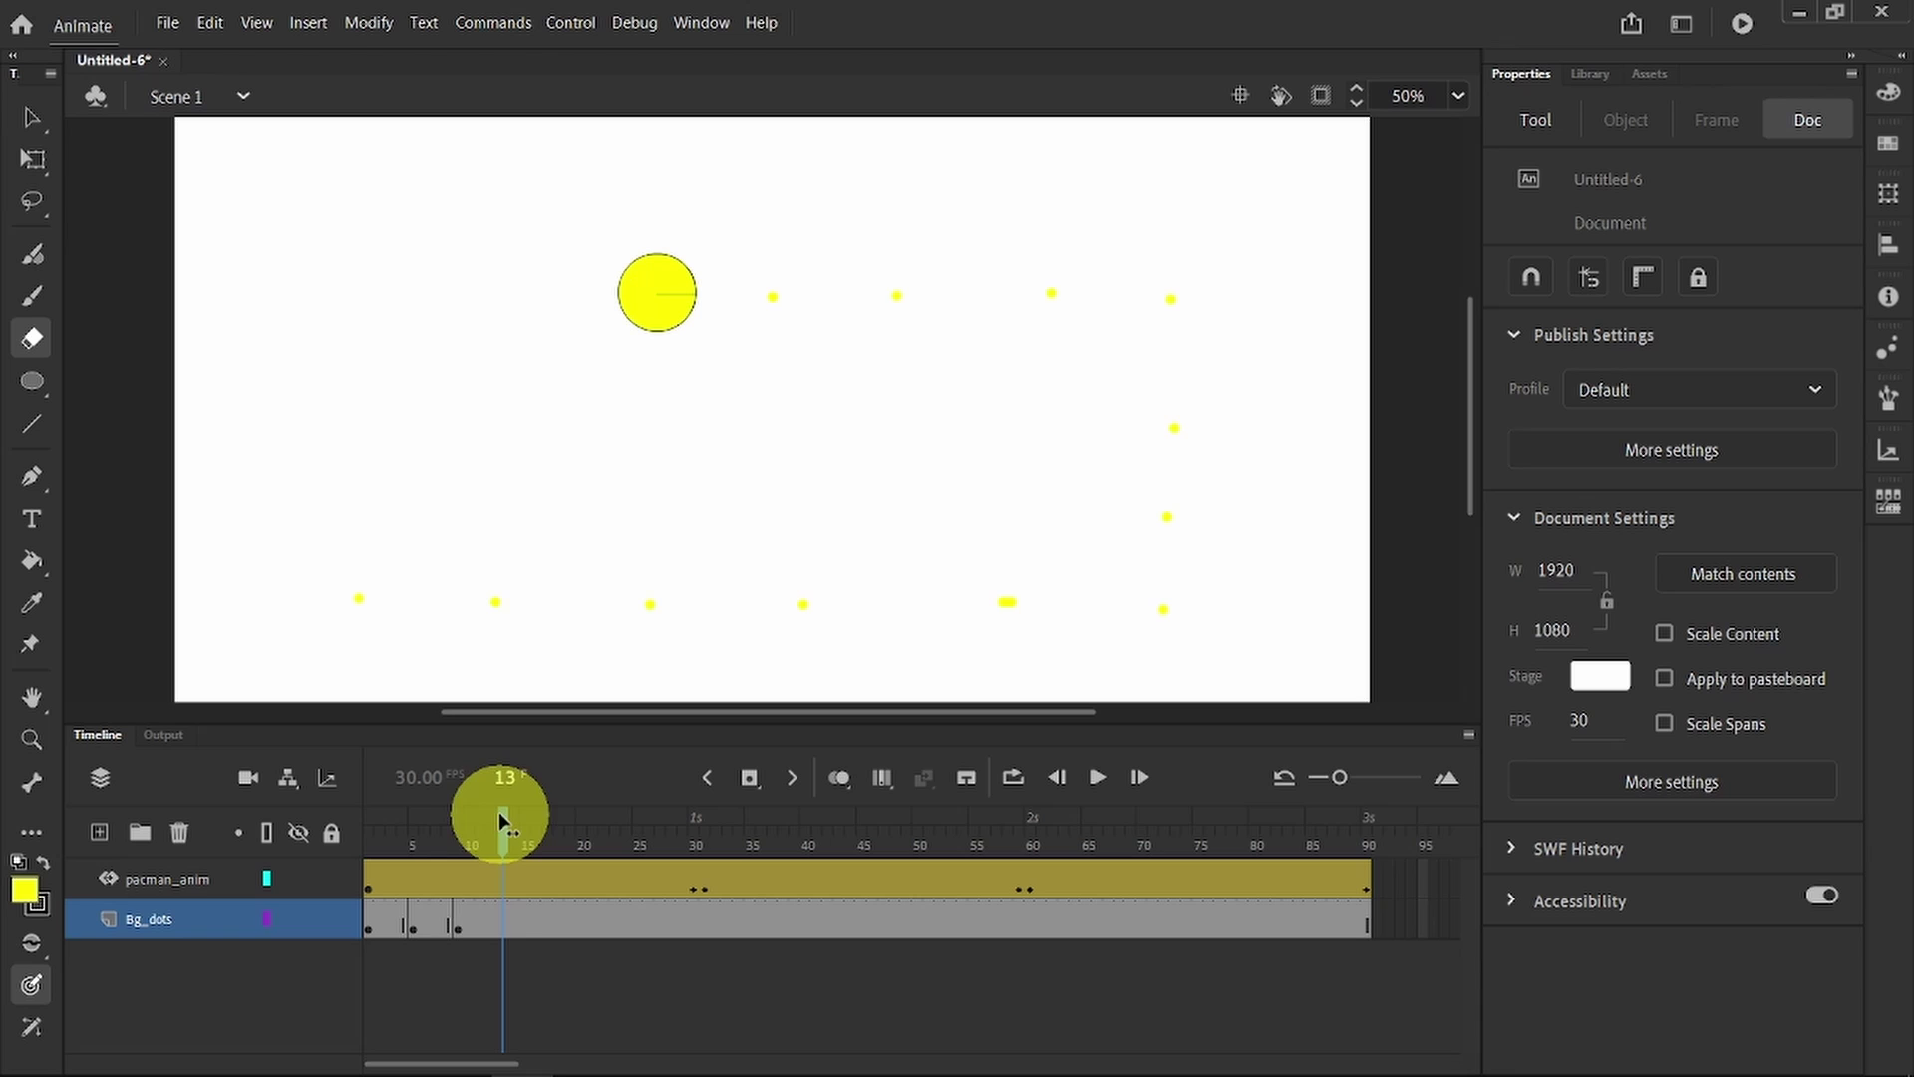
right_click(506, 927)
left_click(619, 445)
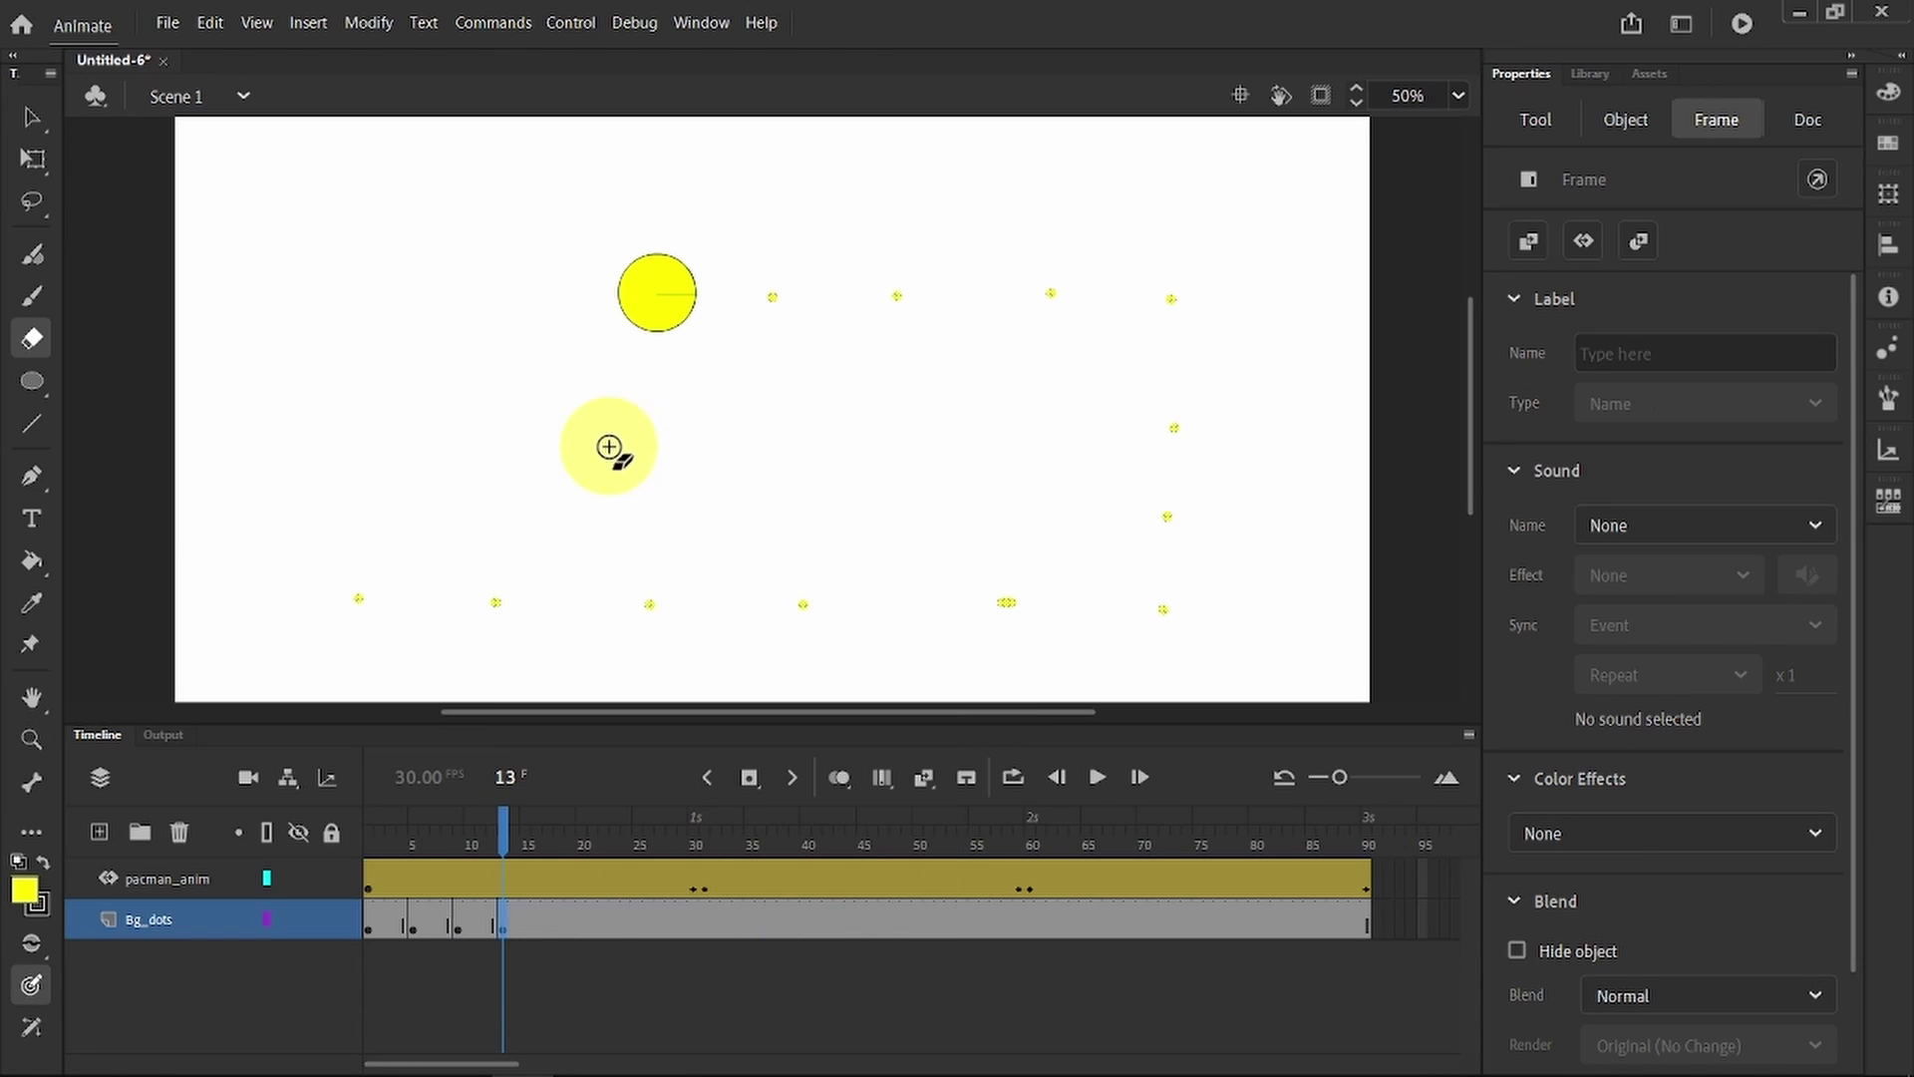
left_click_drag(506, 822, 534, 820)
mouse_move(628, 355)
left_mouse_down()
mouse_move(638, 318)
mouse_move(578, 479)
left_mouse_up()
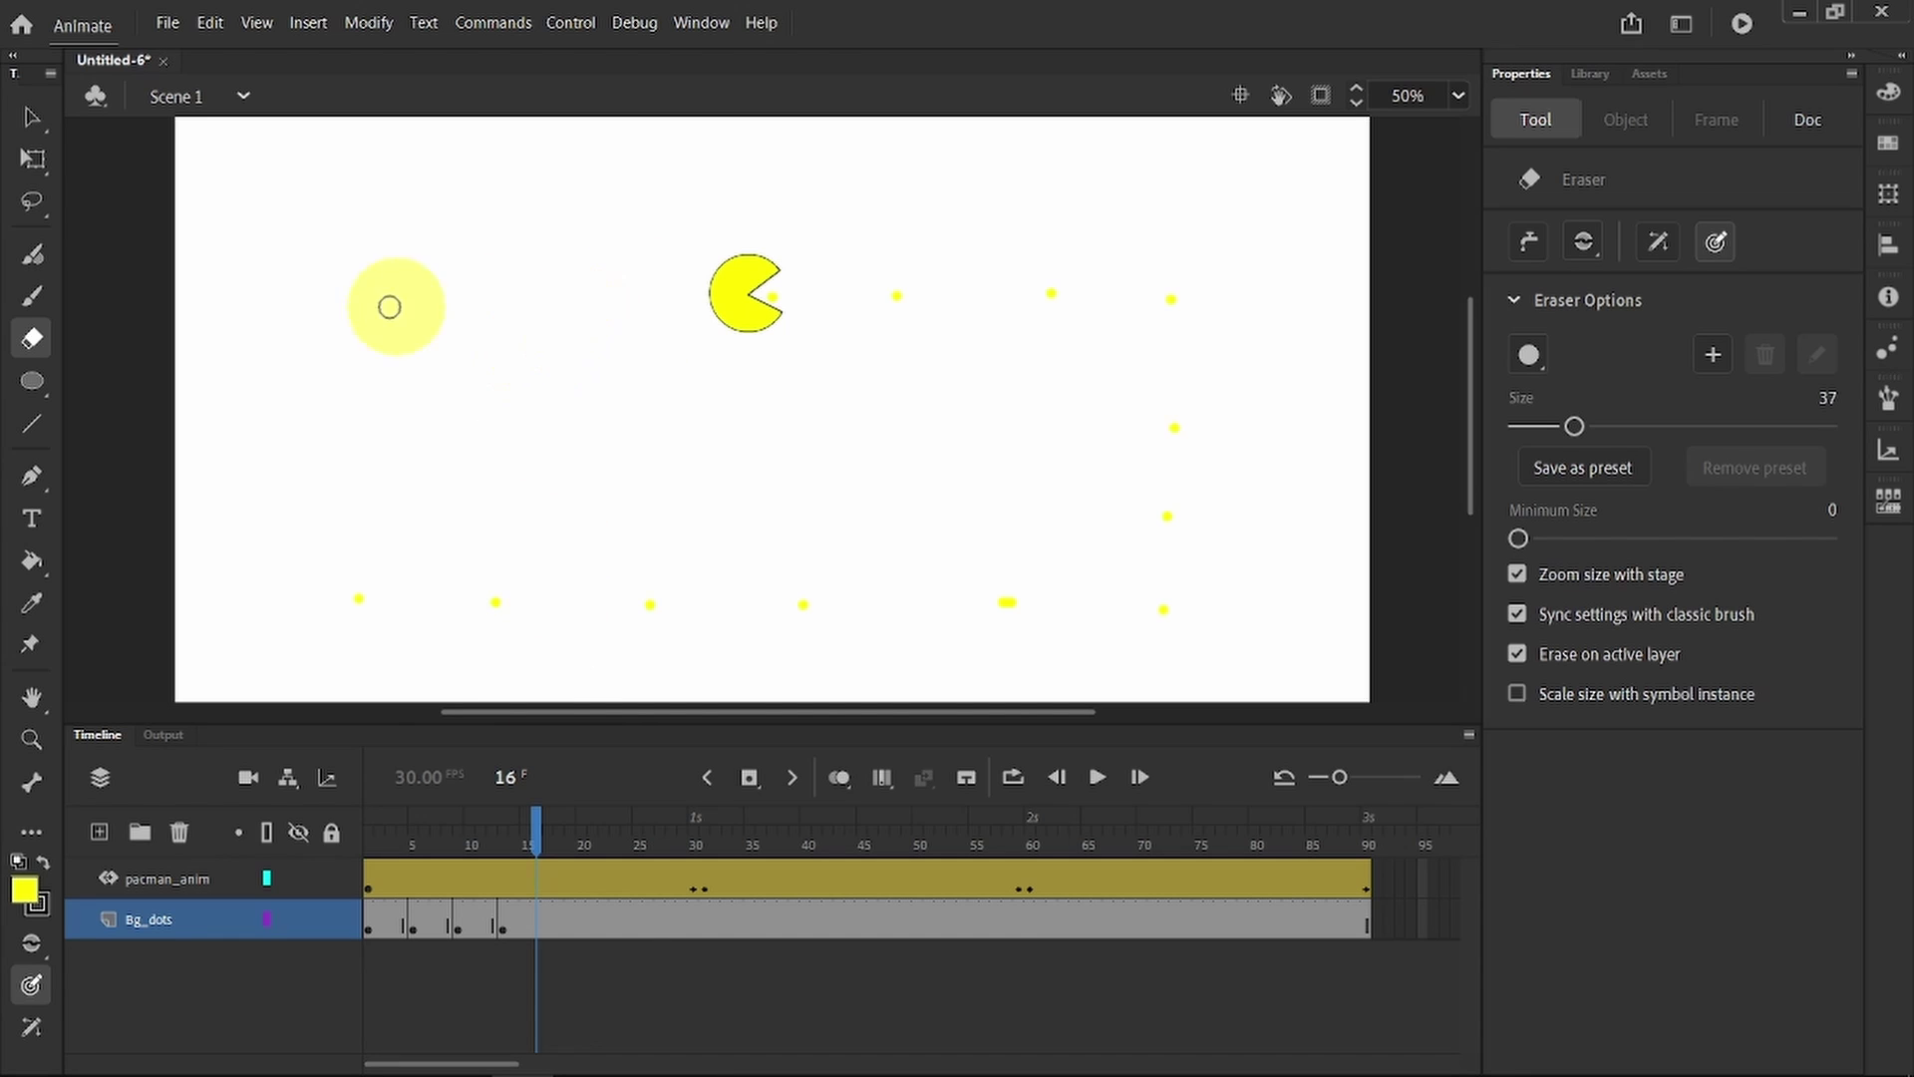
Step: Insert a keyframe at frame 17 on the Bg_dots layer and erase the dot Pac-Man has reached
left_click_drag(538, 824, 553, 828)
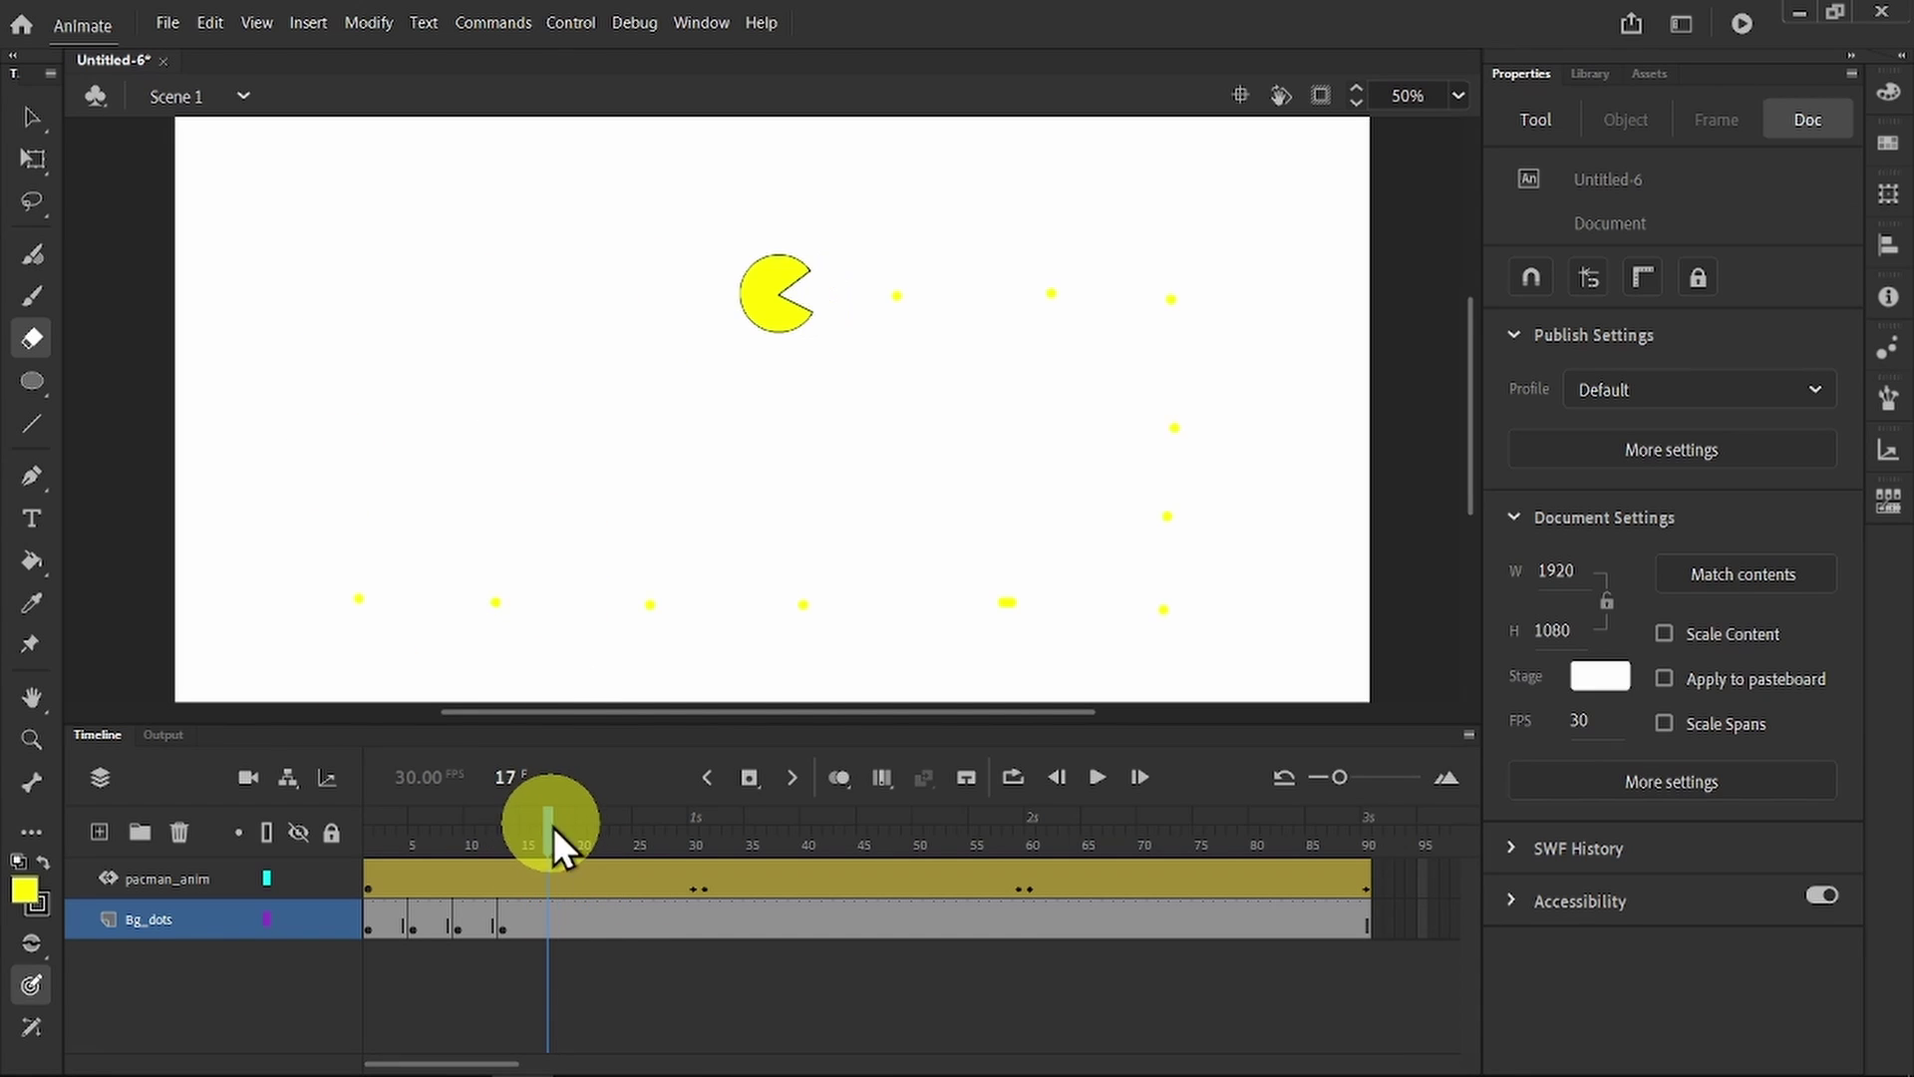
right_click(548, 919)
left_click(680, 458)
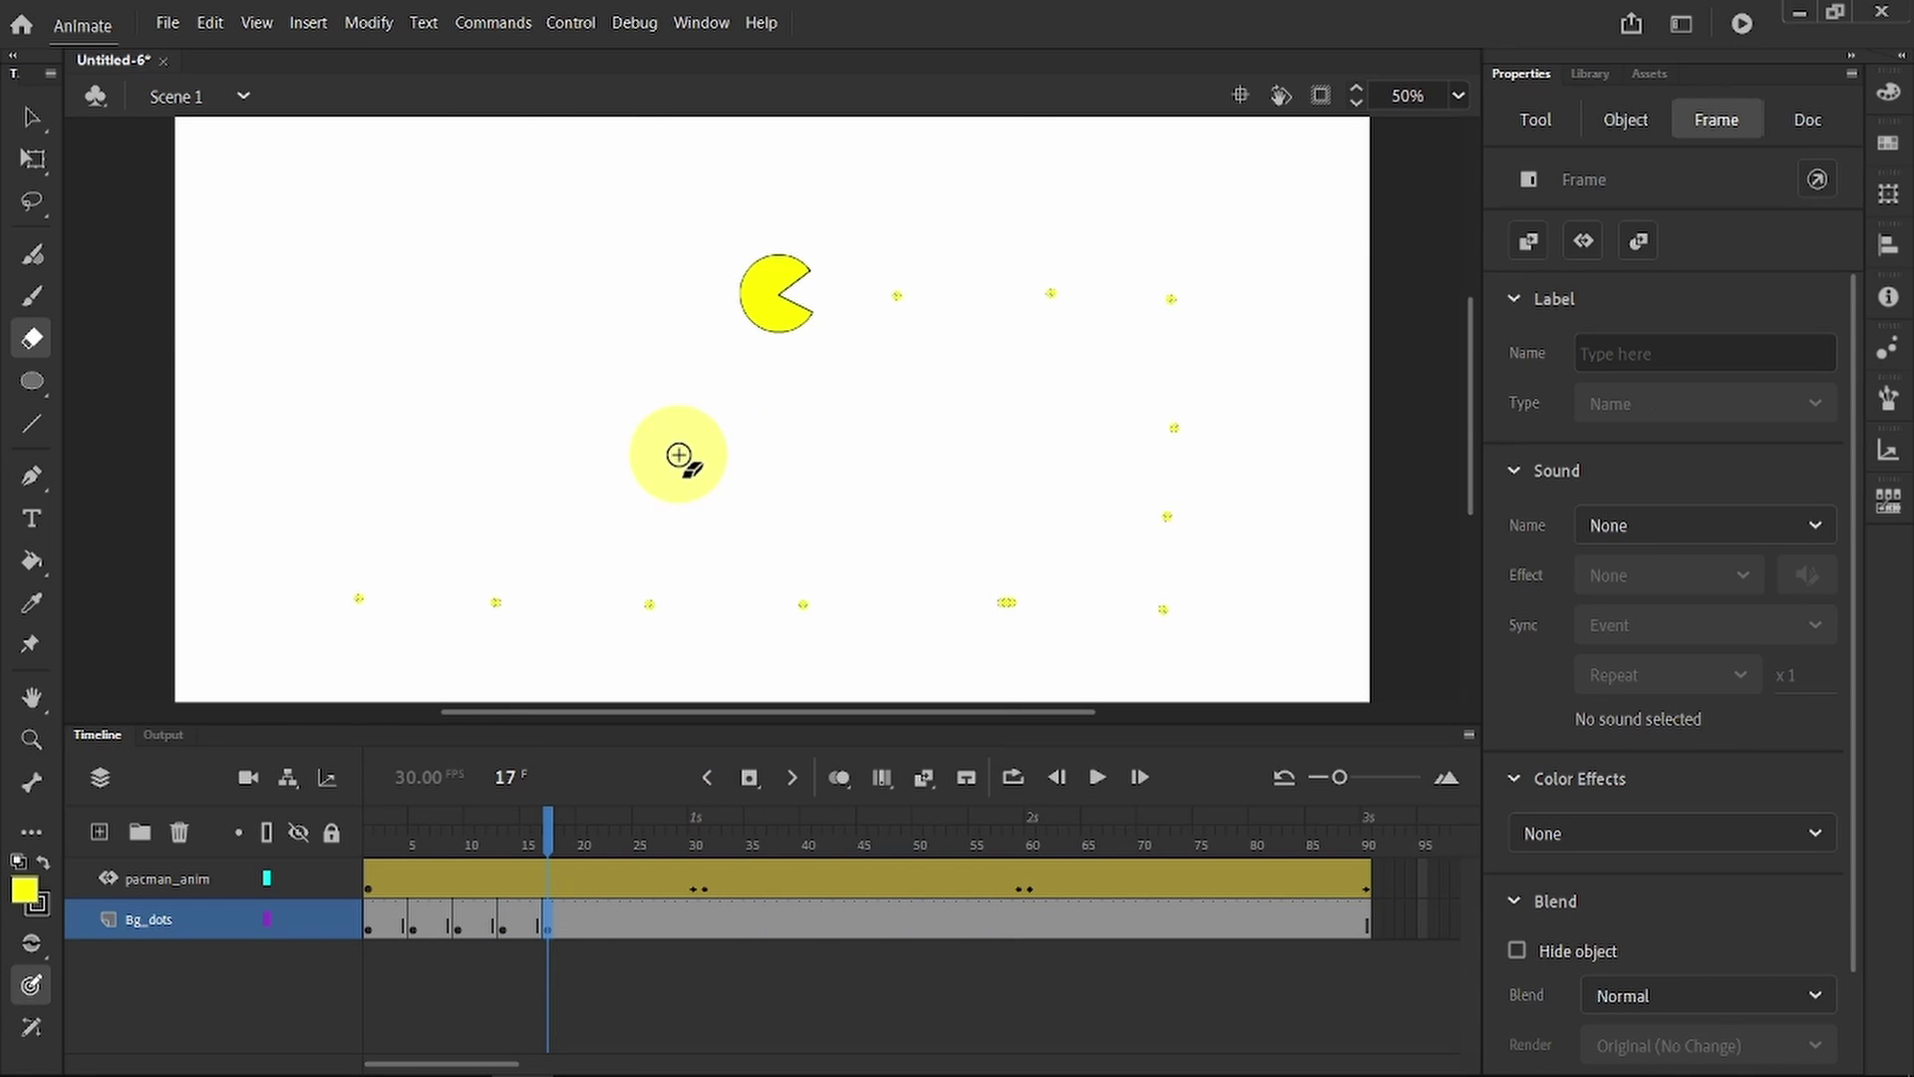
left_click(775, 282)
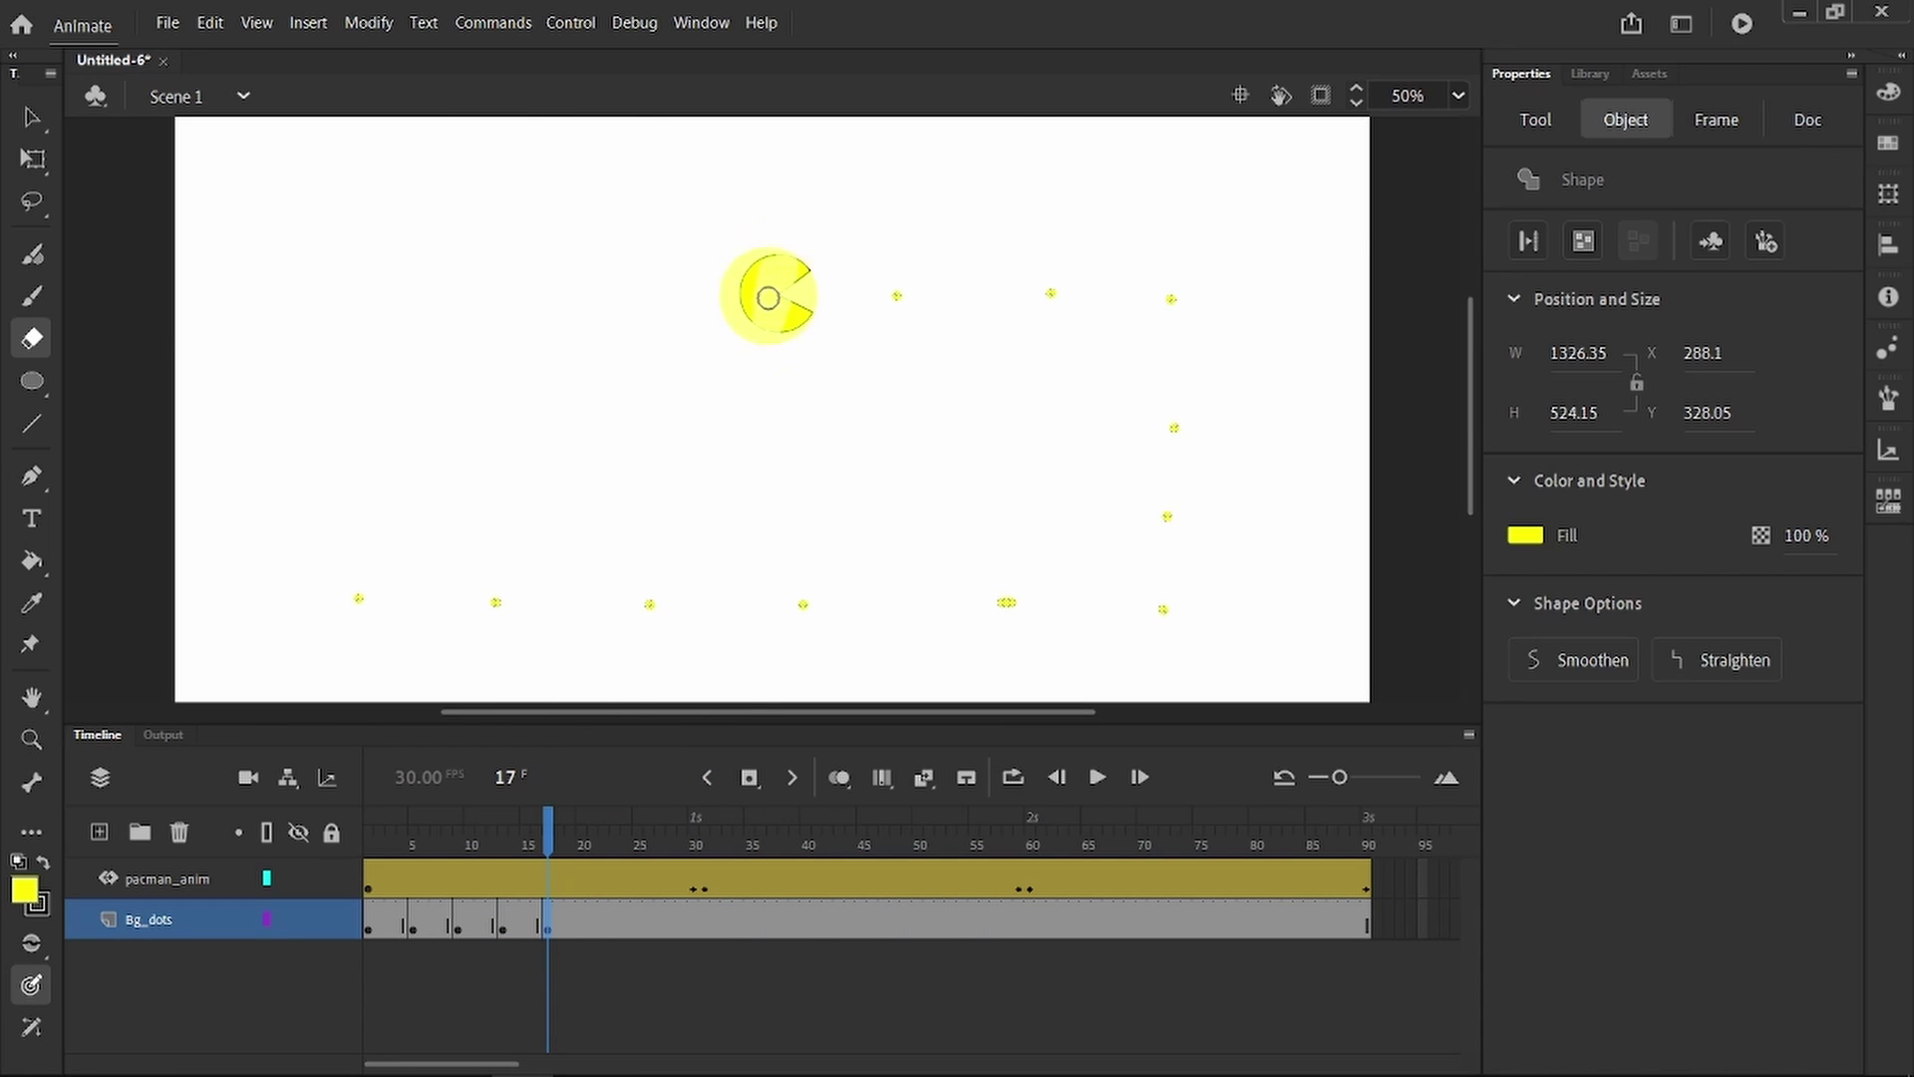
left_click(770, 290)
Step: With the pacman_anim layer shown as outlines, insert a Bg_dots keyframe at frame 22 and erase the dot at Pac-Man's back edge
left_click_drag(554, 833, 595, 835)
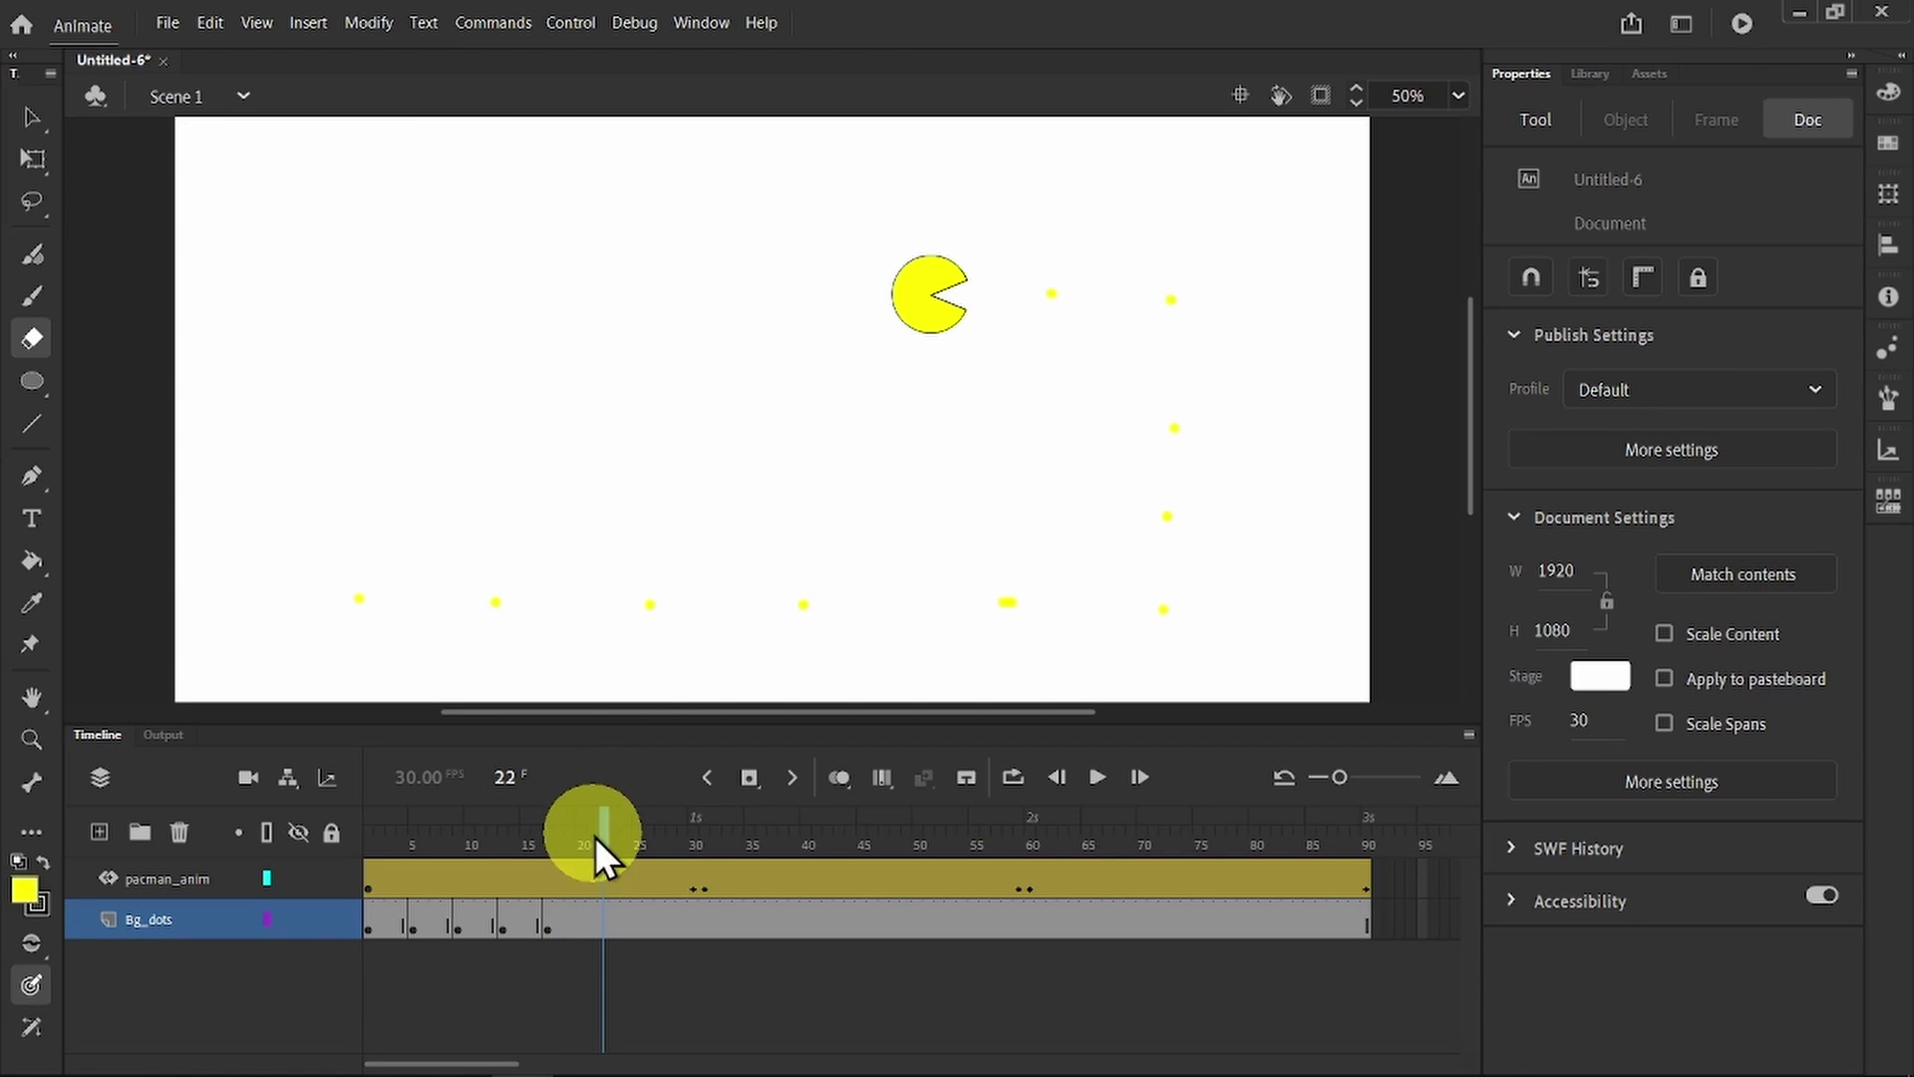
left_click(267, 878)
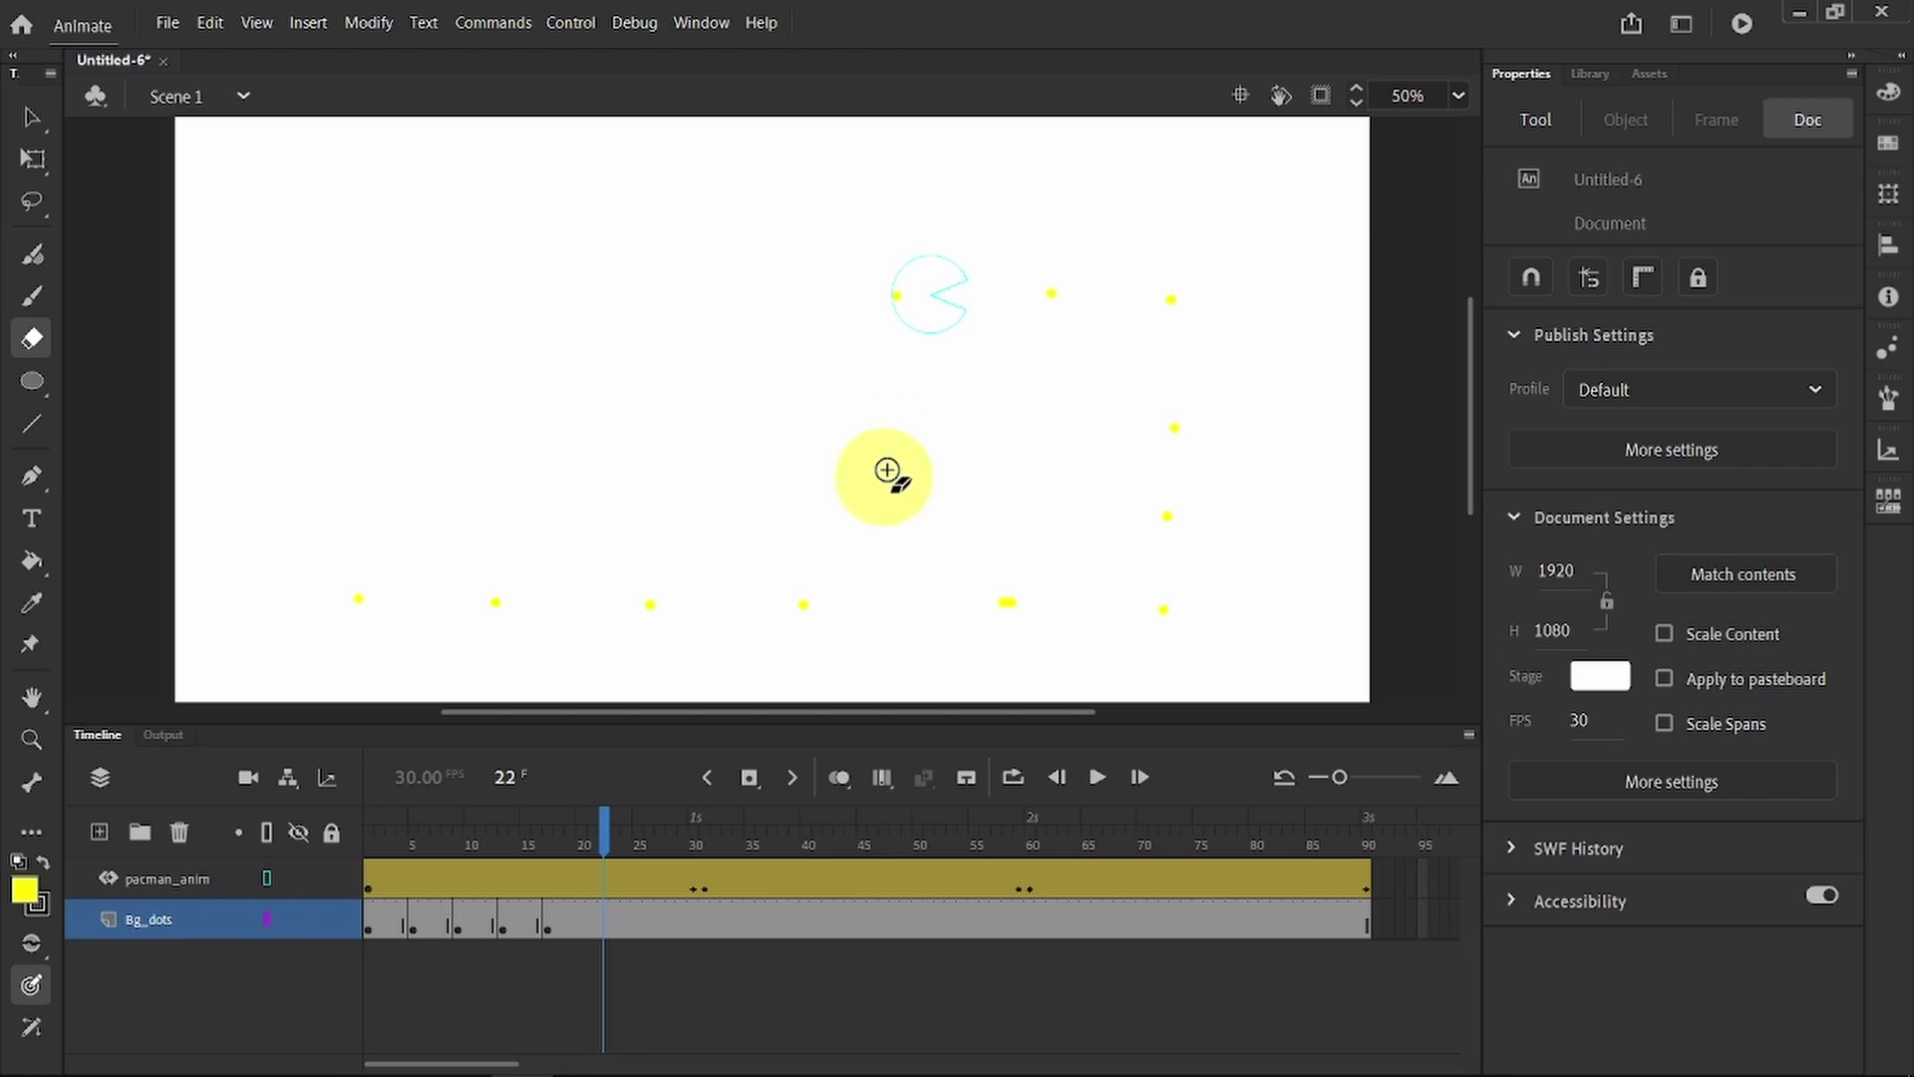
mouse_move(599, 1063)
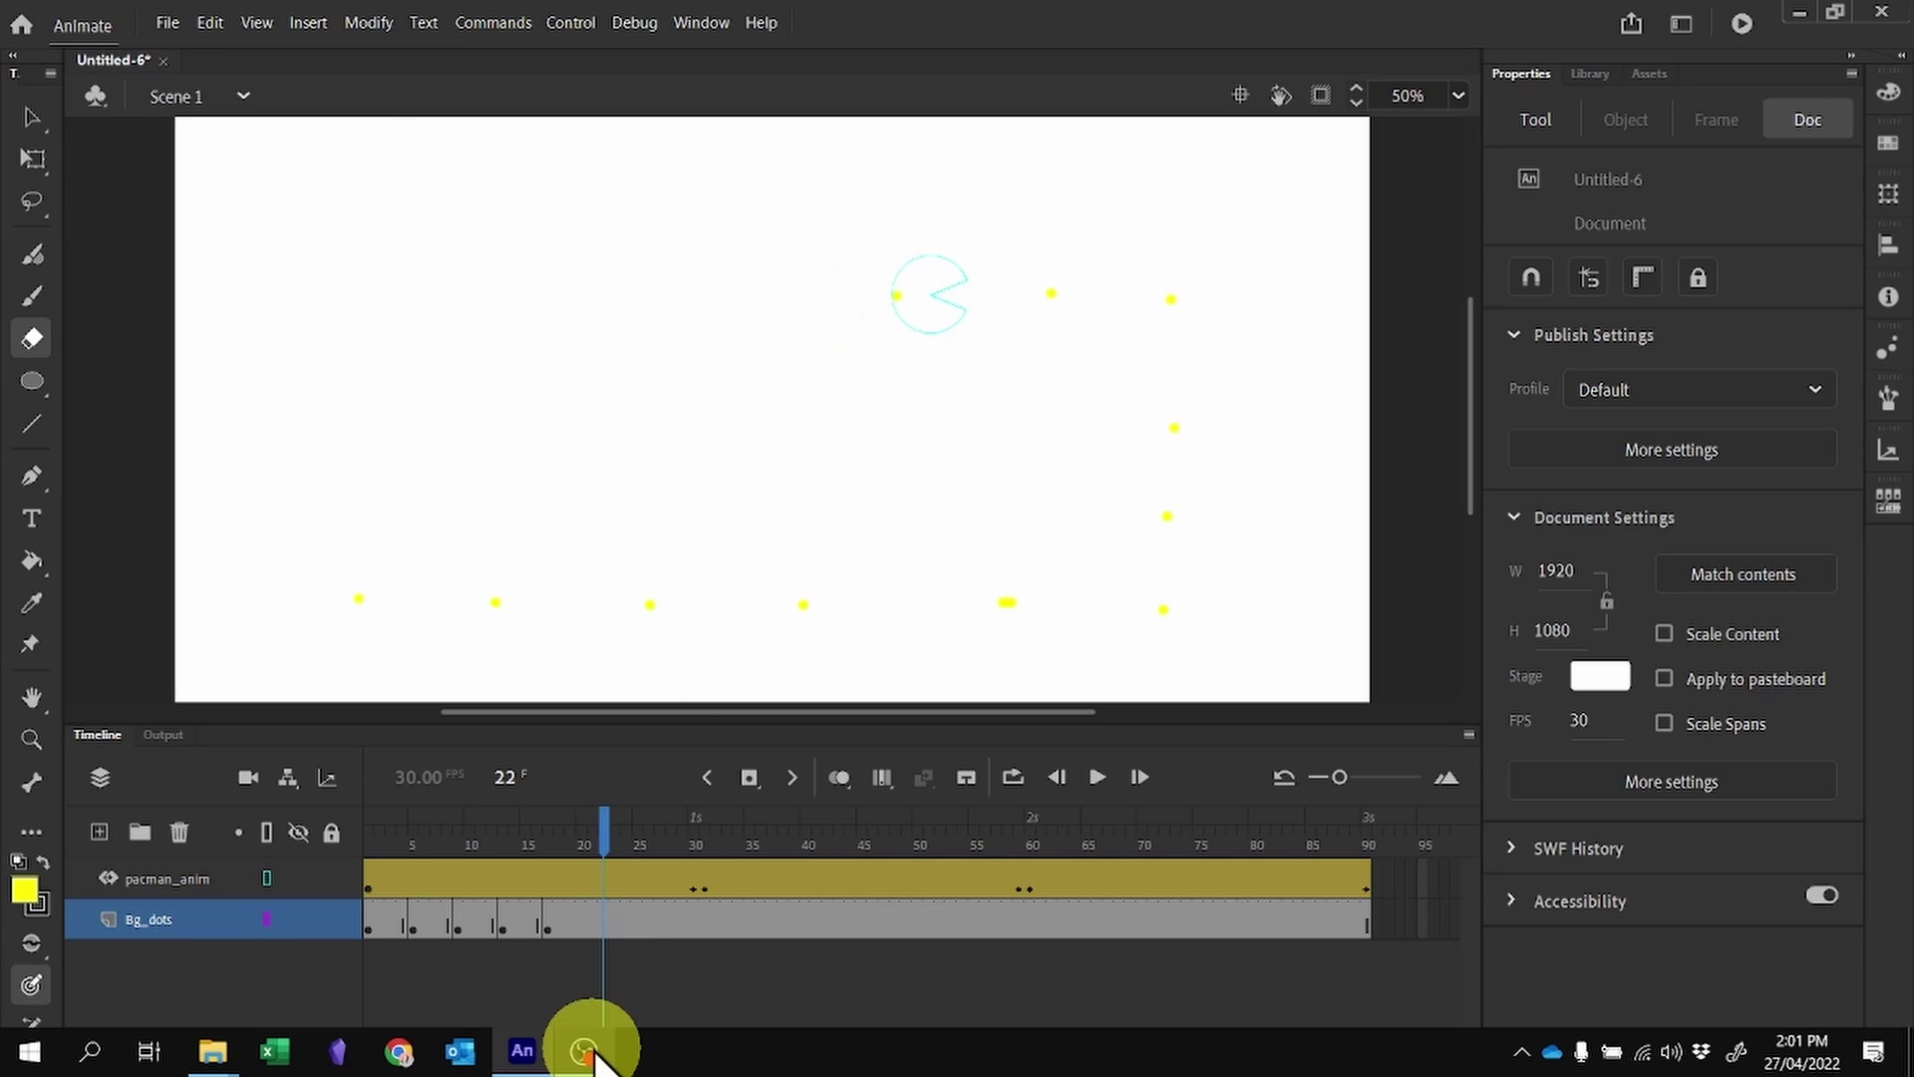
right_click(600, 923)
left_click(756, 452)
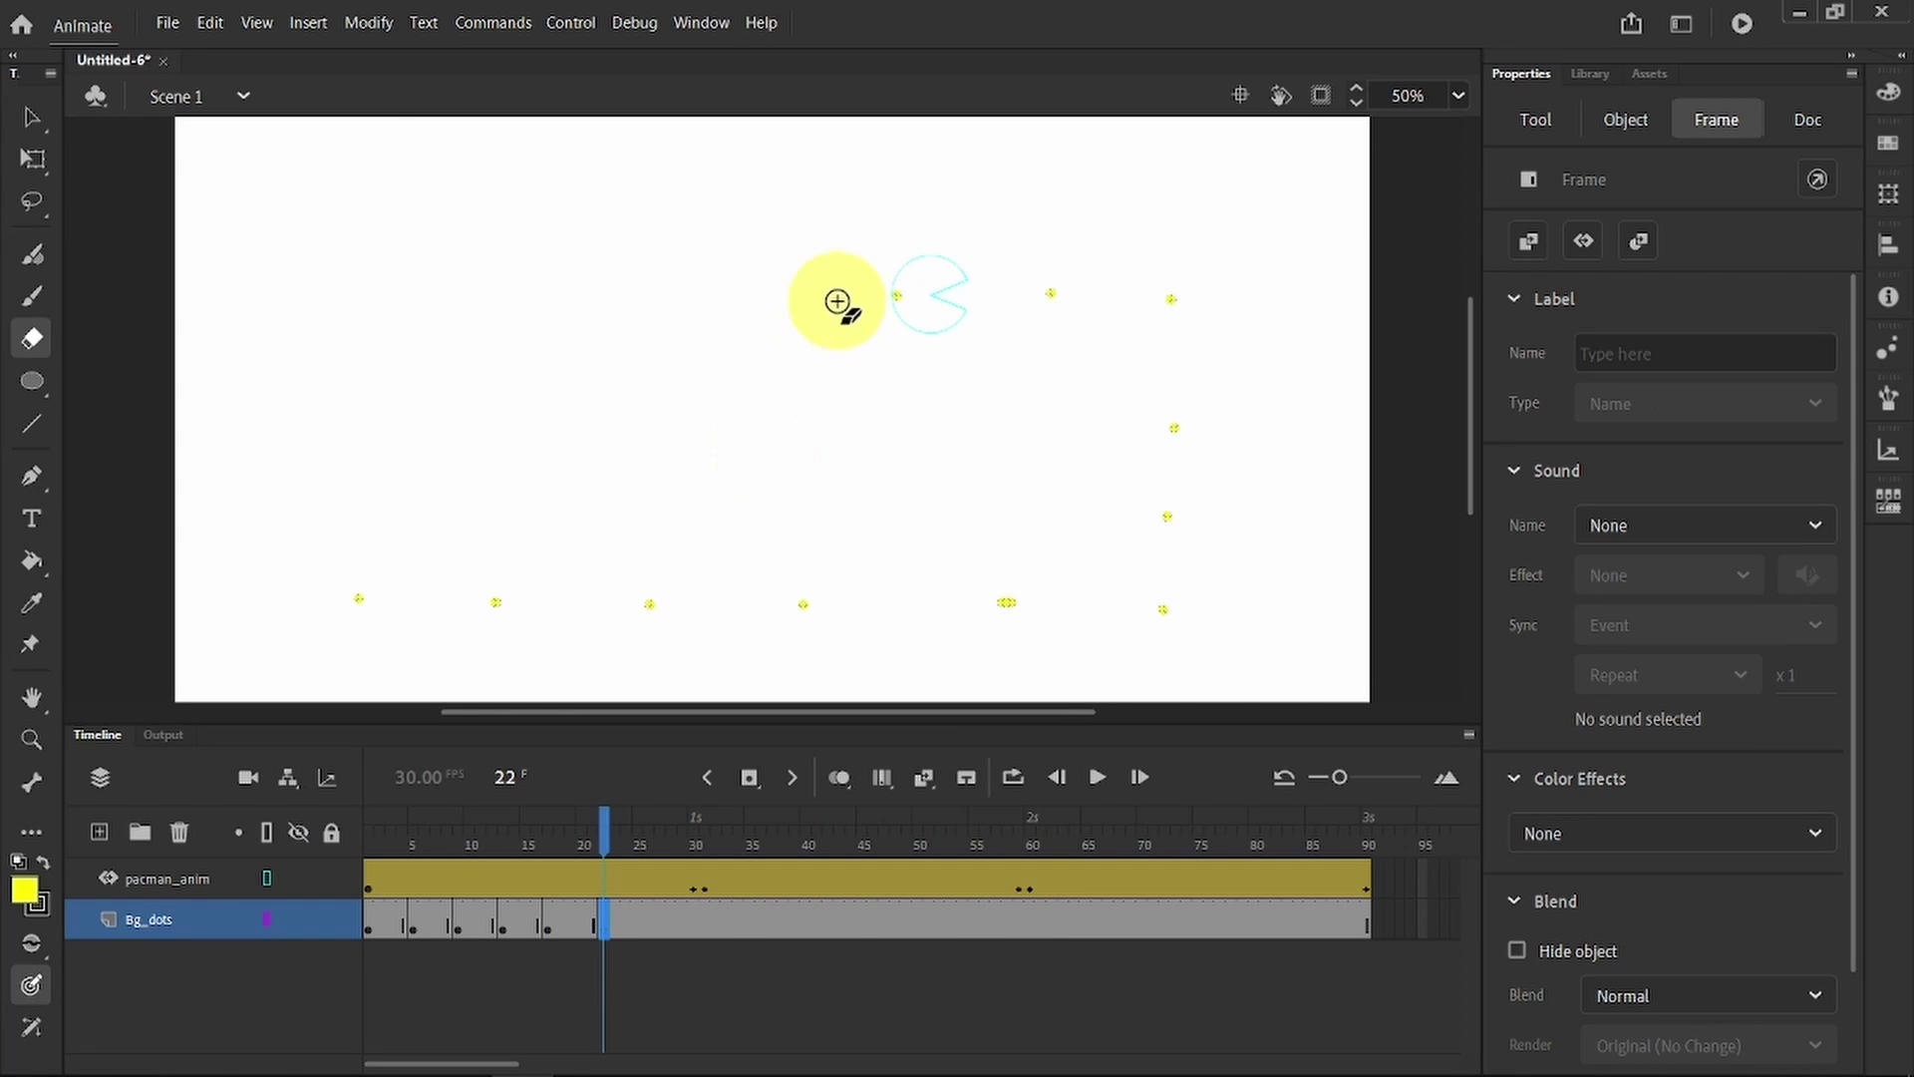
key("ctrl+shift+a")
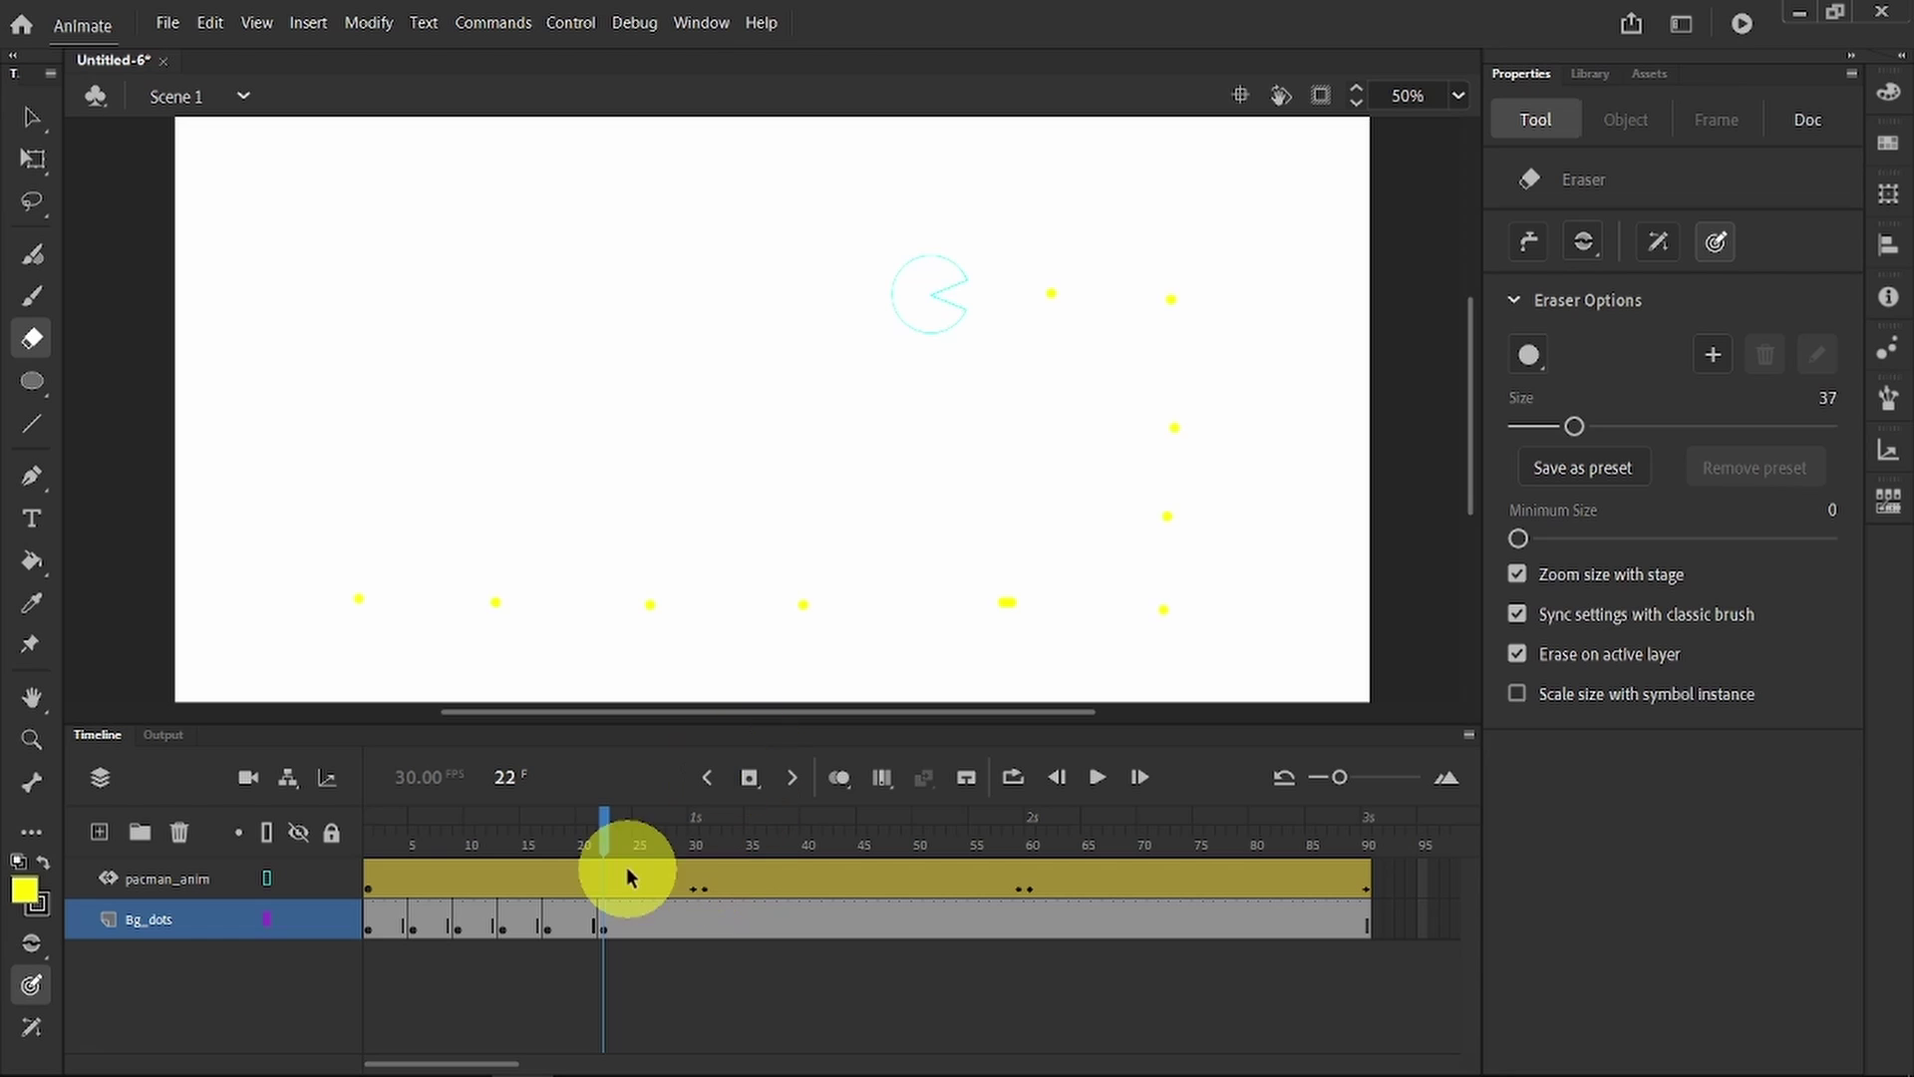
Step: Insert a keyframe at frame 27 on the Bg_dots layer and erase the dot inside Pac-Man's outline
left_click(638, 837)
left_click_drag(643, 837, 660, 834)
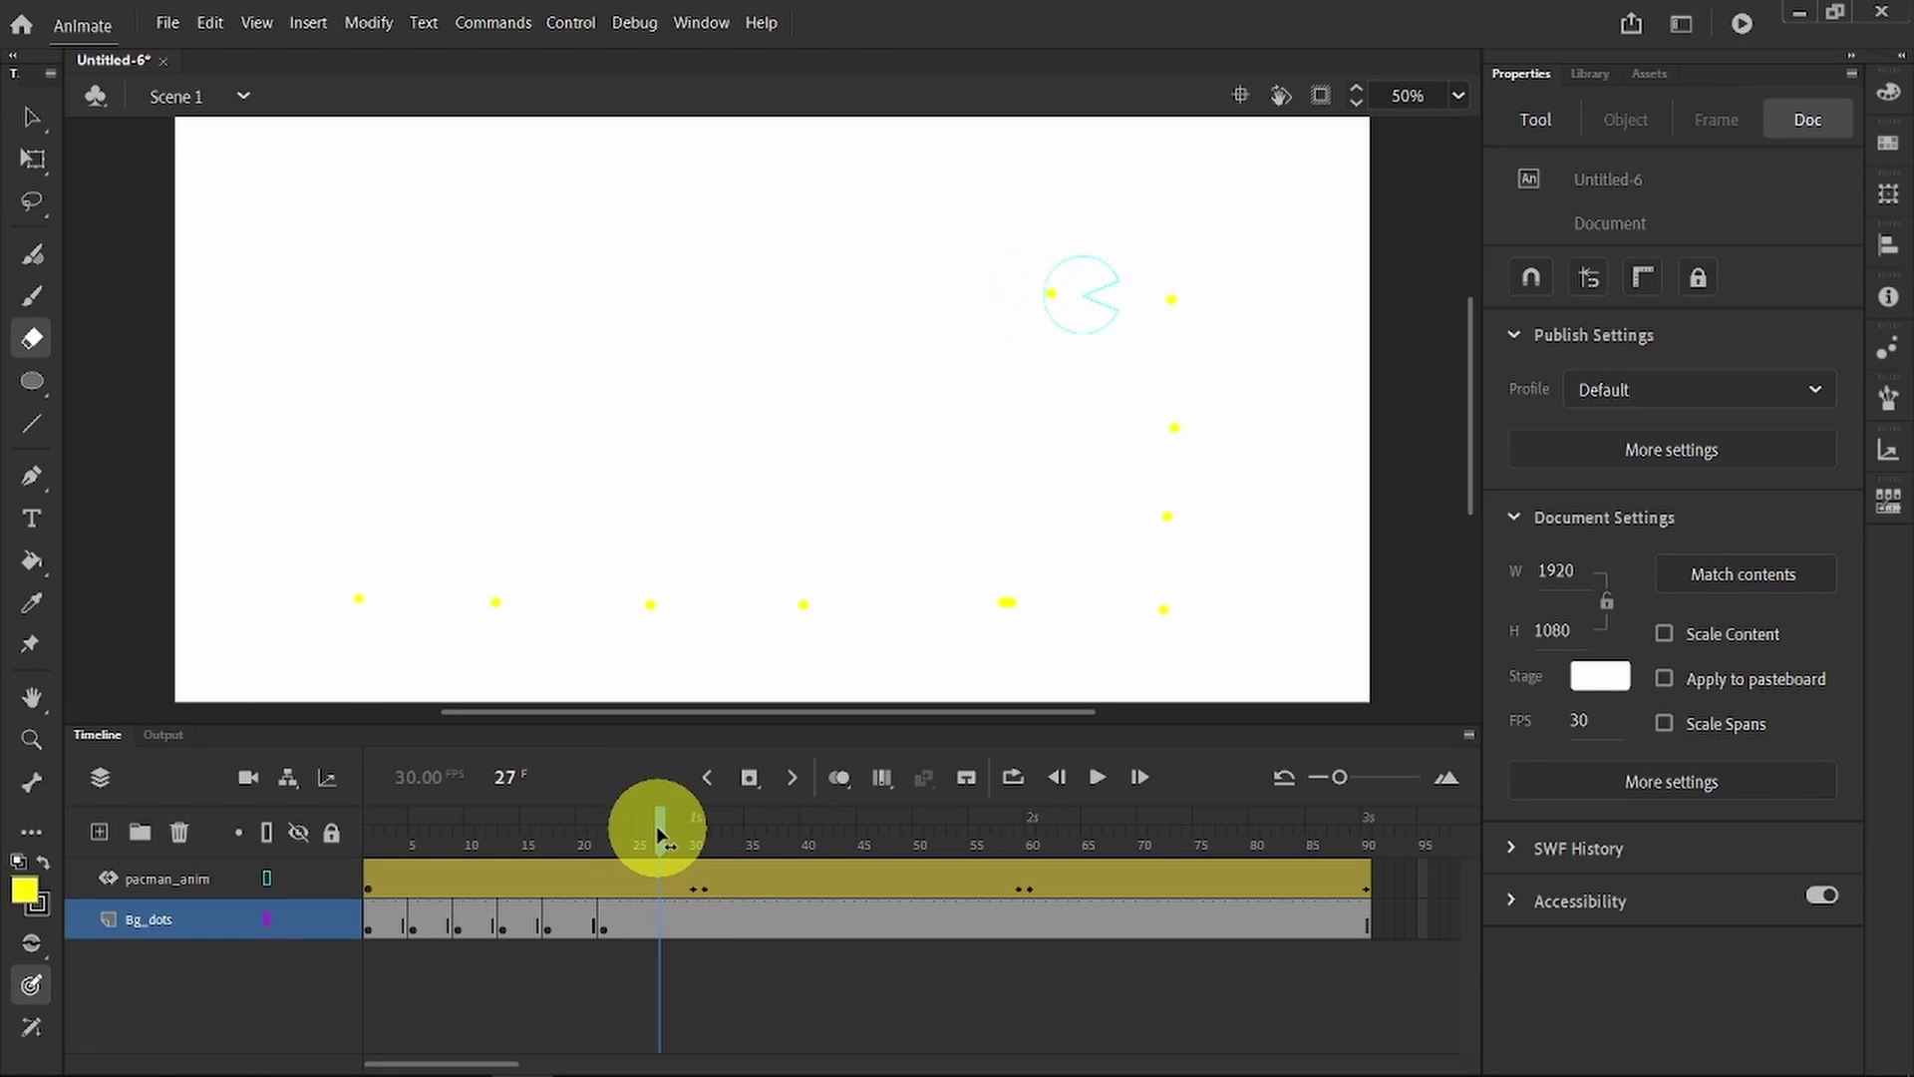
right_click(660, 917)
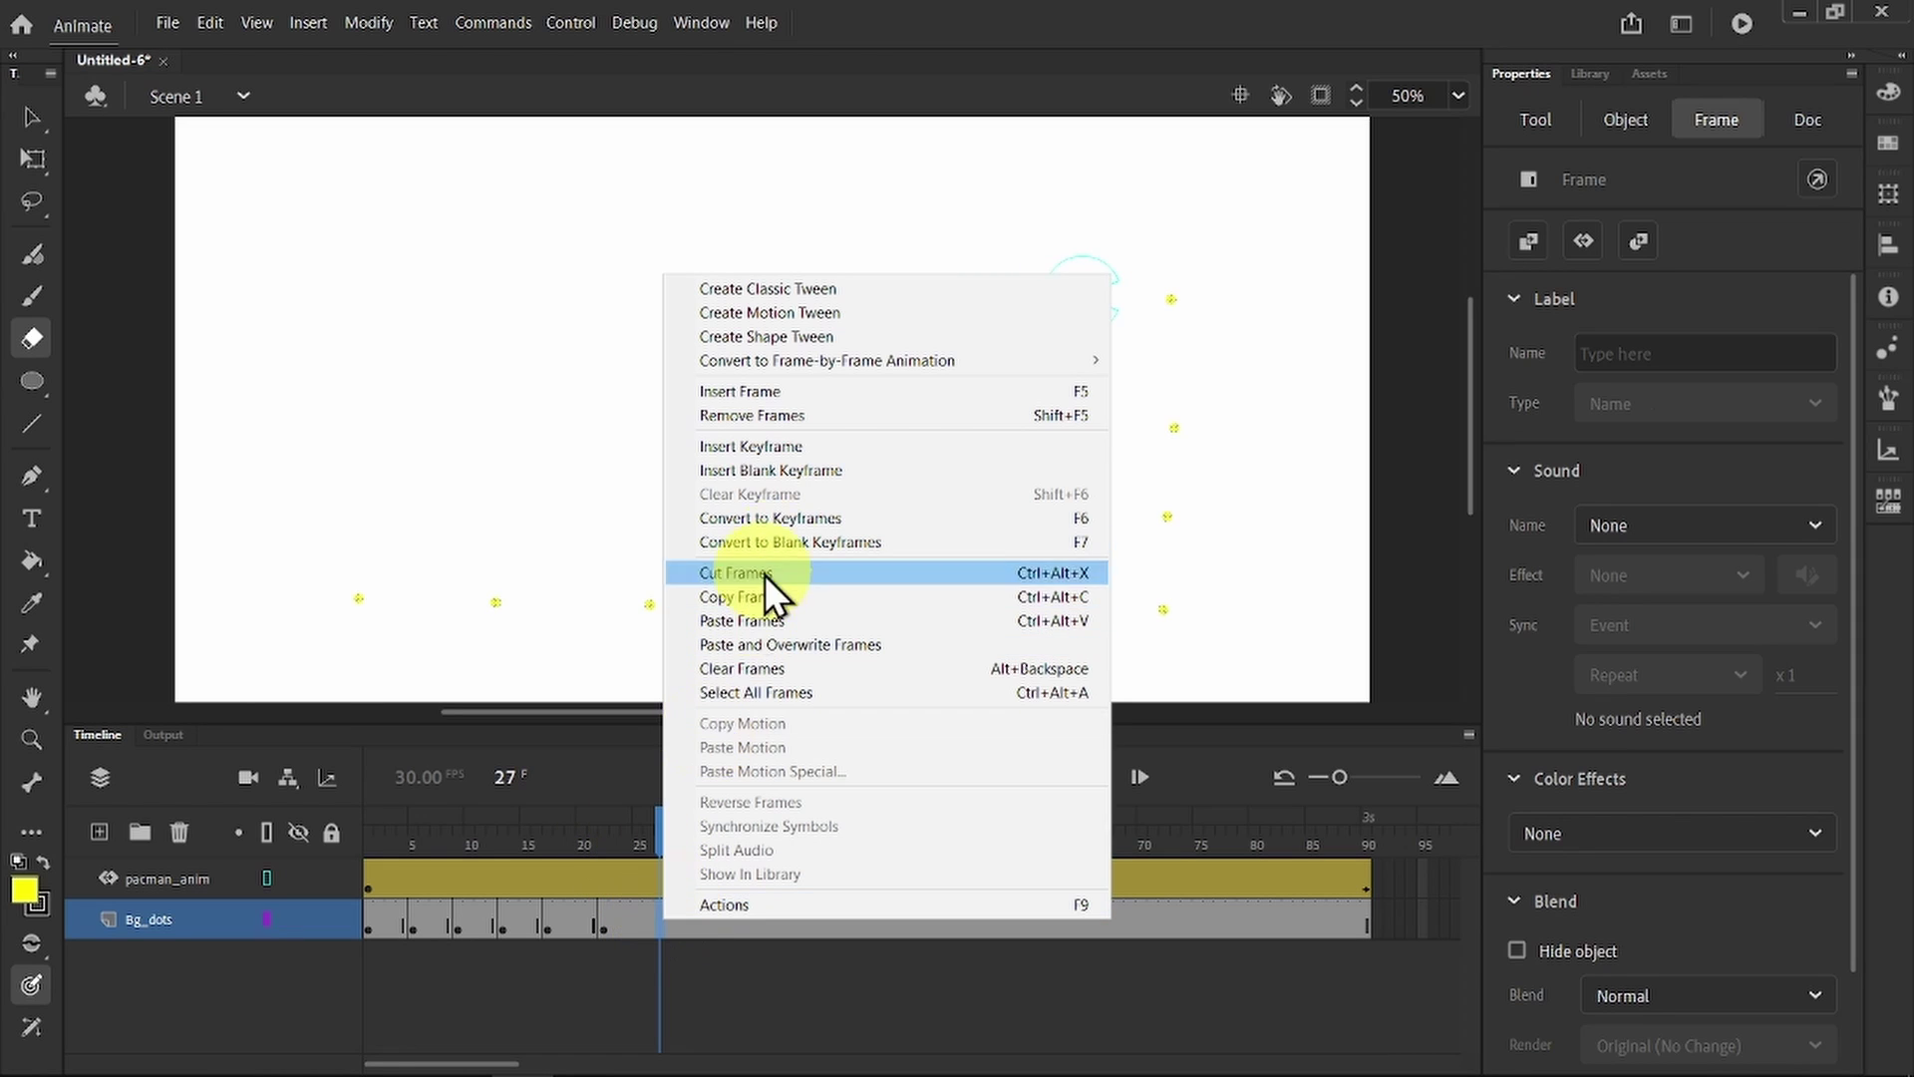
left_click(776, 441)
left_click_drag(1047, 295, 1035, 349)
Step: Insert a keyframe at frame 32 on the Bg_dots layer and erase the dot at the upper corner of the path
left_click_drag(678, 846, 718, 832)
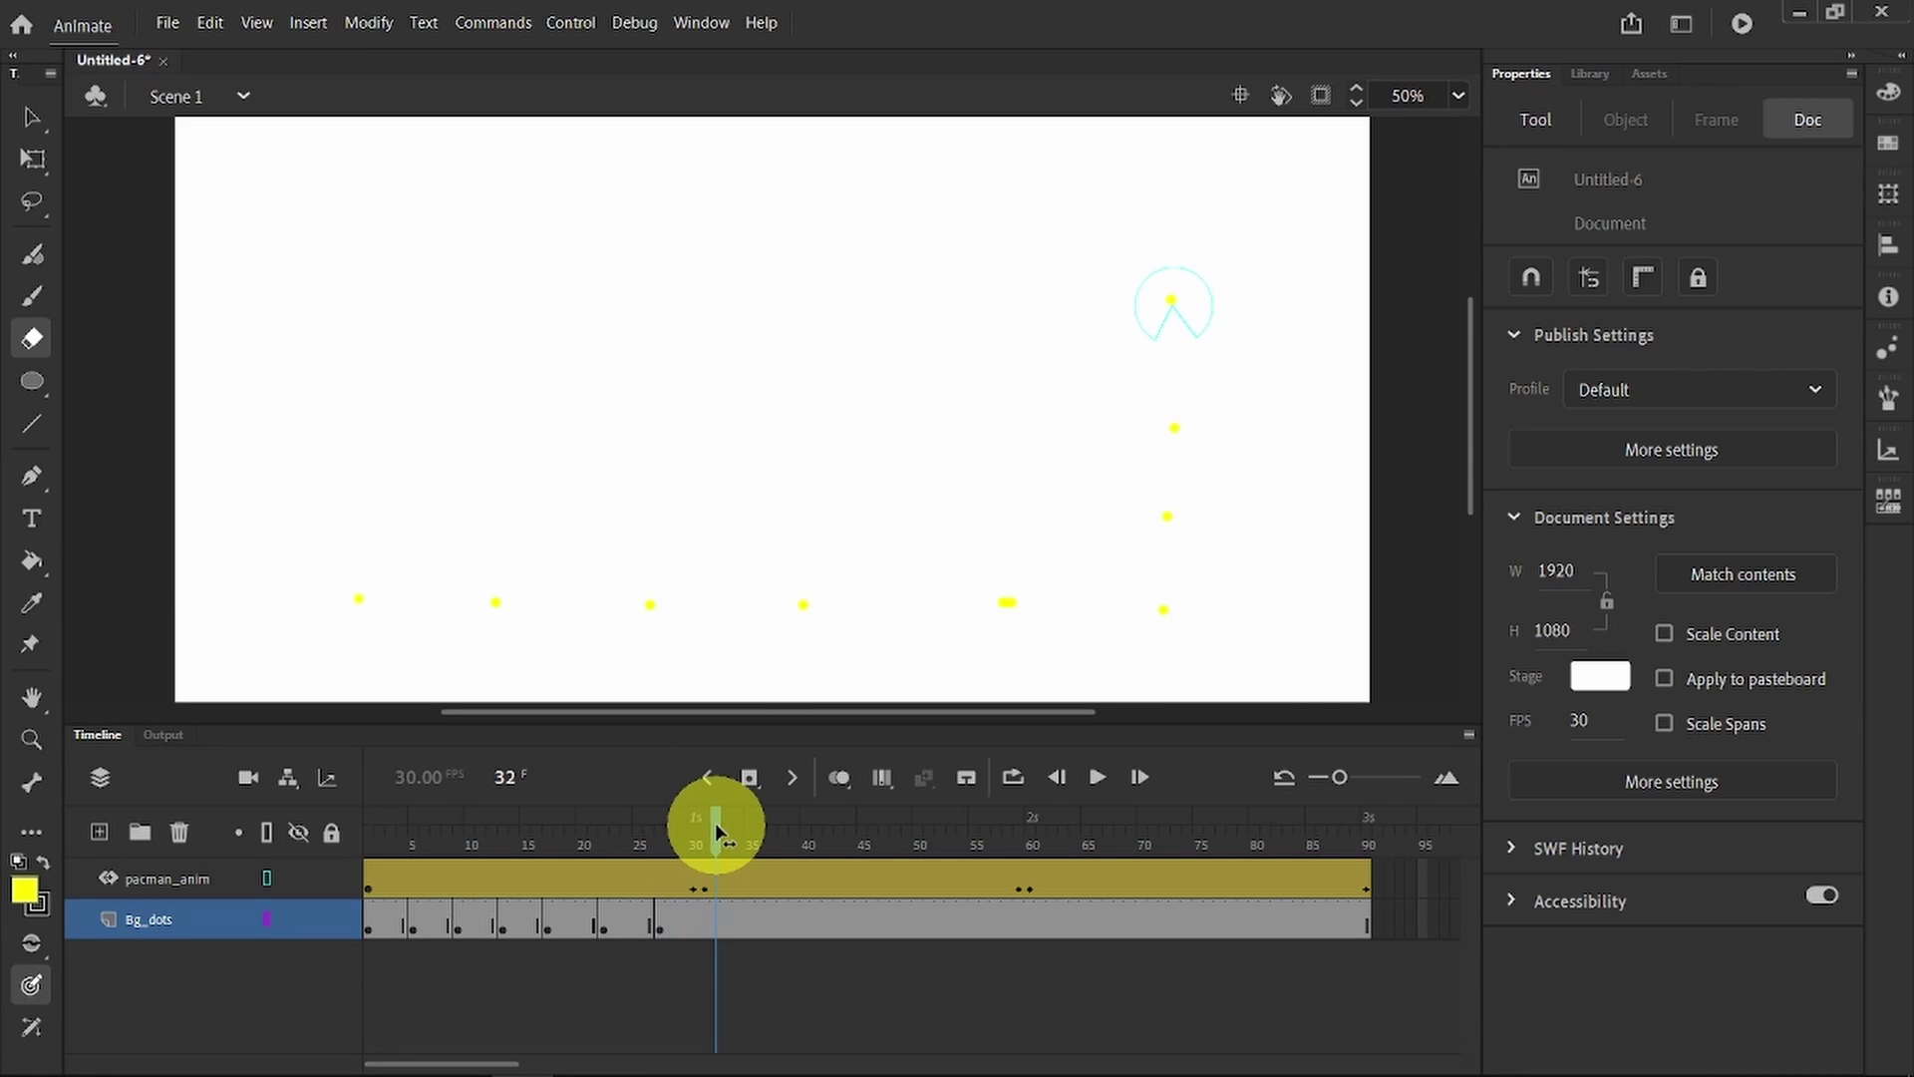
right_click(720, 920)
left_click(860, 447)
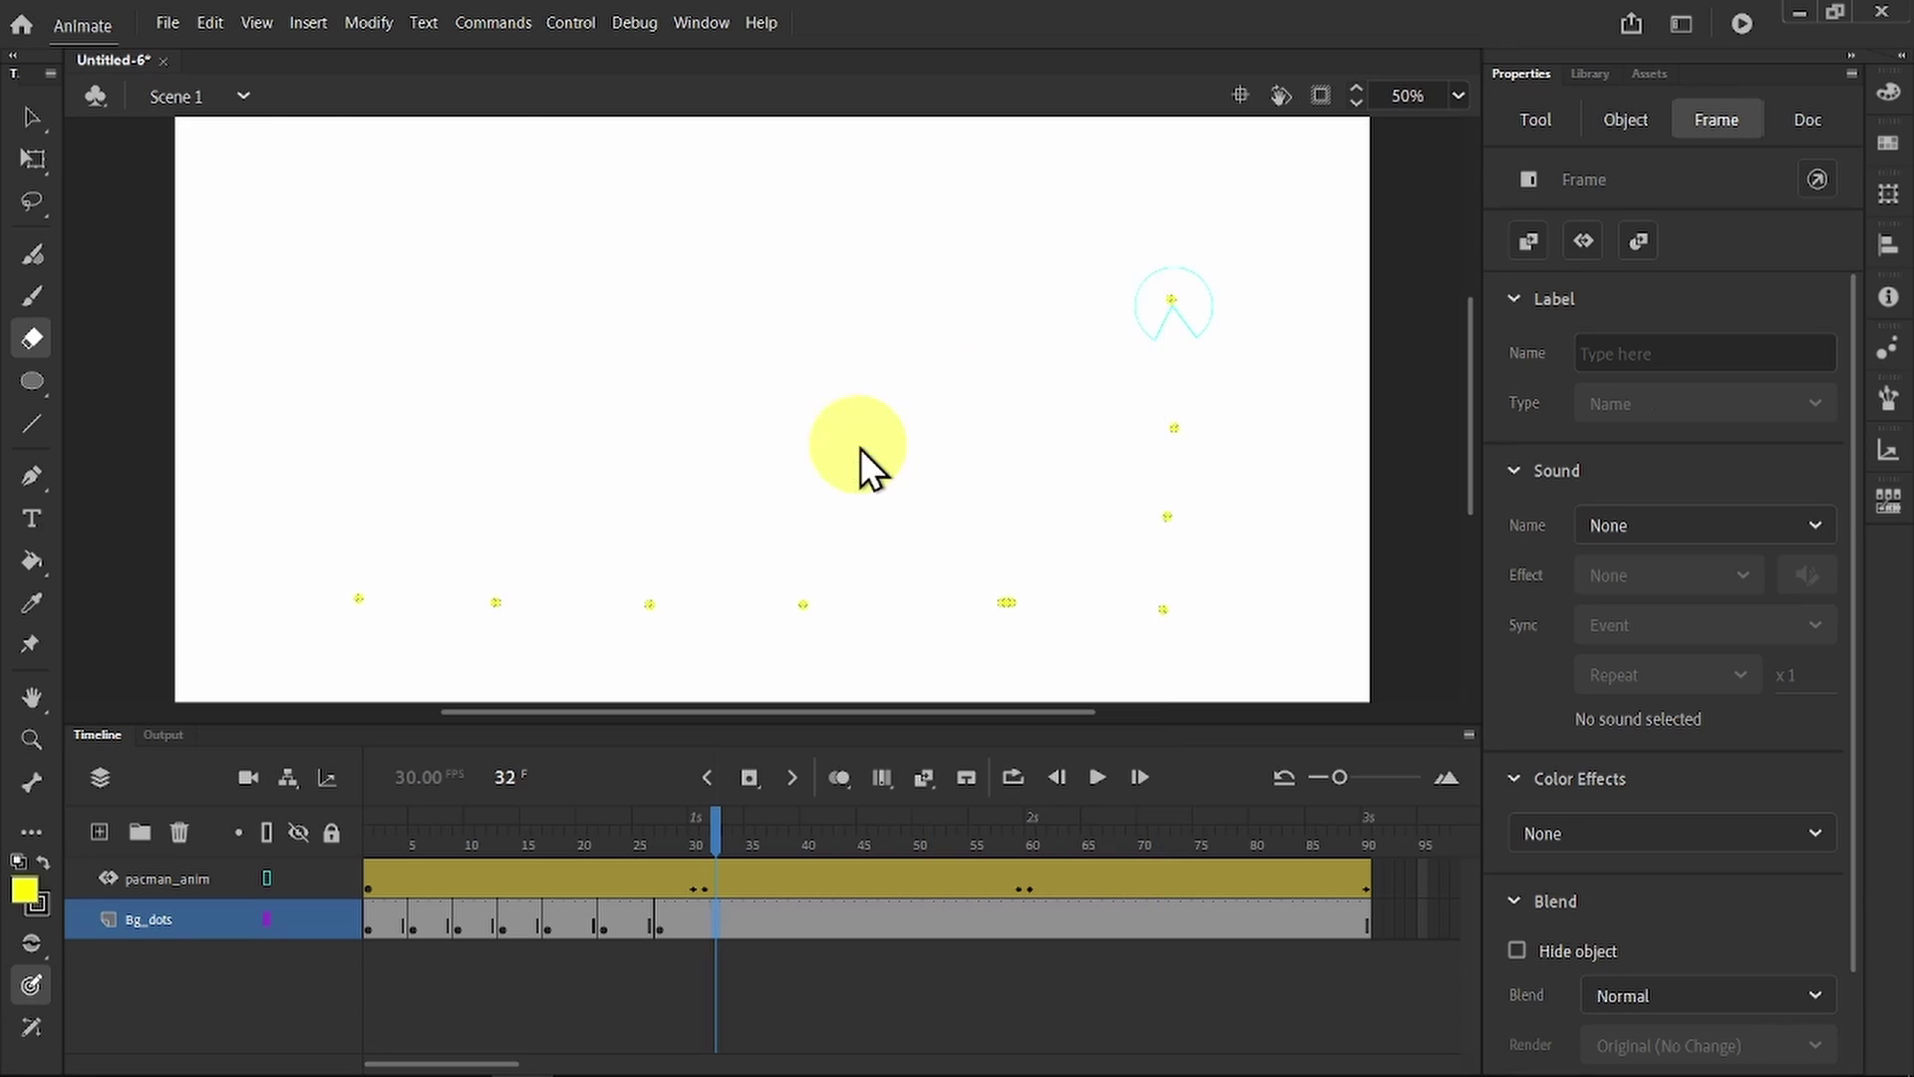
left_click(969, 632)
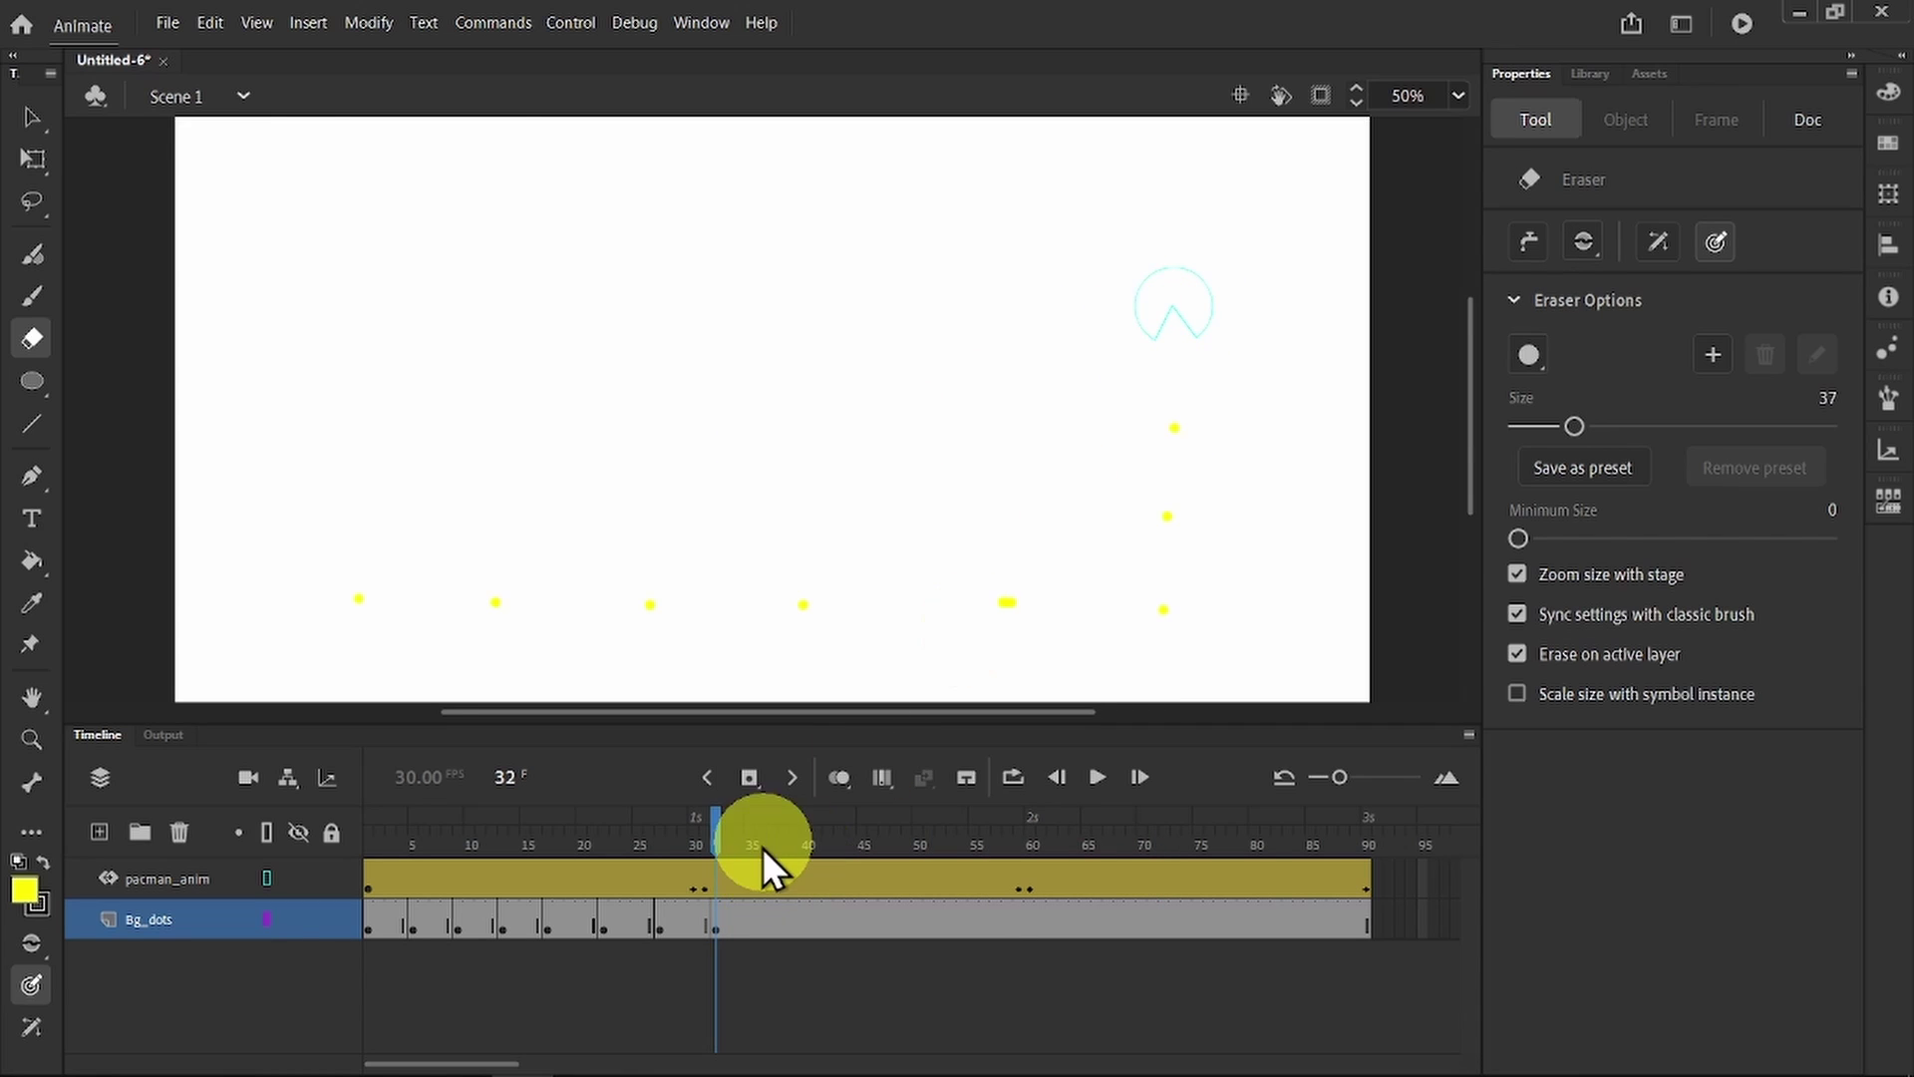
Step: Insert Bg_dots keyframes at frames 45 and 53, erasing at each the dot Pac-Man covers on the vertical stretch of the path
mouse_move(763, 847)
left_mouse_down()
mouse_move(740, 813)
mouse_move(860, 822)
left_mouse_up()
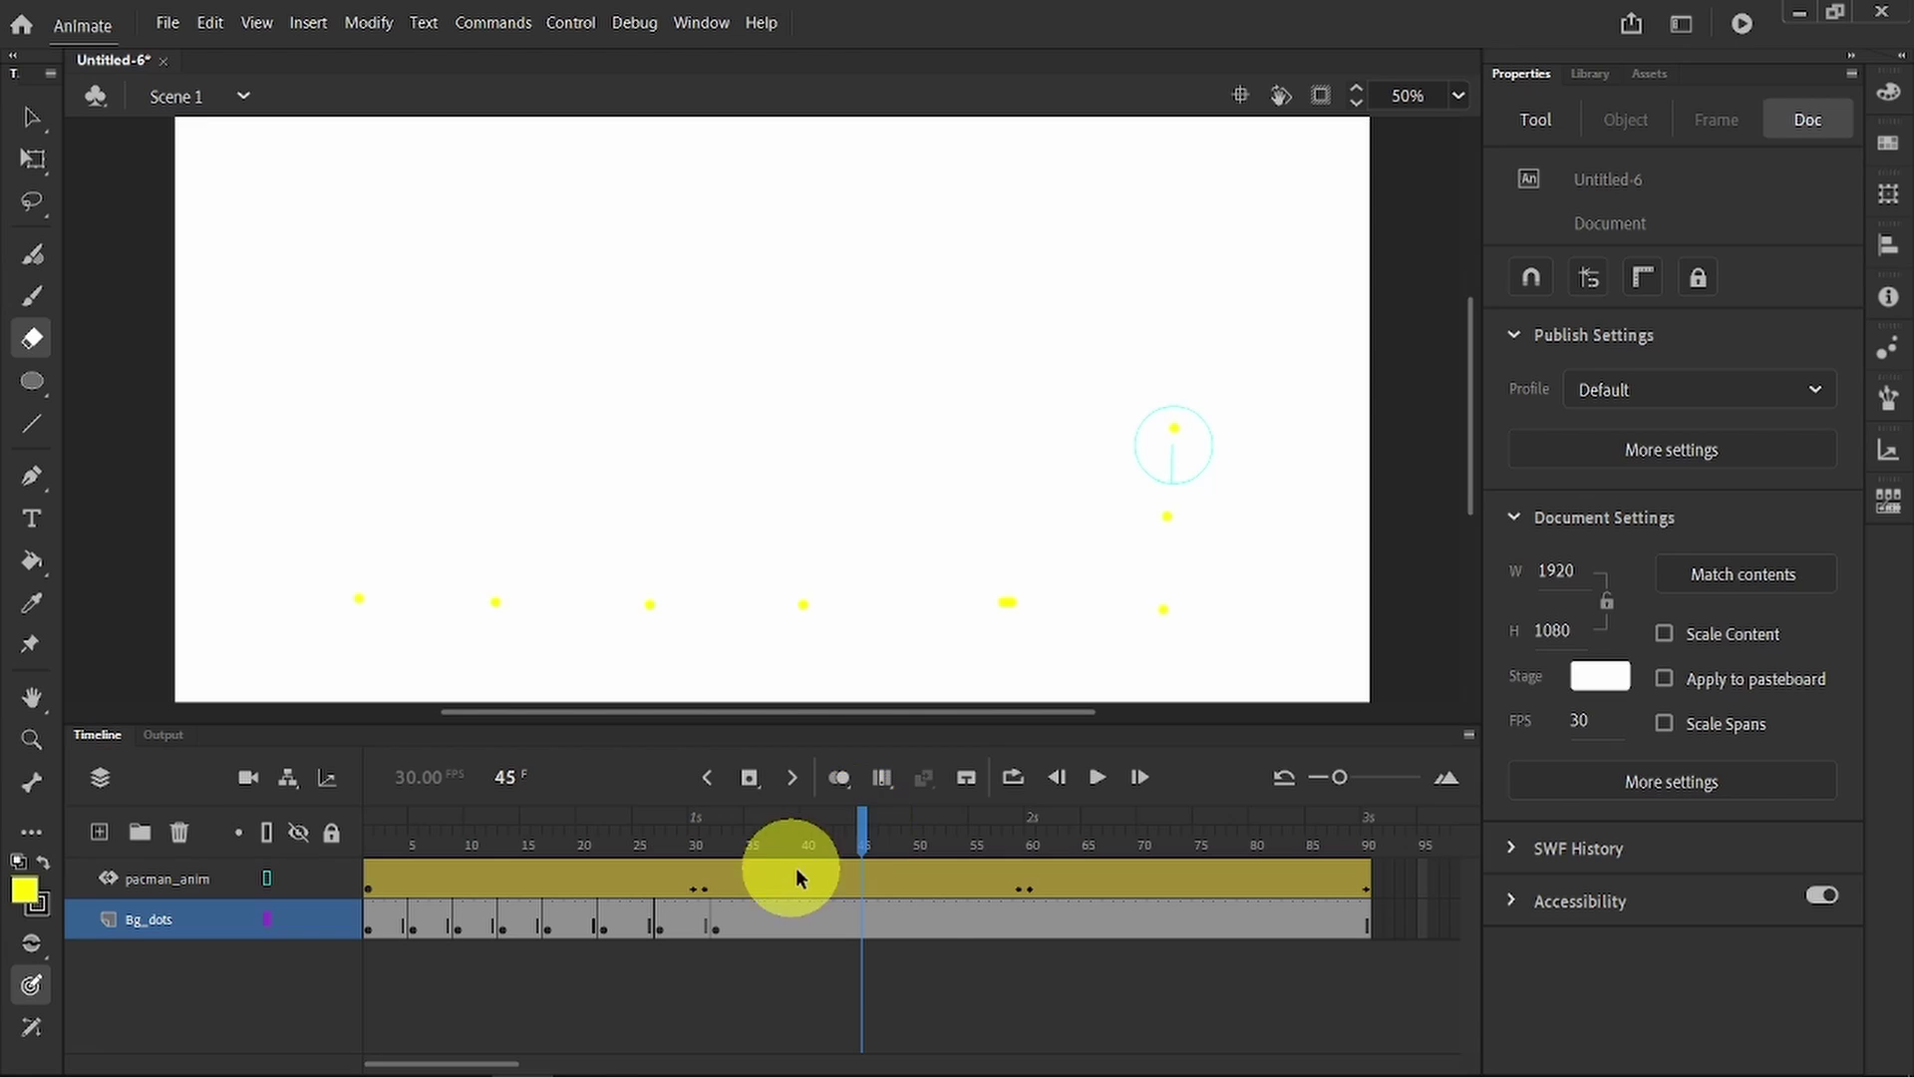
right_click(861, 919)
left_click(947, 452)
left_click(1166, 427)
left_click(949, 918)
right_click(949, 918)
left_click(997, 452)
Step: Insert Bg_dots keyframes at frames 60 and 66, erasing the lower corner dot and the double dot following it
right_click(1031, 920)
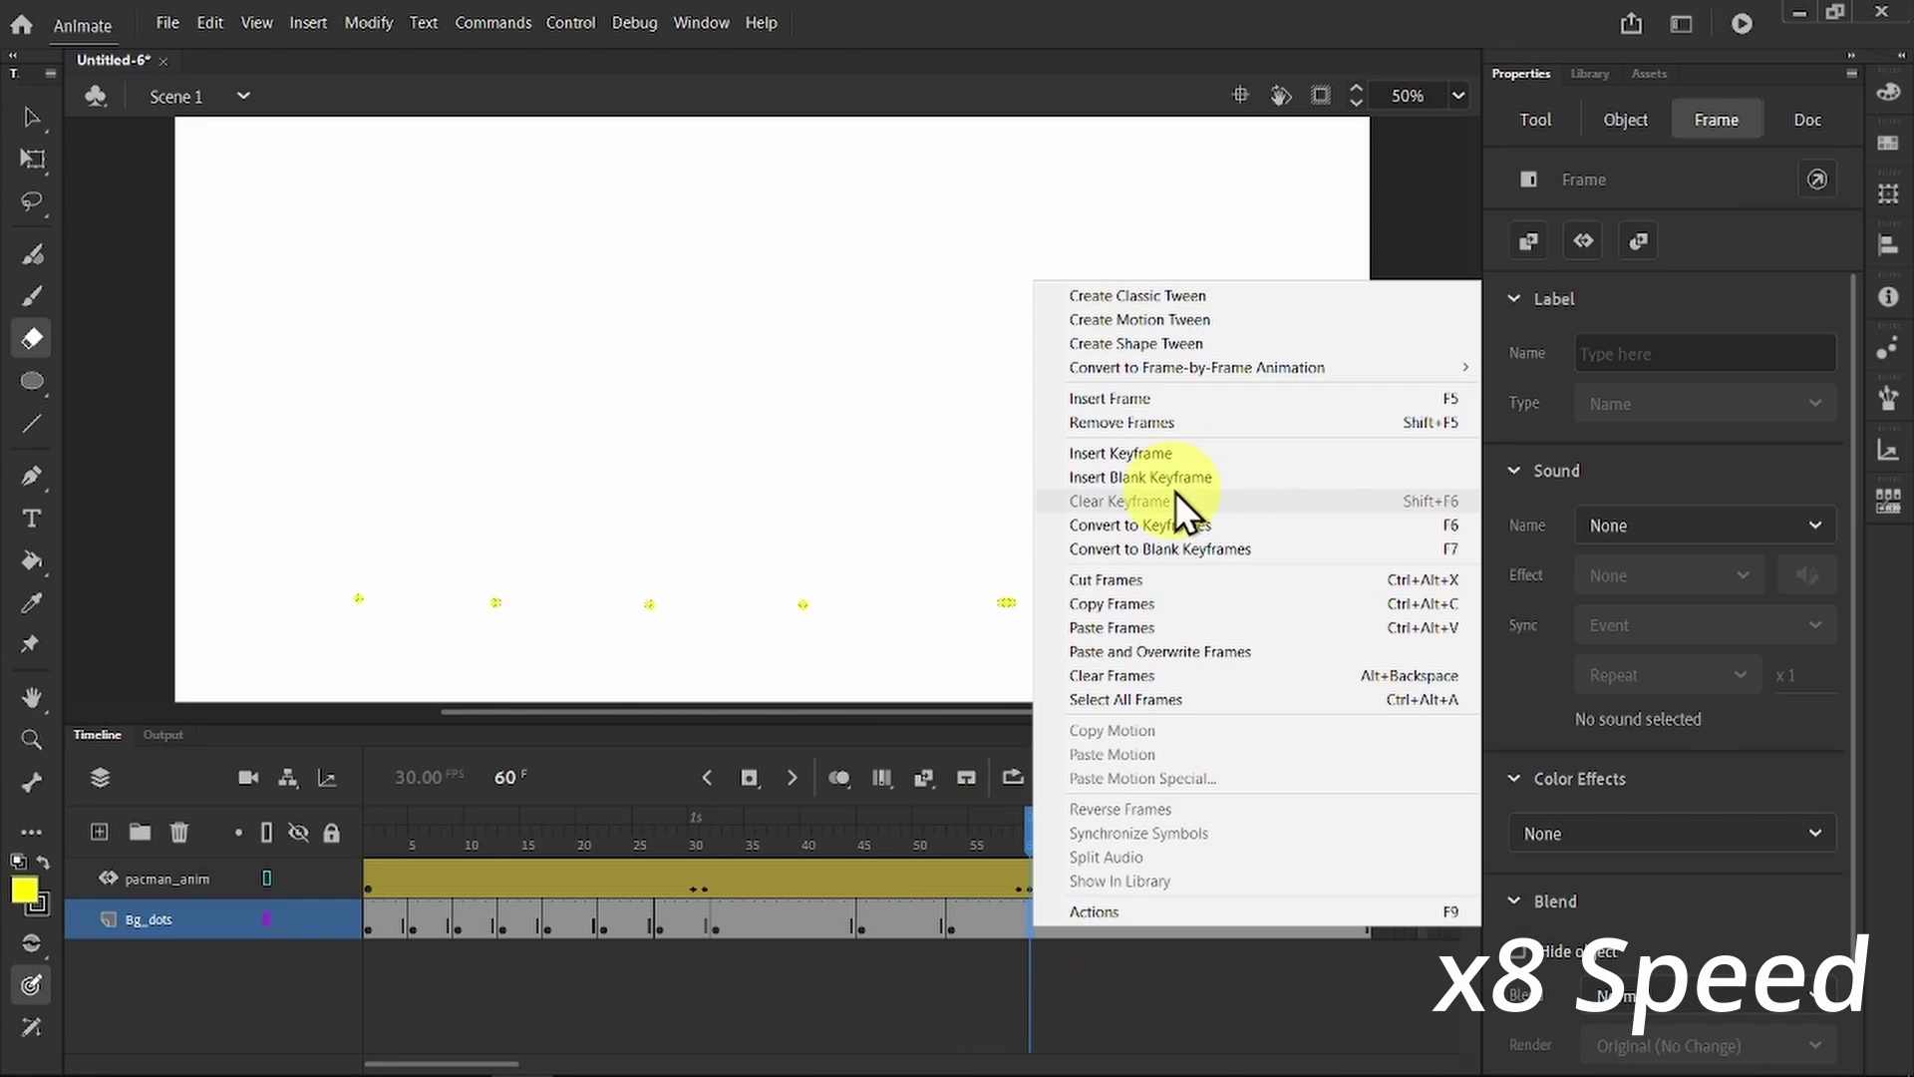
left_click(1121, 453)
left_click_drag(1031, 820, 1090, 821)
left_click(1002, 596)
Step: Insert Bg_dots keyframes at frames 73 and 78, erasing at each the dot Pac-Man reaches along the lower row
right_click(1181, 923)
left_click(1237, 453)
left_click(804, 604)
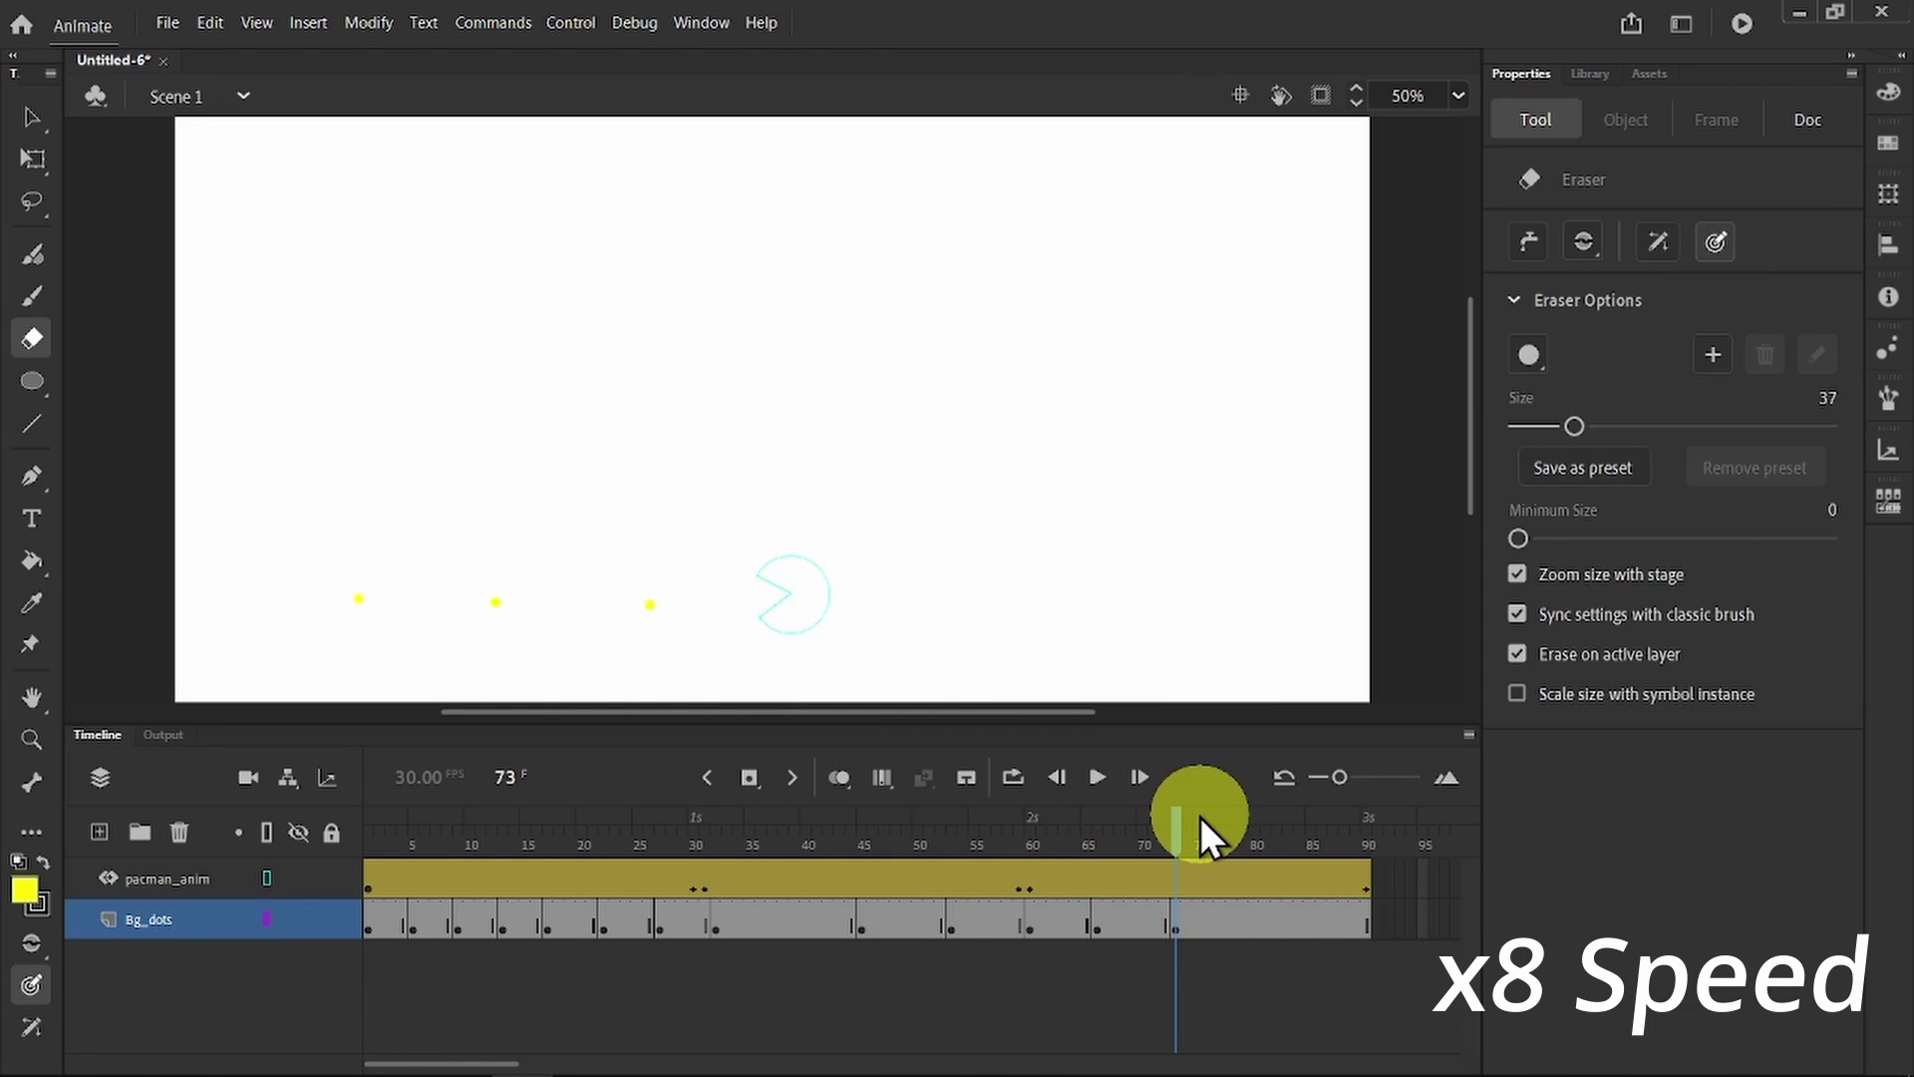
right_click(1240, 919)
left_click(1346, 452)
left_click(650, 604)
Step: Insert Bg_dots keyframes at frames 84 and 89, erasing the last two dots of the lower row as Pac-Man reaches them
left_click_drag(491, 1062, 520, 1063)
right_click(1103, 919)
left_click(1196, 456)
left_click(496, 601)
left_click(1097, 777)
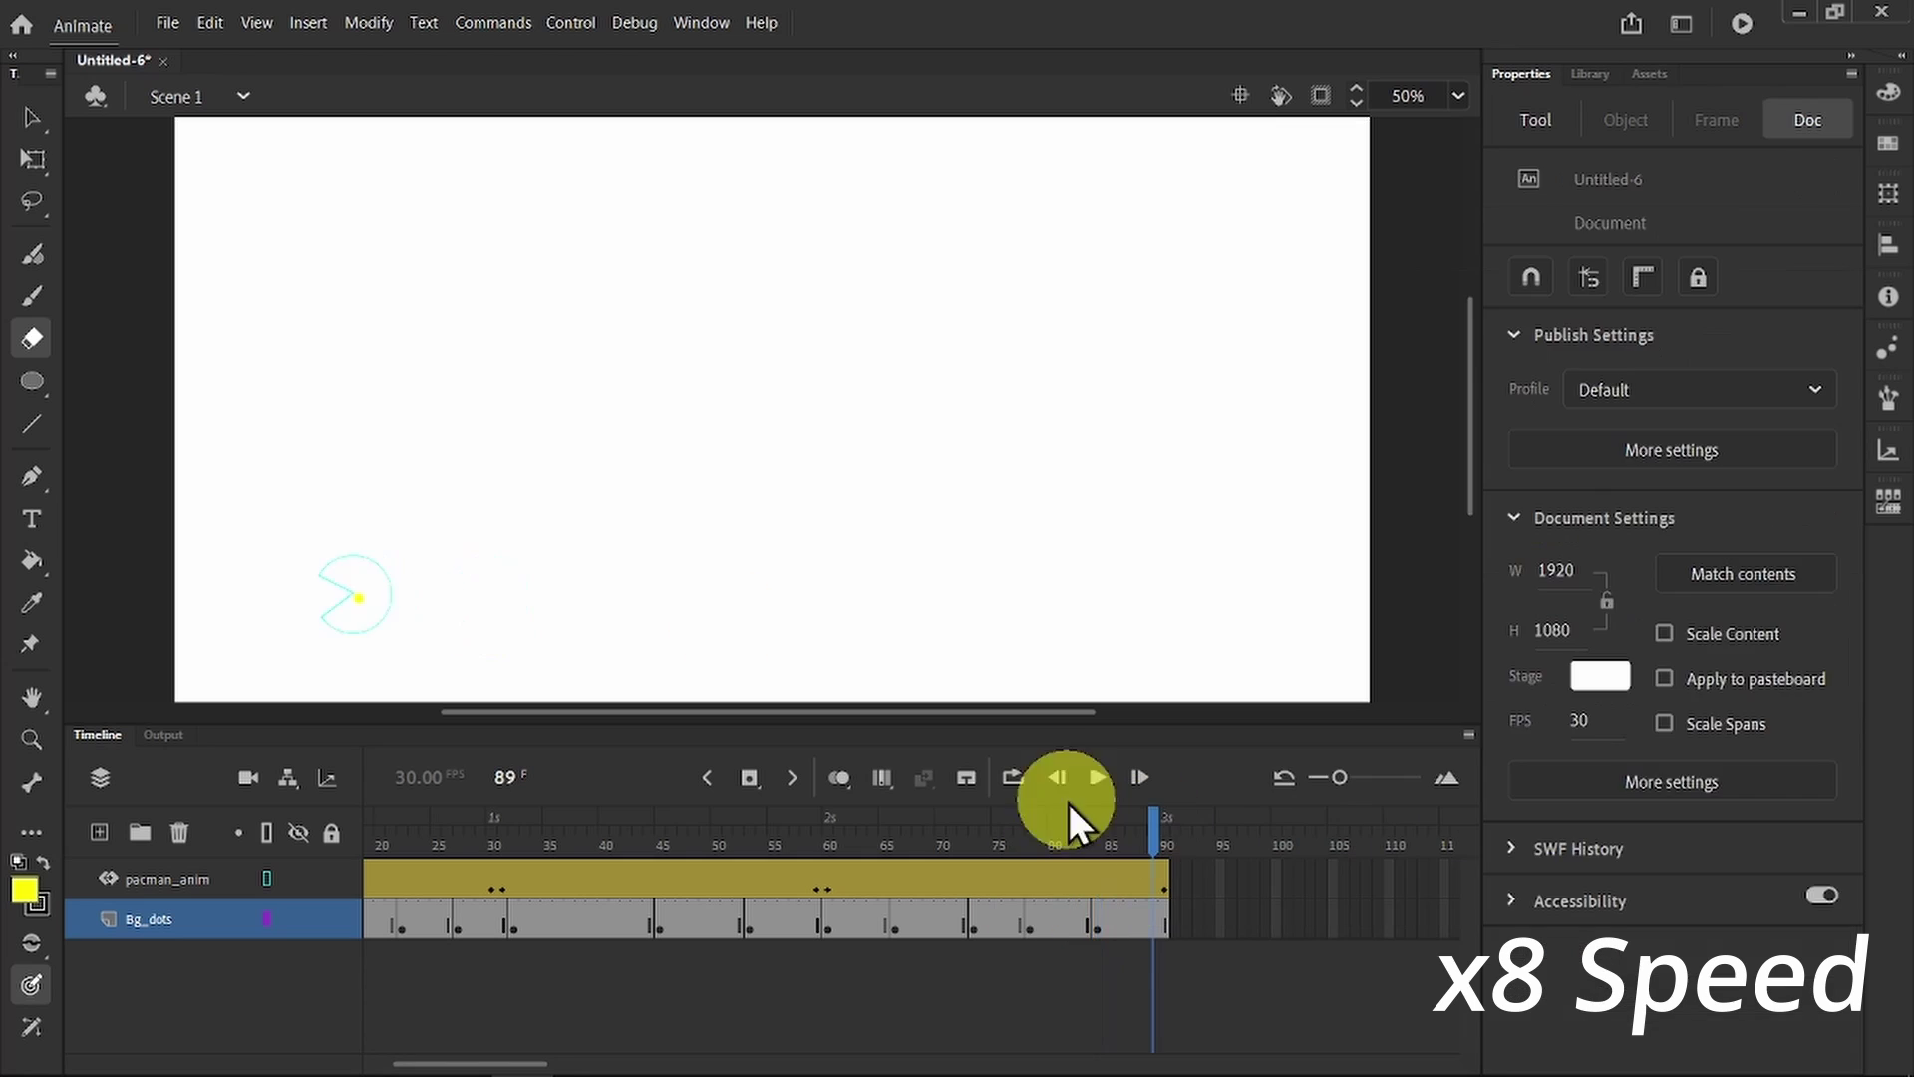
right_click(1157, 919)
left_click(1240, 436)
left_click(359, 598)
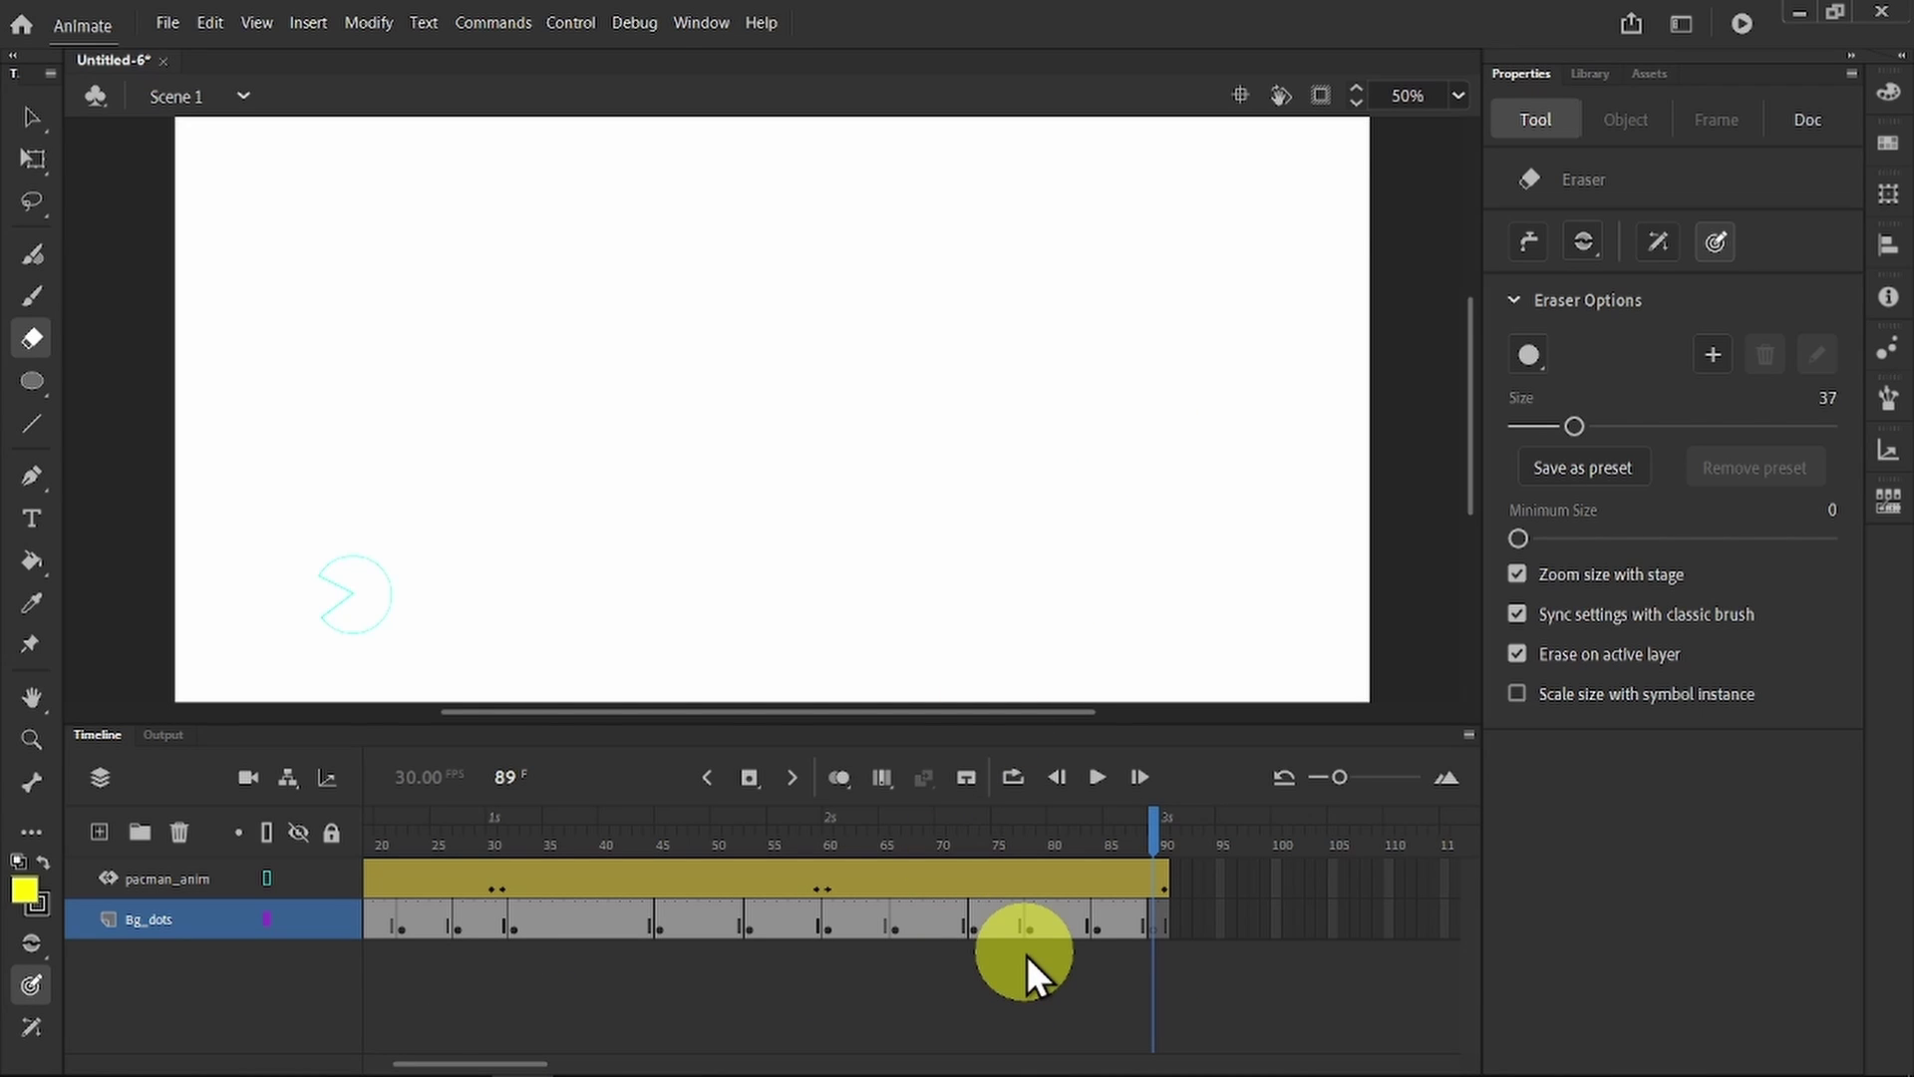
Step: Turn off outline display for the pacman_anim layer and scrub the timeline to frame 89 to check the erased dots
left_click(263, 879)
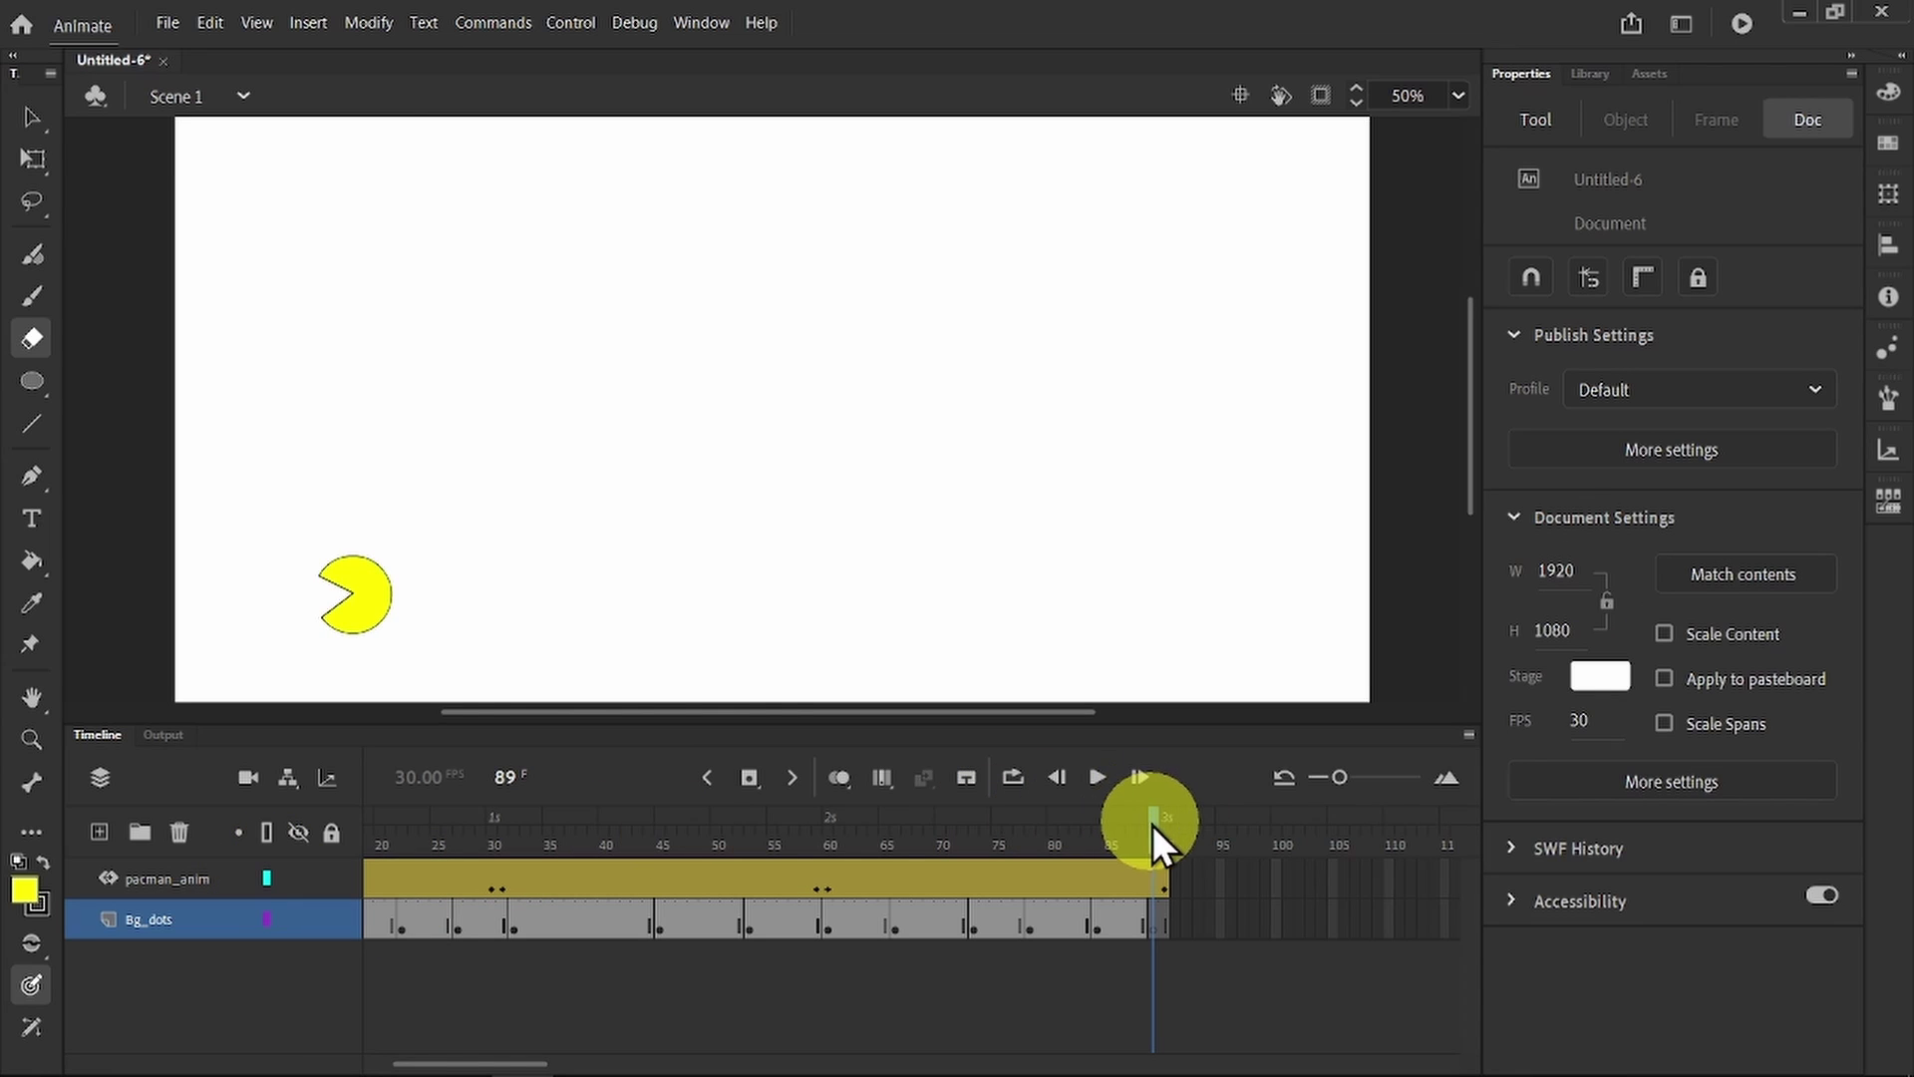
left_click_drag(1154, 834, 1243, 787)
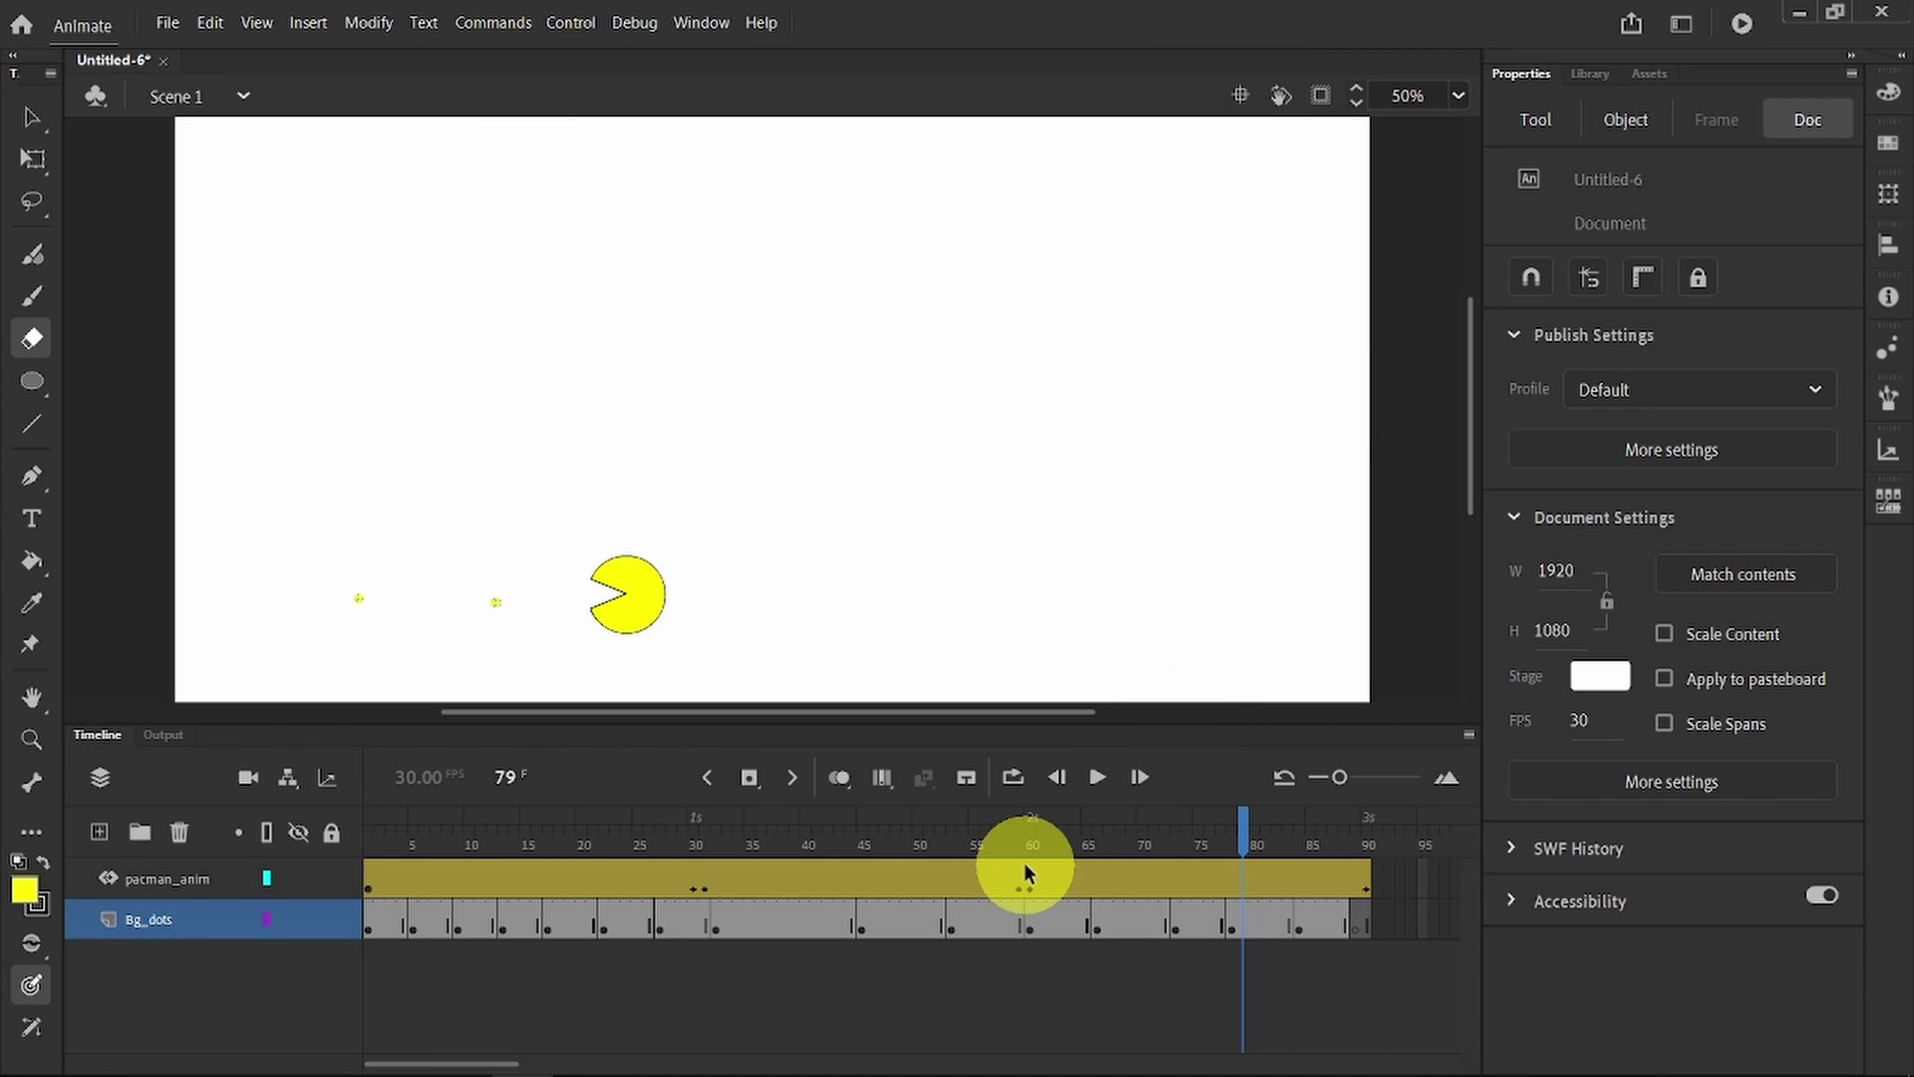
left_click_drag(1242, 829, 1356, 849)
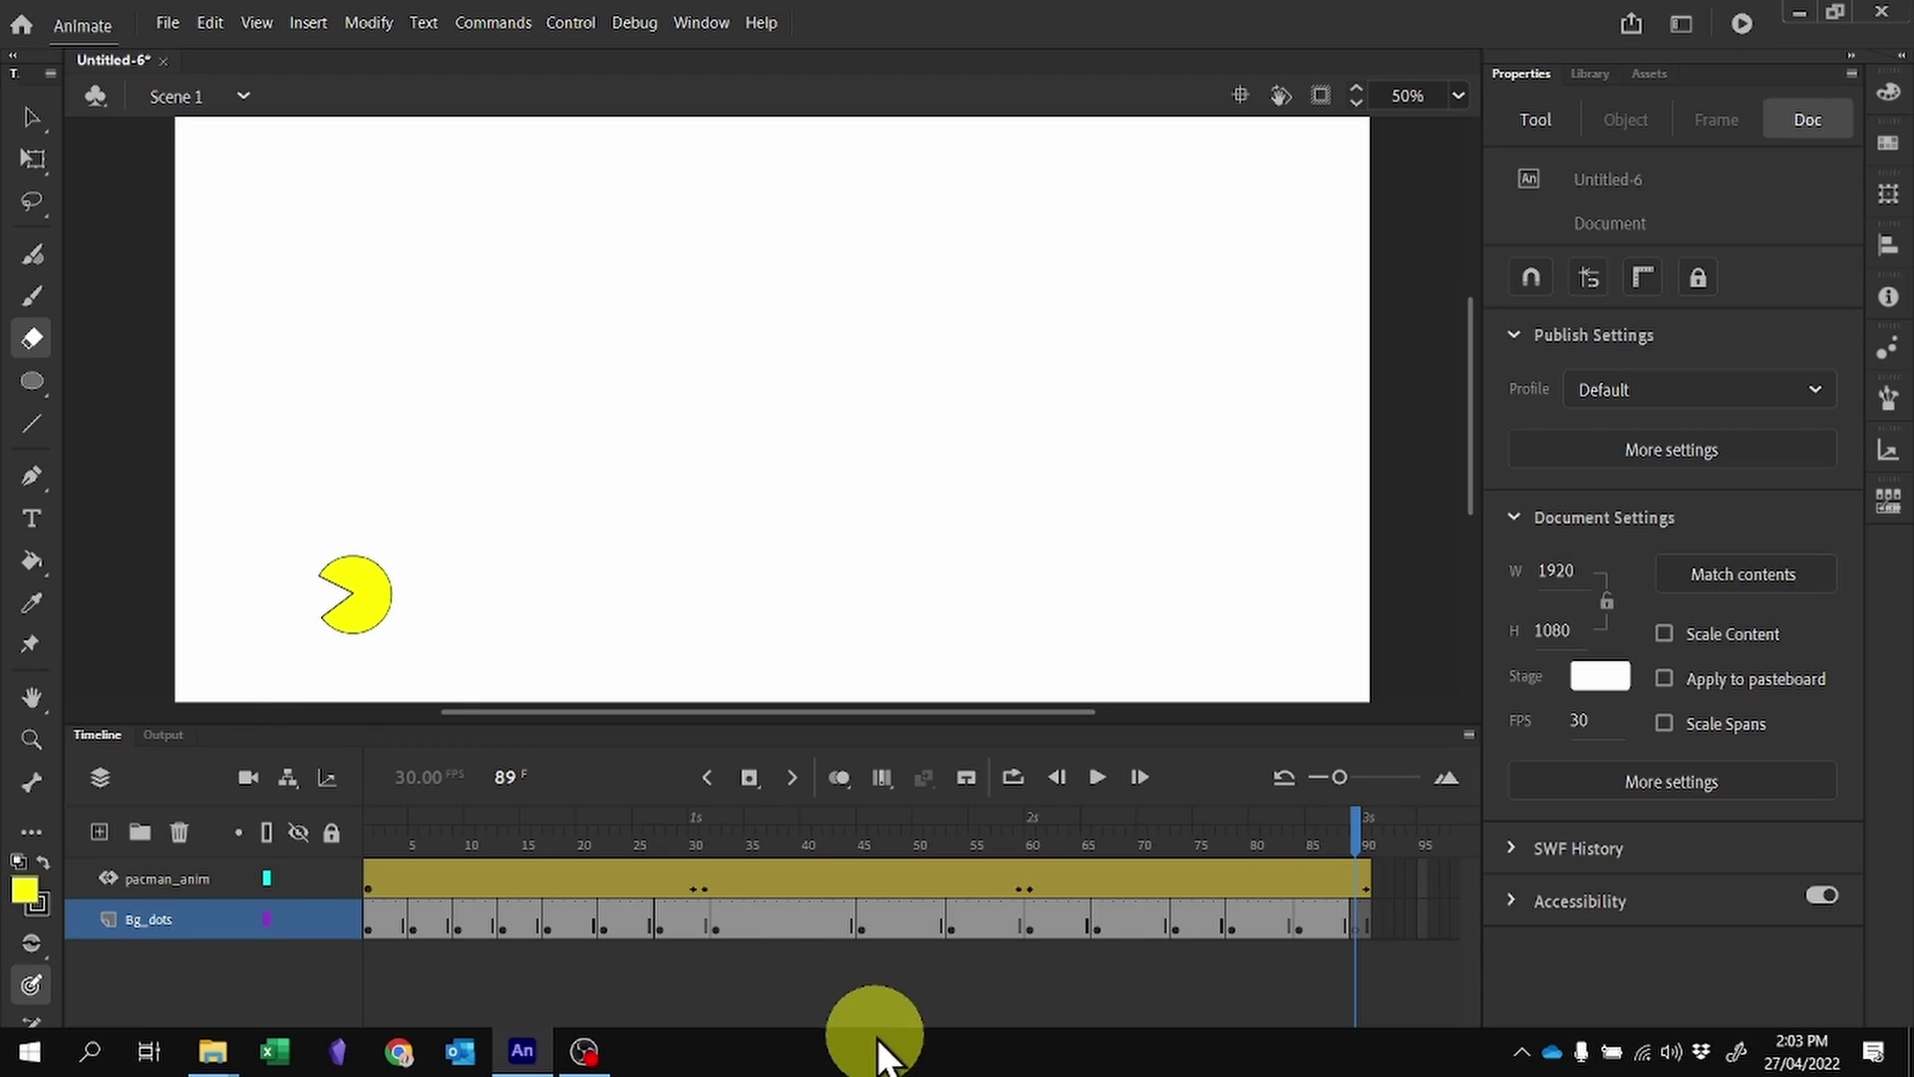
Step: Shorten Pac-Man's downward run by removing frames 36 to 40 and a further two frames at 35 and 36 from both layers
left_click_drag(758, 877, 804, 924)
right_click(779, 909)
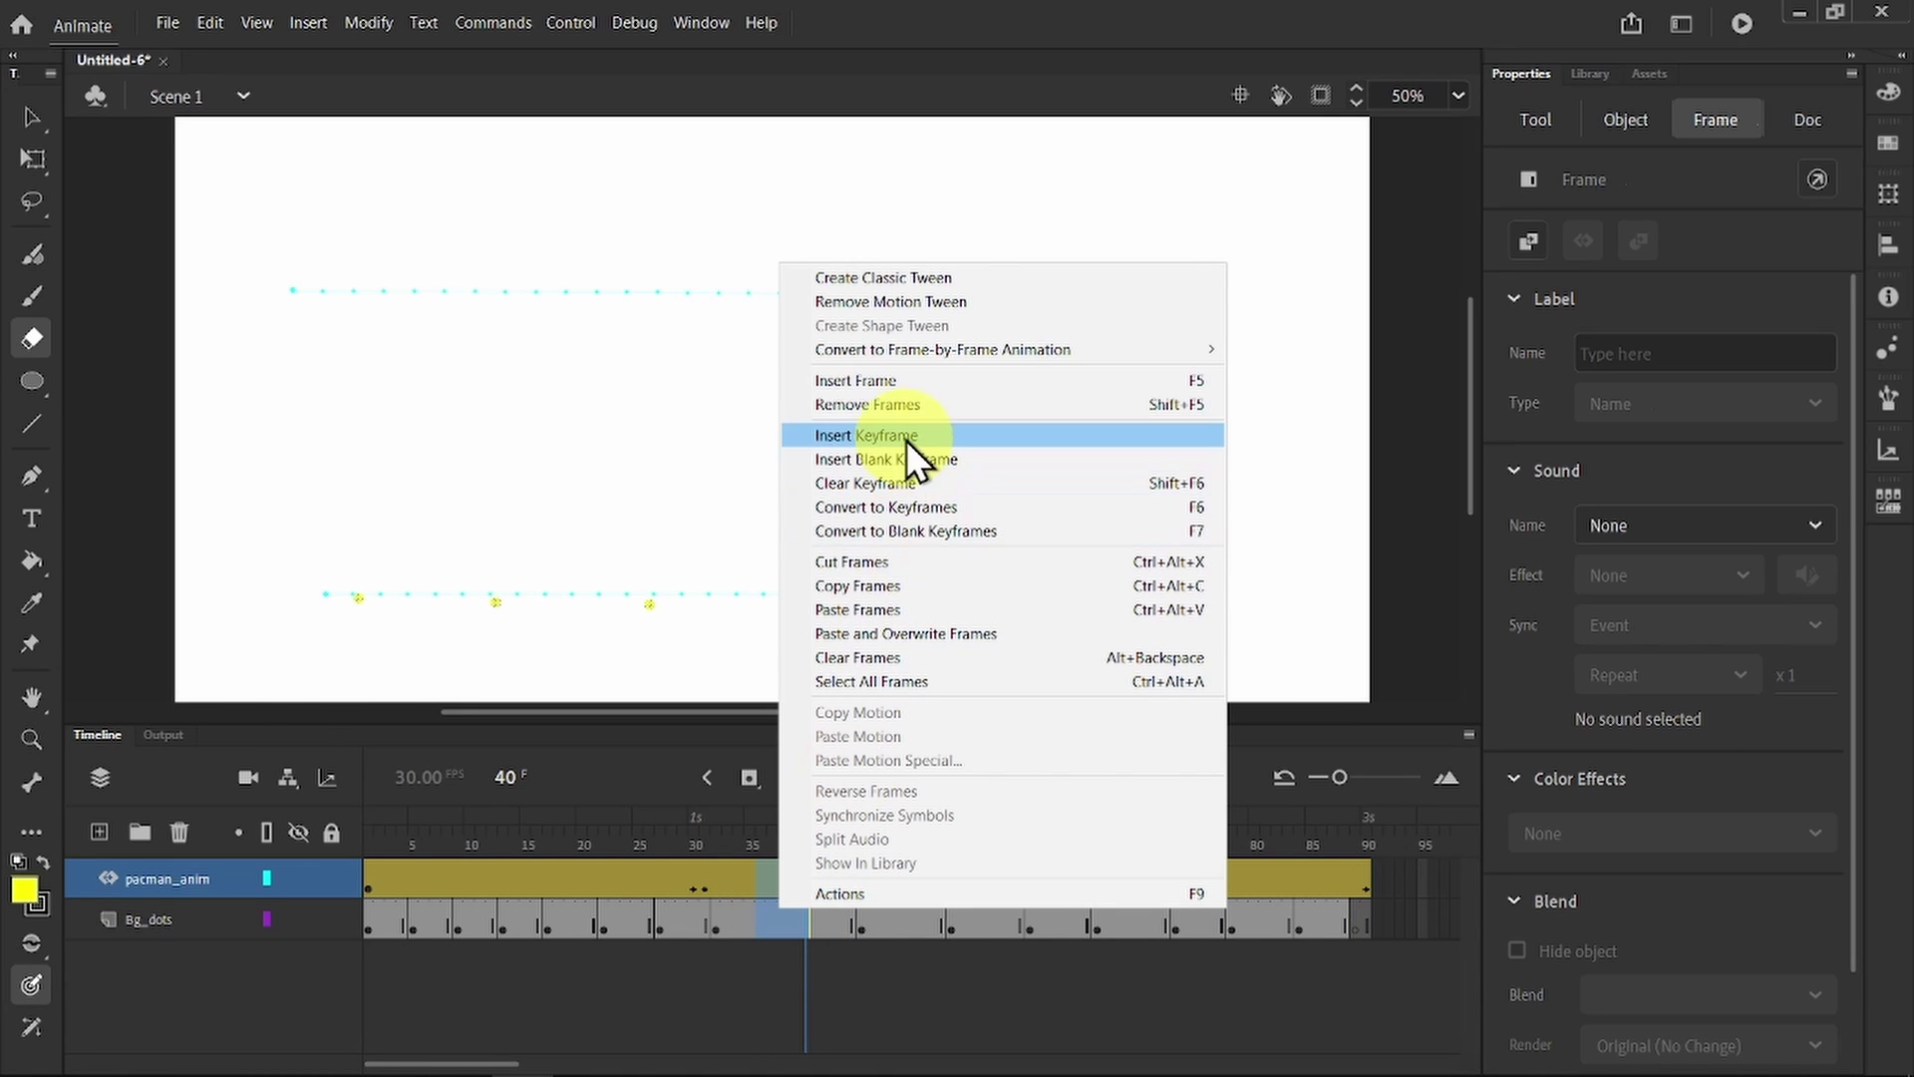
left_click(905, 411)
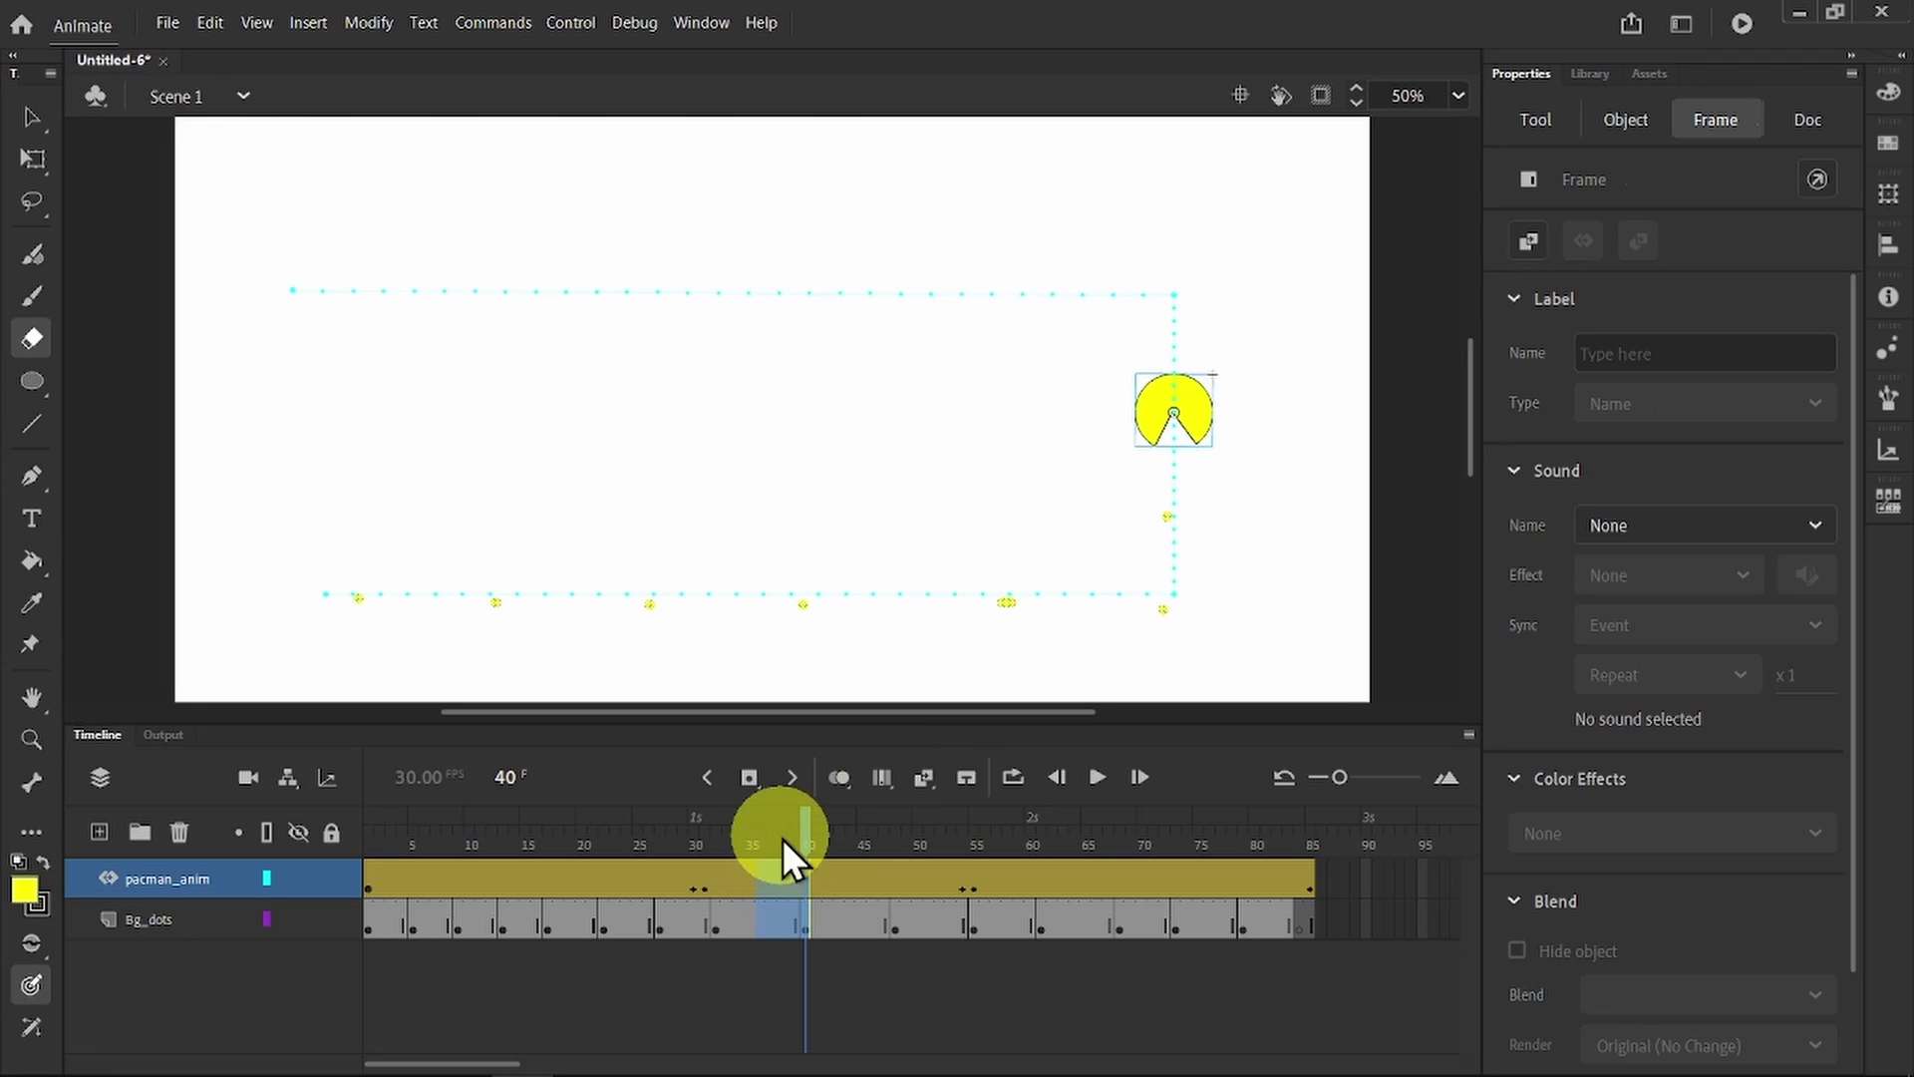
left_click_drag(784, 843, 757, 943)
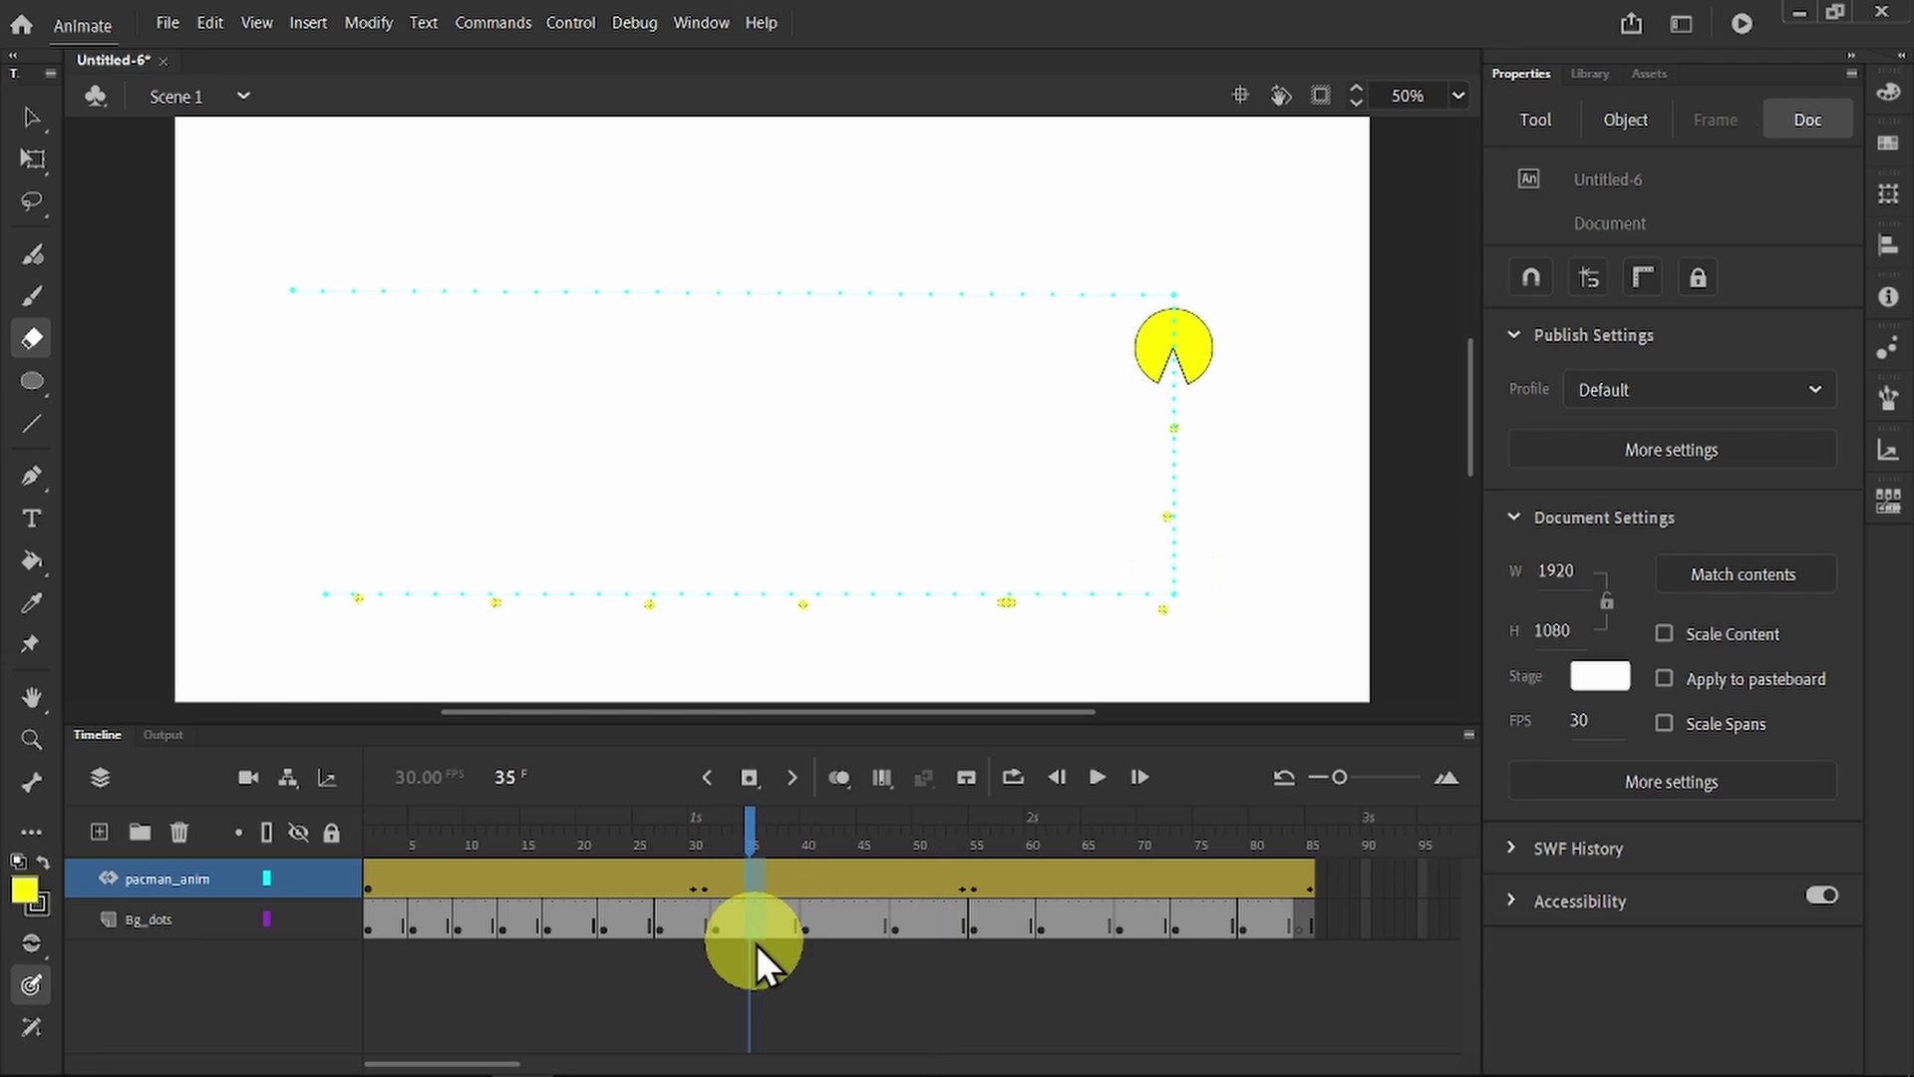
right_click(752, 912)
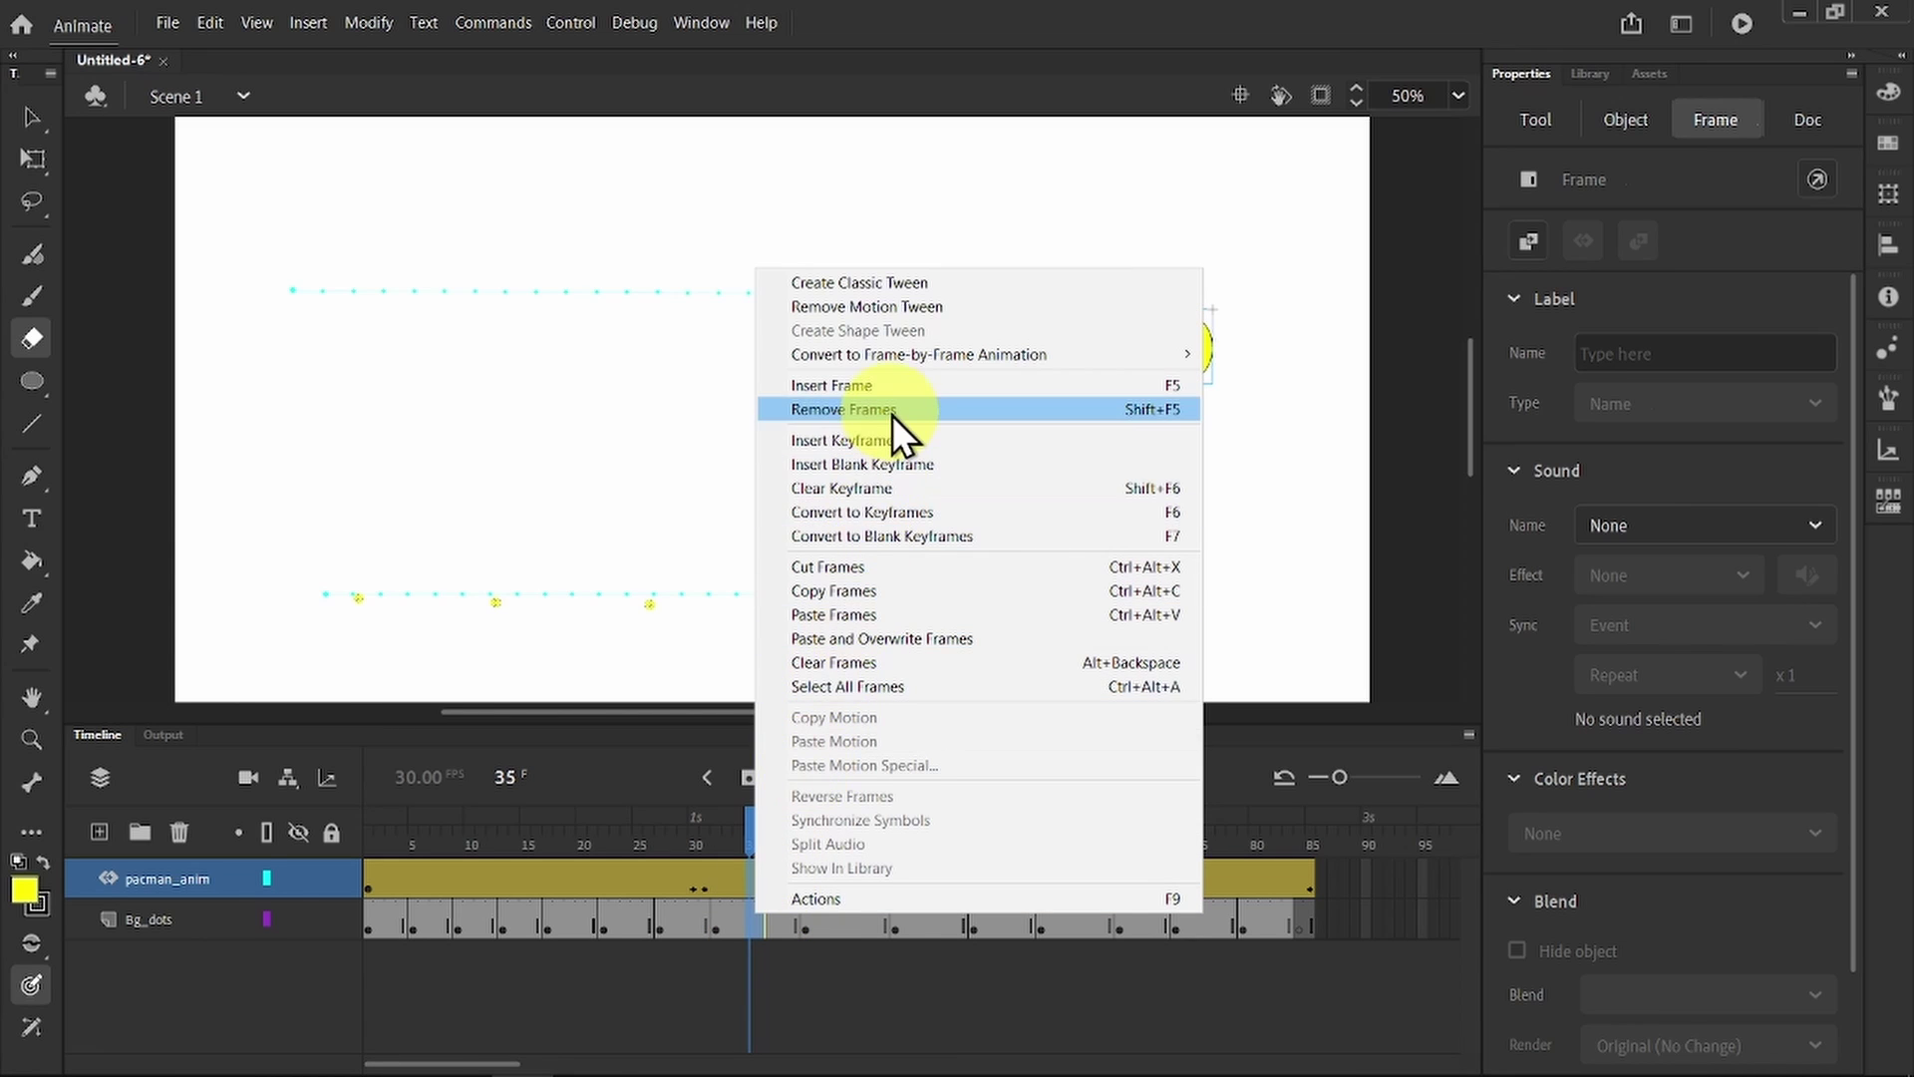
left_click(893, 415)
Step: Remove frames 40 to 42 and the single frame 46 from both the pacman_anim and Bg_dots layers
left_click_drag(809, 864, 829, 935)
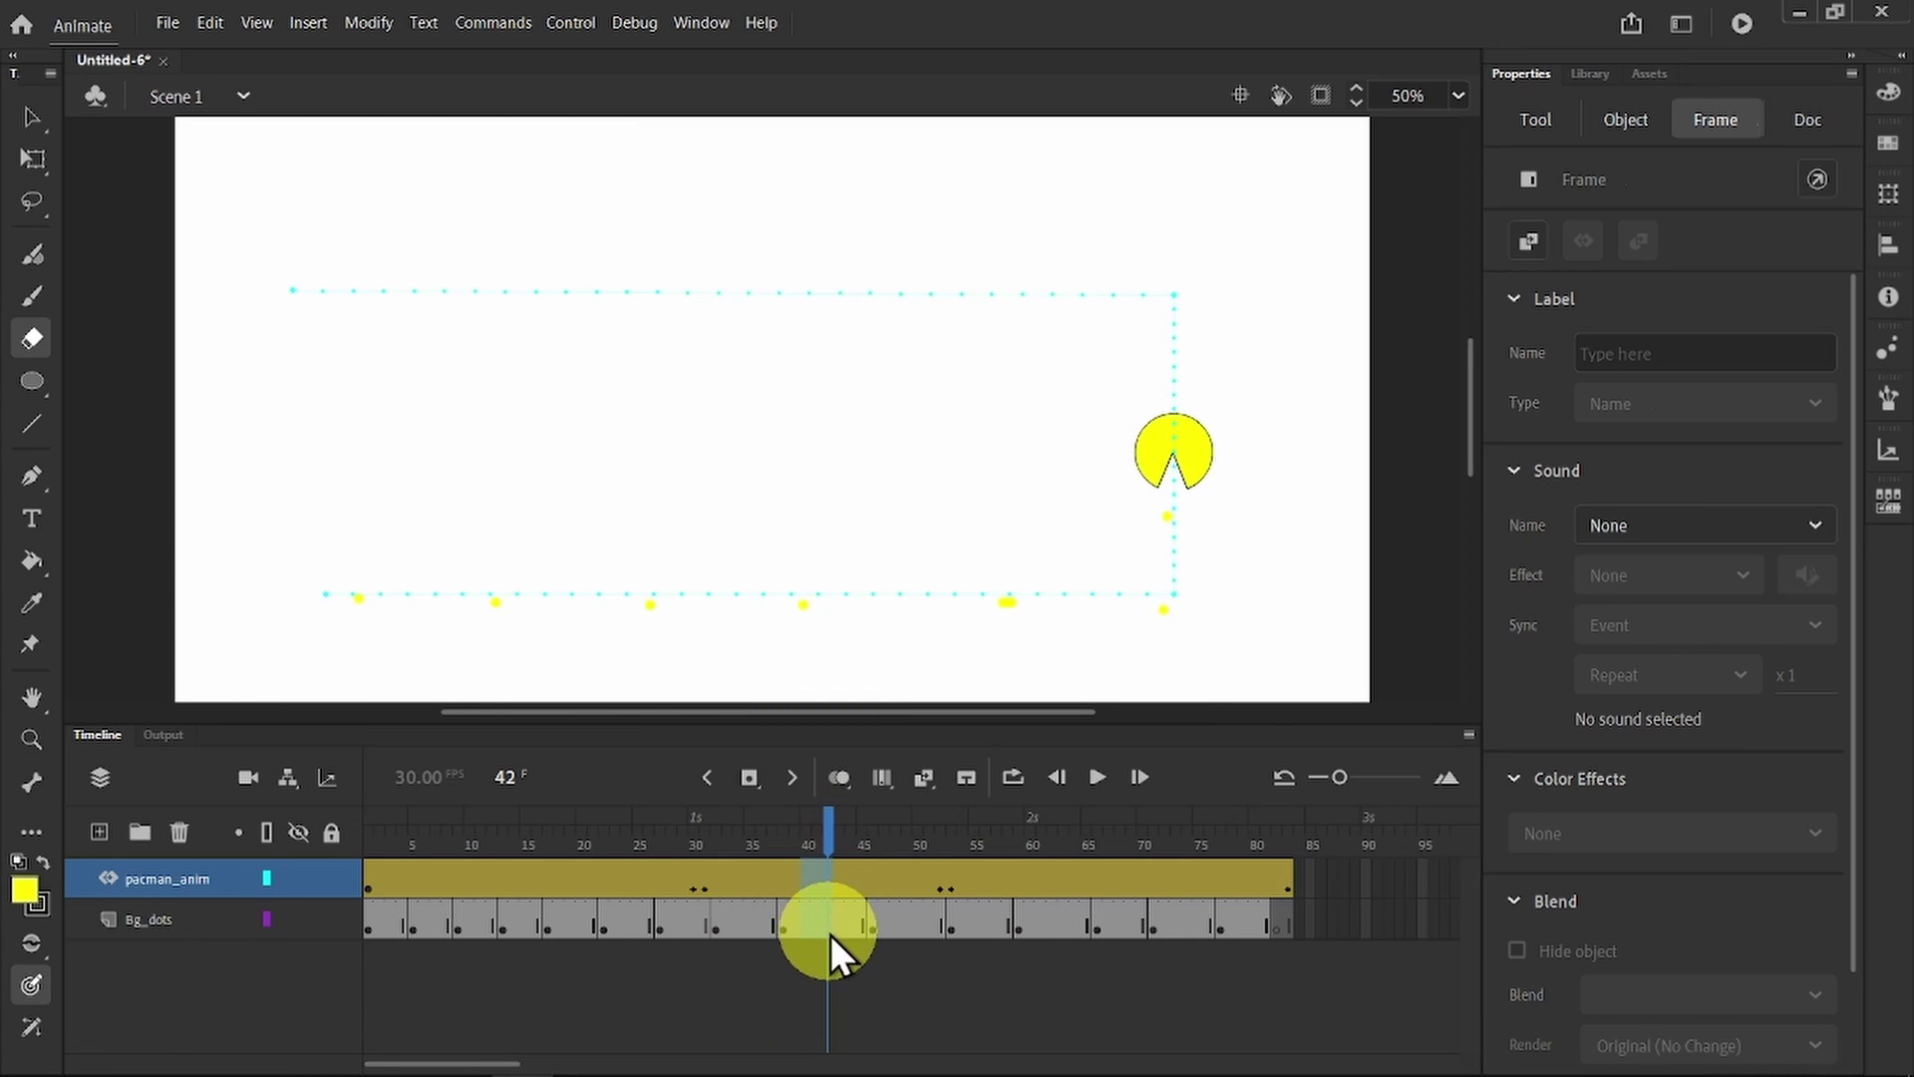
right_click(824, 920)
left_click(929, 416)
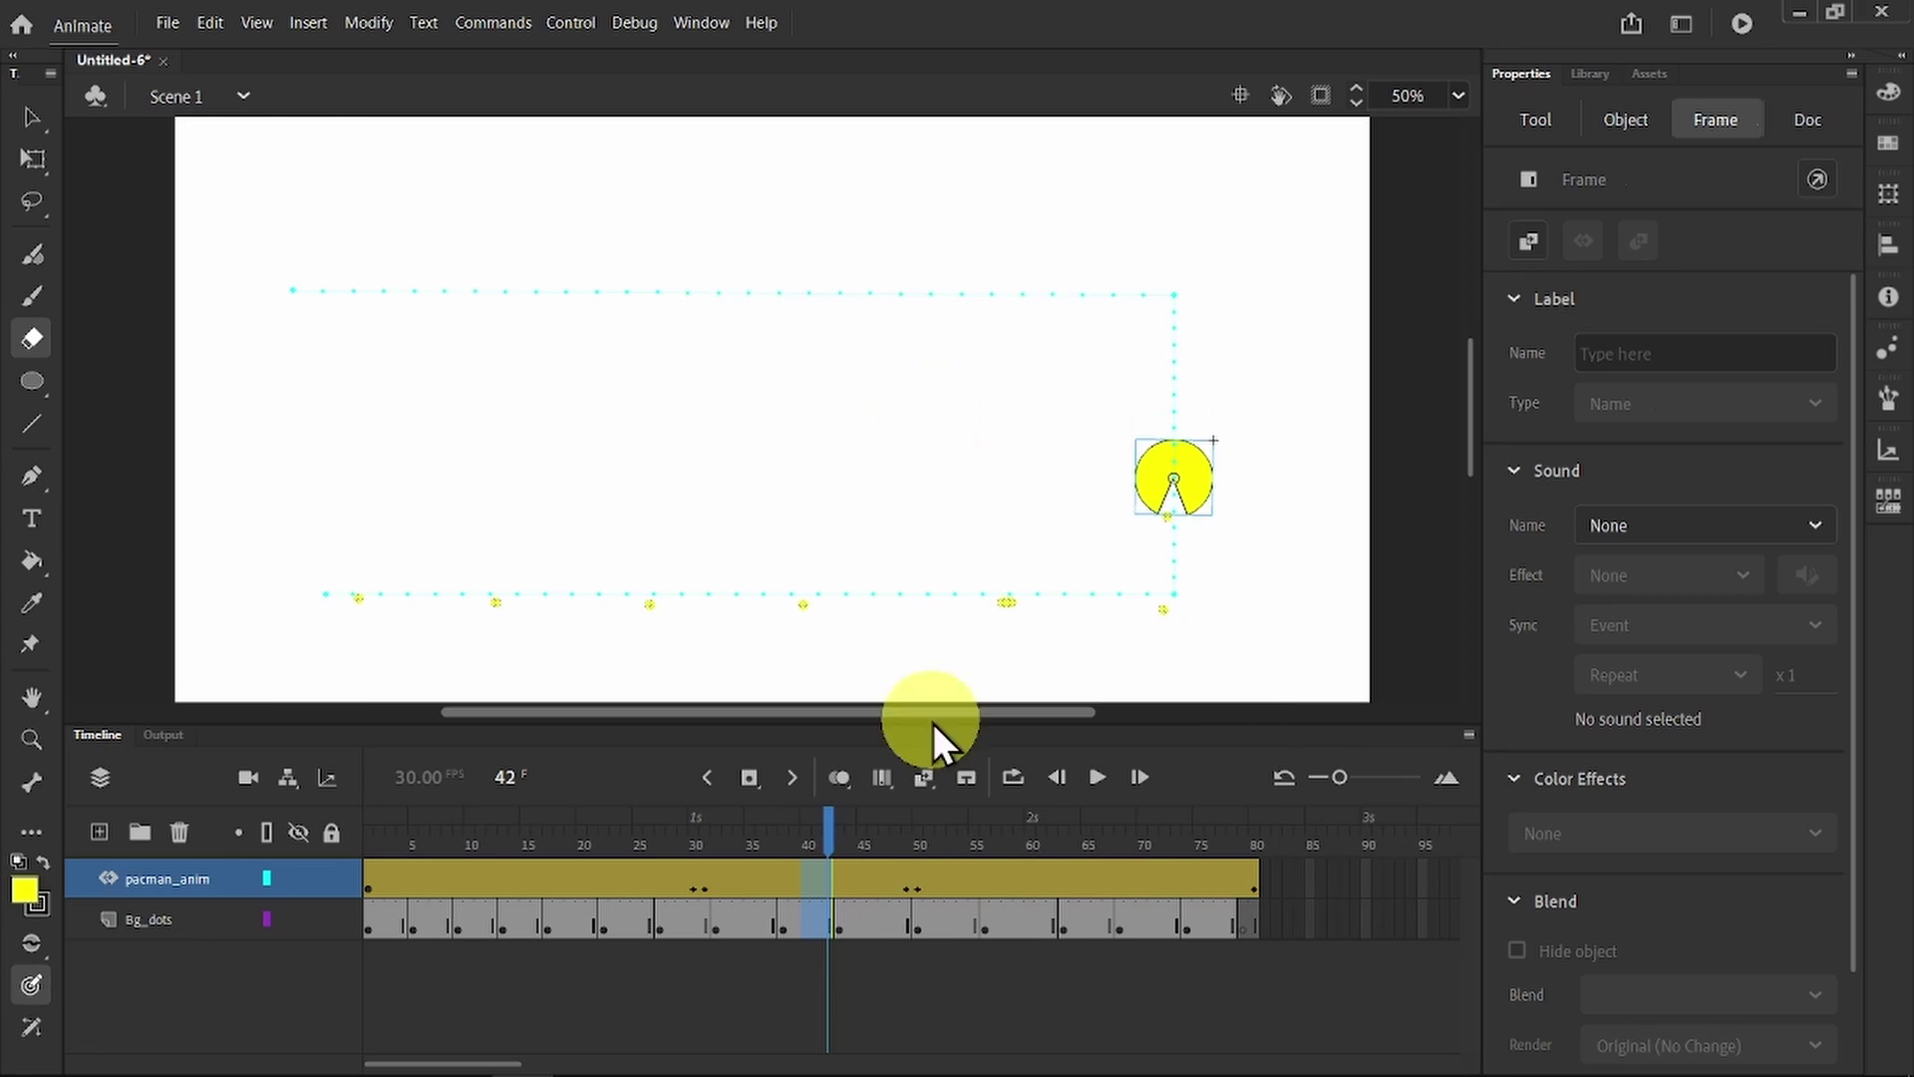
mouse_move(871, 872)
left_mouse_down()
mouse_move(887, 939)
mouse_move(876, 902)
left_mouse_up()
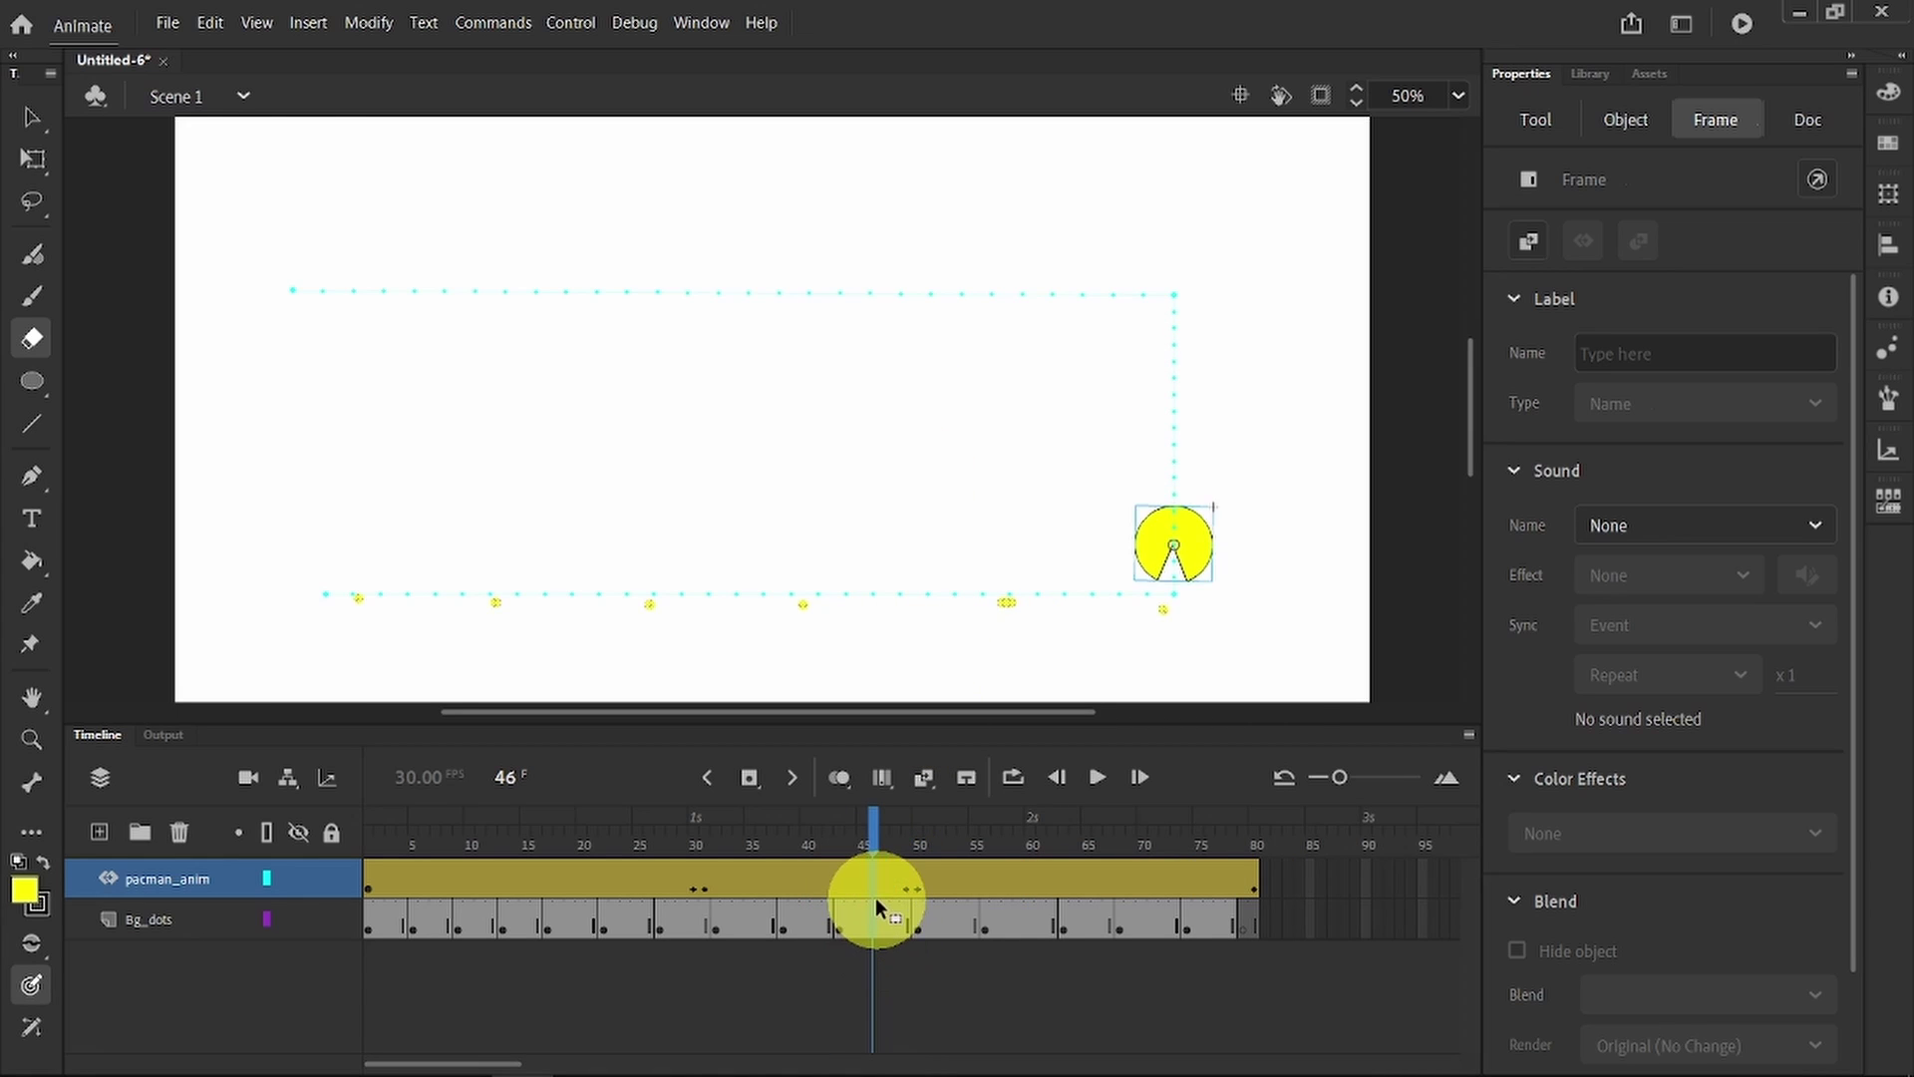
right_click(876, 902)
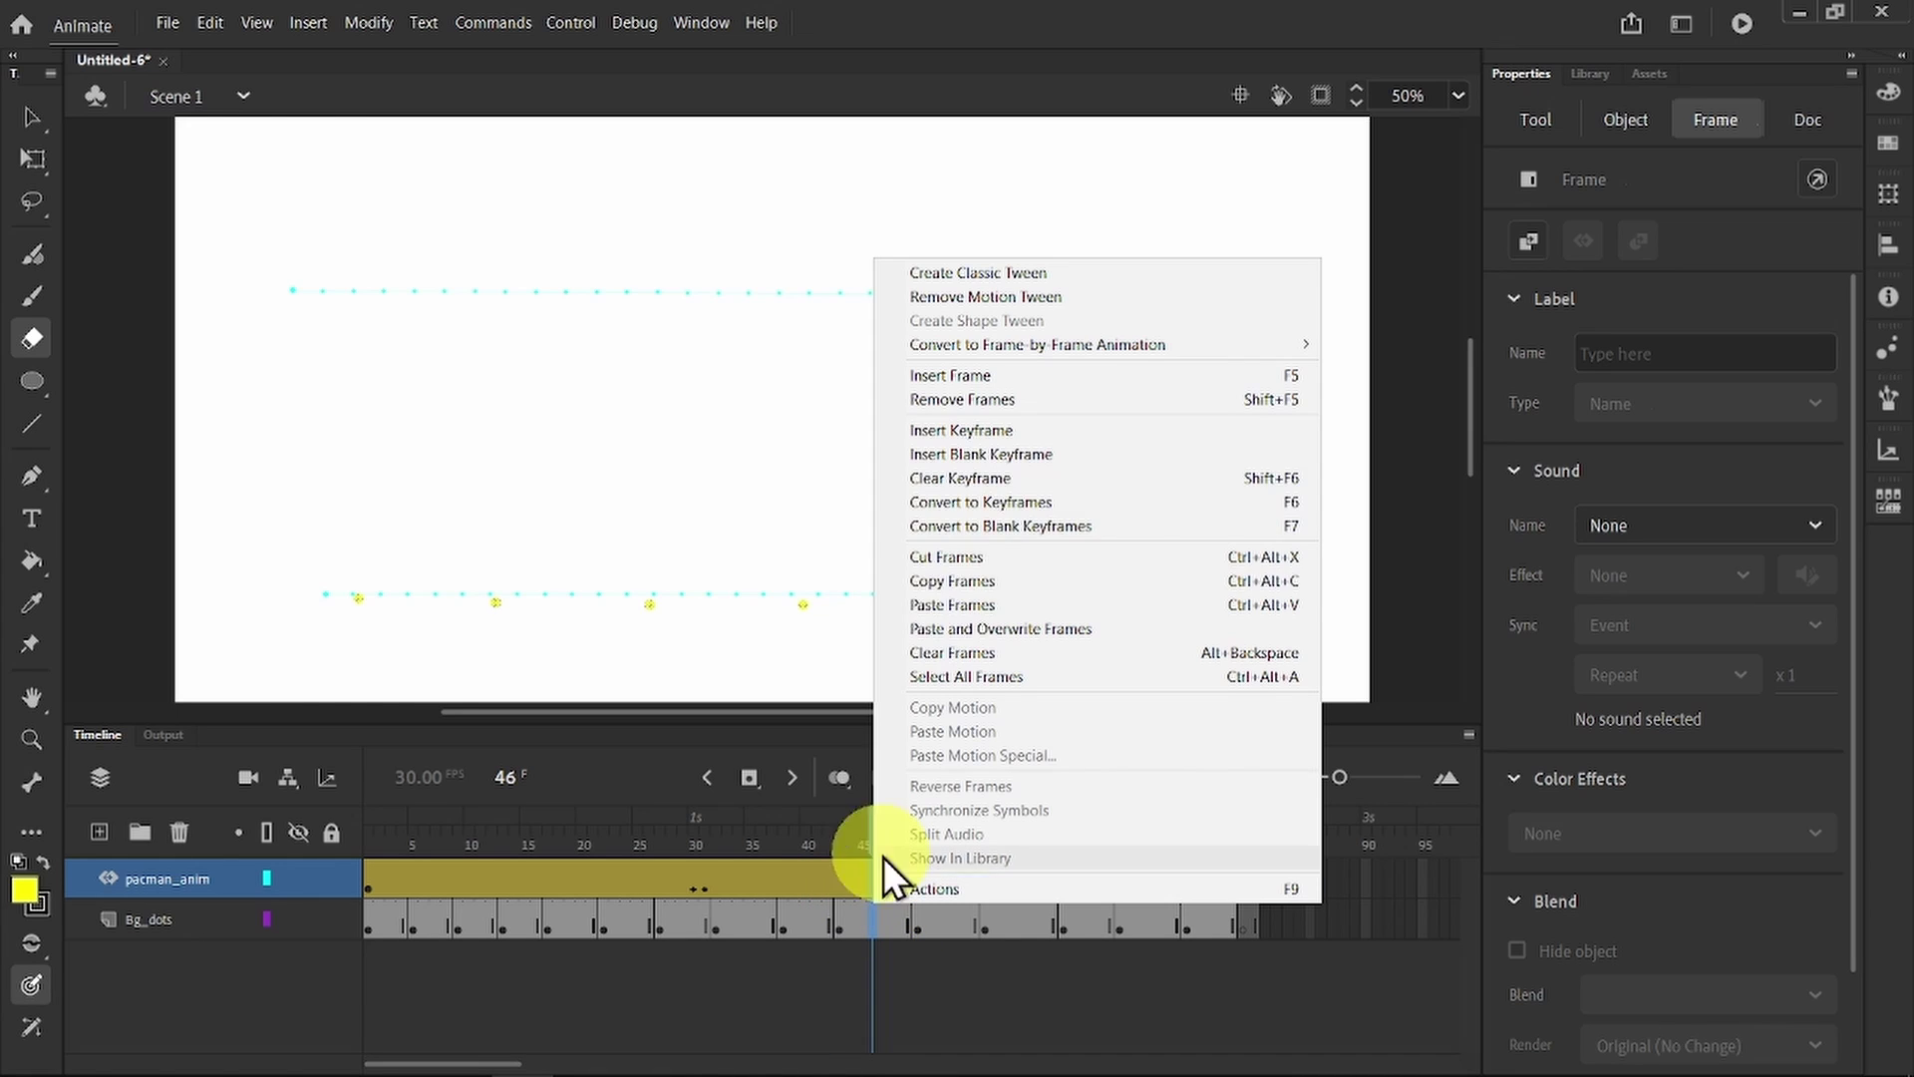
left_click(983, 398)
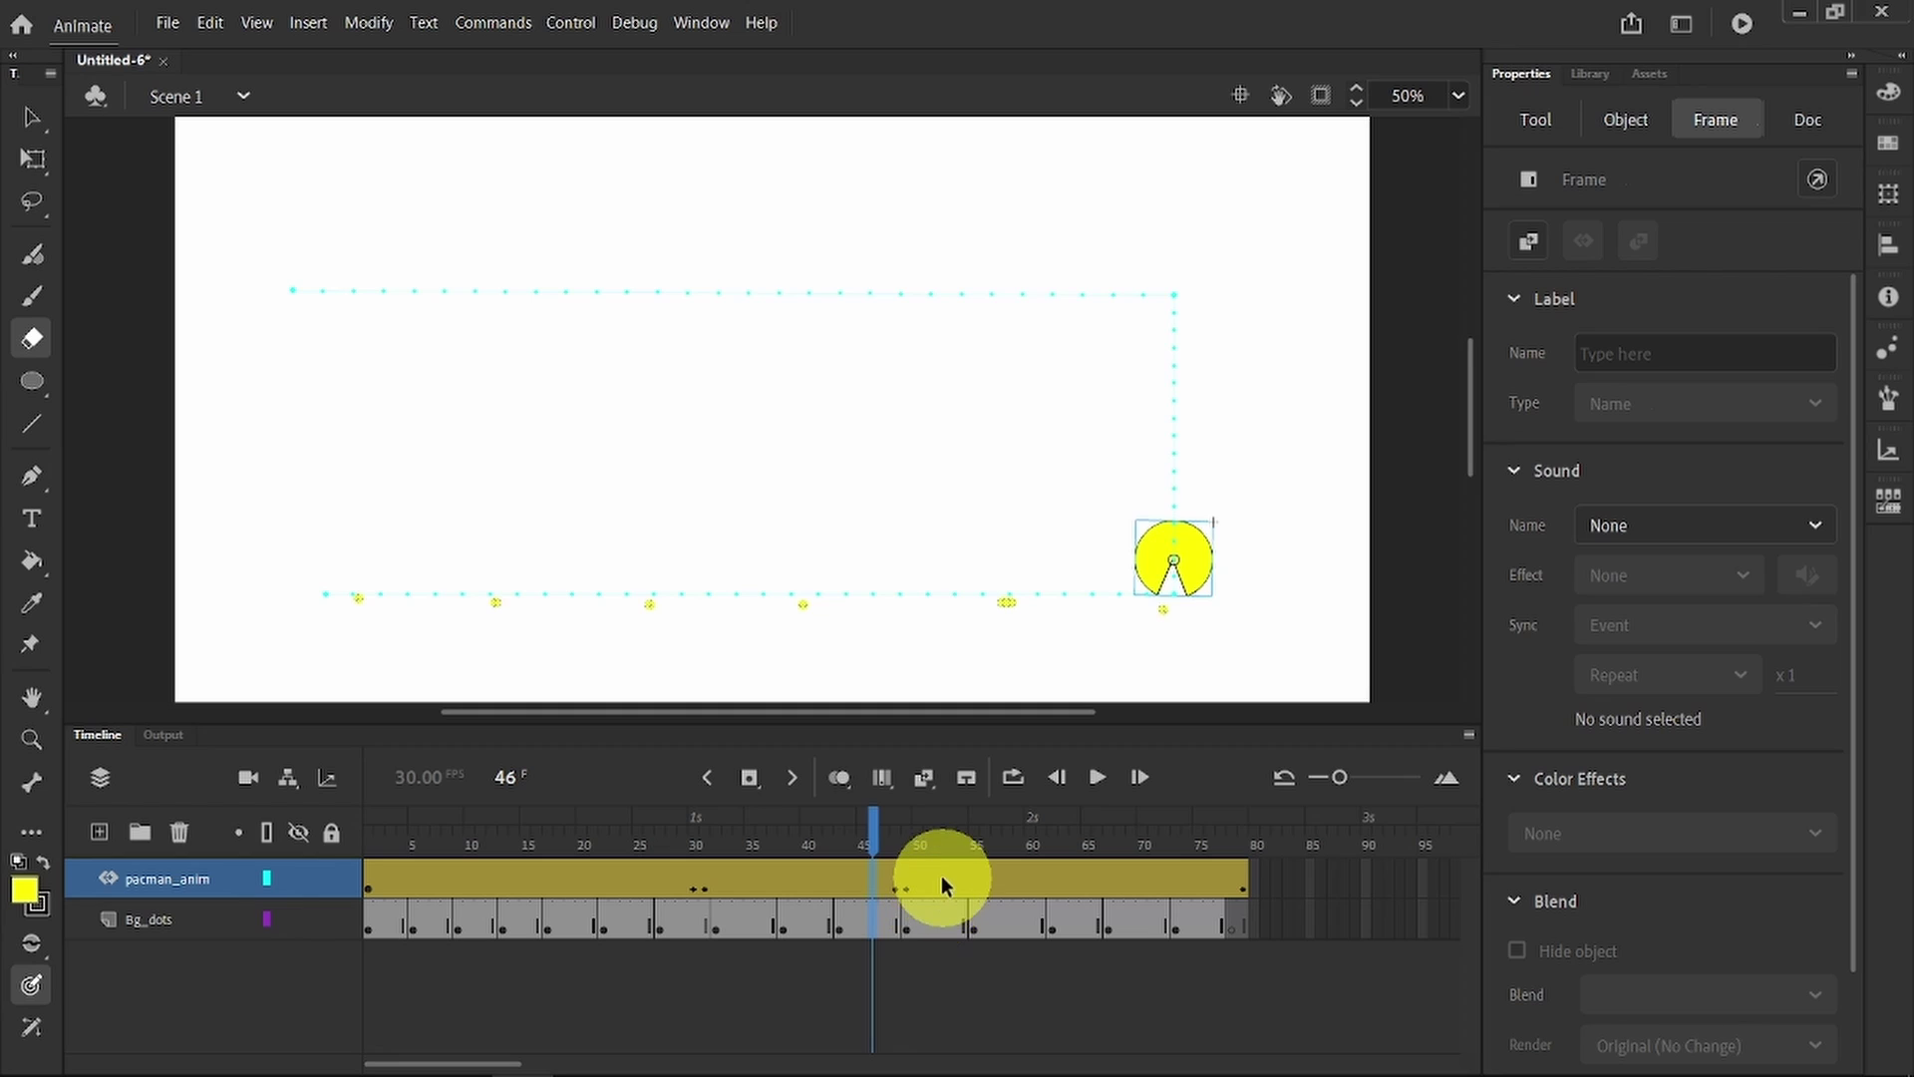
Step: Scrub the shortened timeline from frame 58 back to frame 1 to review Pac-Man's pace along the path
left_click_drag(942, 875, 1009, 912)
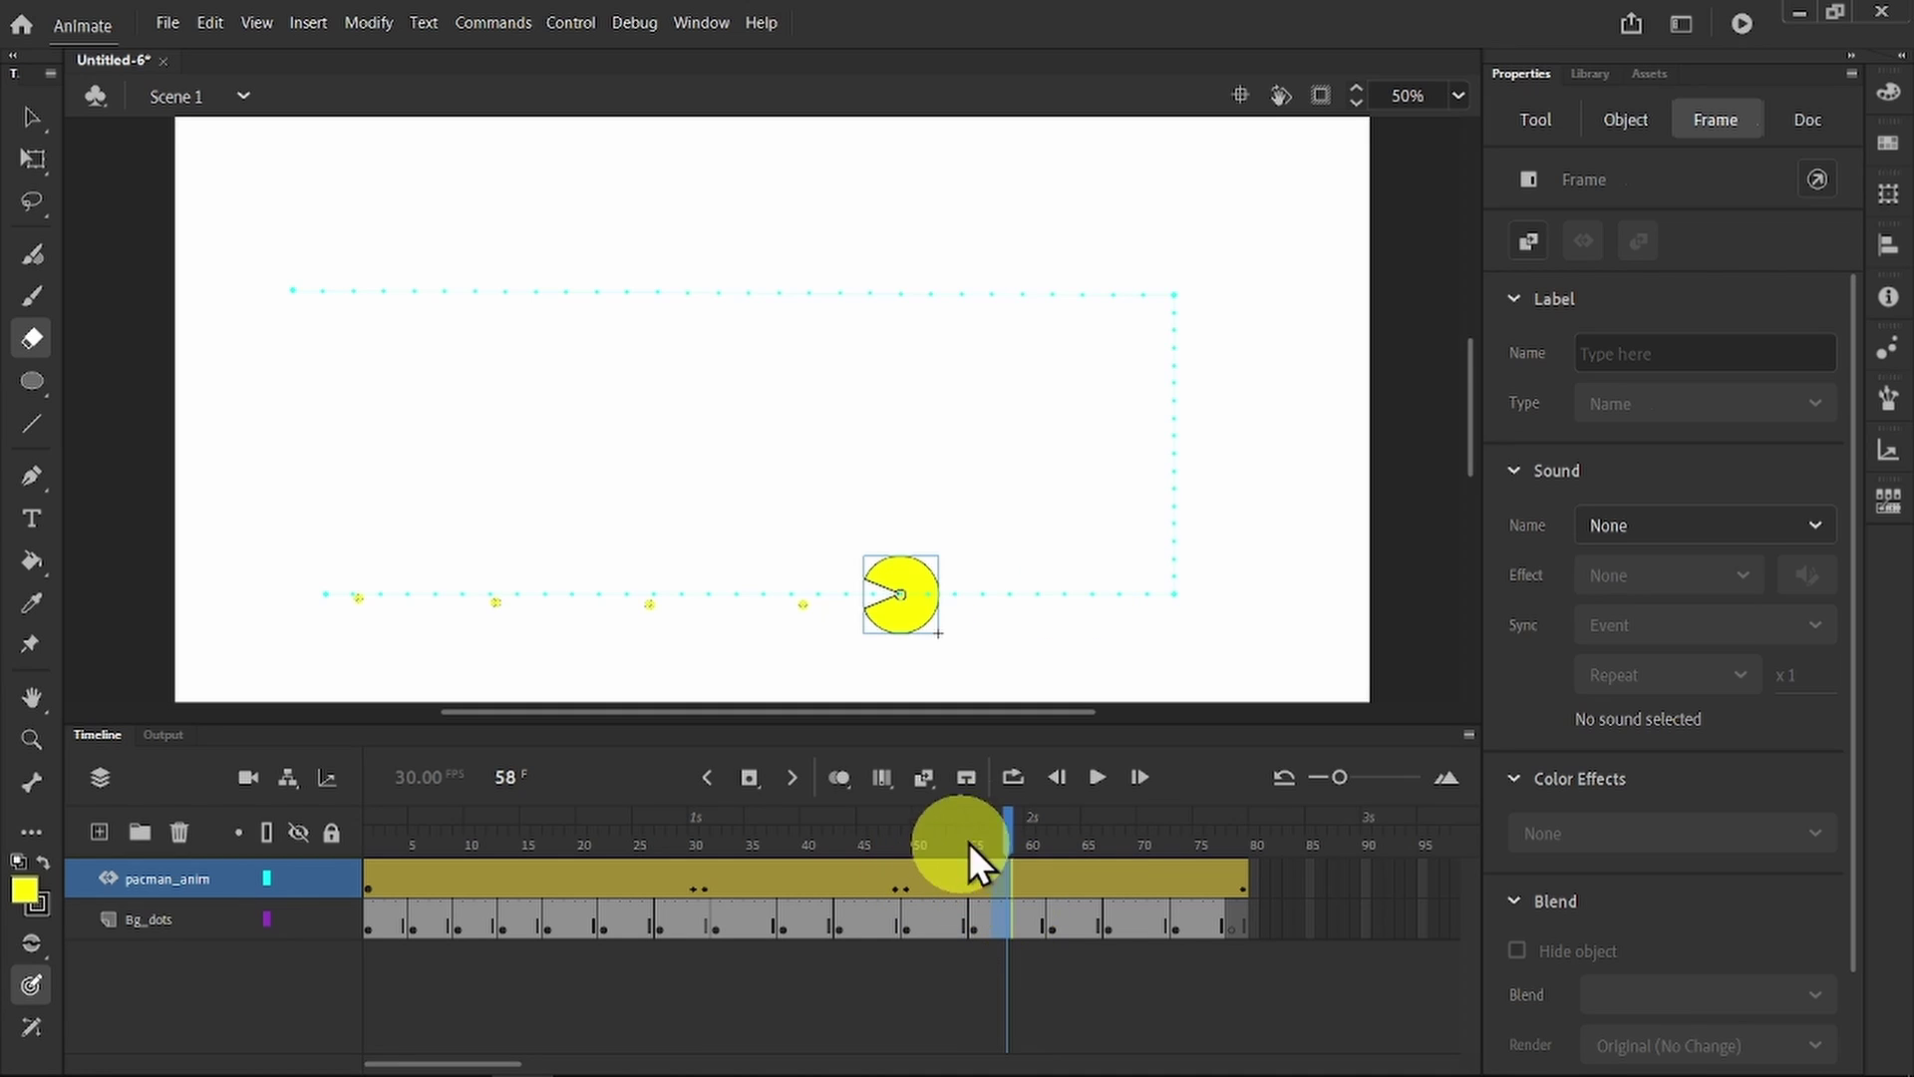
left_click_drag(969, 842, 469, 827)
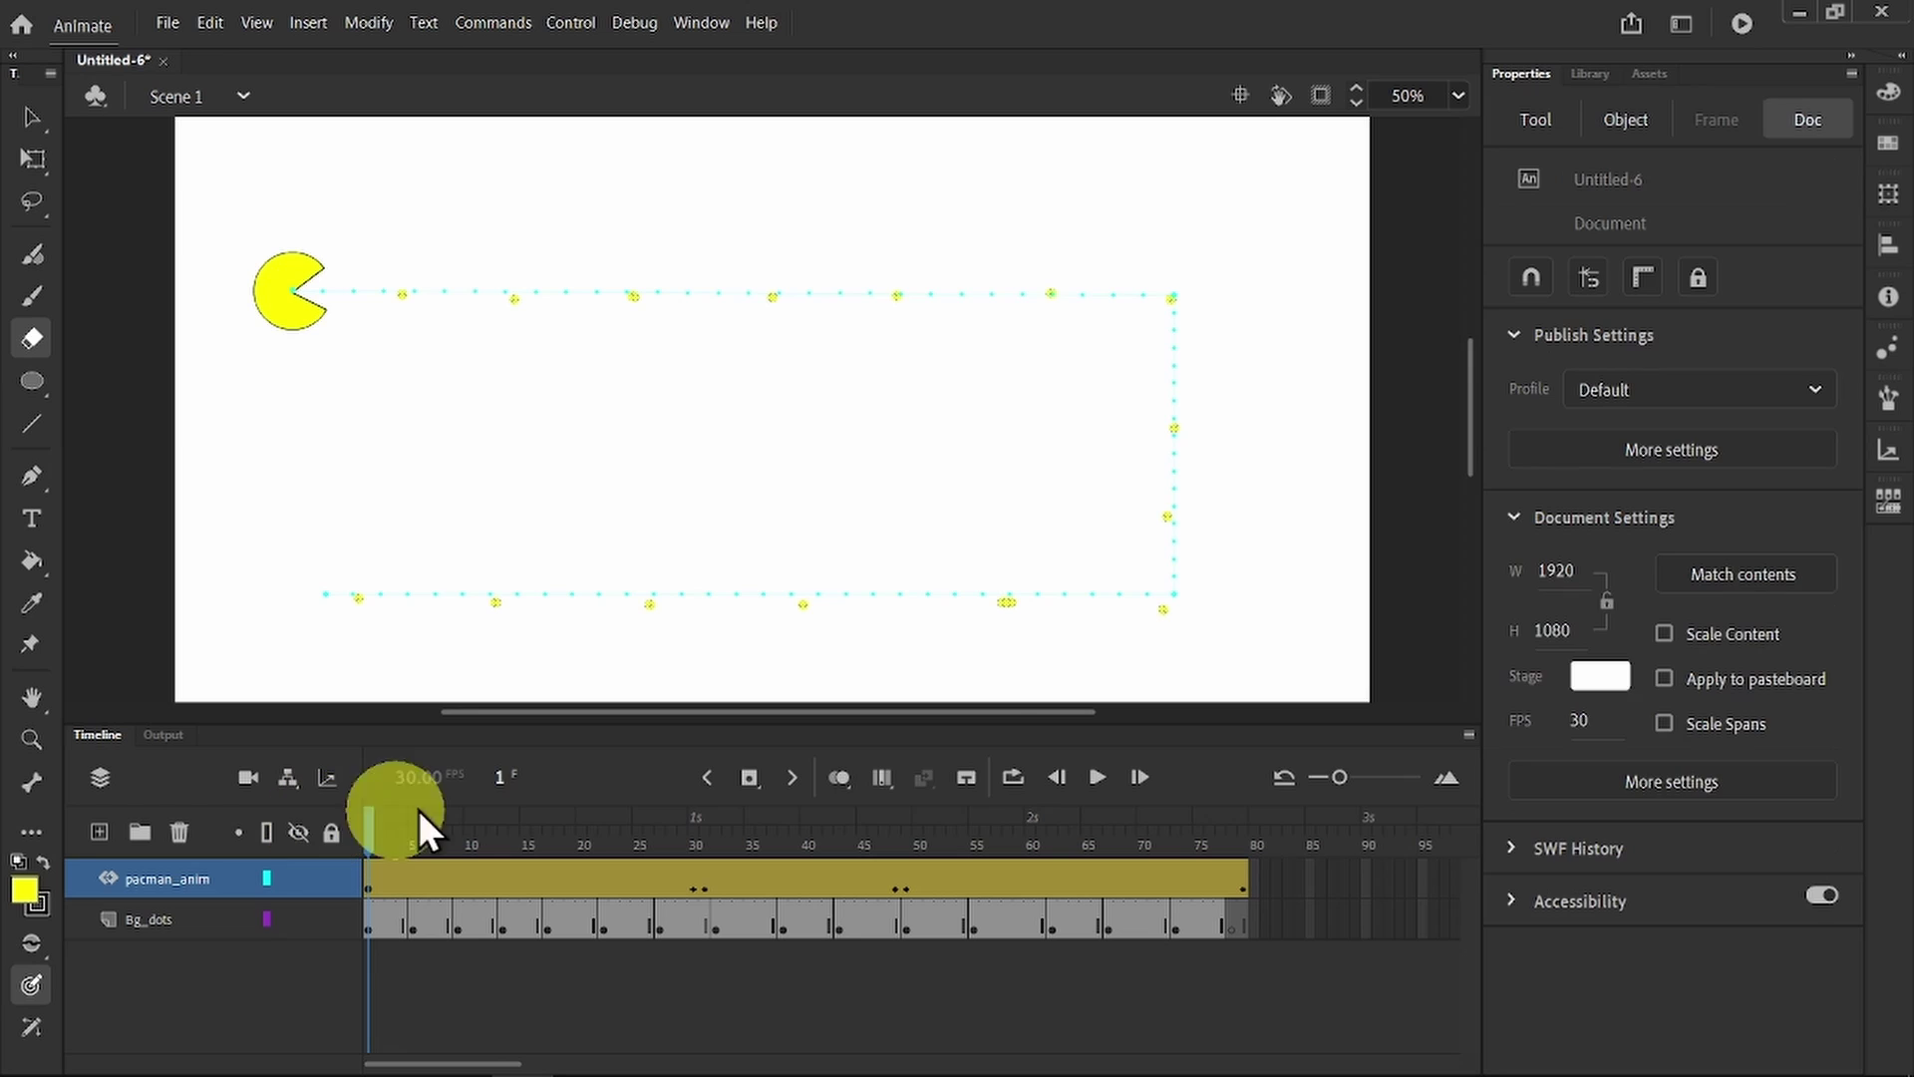
Step: Play the animation through and lengthen its start by inserting one frame at frame 3 in both the pacman_anim and Bg_dots layers
key("Return")
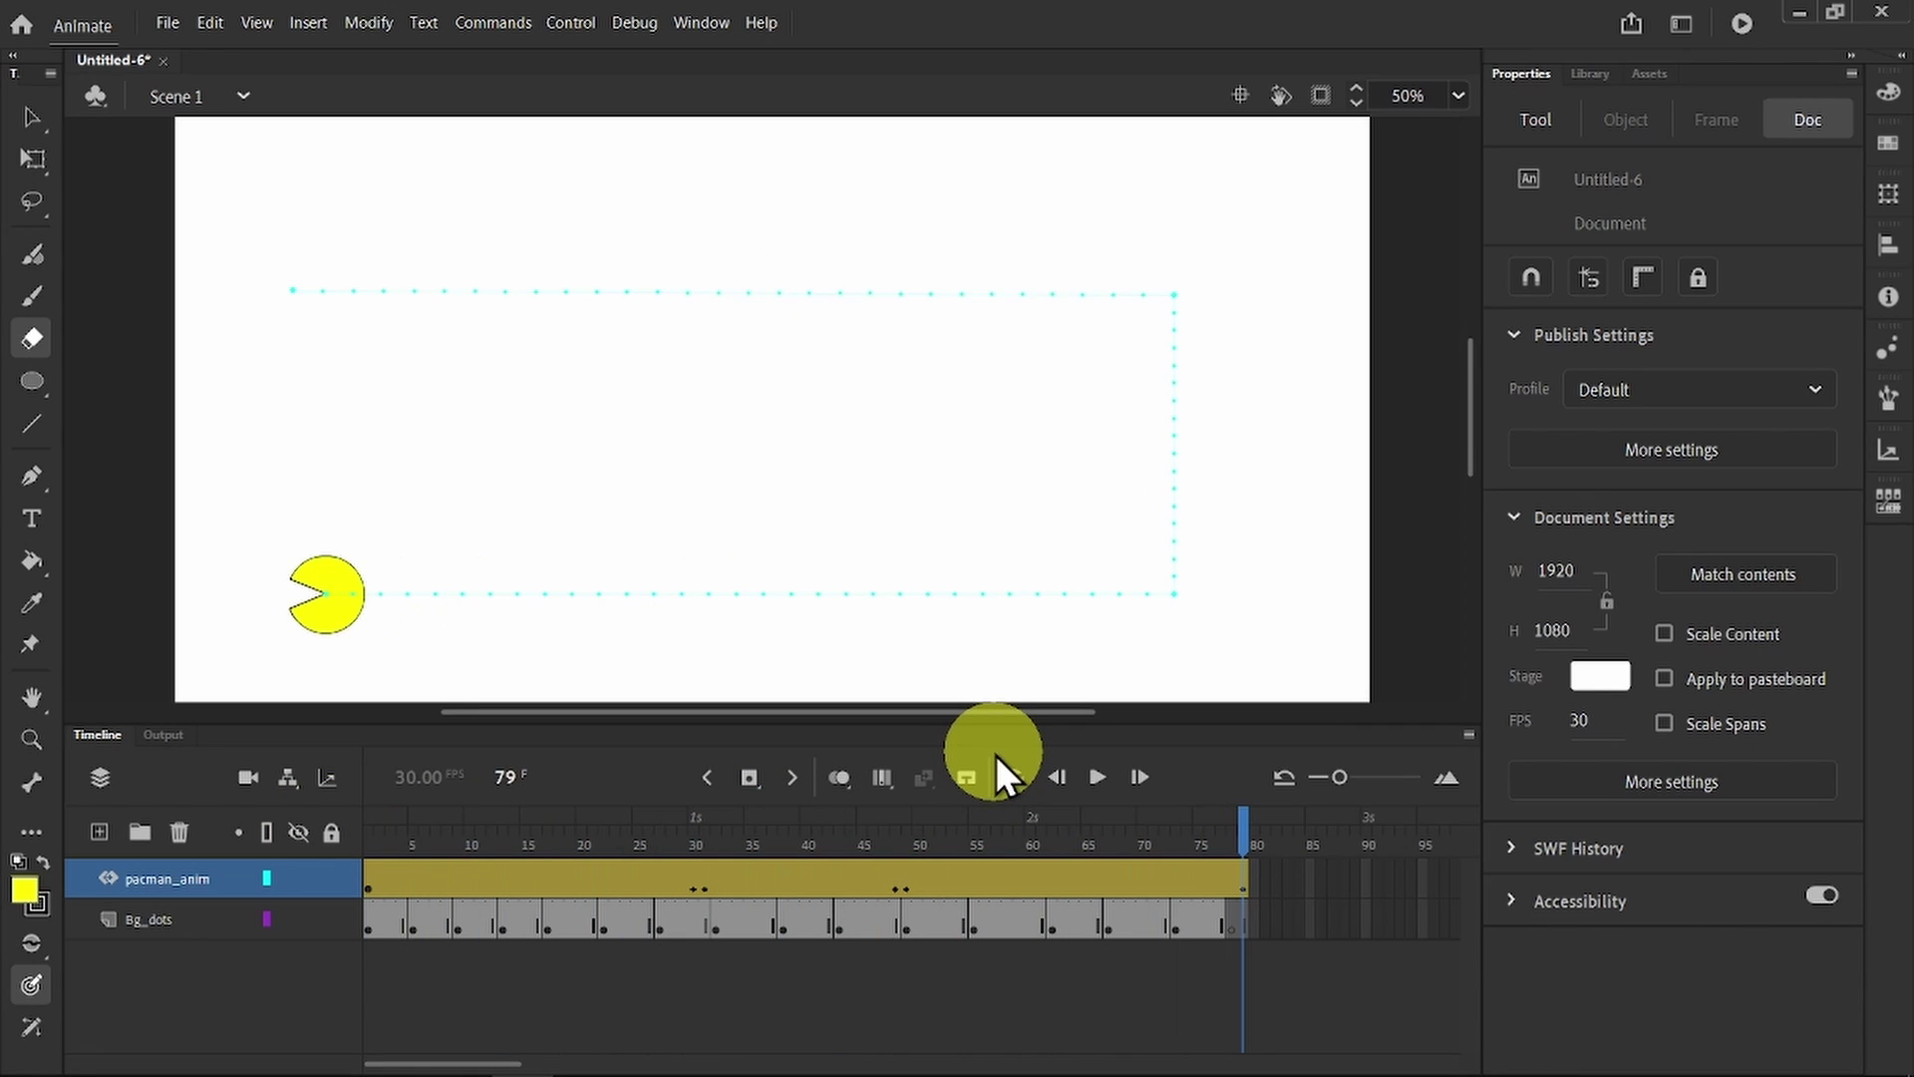
left_click(385, 871)
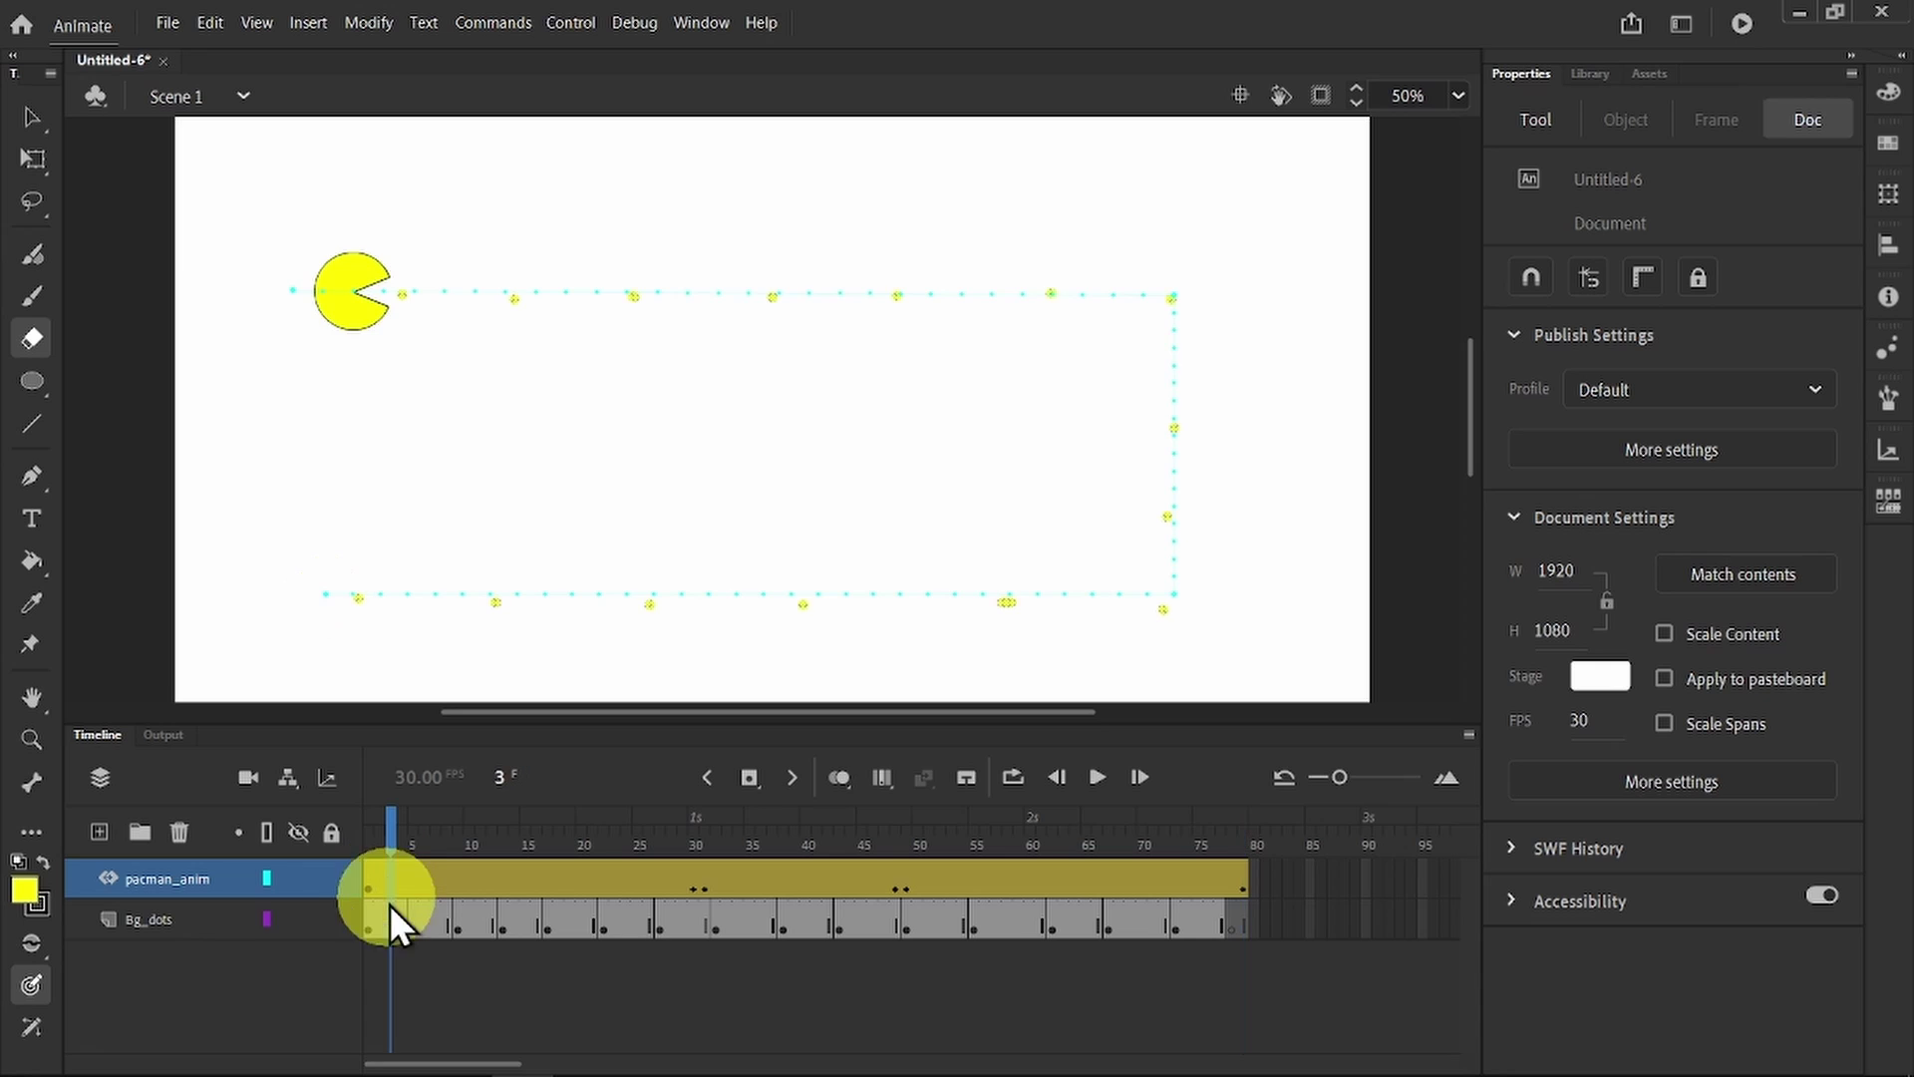
right_click(391, 922)
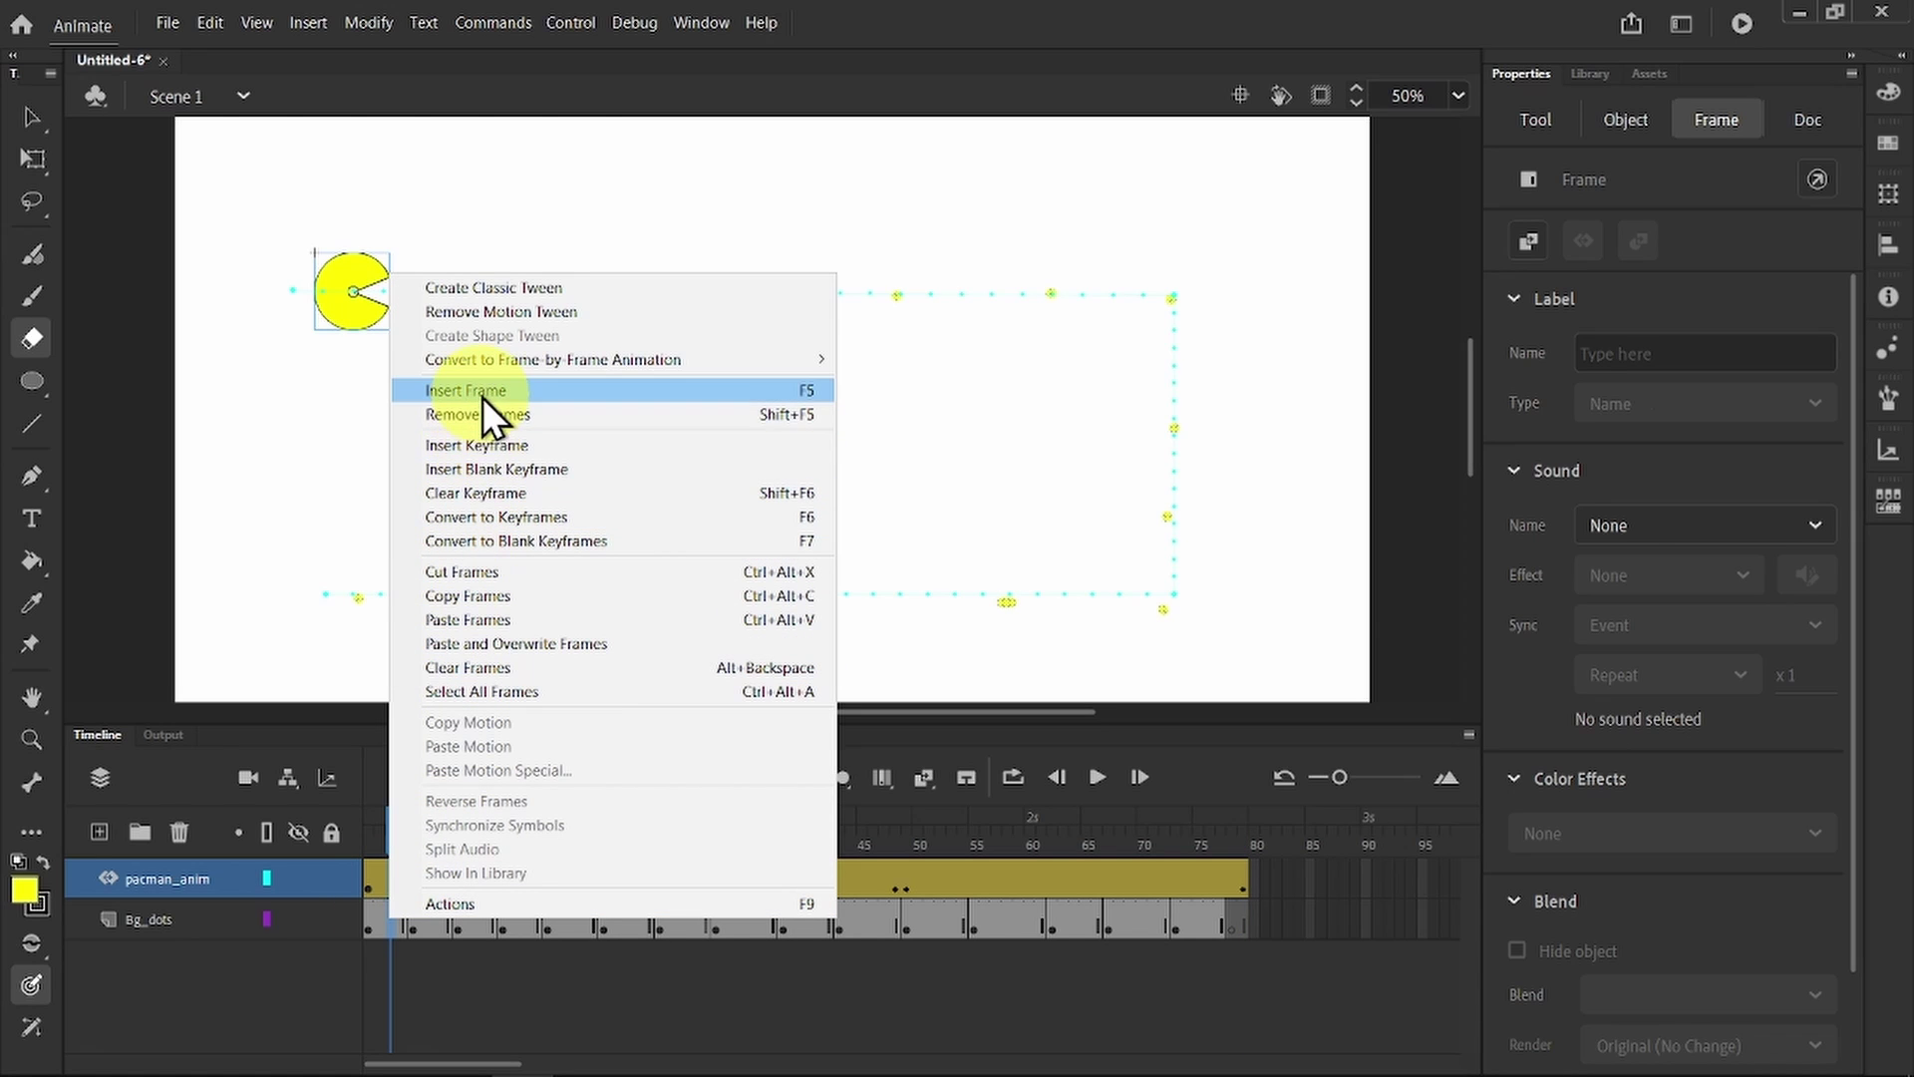
left_click(483, 394)
Step: Insert one more frame at frame 7 in the Bg_dots layer
left_click(440, 870)
right_click(443, 923)
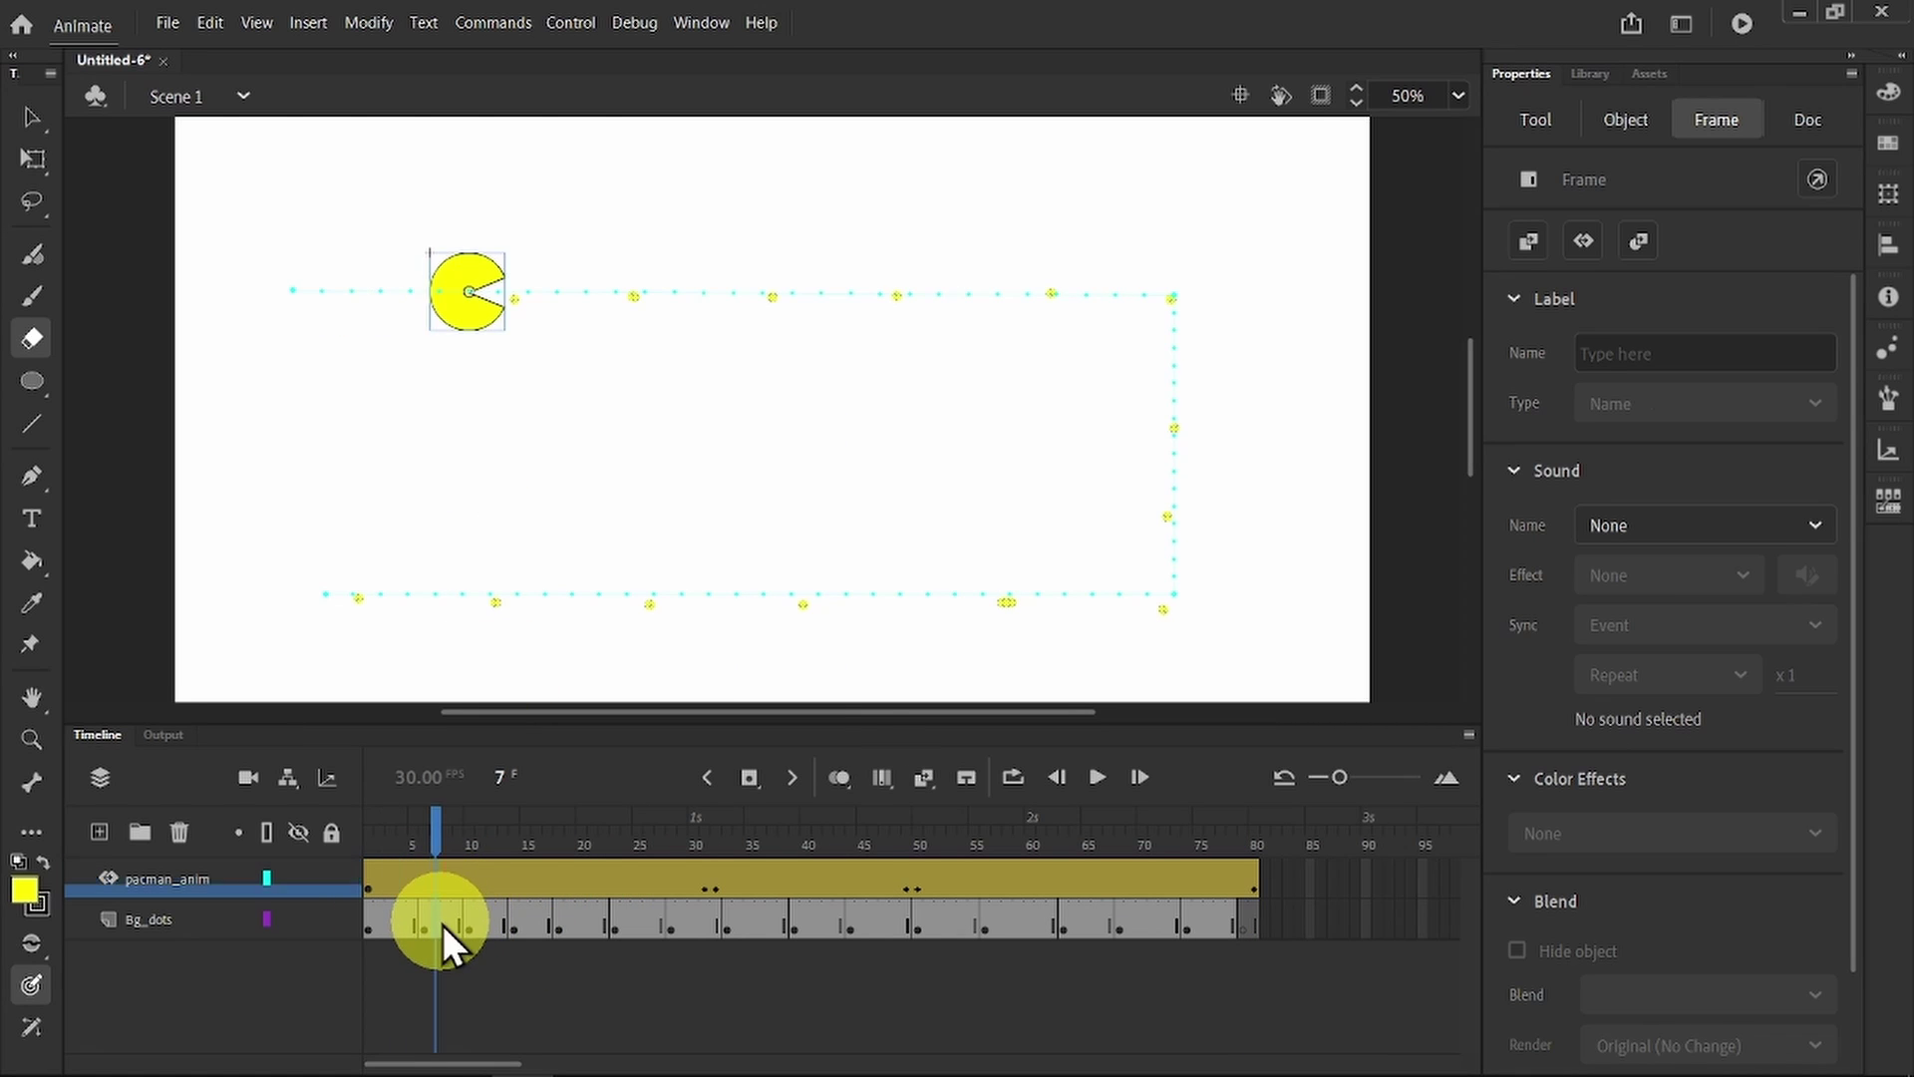
left_click(541, 393)
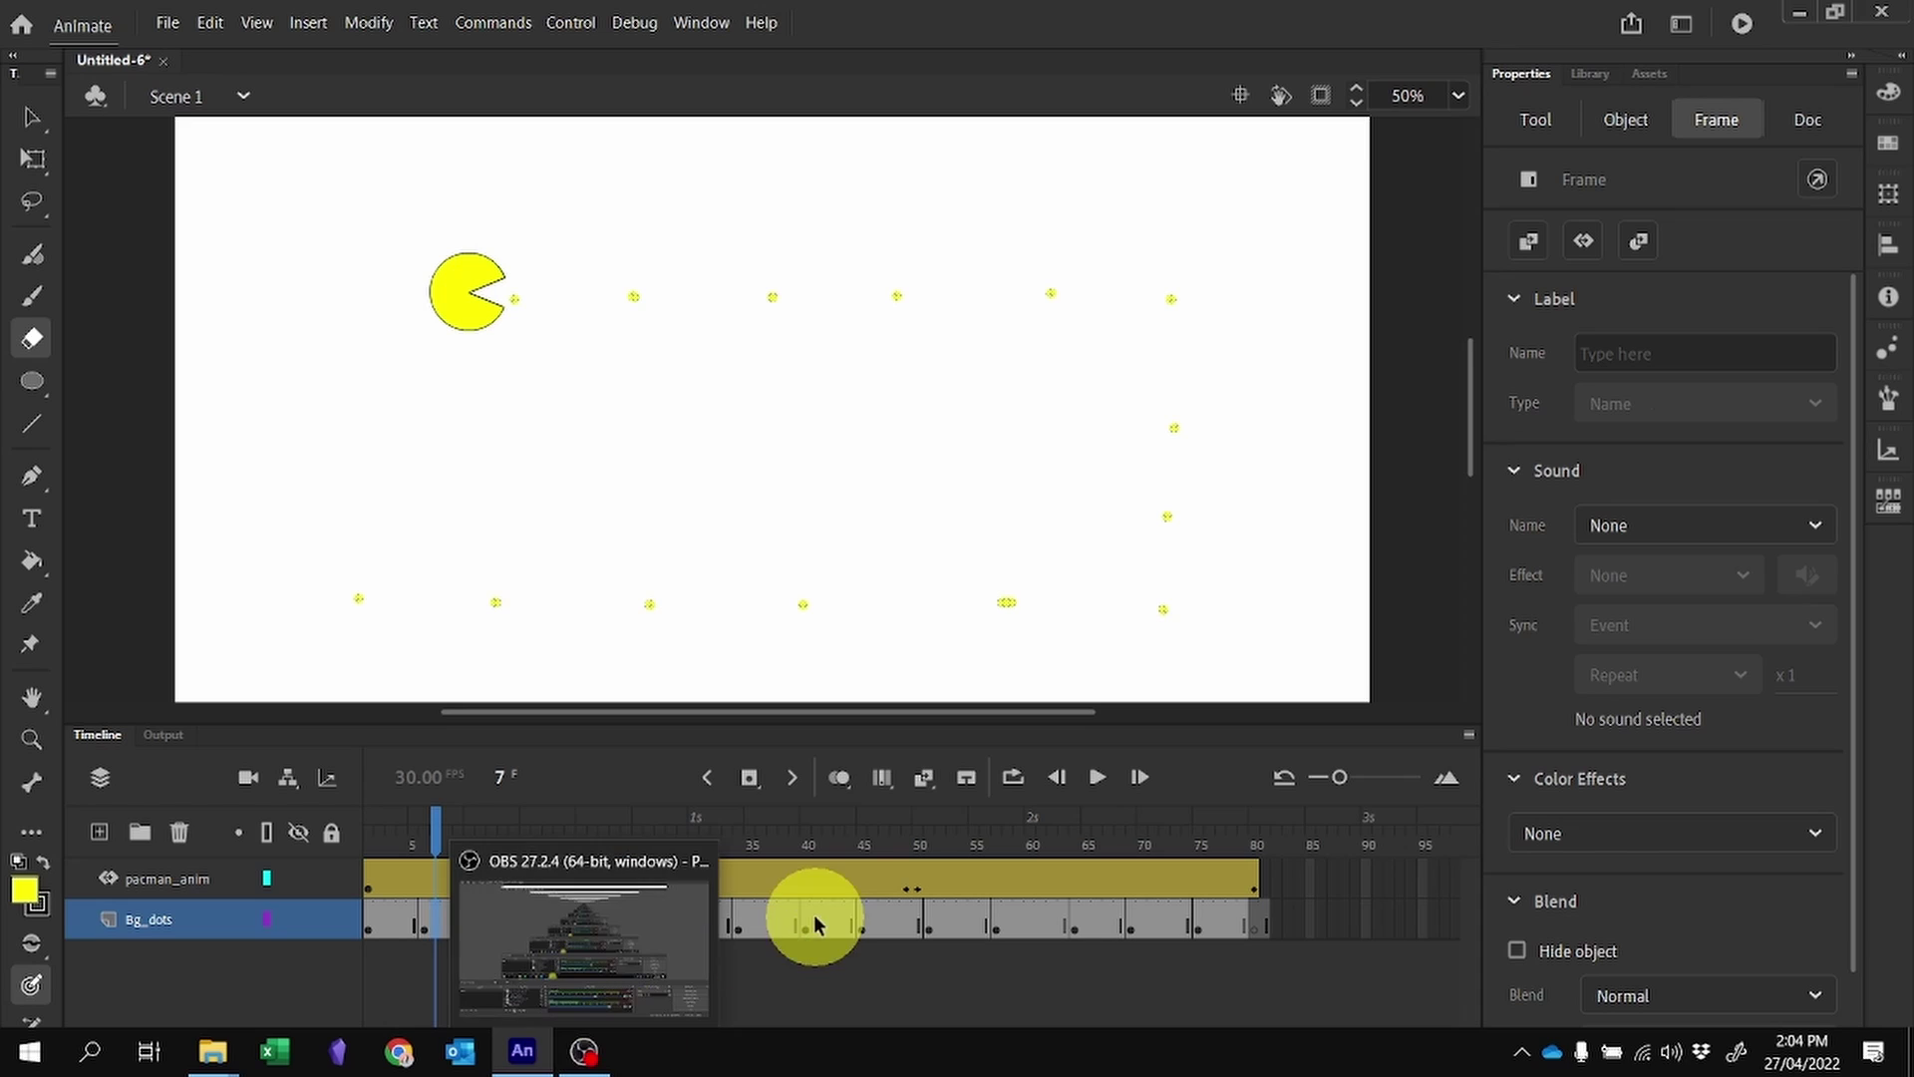
Step: Save the document as an Animate Document named Pacman in the AN Tutorials folder
left_click(167, 22)
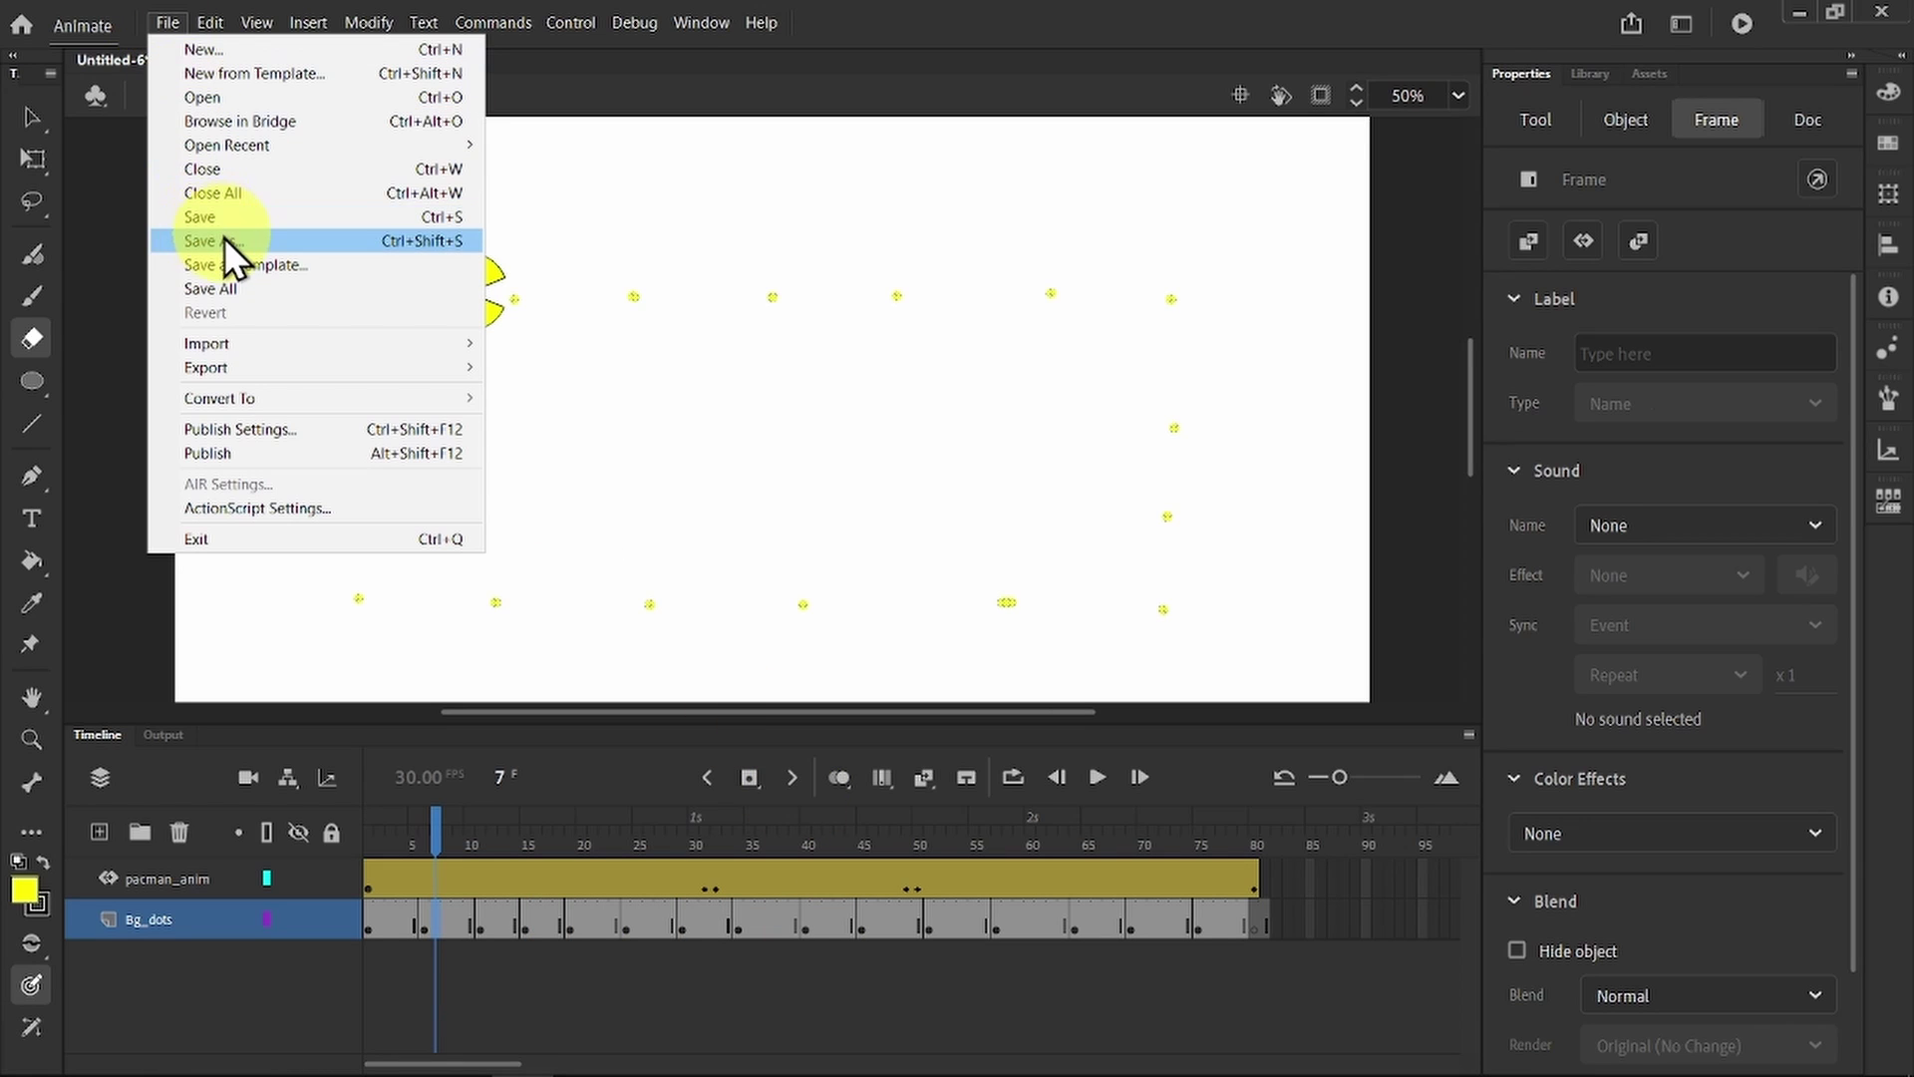
left_click(225, 239)
type("Pacman")
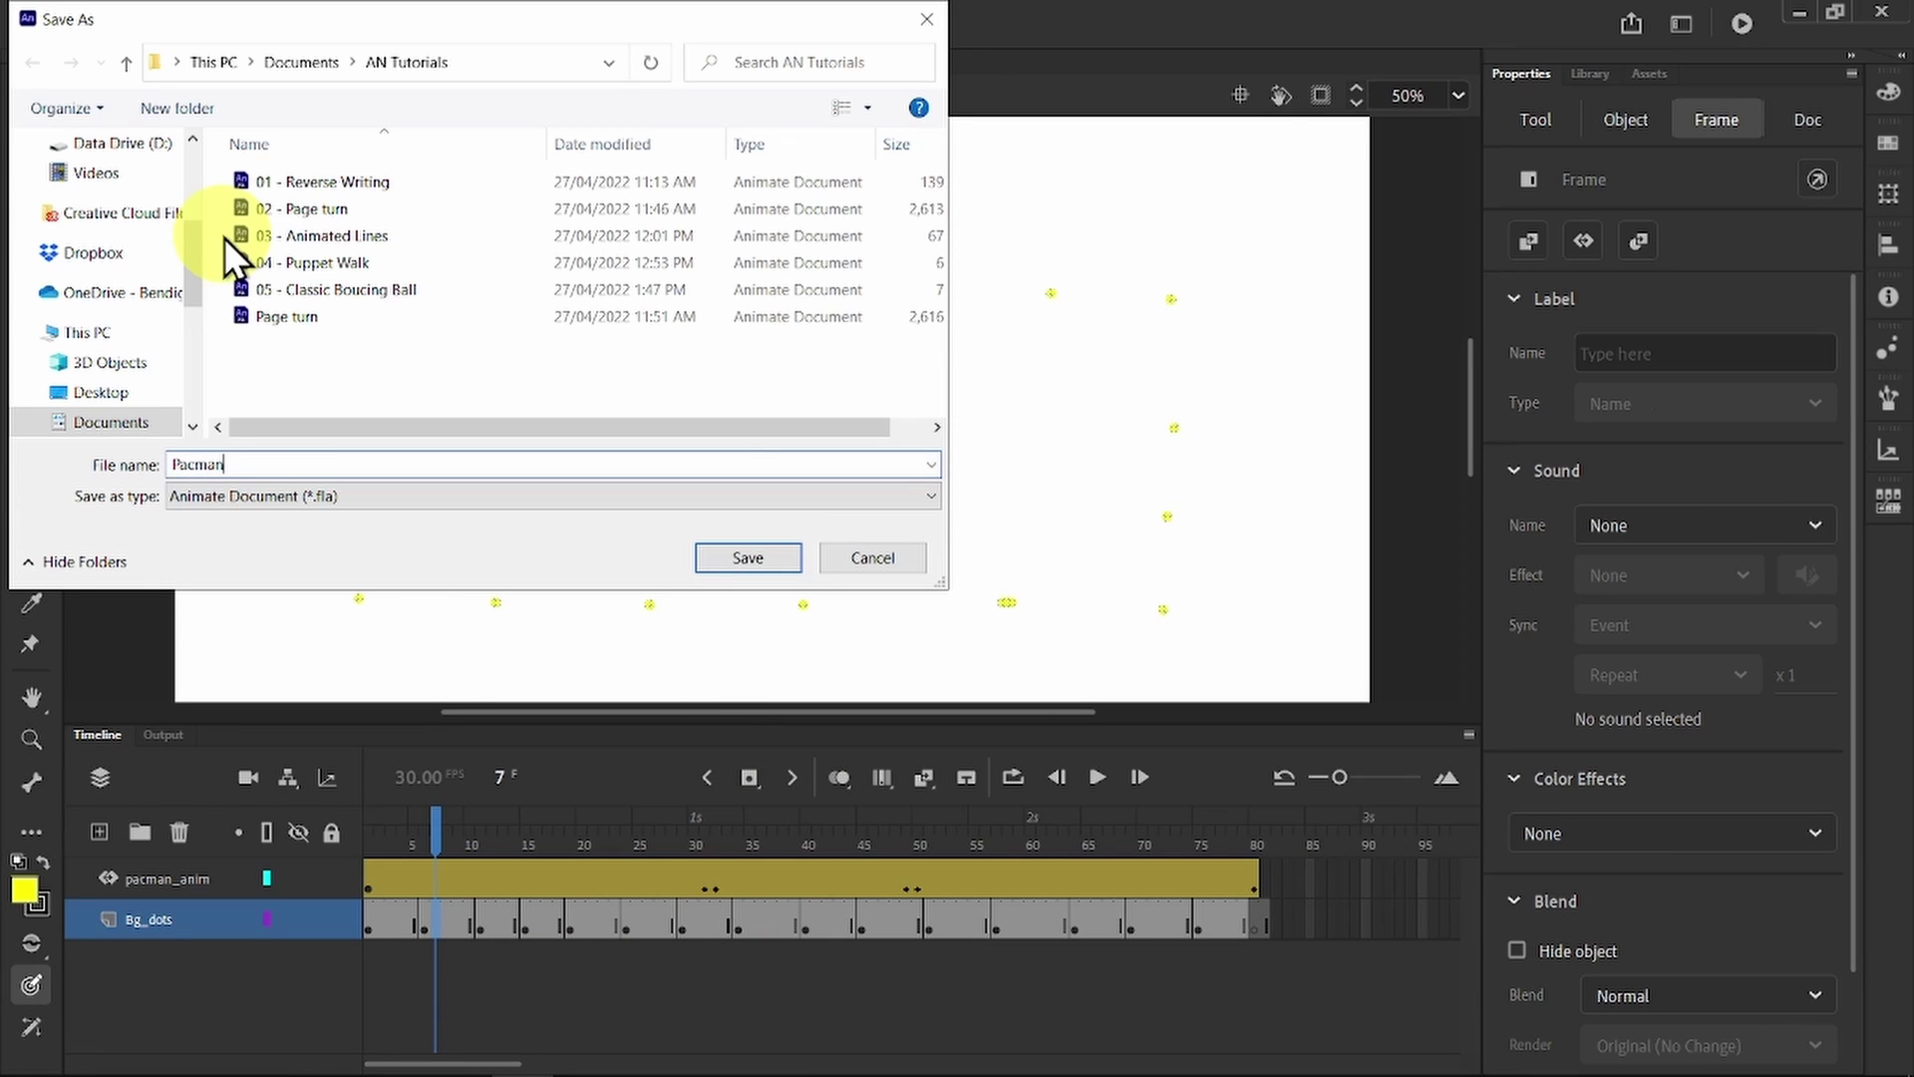
key("Return")
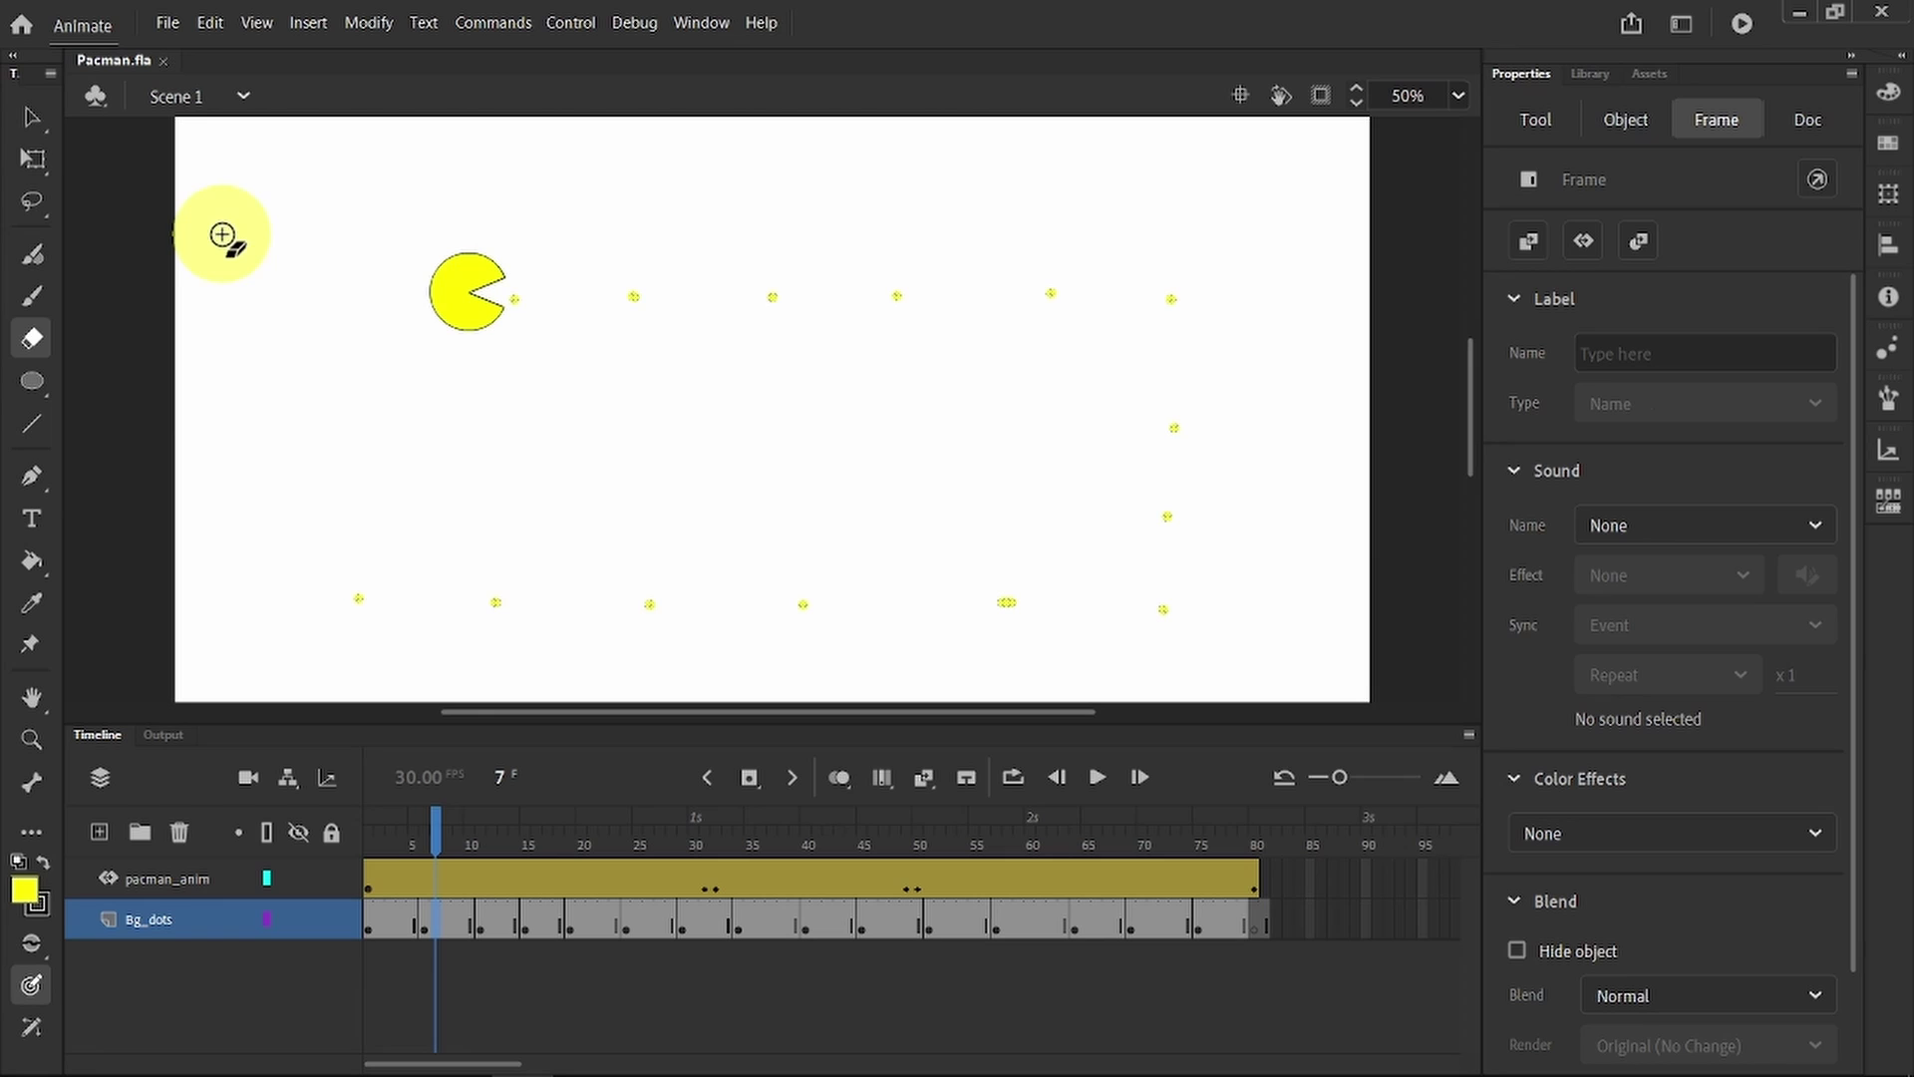
left_click(168, 22)
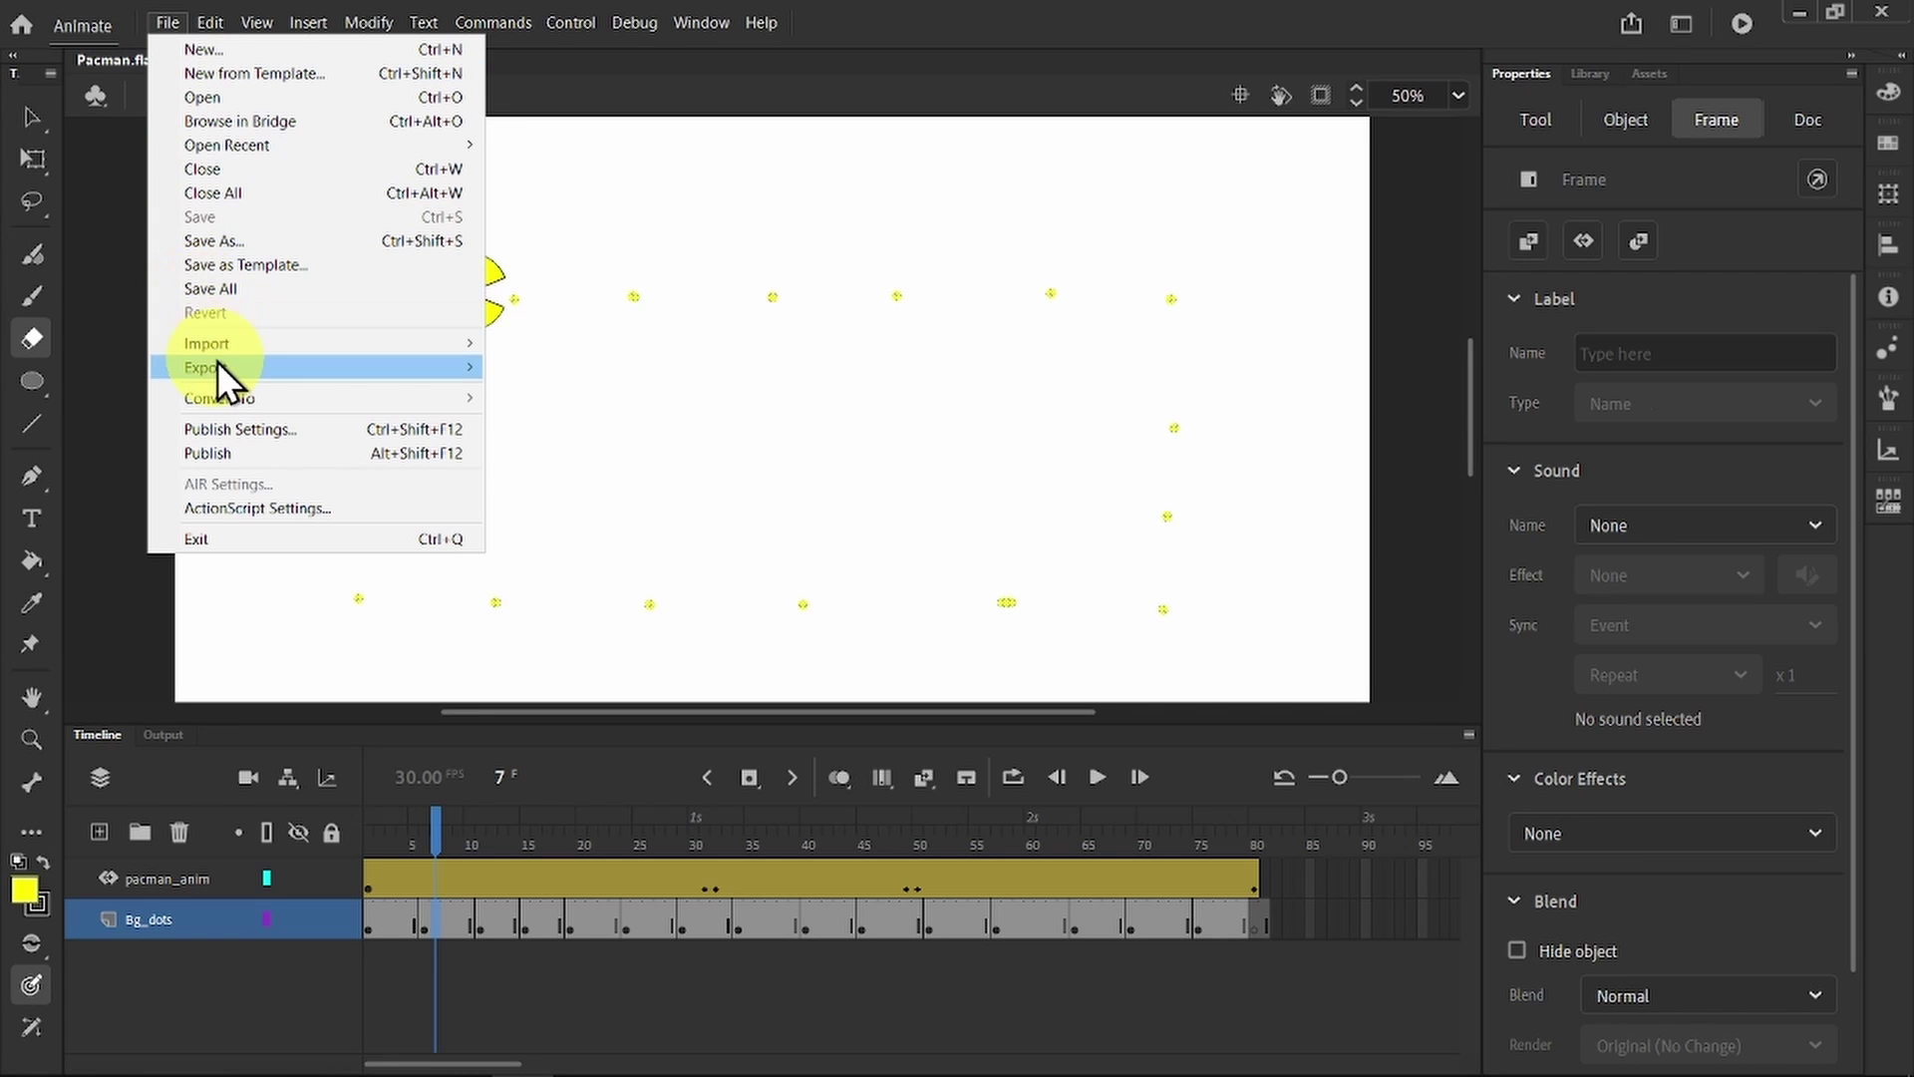
left_click(979, 130)
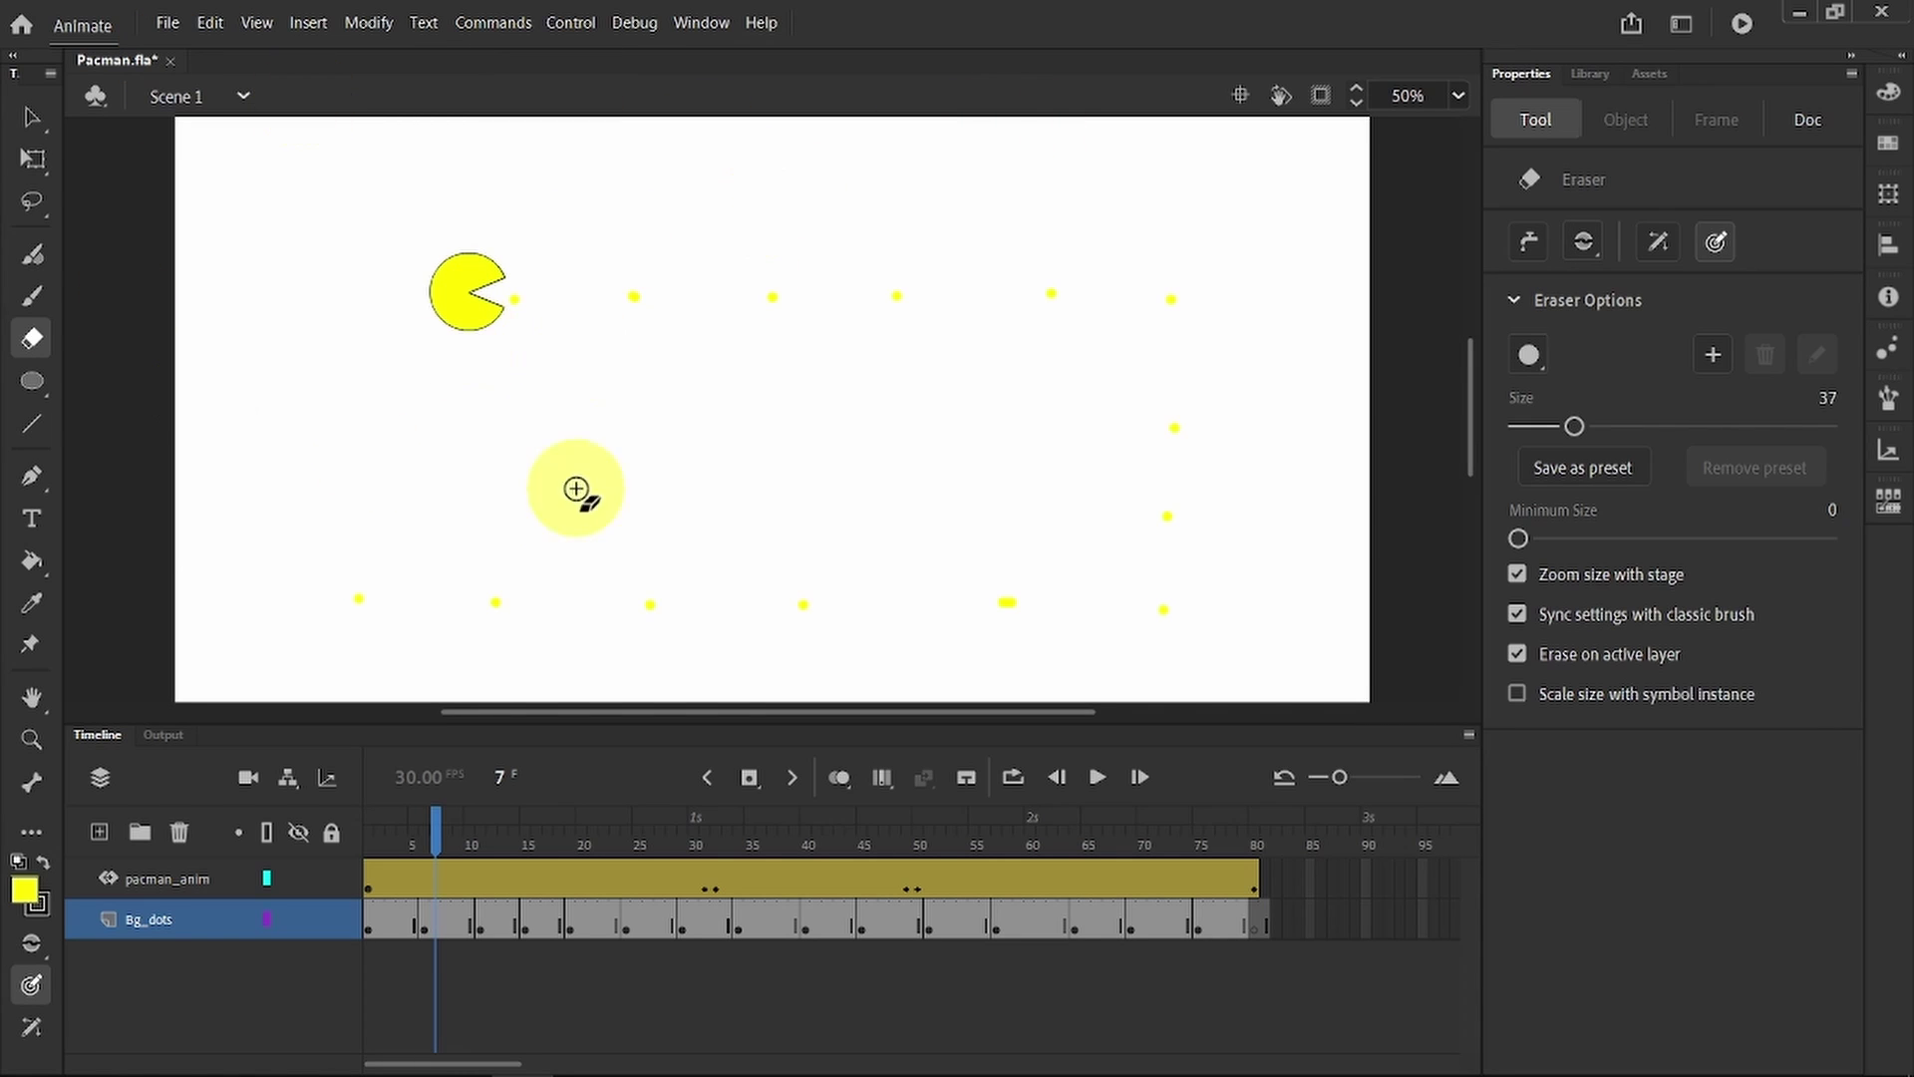